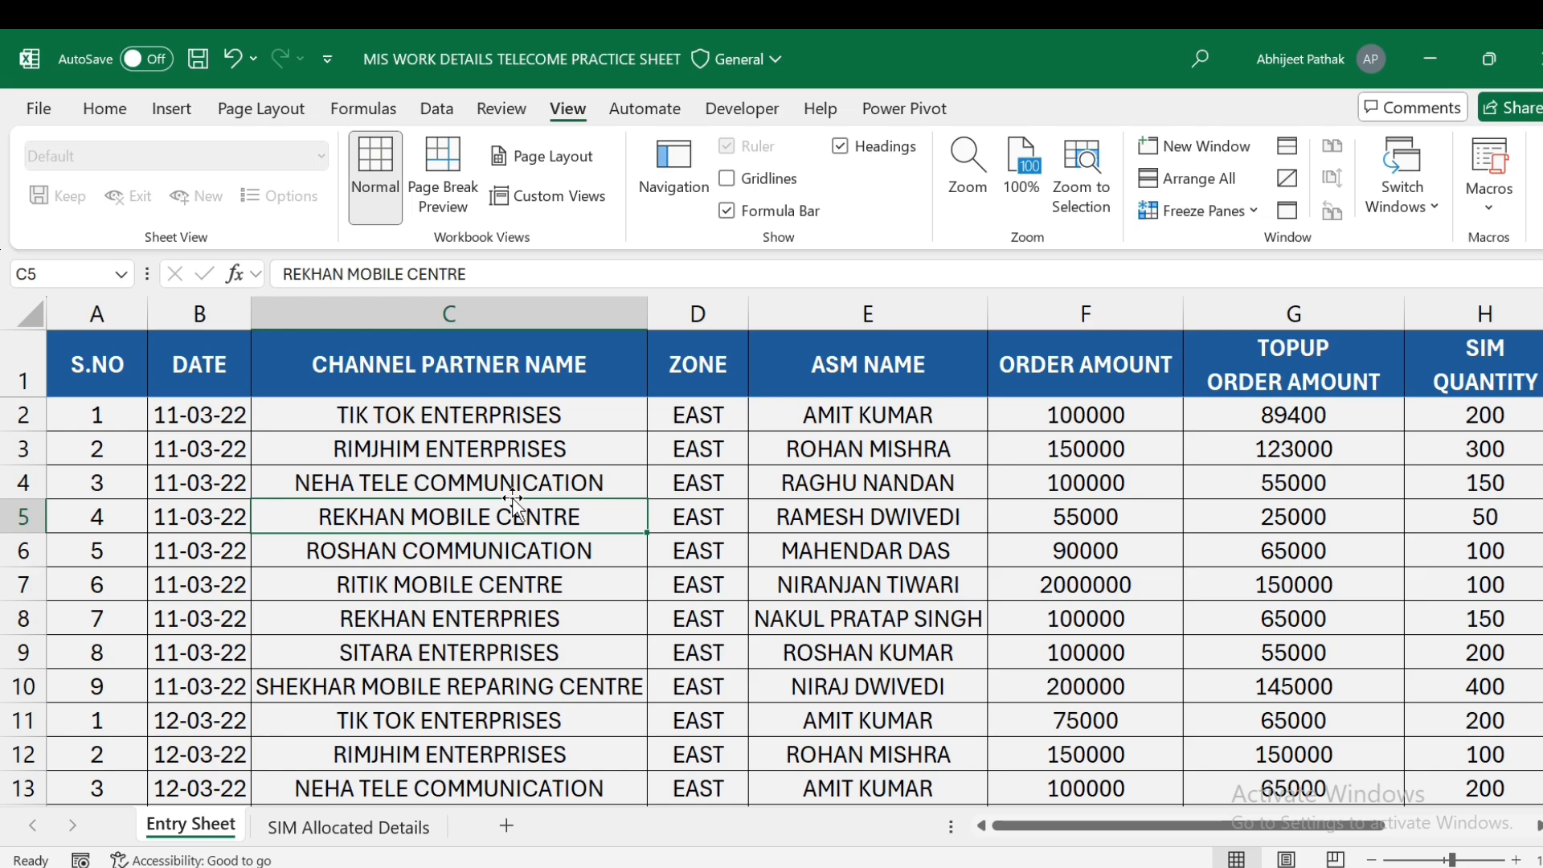
- Point out the S.NO heading and the first entry's date, channel partner, zone and ASM name
left_click(538, 459)
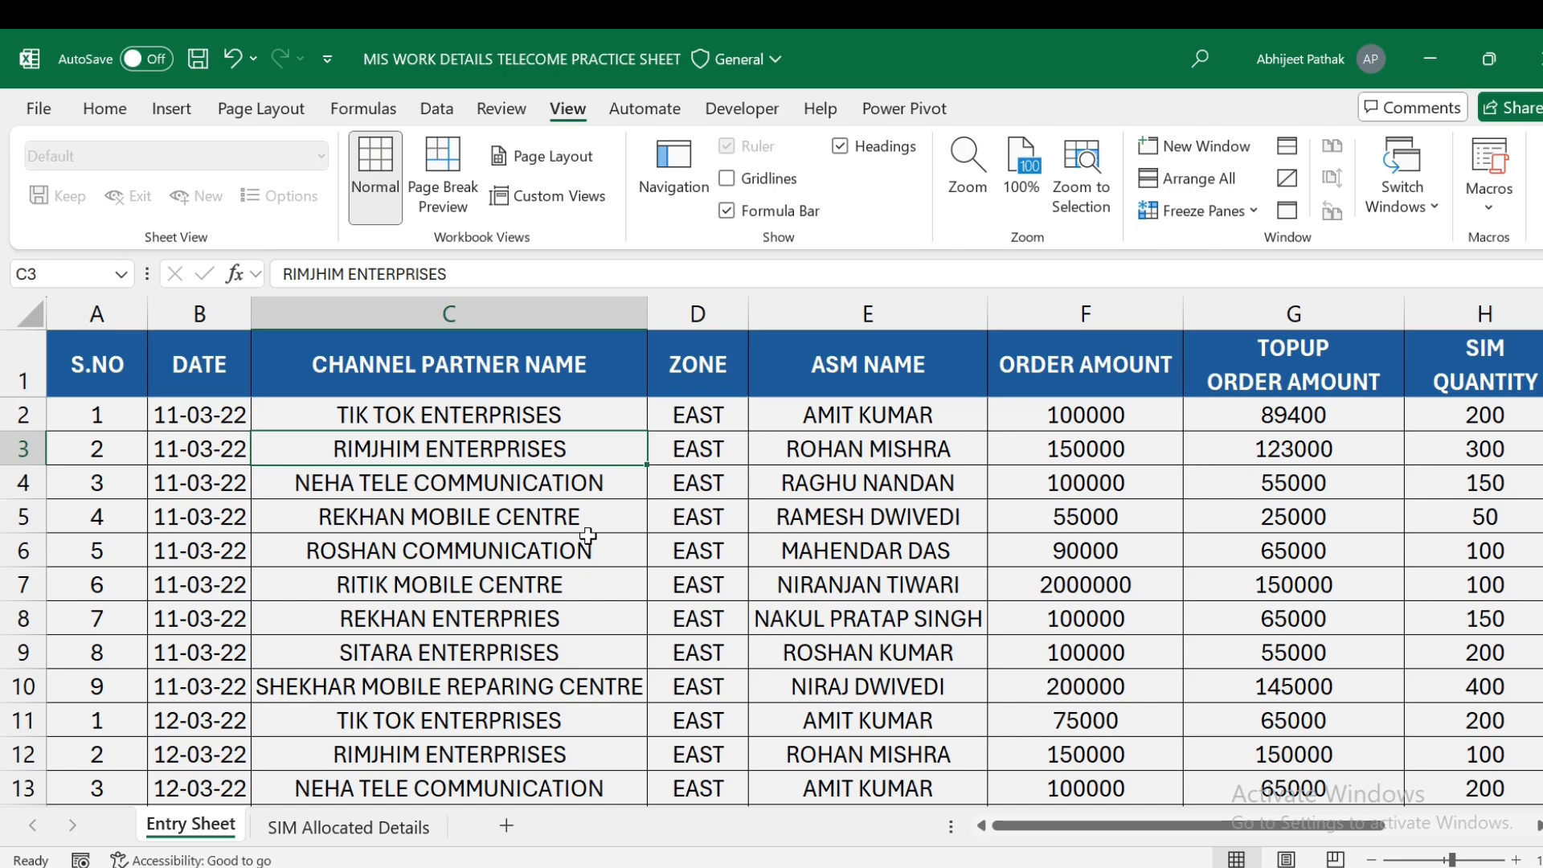
left_click(111, 370)
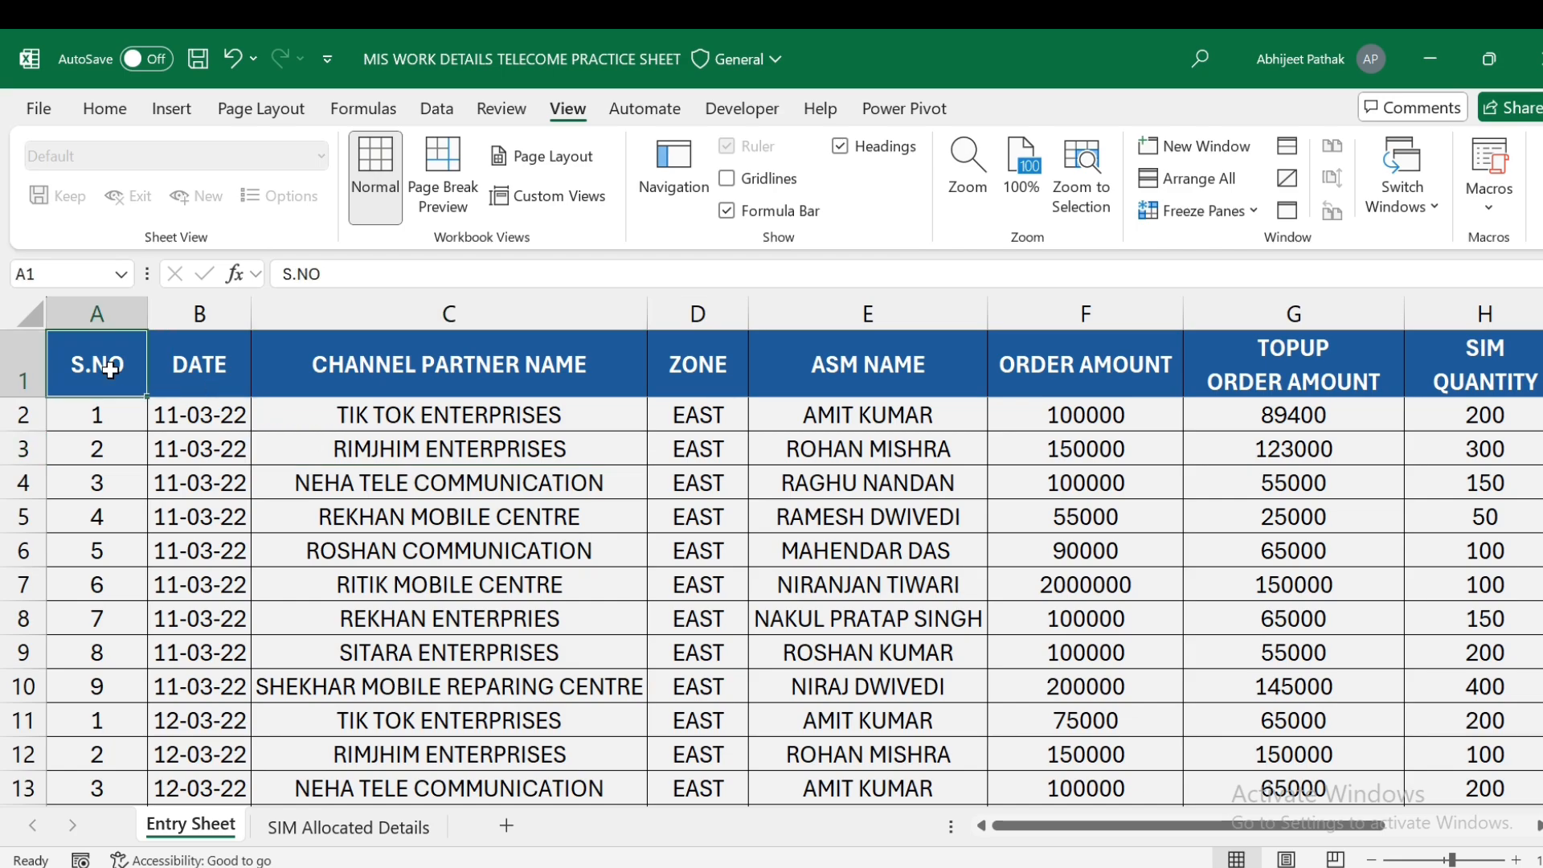
left_click(200, 371)
left_click(200, 424)
left_click(446, 368)
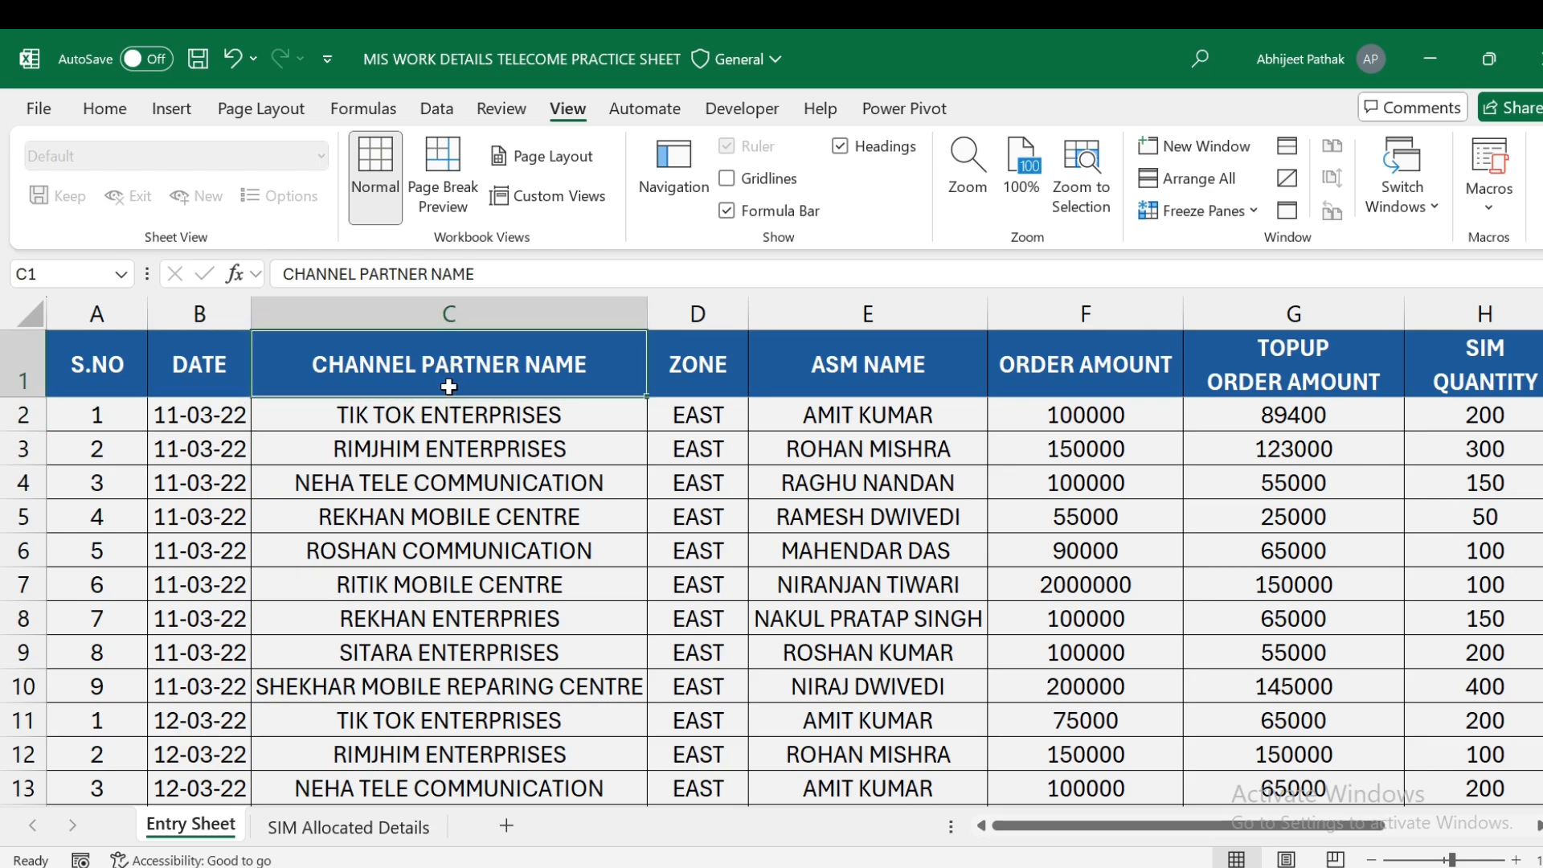
left_click(453, 413)
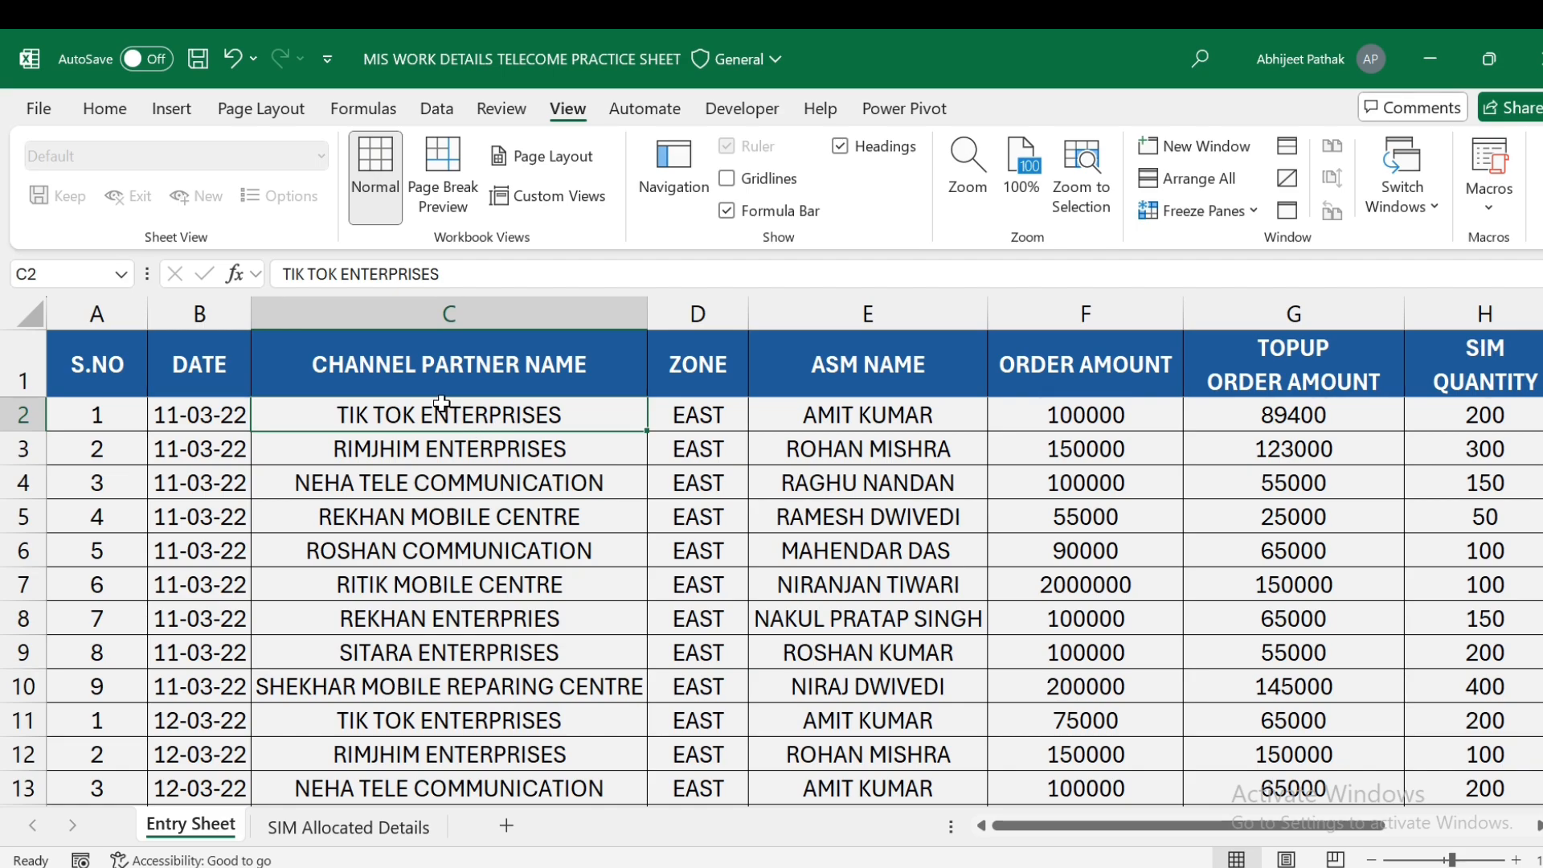
left_click(703, 411)
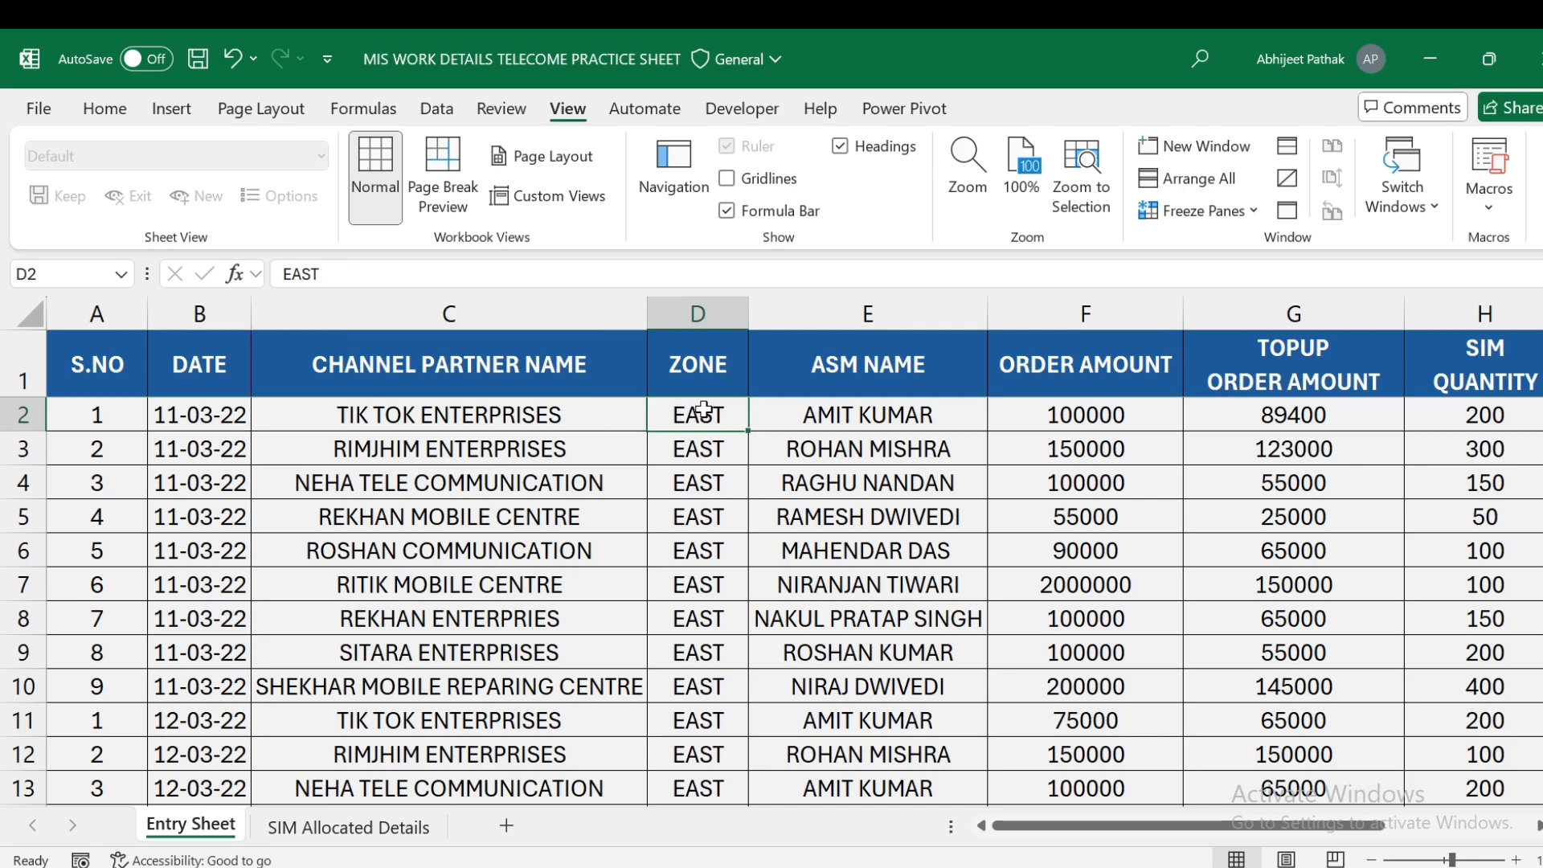
left_click(884, 417)
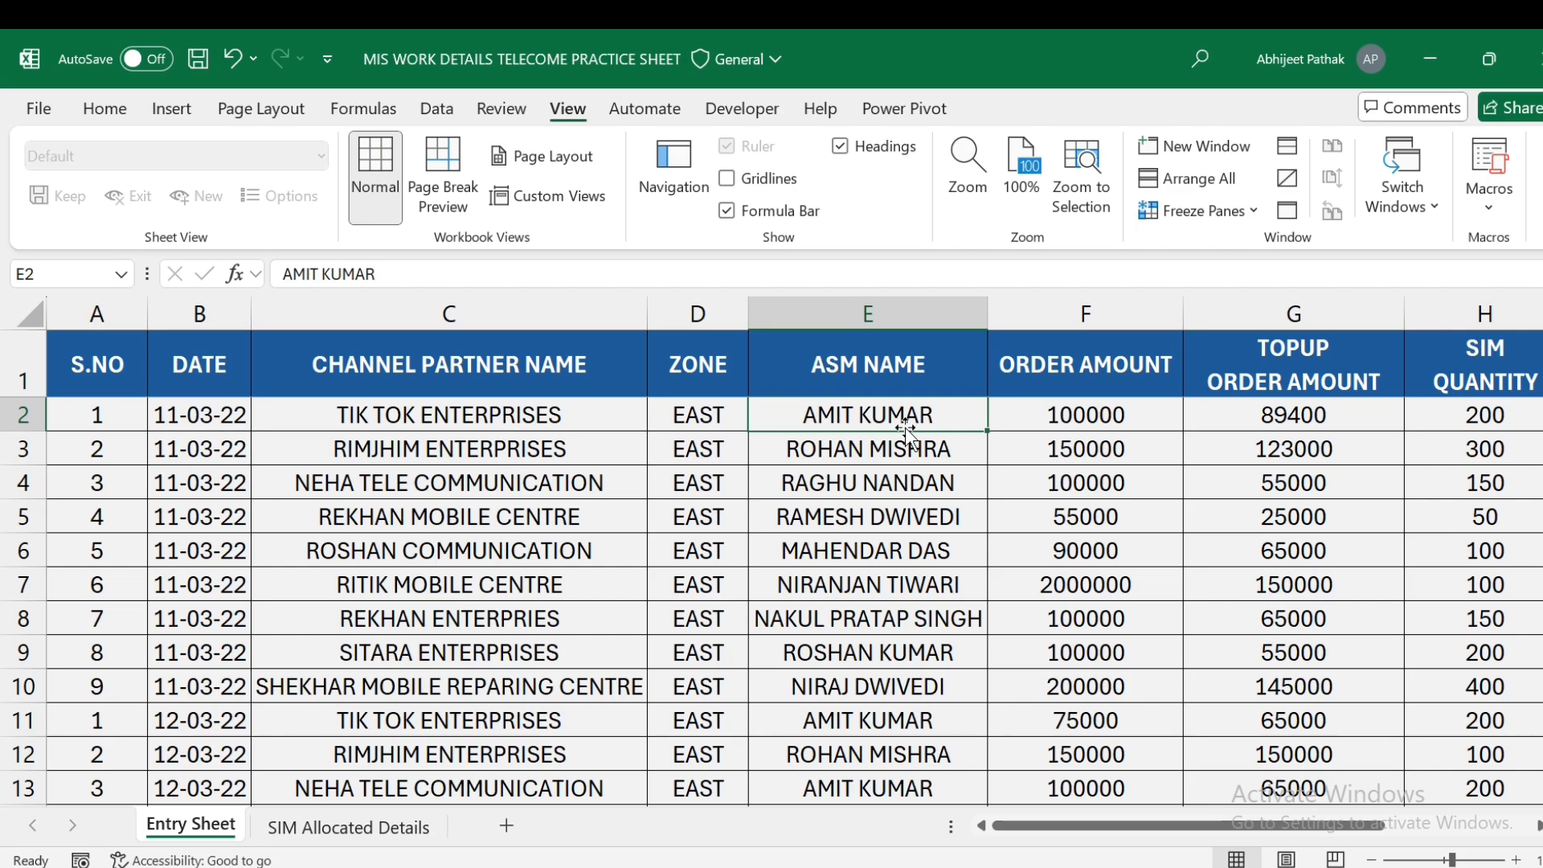
left_click(518, 420)
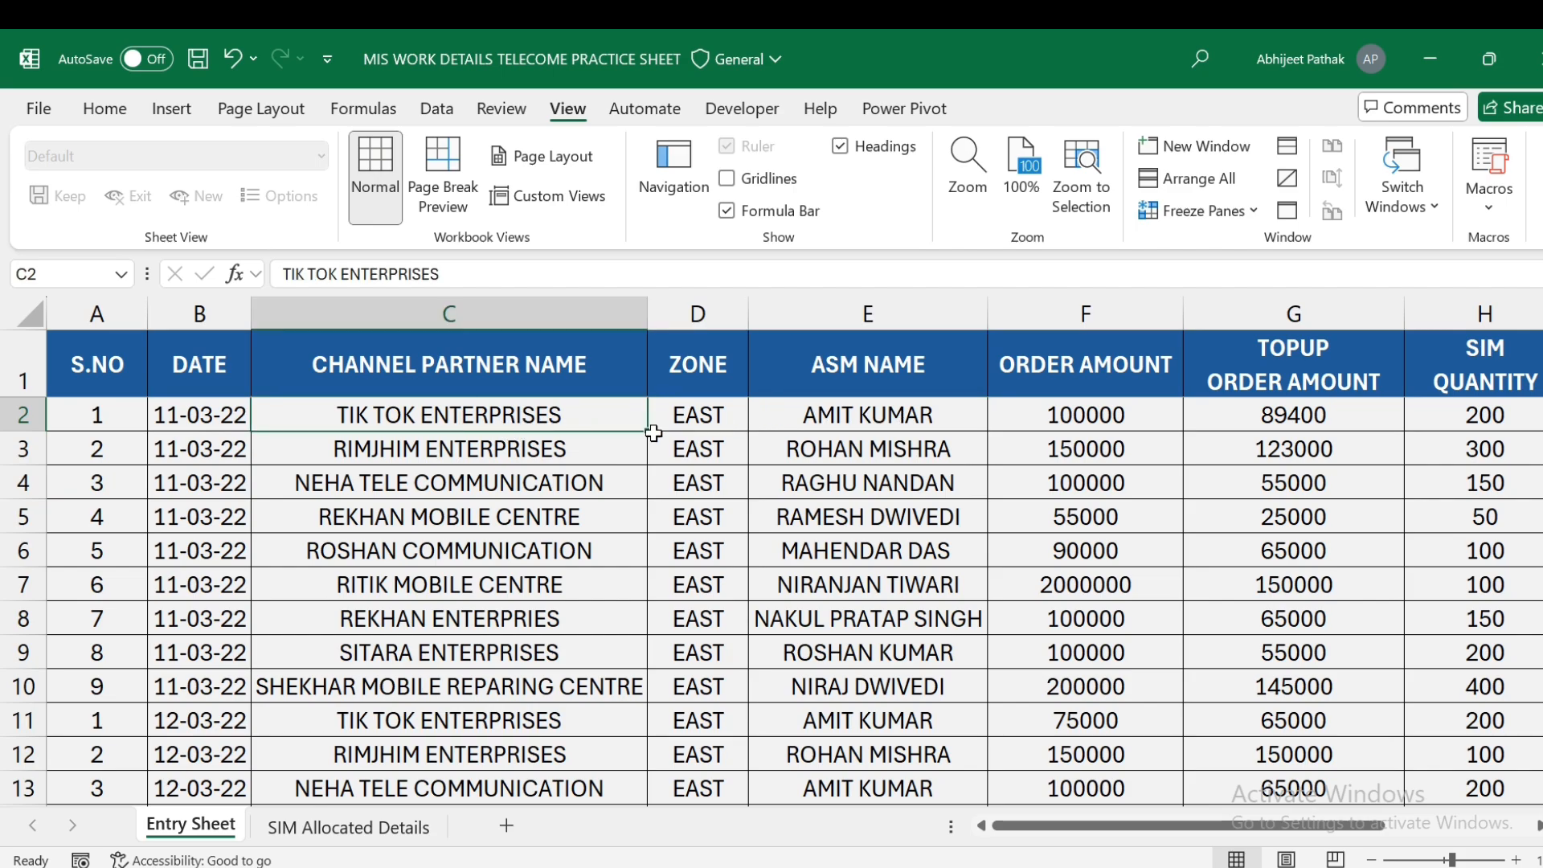
left_click(885, 417)
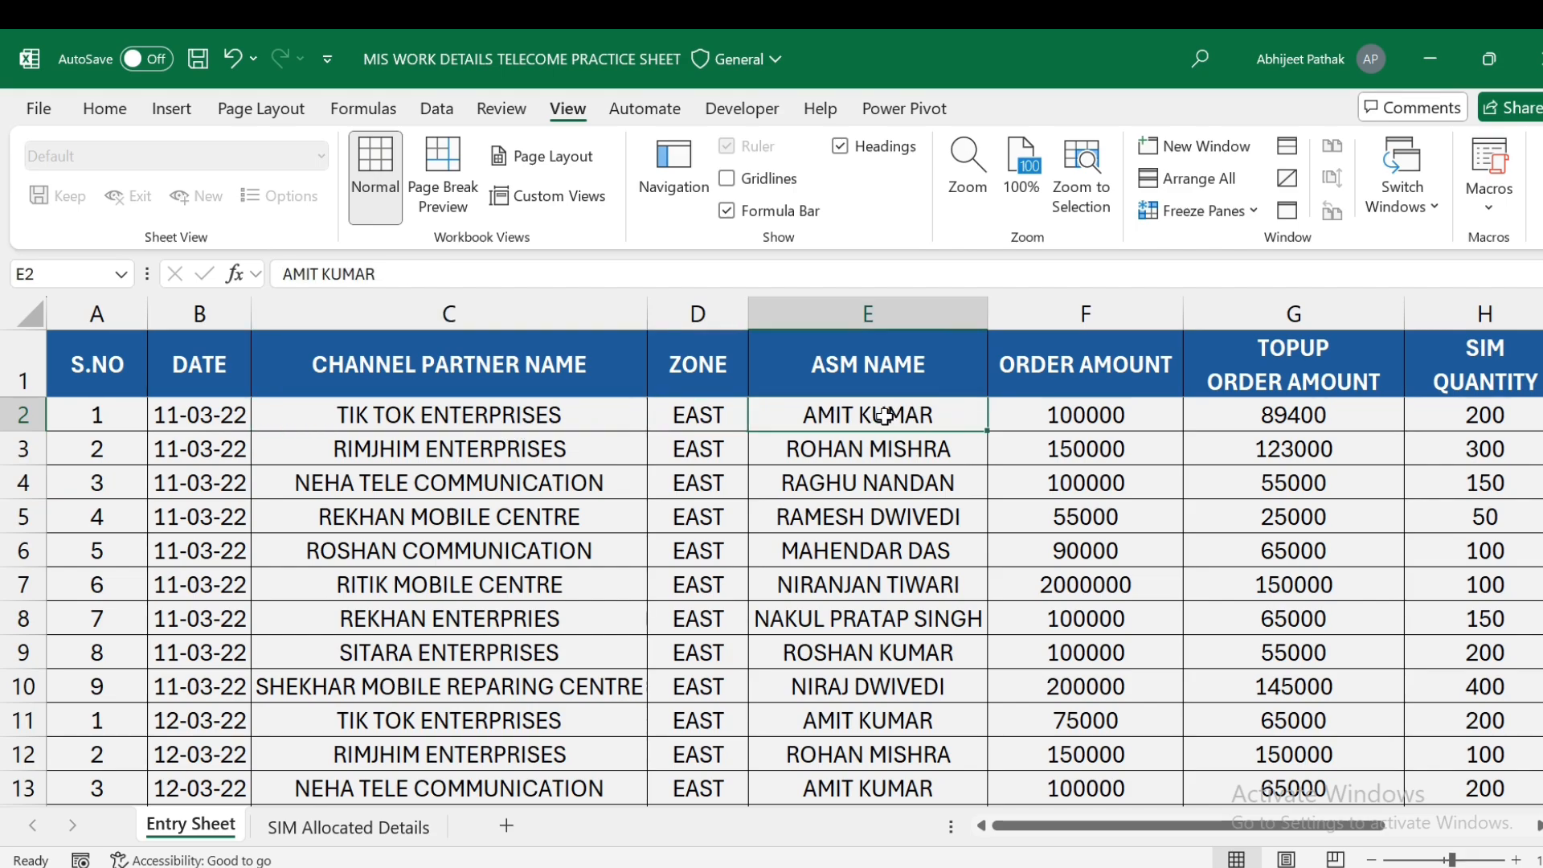
- Compare the first entry's ASM name against its order amount and top-up order amount
left_click(1080, 416)
left_click(423, 415)
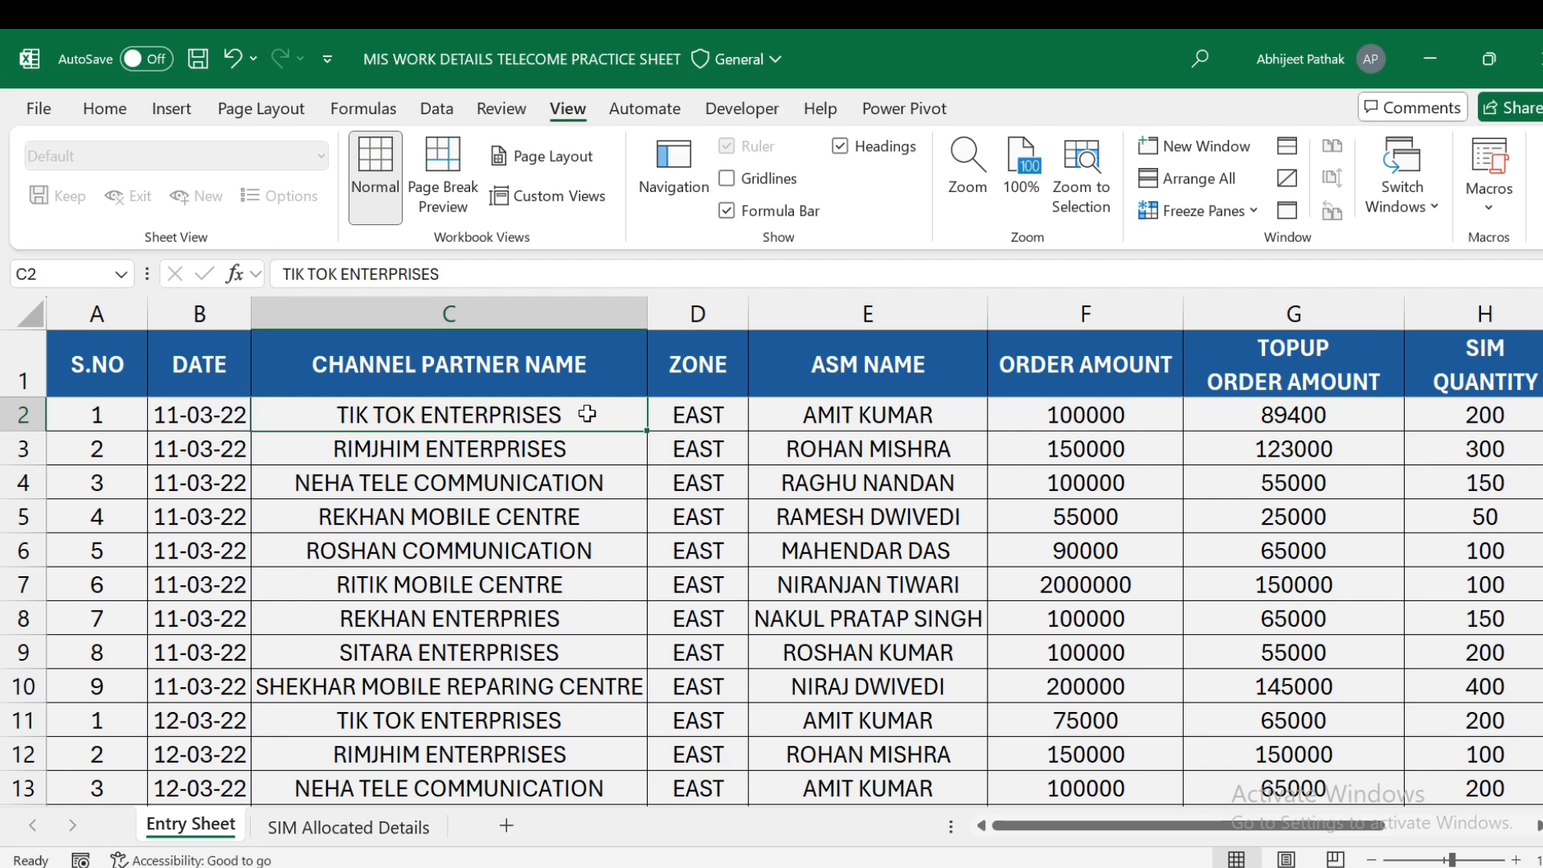
left_click(856, 426)
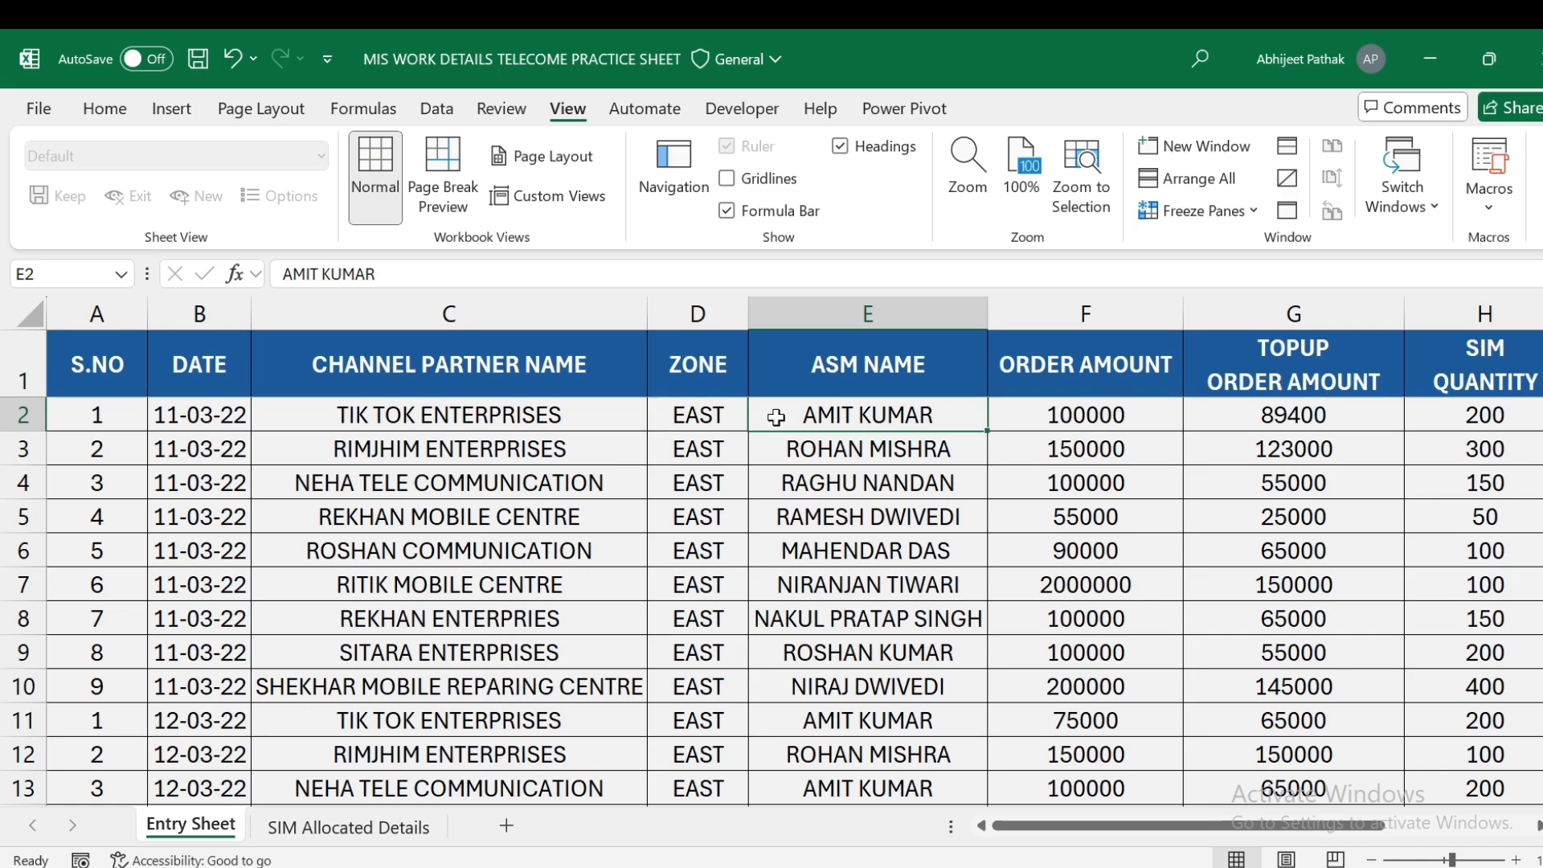
left_click(553, 422)
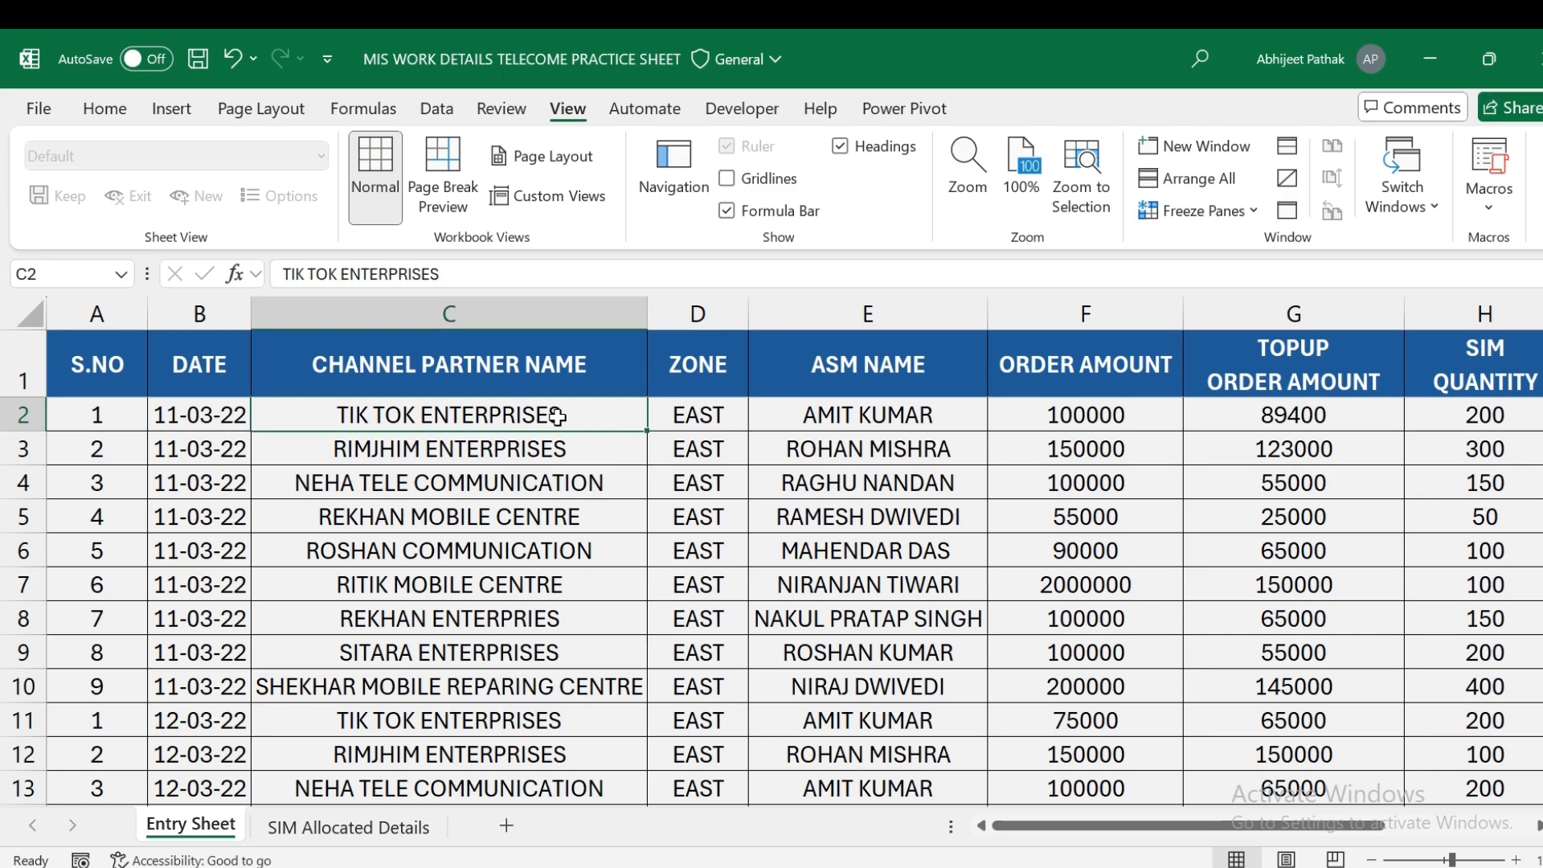
left_click(860, 419)
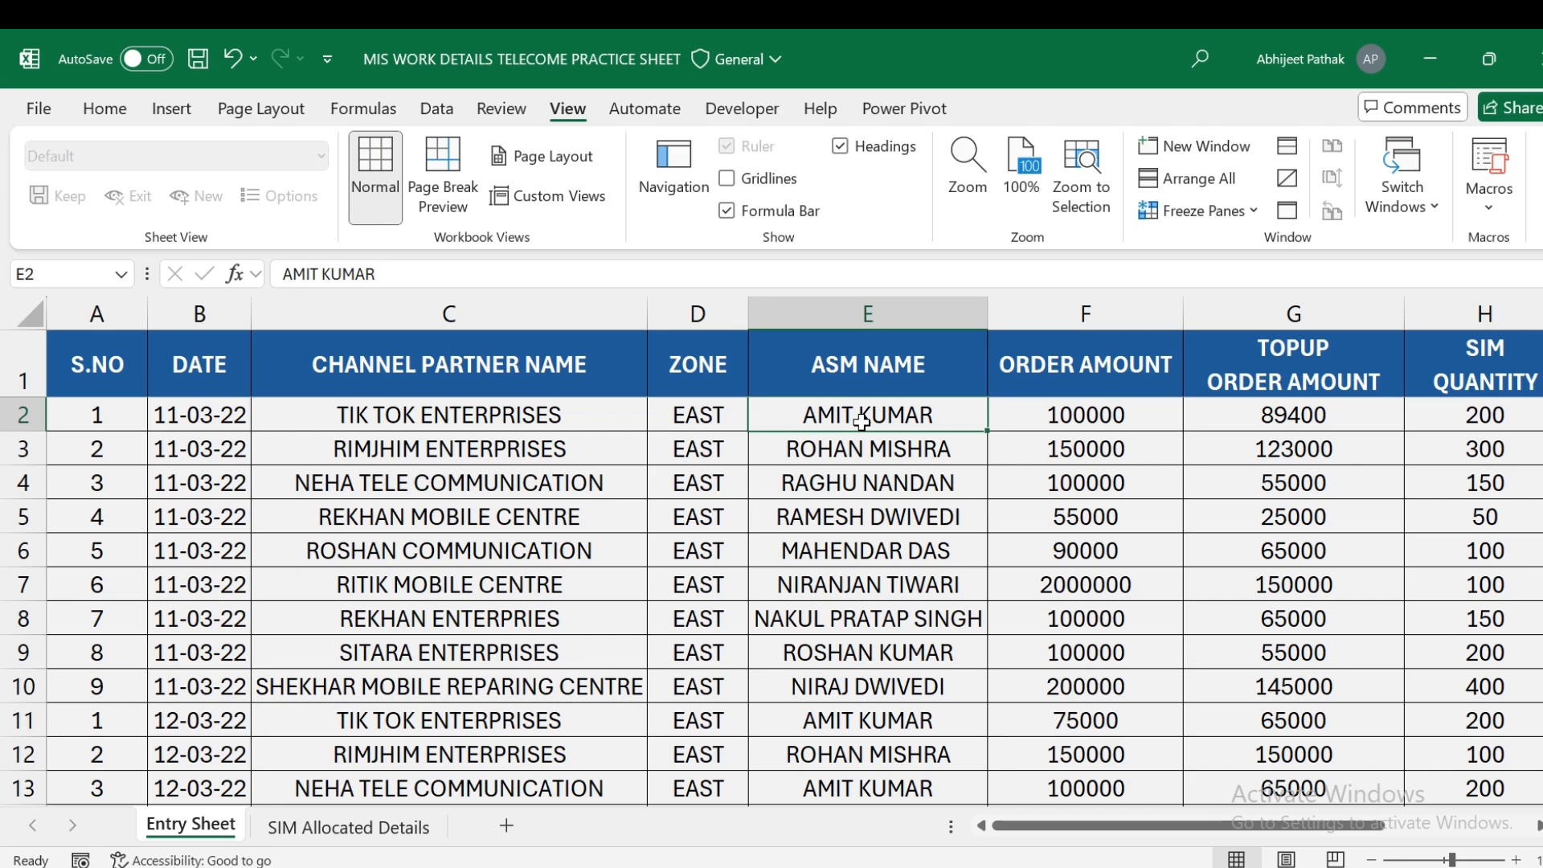
left_click(545, 409)
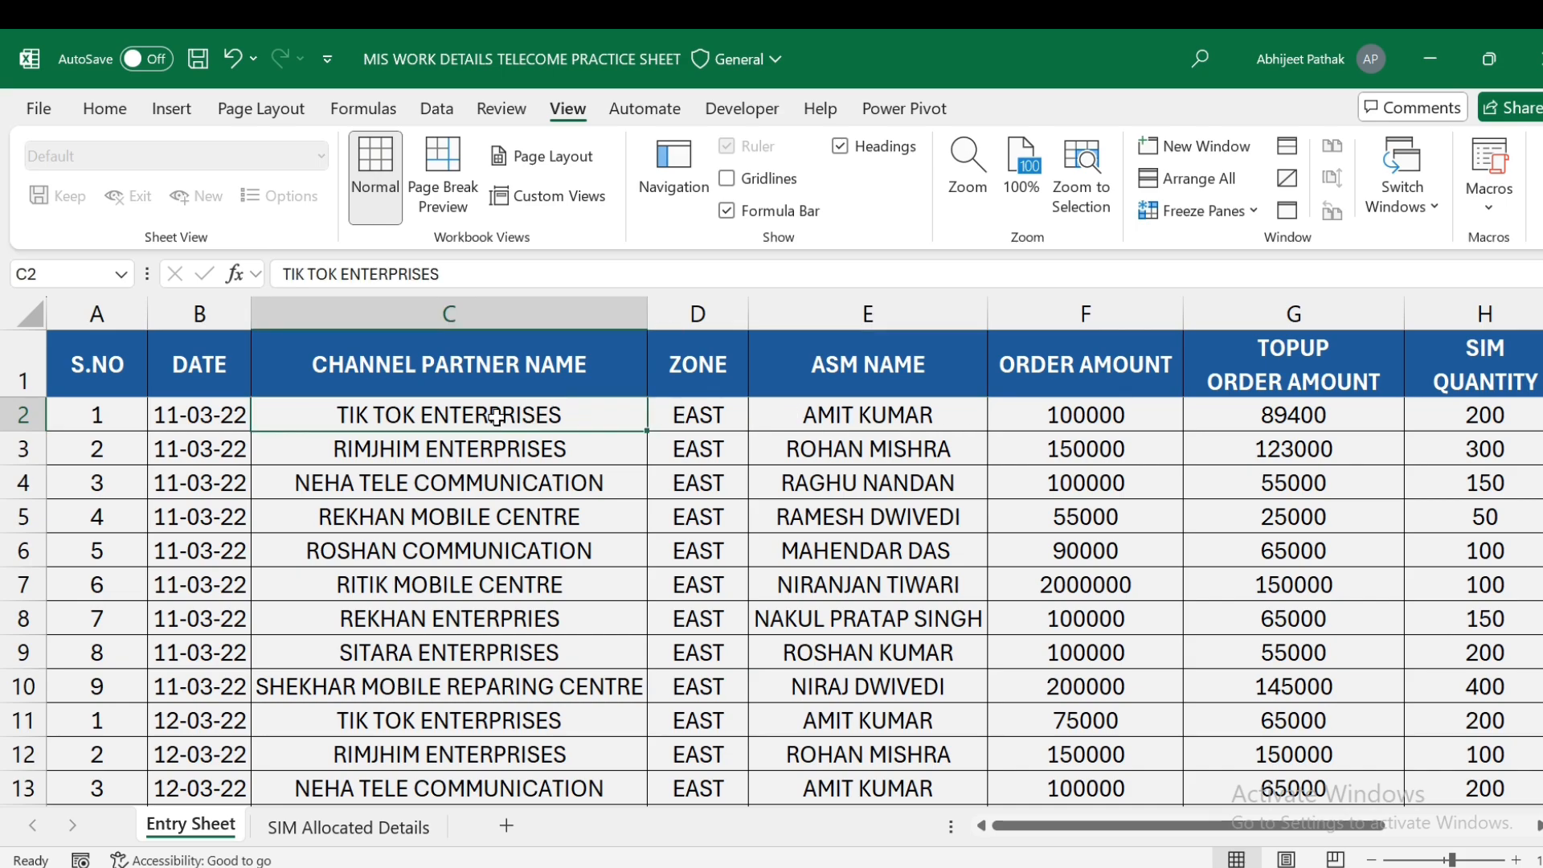
left_click(843, 414)
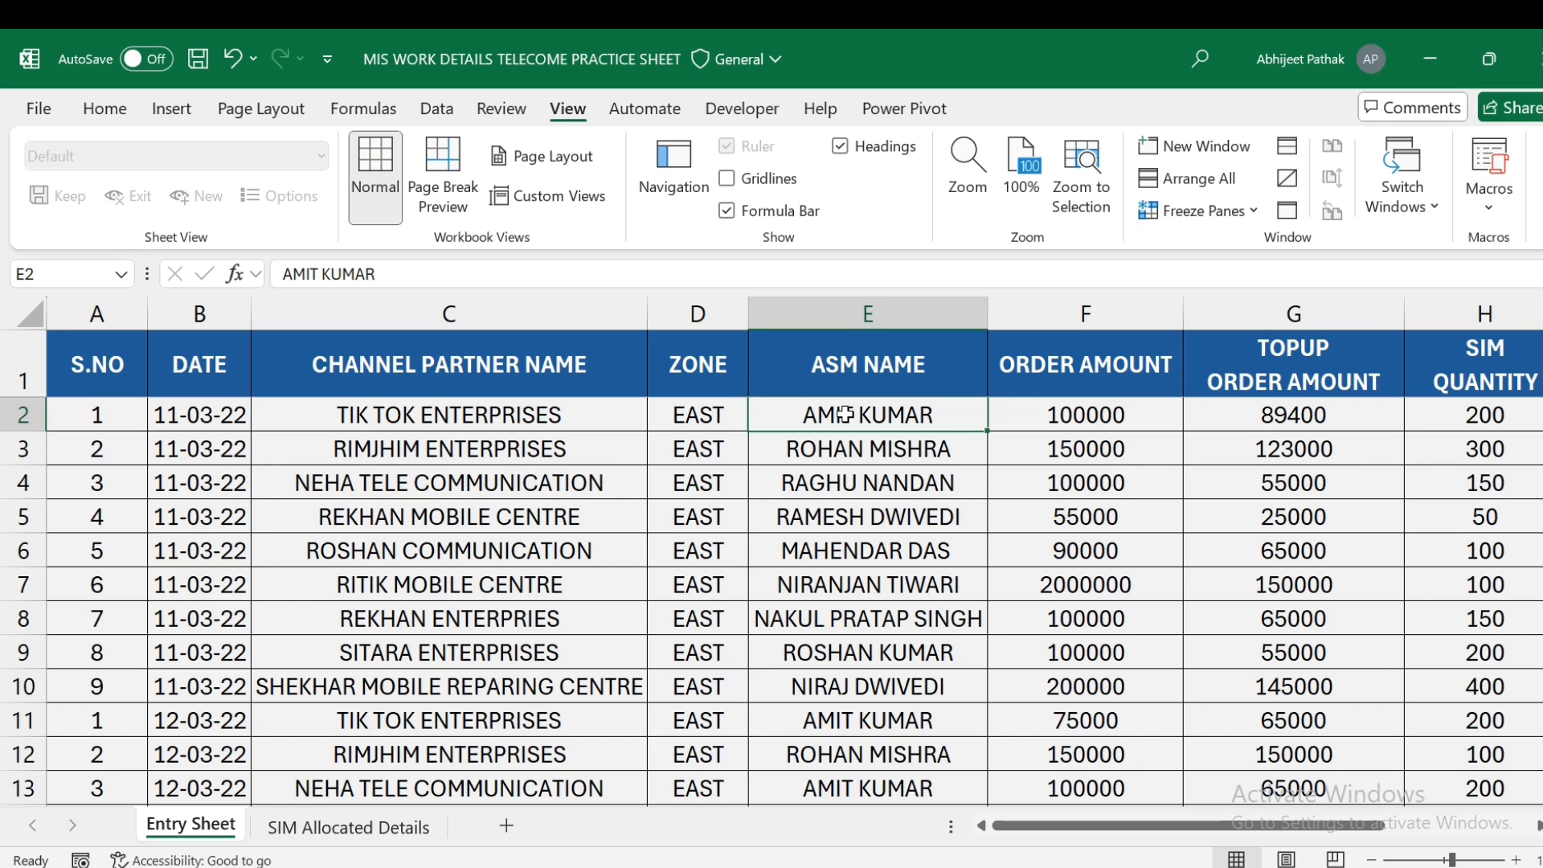
left_click(1080, 410)
left_click(916, 415)
left_click(1060, 415)
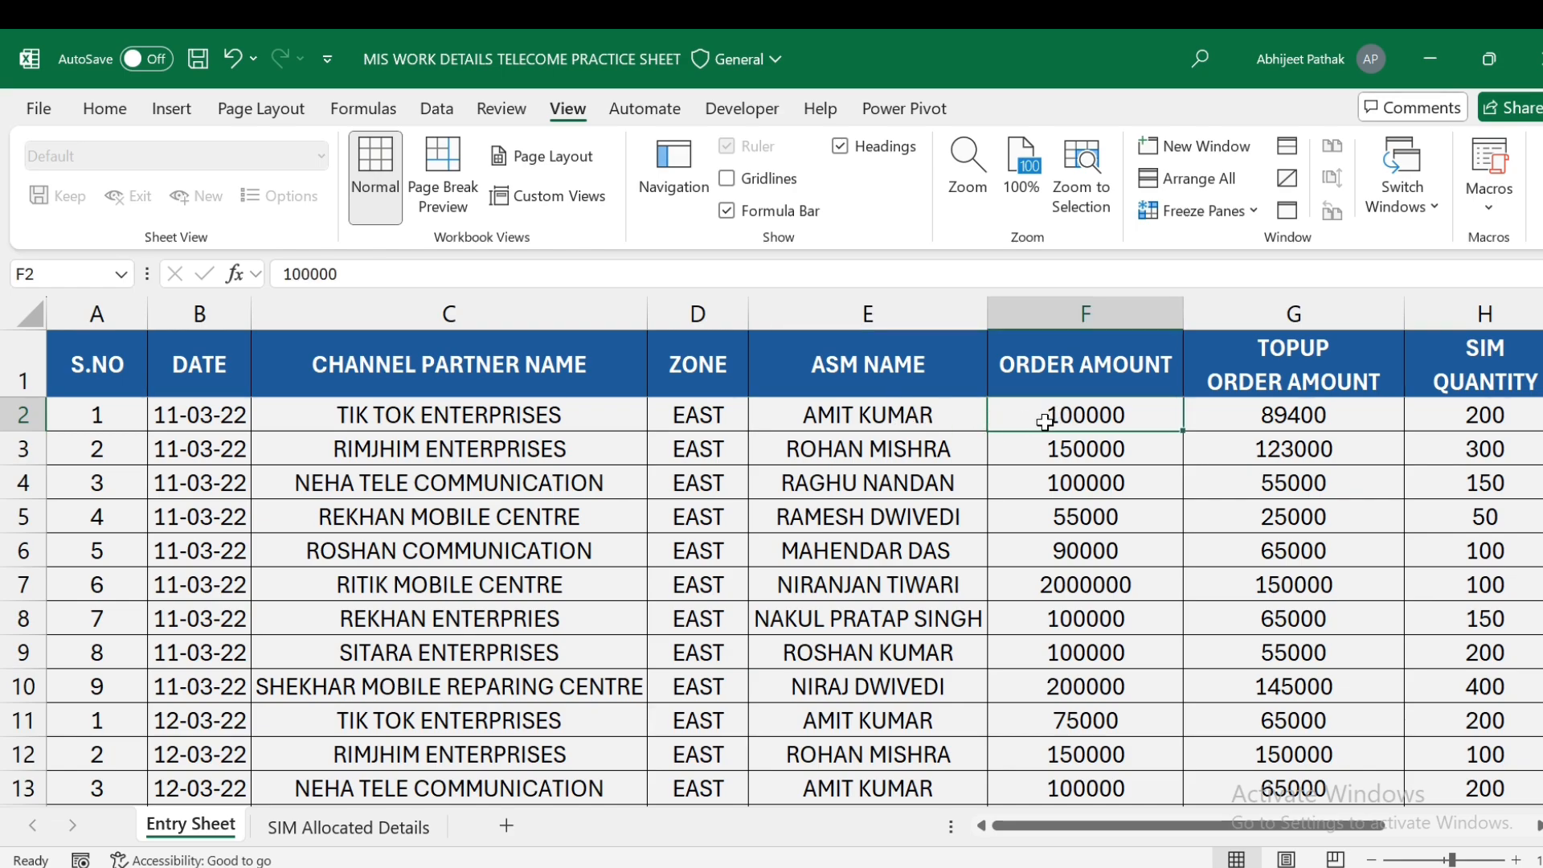
left_click(864, 416)
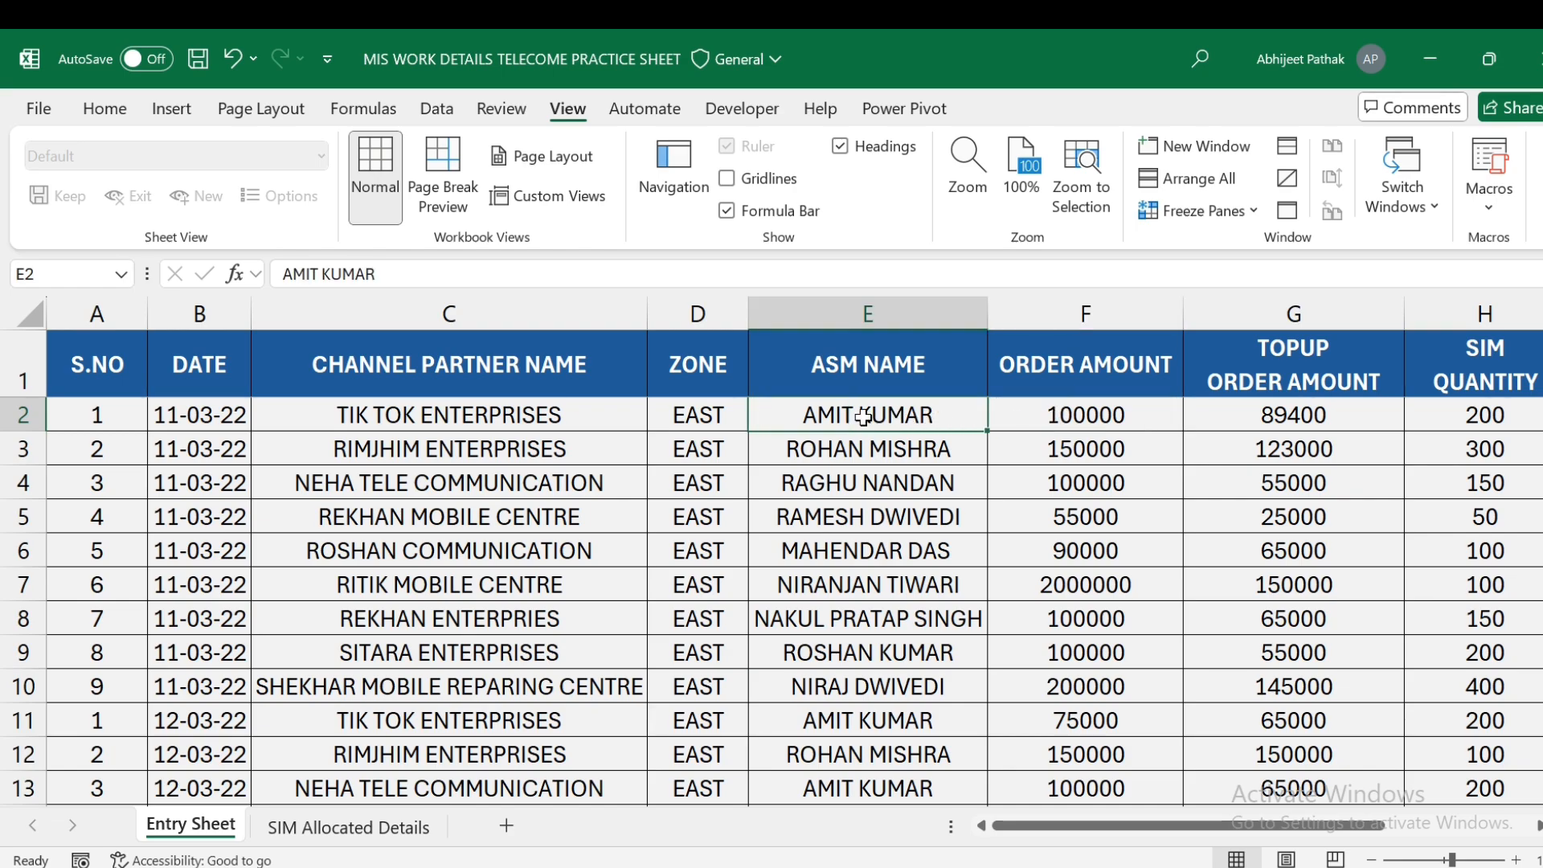
left_click(1290, 421)
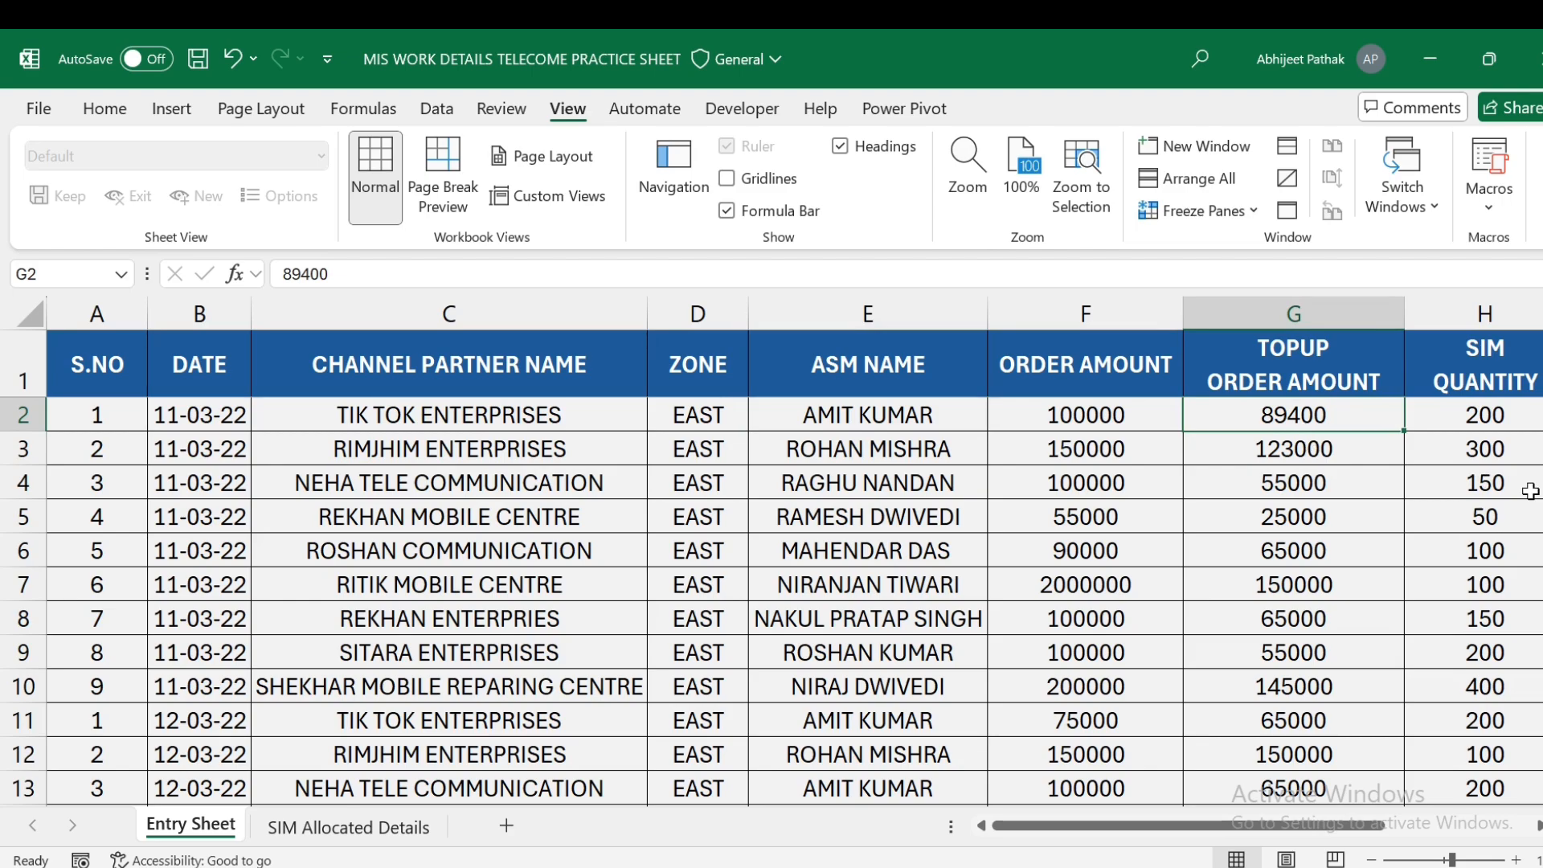
- Step along row 2 through the order, top-up, SIM quantity and RCV-10 columns
scroll(1529, 492, "right", 1)
key("Left")
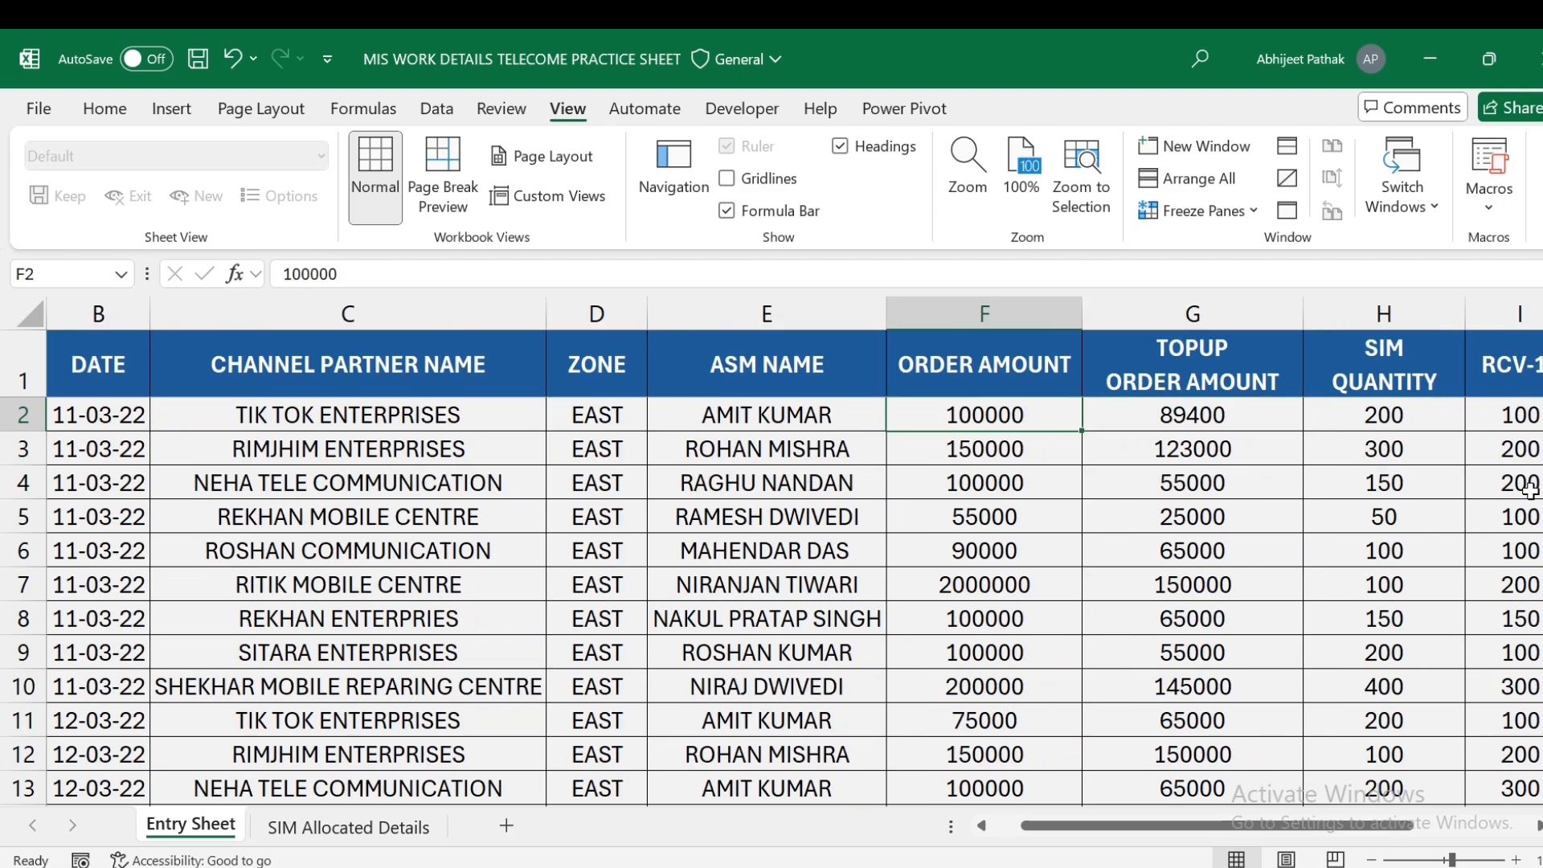
left_click(1211, 417)
key("Right")
key("Right")
key("Right")
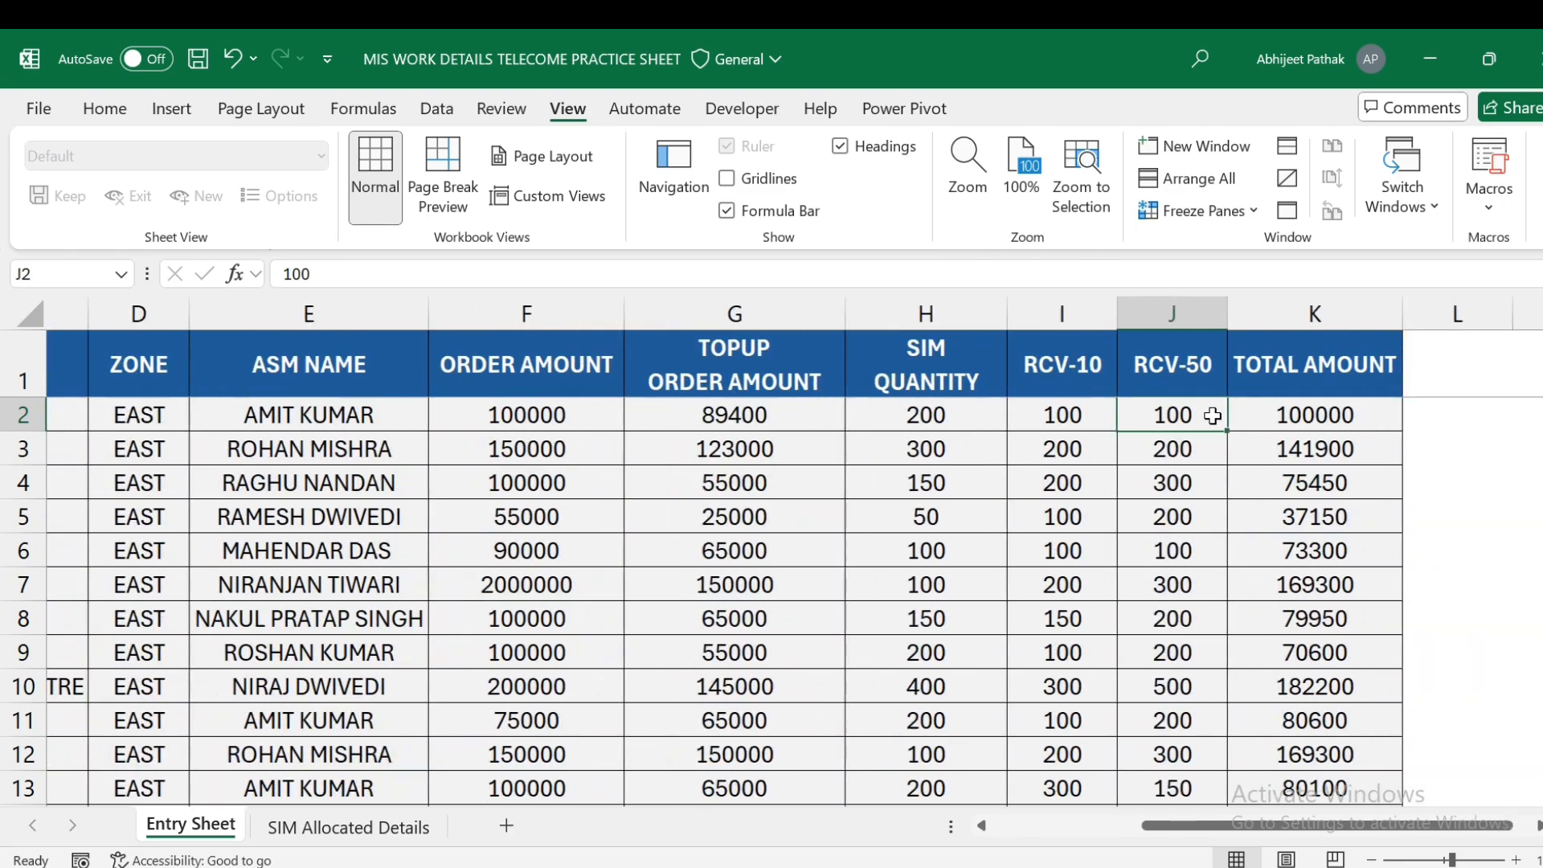
key("Left")
key("Left")
key("Right")
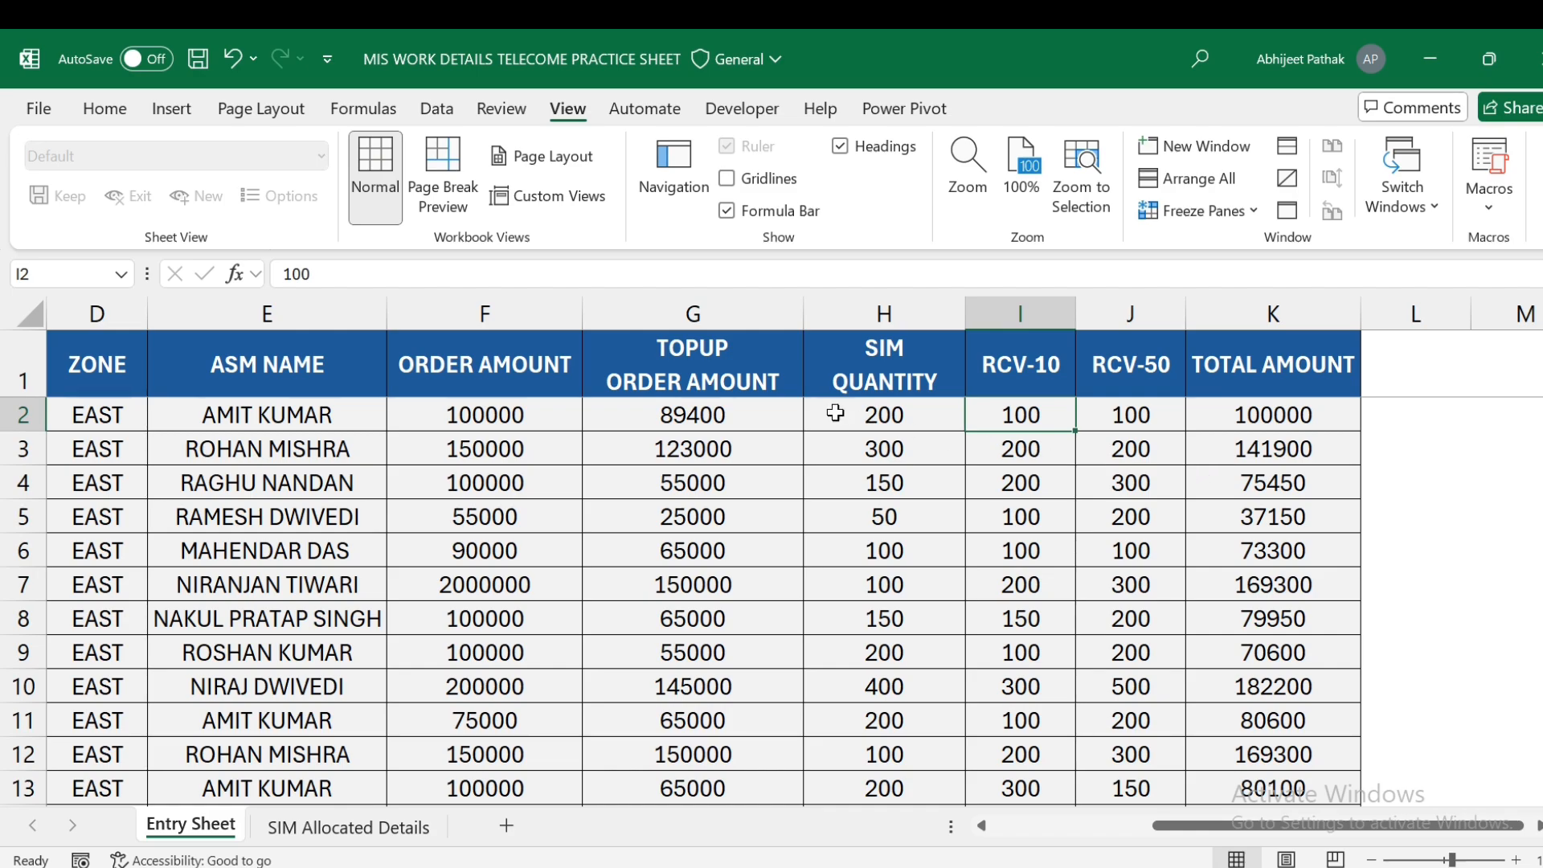
left_click(233, 424)
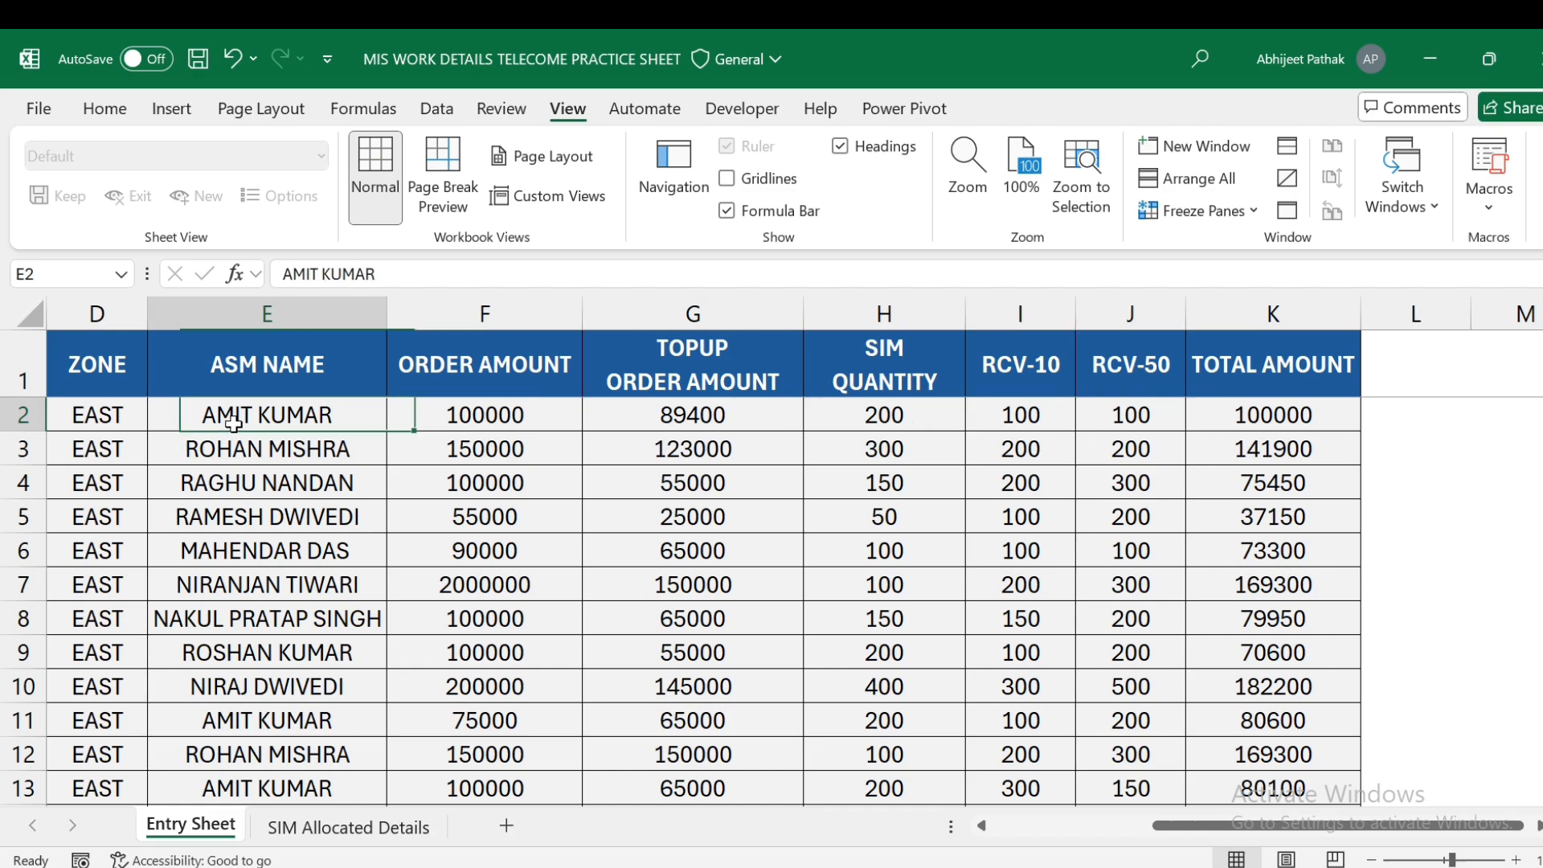
key("Right")
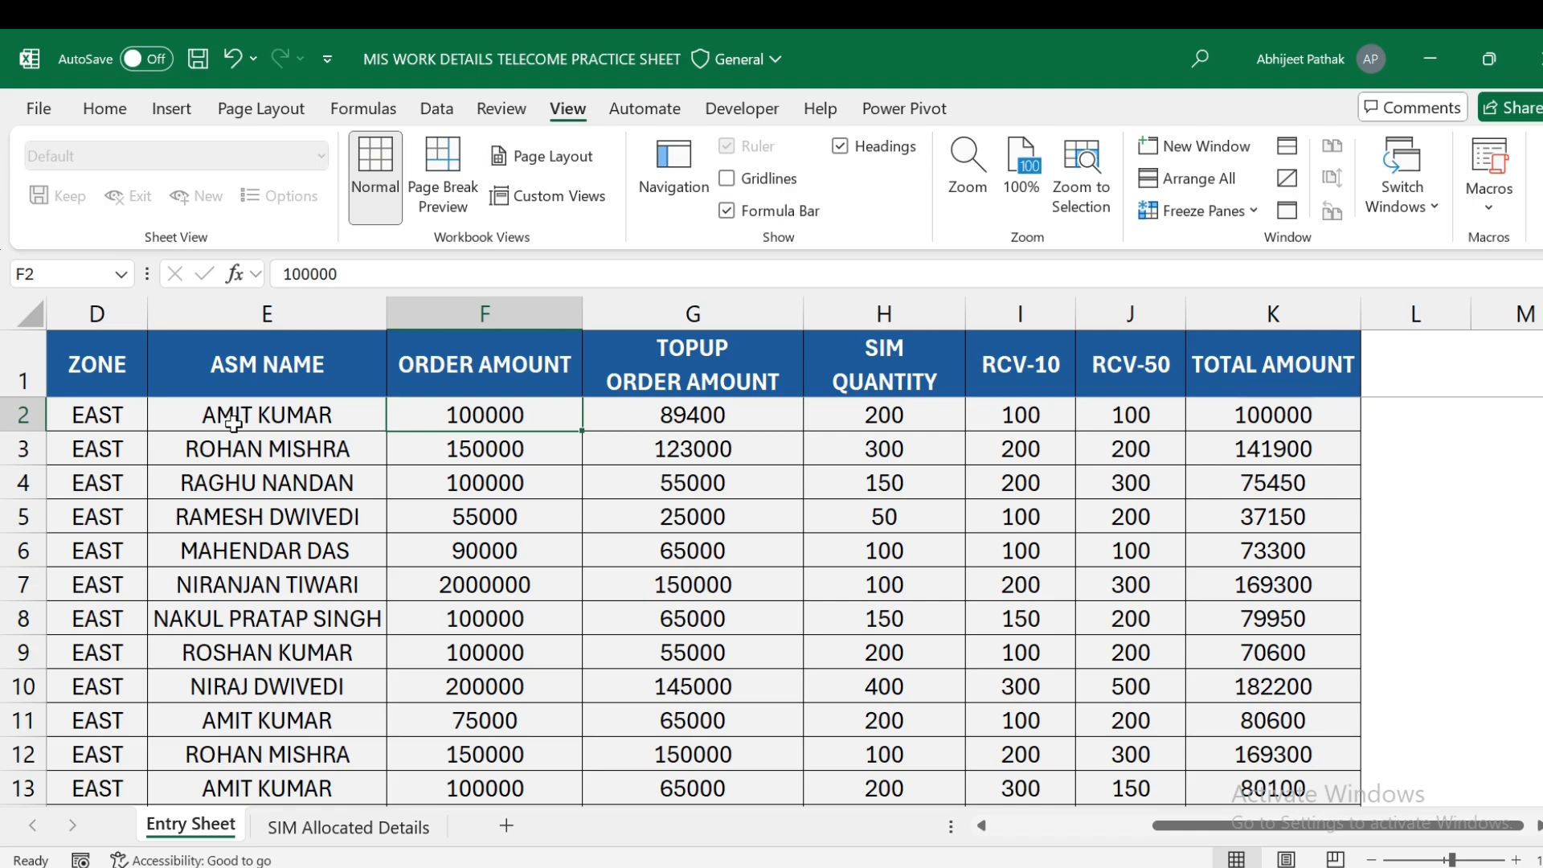
key("Right")
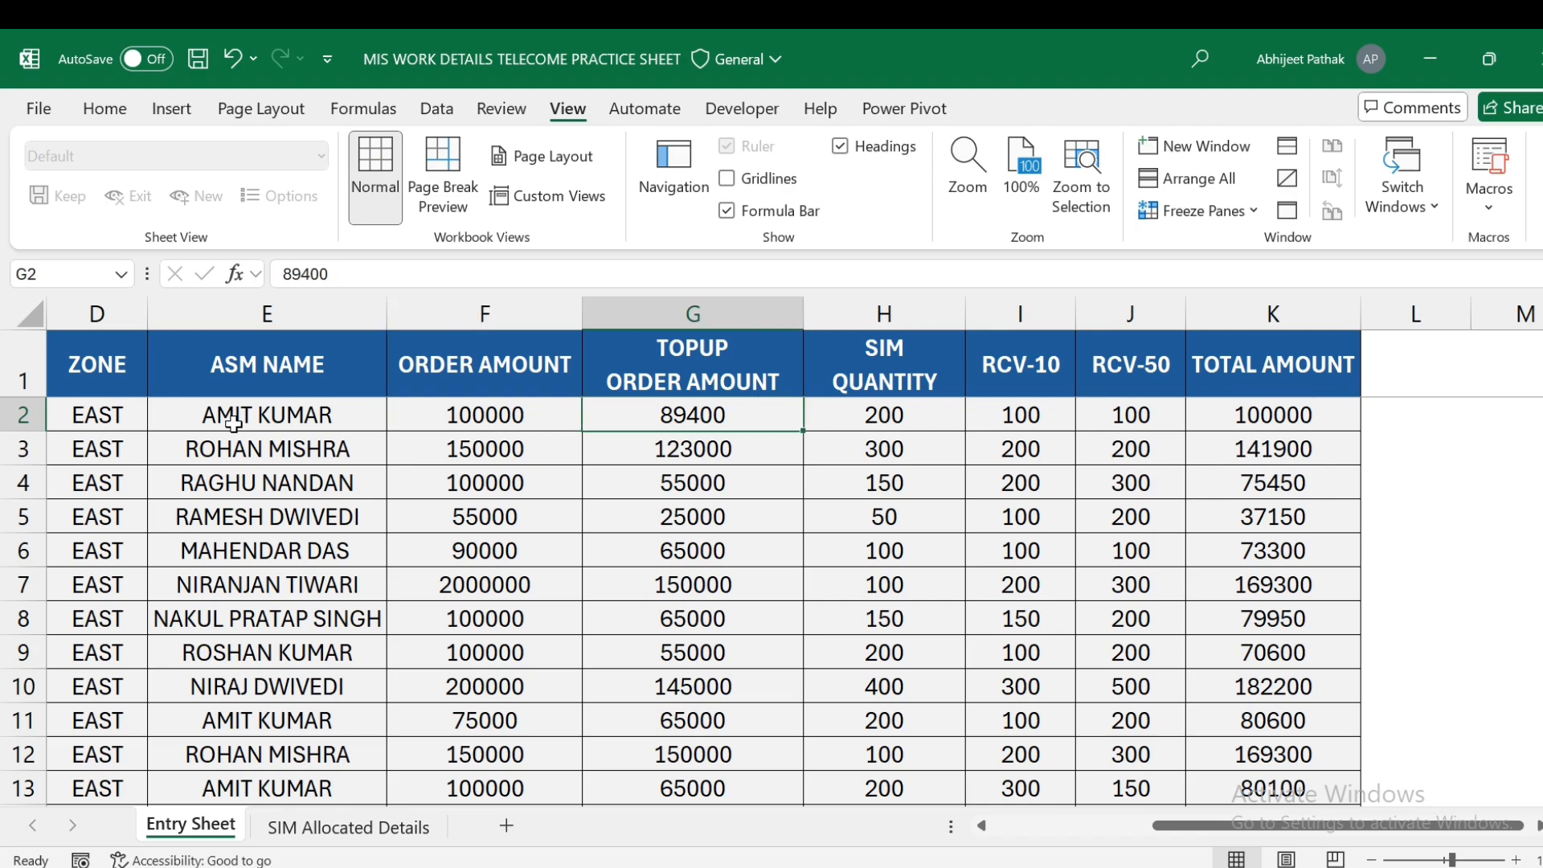
key("Left")
key("Left")
key("Left")
key("Left")
key("Left")
key("Left")
key("Right")
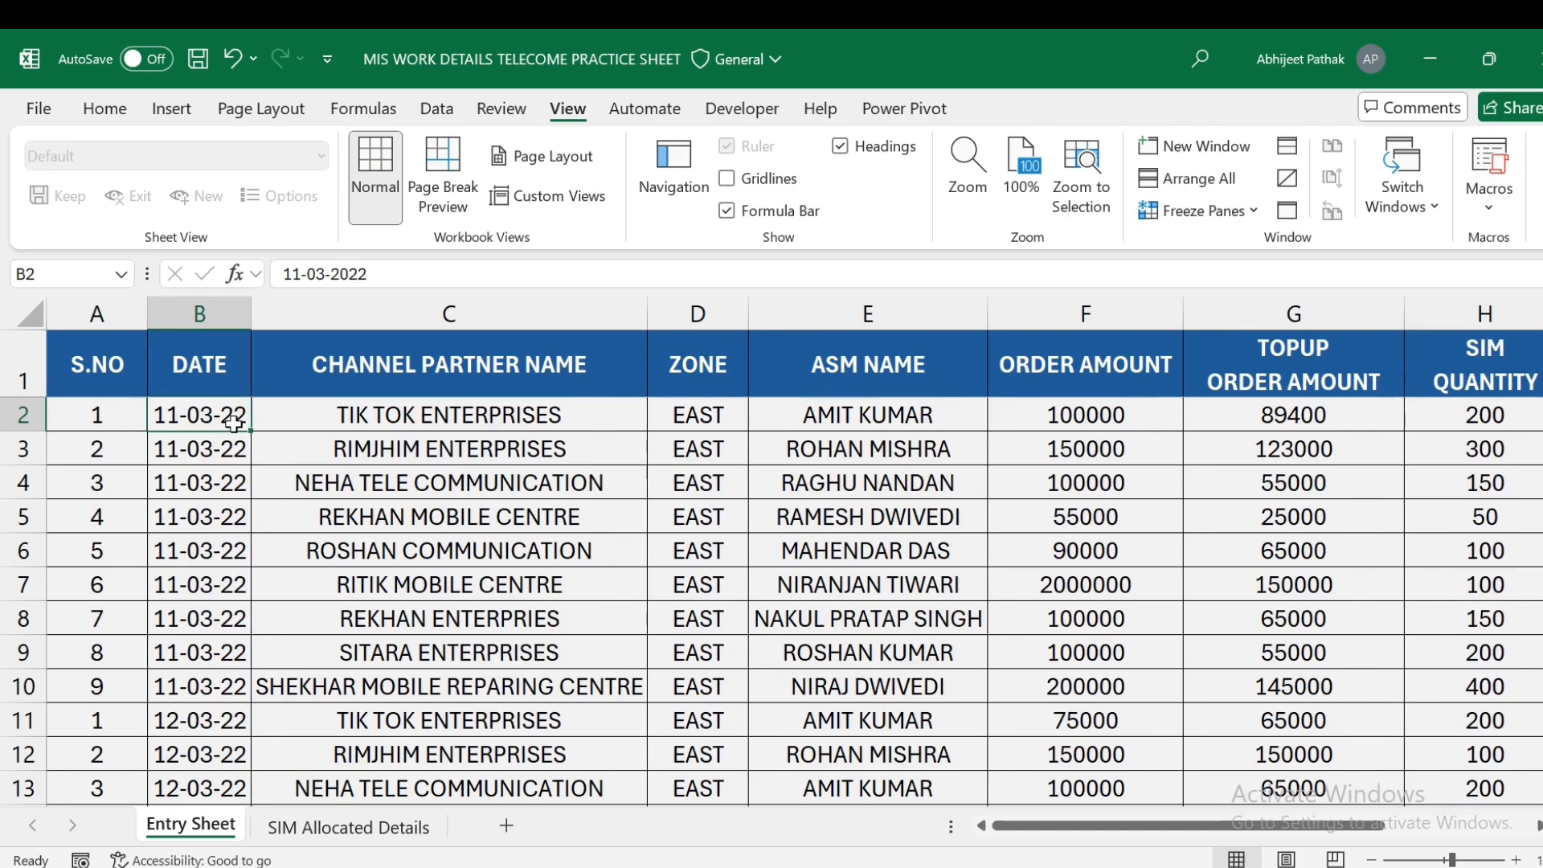
key("Right")
key("Right")
key("Right")
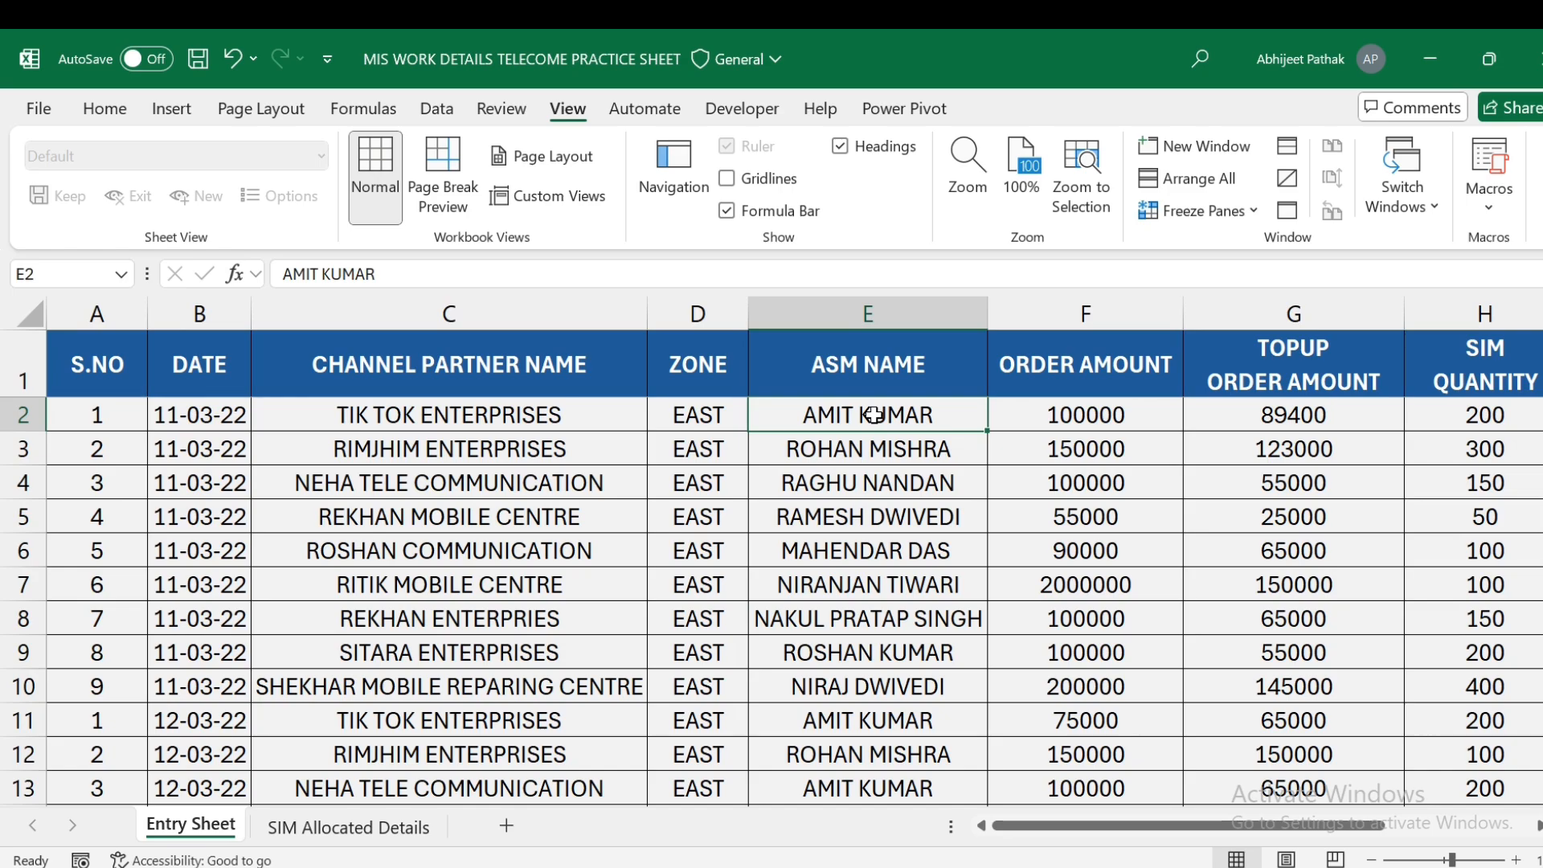
- Inspect the first row's SIM quantity and its TOTAL AMOUNT formula
key("Right")
key("Right")
key("Right")
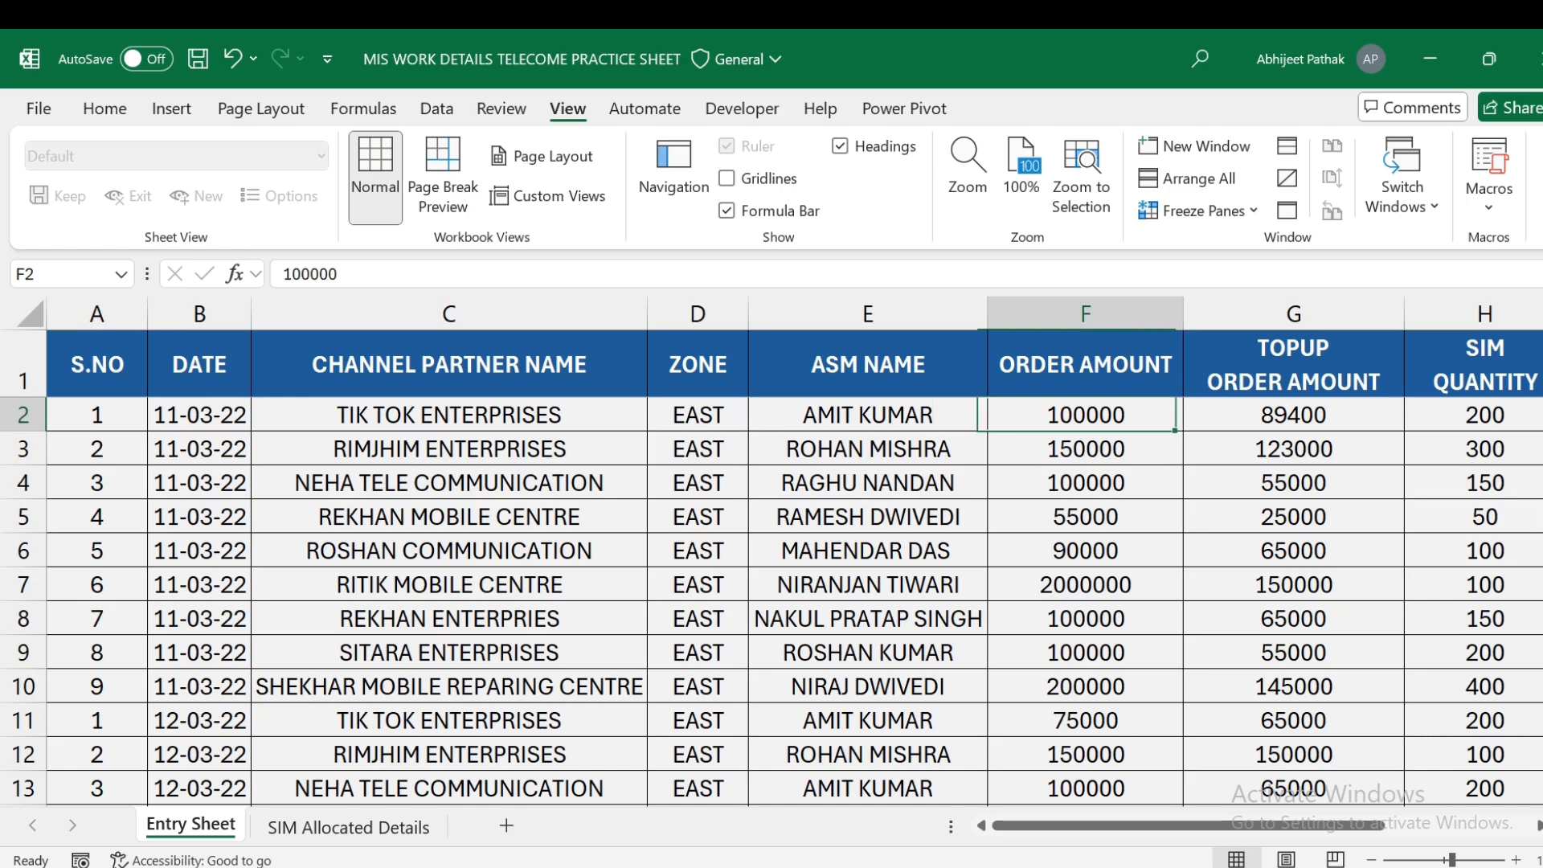
key("Left")
key("Left")
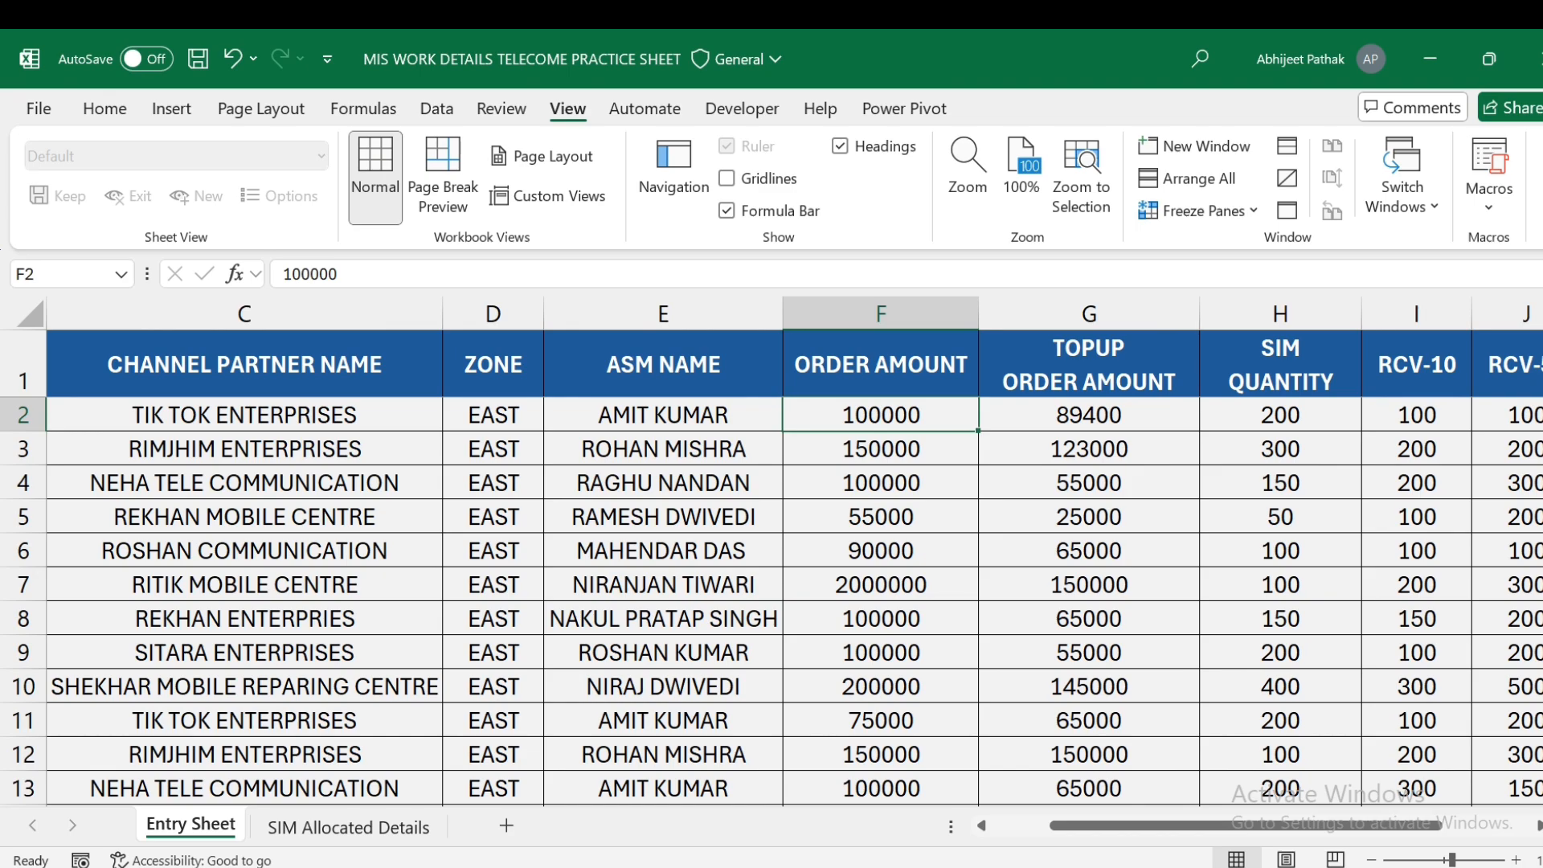
key("Right")
key("Right")
key("Right")
key("Right")
key("Right")
key("Left")
key("Left")
key("Left")
key("Left")
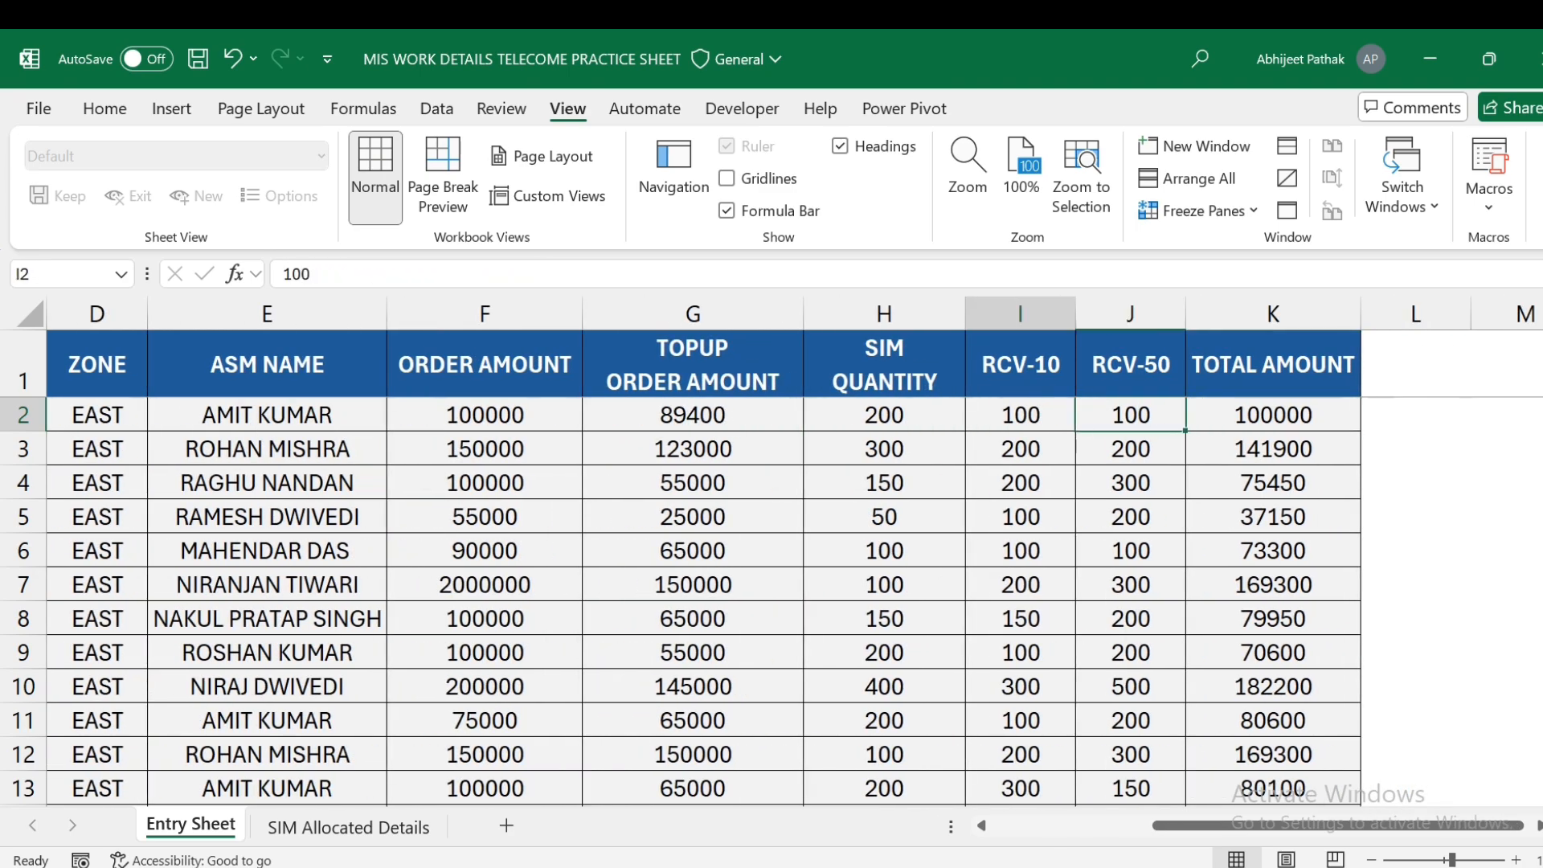
key("Right")
key("Left")
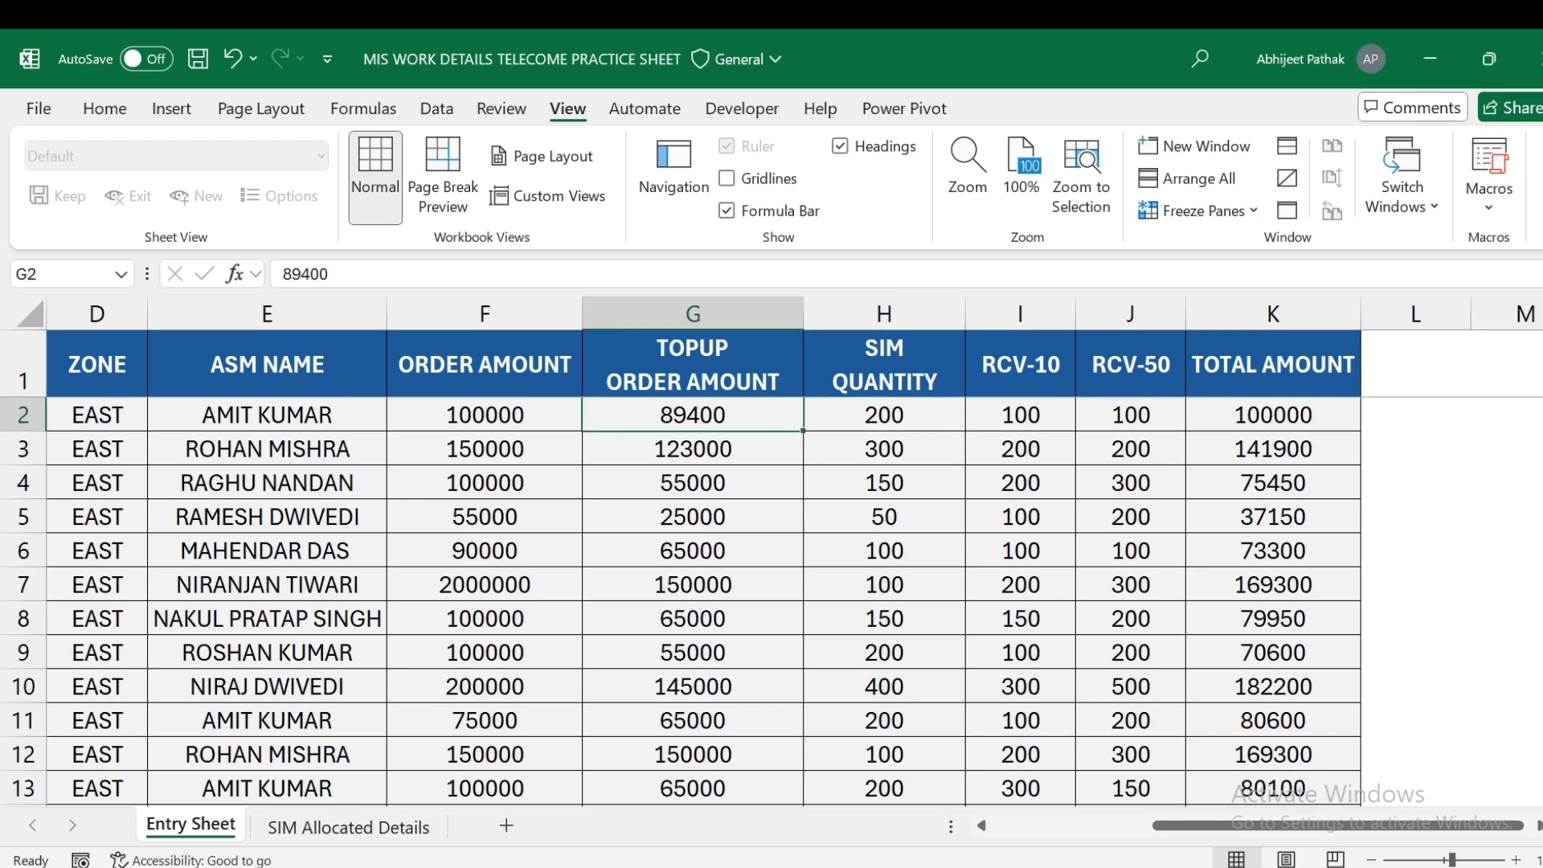
key("Right")
key("Right")
key("Right")
key("Right")
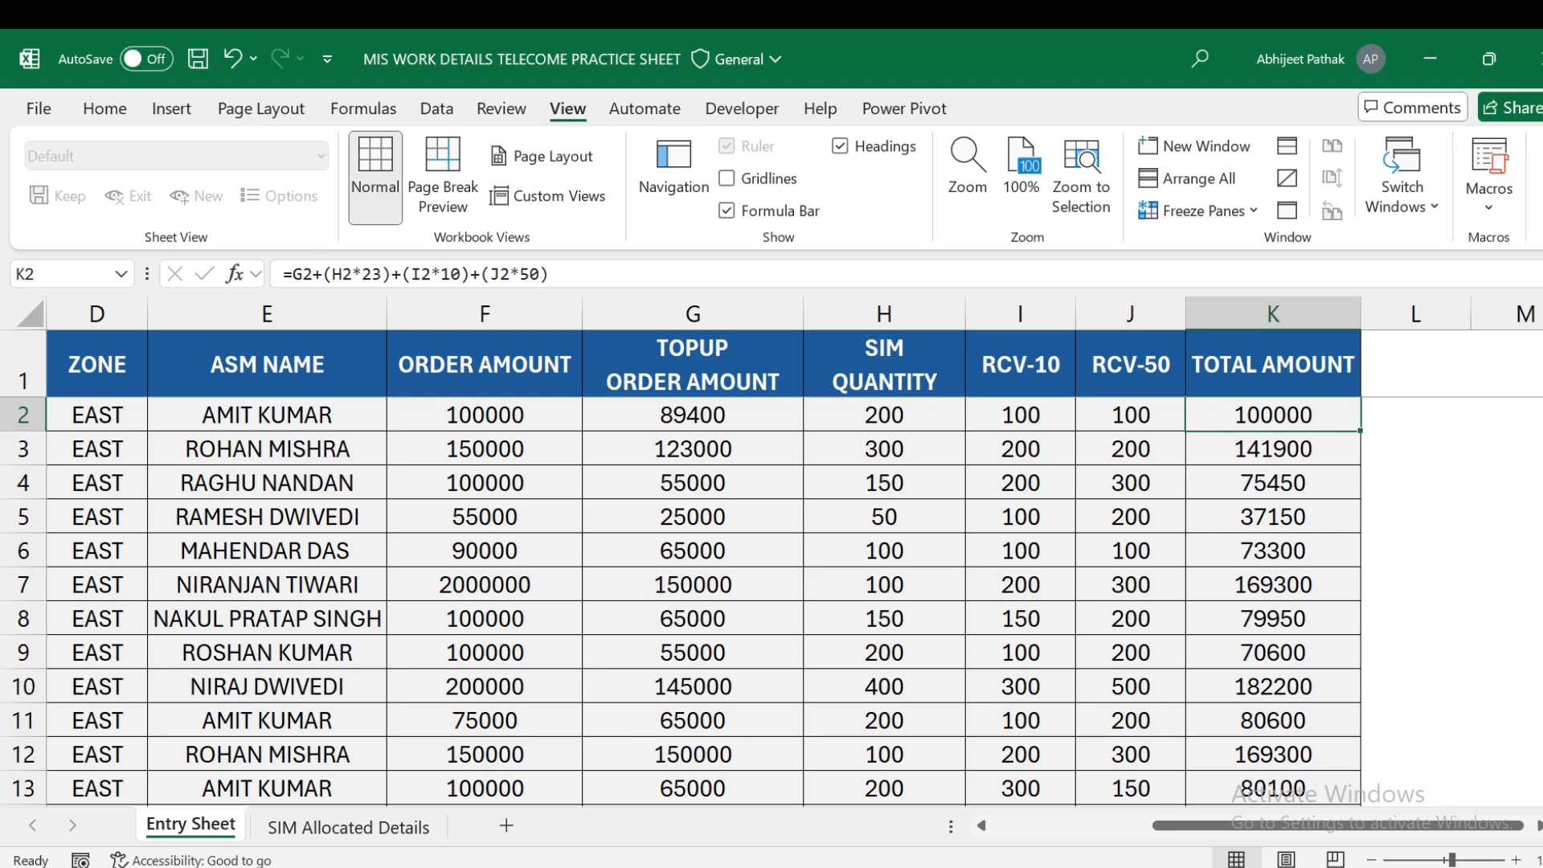
key("Left")
key("Left")
key("Left")
key("Left")
key("Left")
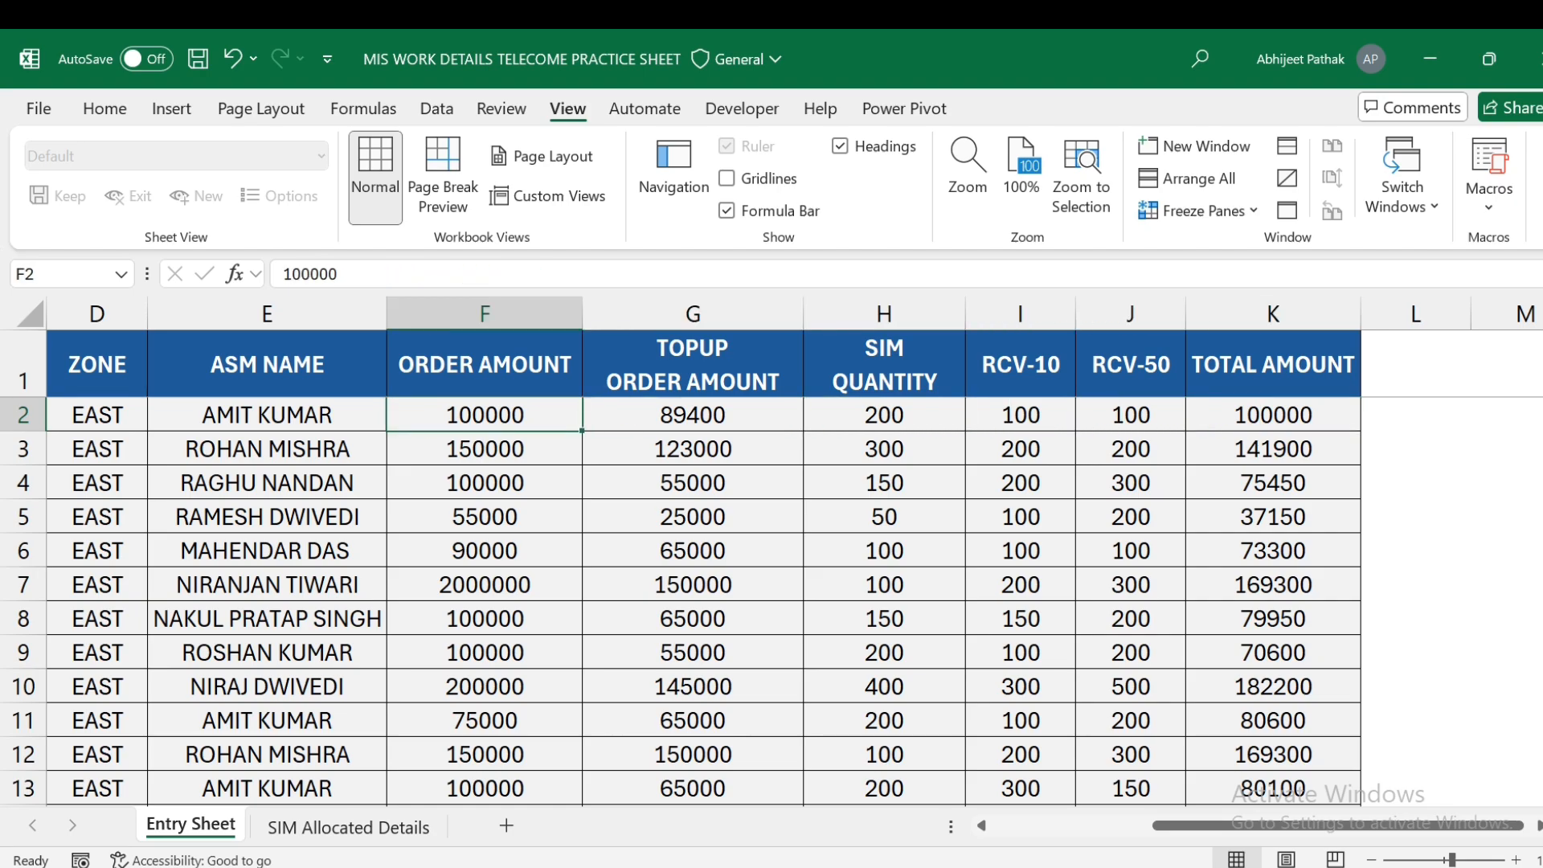
key("Right")
key("Right")
key("Right")
key("Right")
key("Right")
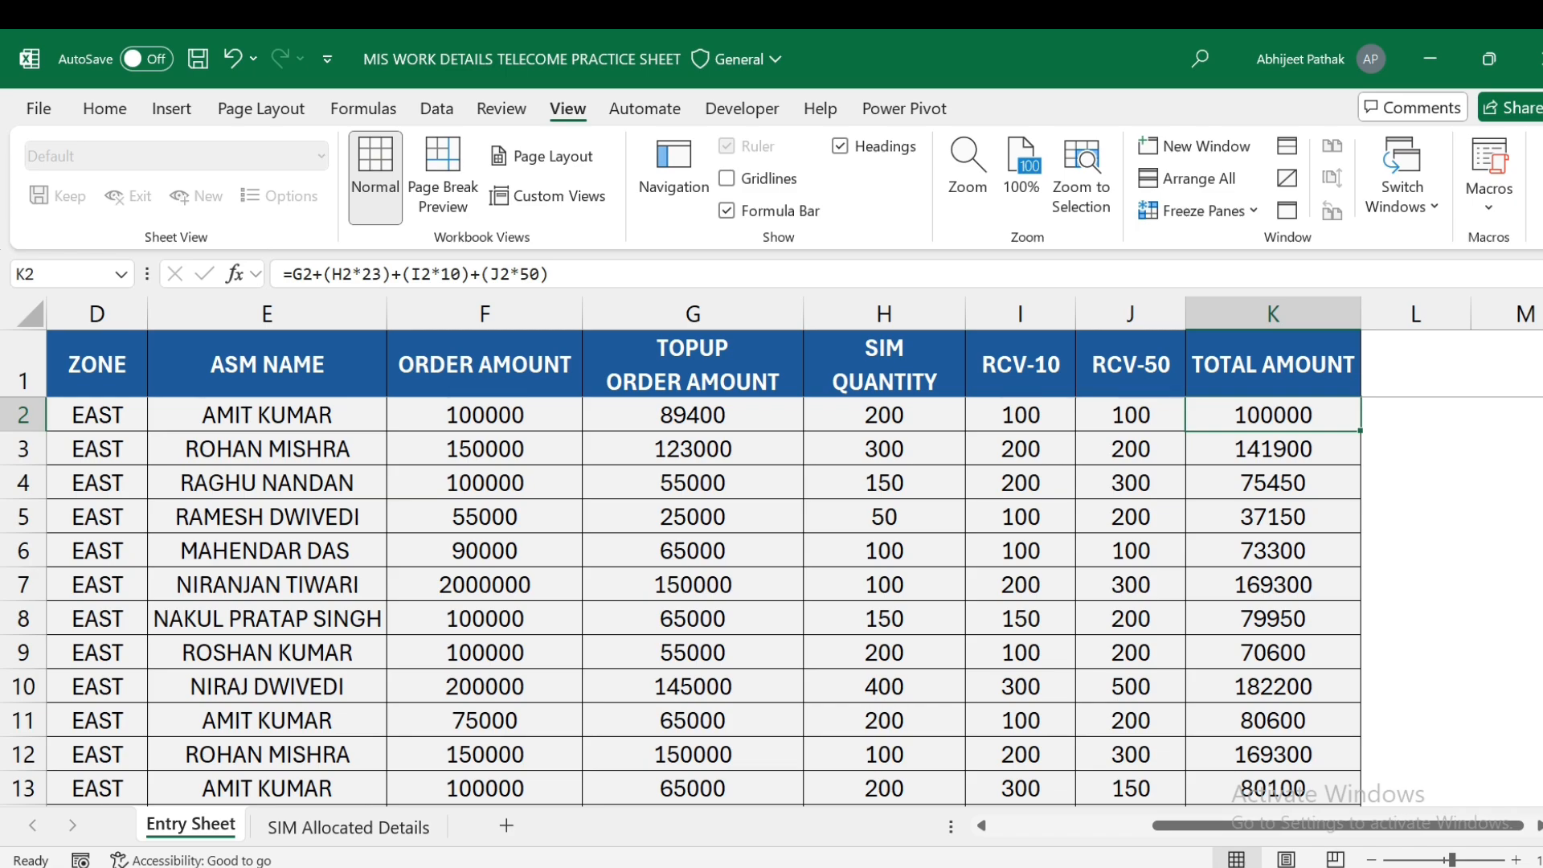
- Review row 11's amounts and TOTAL AMOUNT formula, then select the TOTAL AMOUNT values for their sum
key("Down")
key("Down")
key("Down")
key("Down")
key("Down")
key("Down")
key("Down")
key("Down")
key("Down")
key("Down")
key("Left")
key("Left")
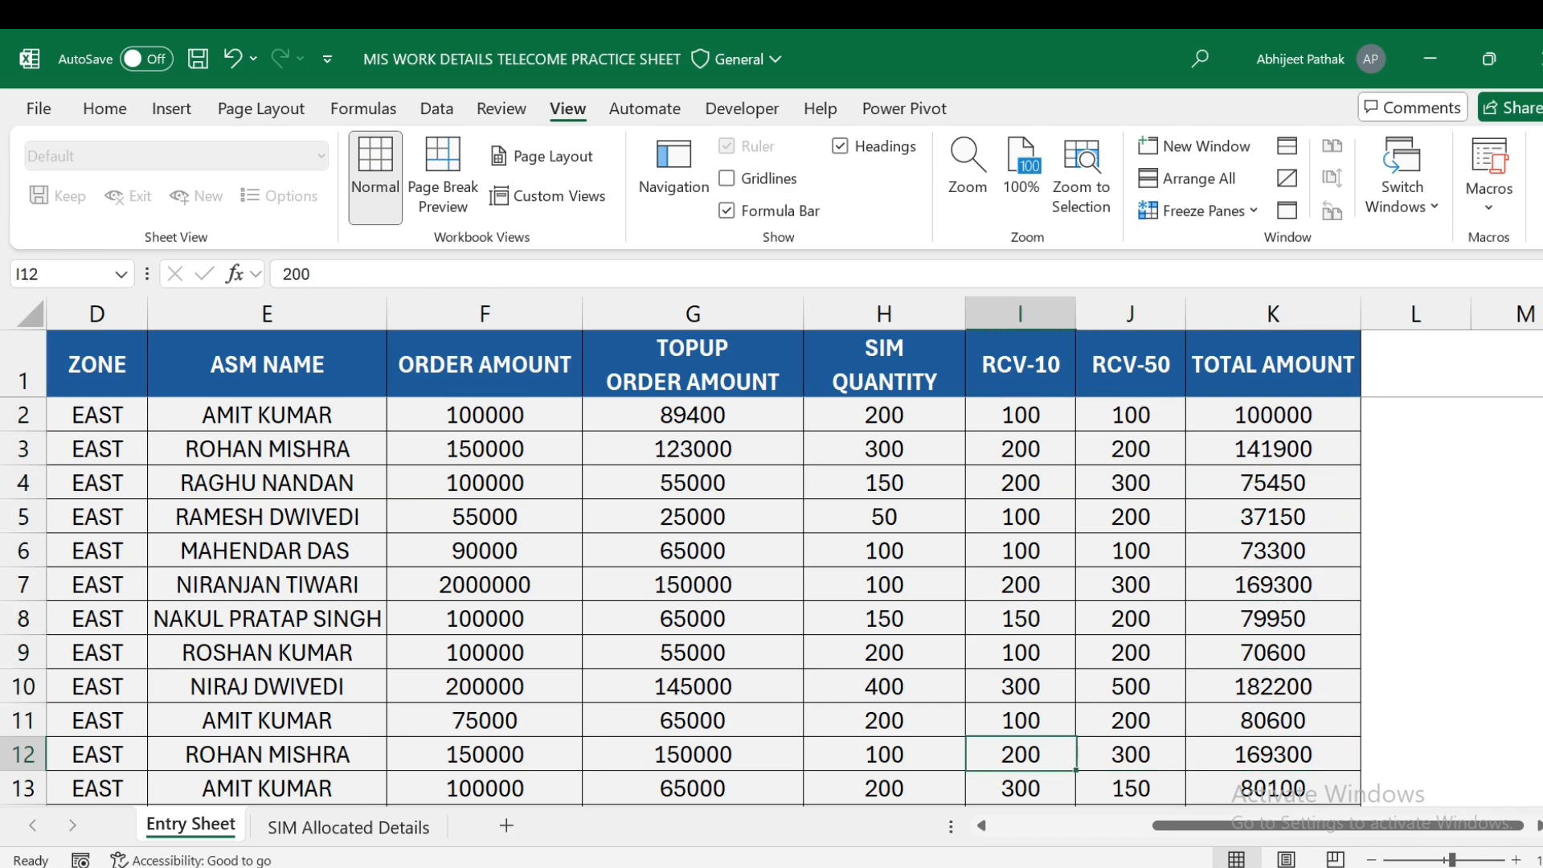
key("Up")
key("Left")
key("Left")
key("Left")
key("Left")
key("Right")
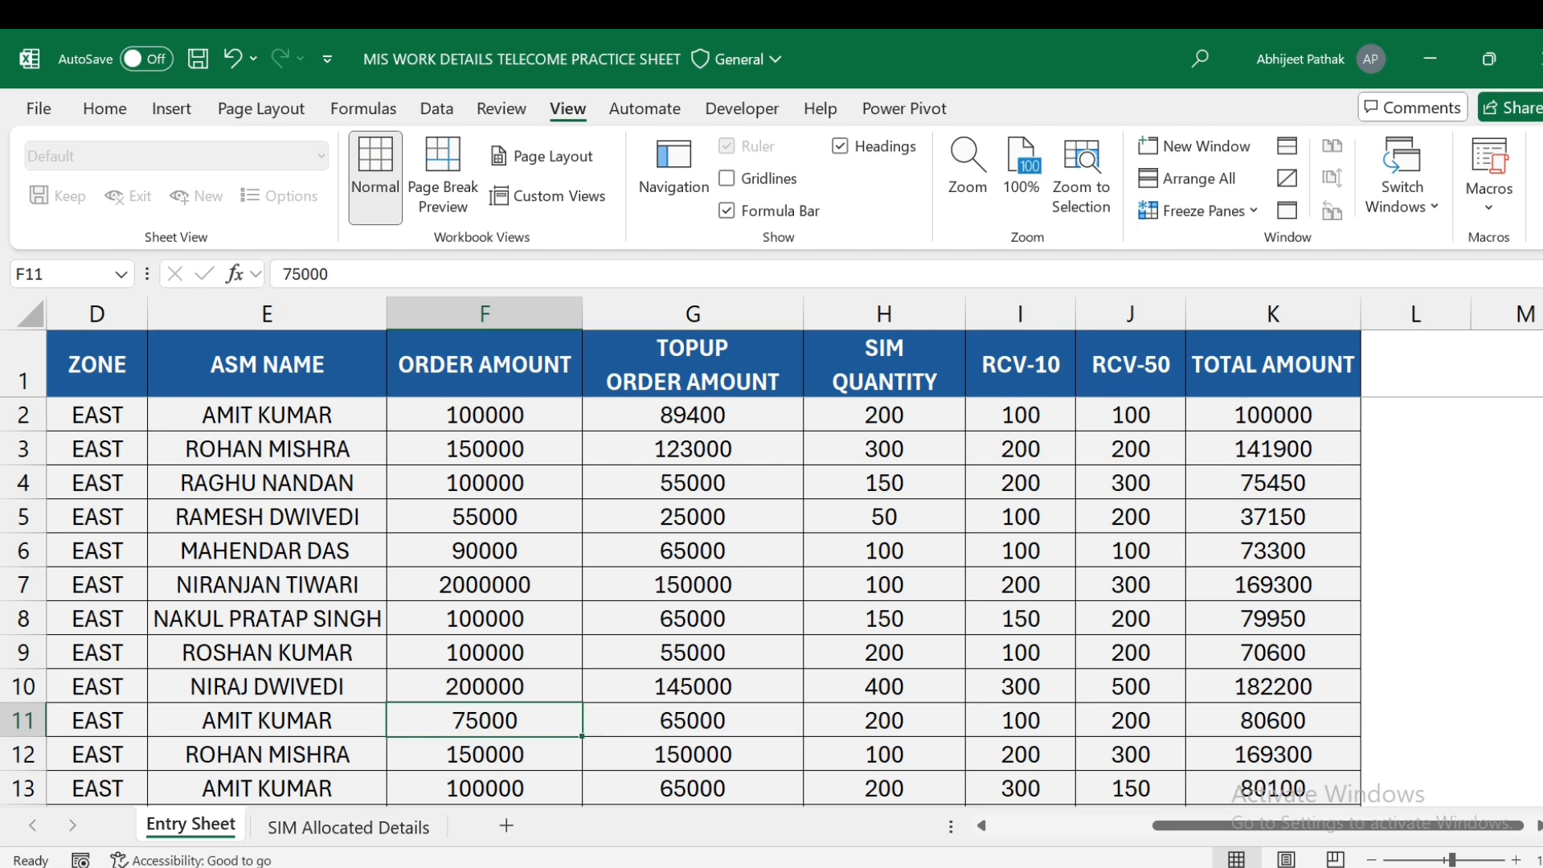
key("Right")
key("Right")
key("Left")
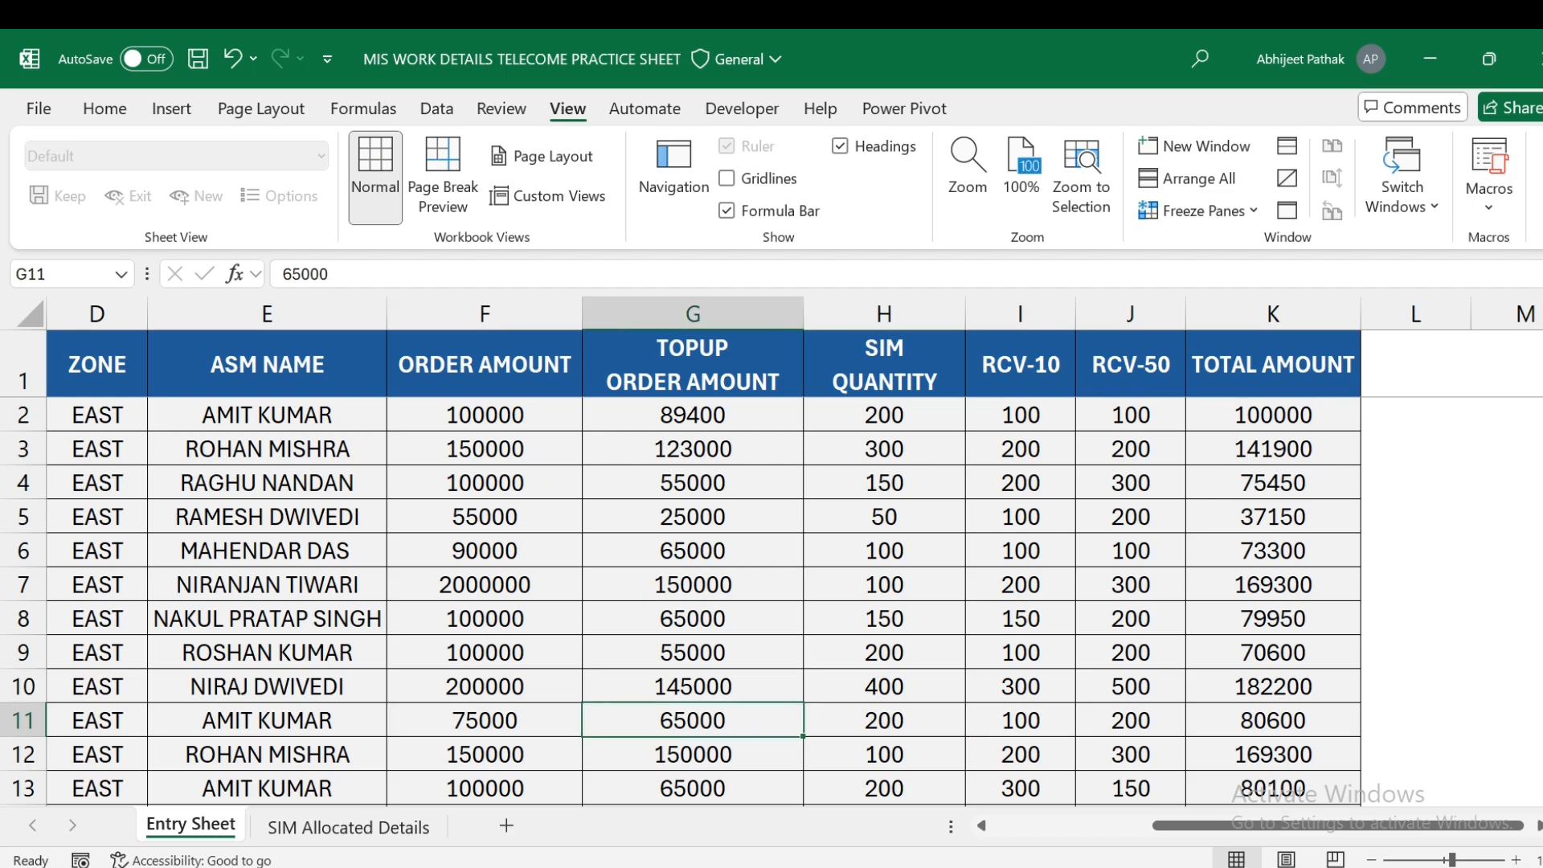
key("Right")
key("Right")
key("Right")
key("Right")
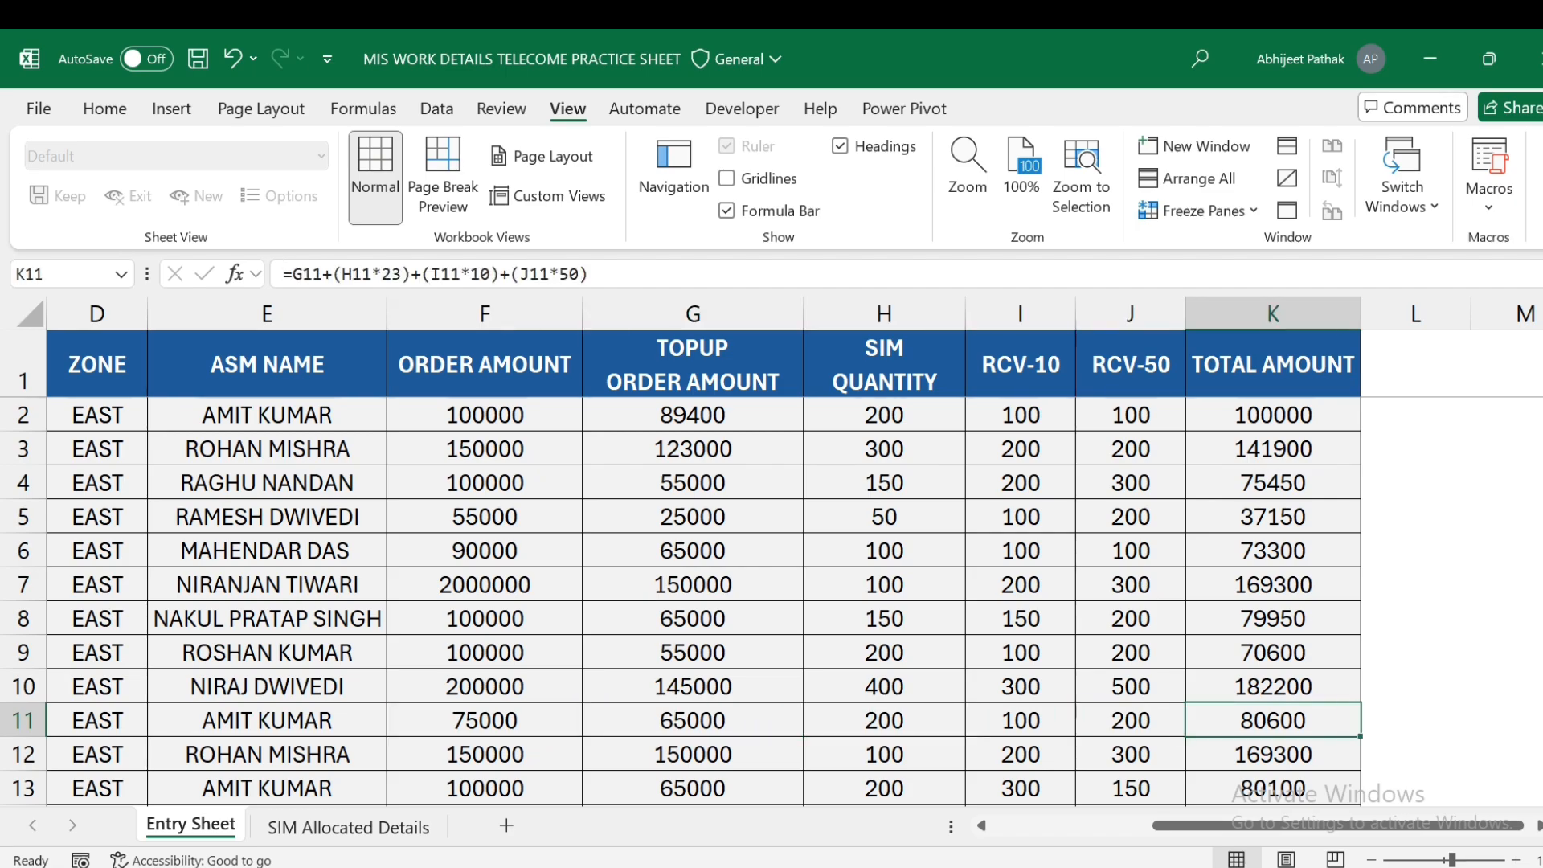
key("Left")
key("Left")
key("Left")
key("Left")
key("Left")
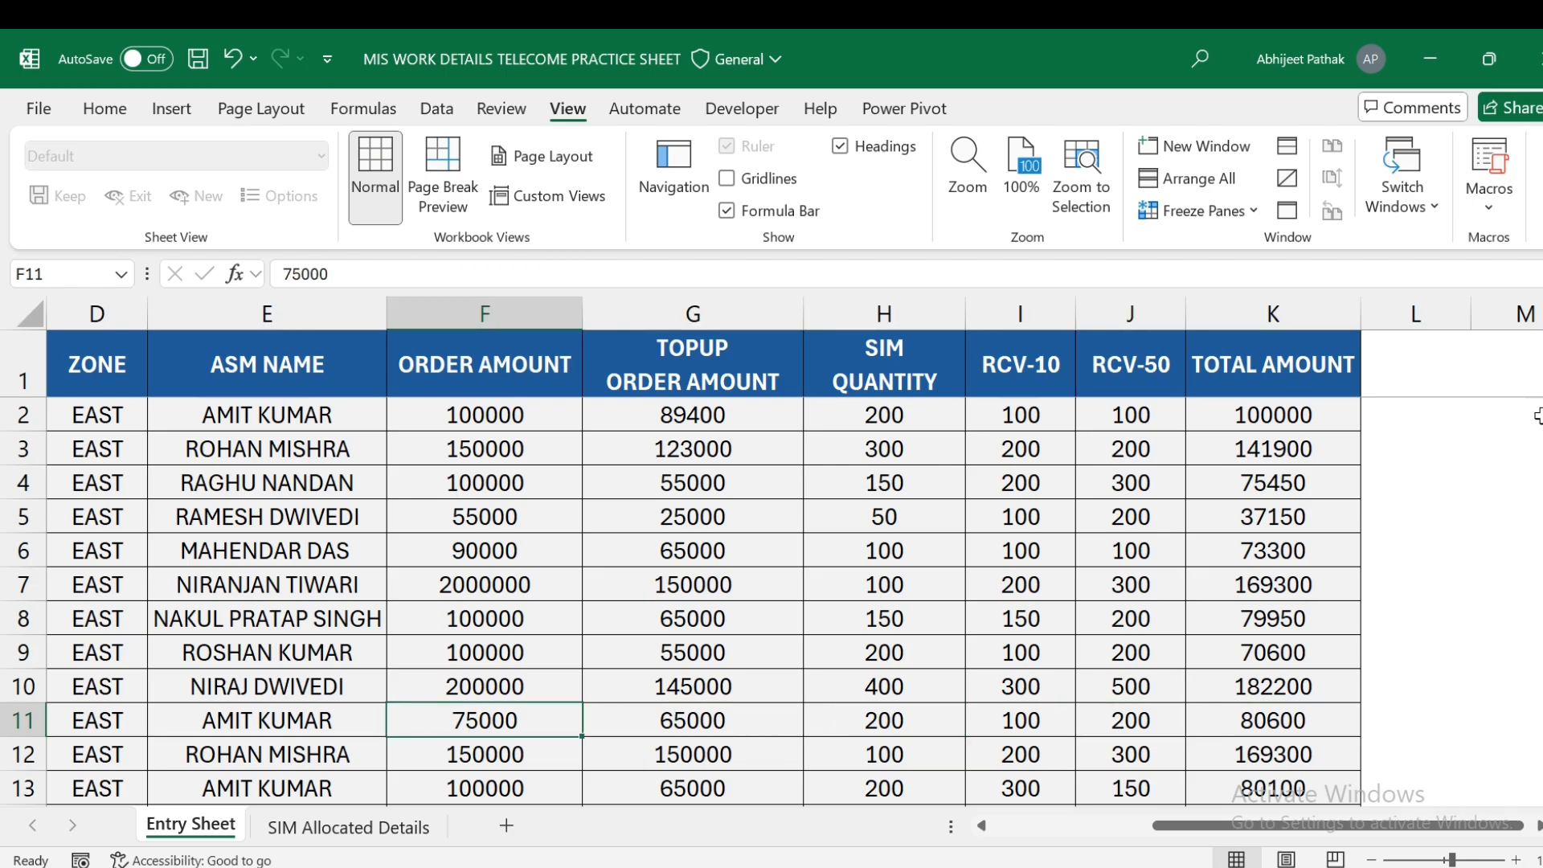
left_click_drag(1268, 418, 1283, 737)
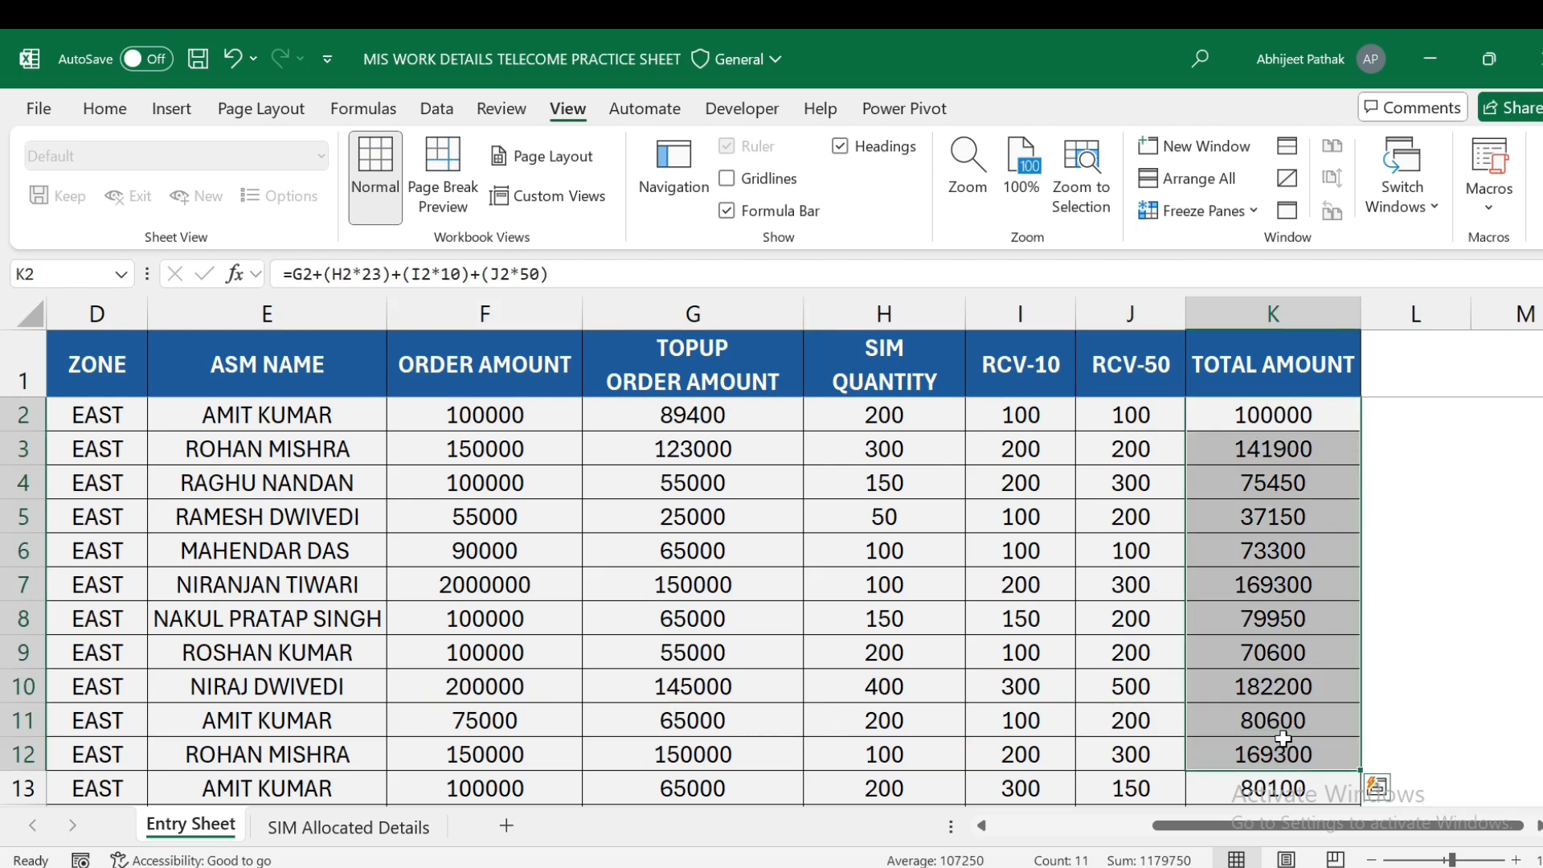
left_click(1283, 690)
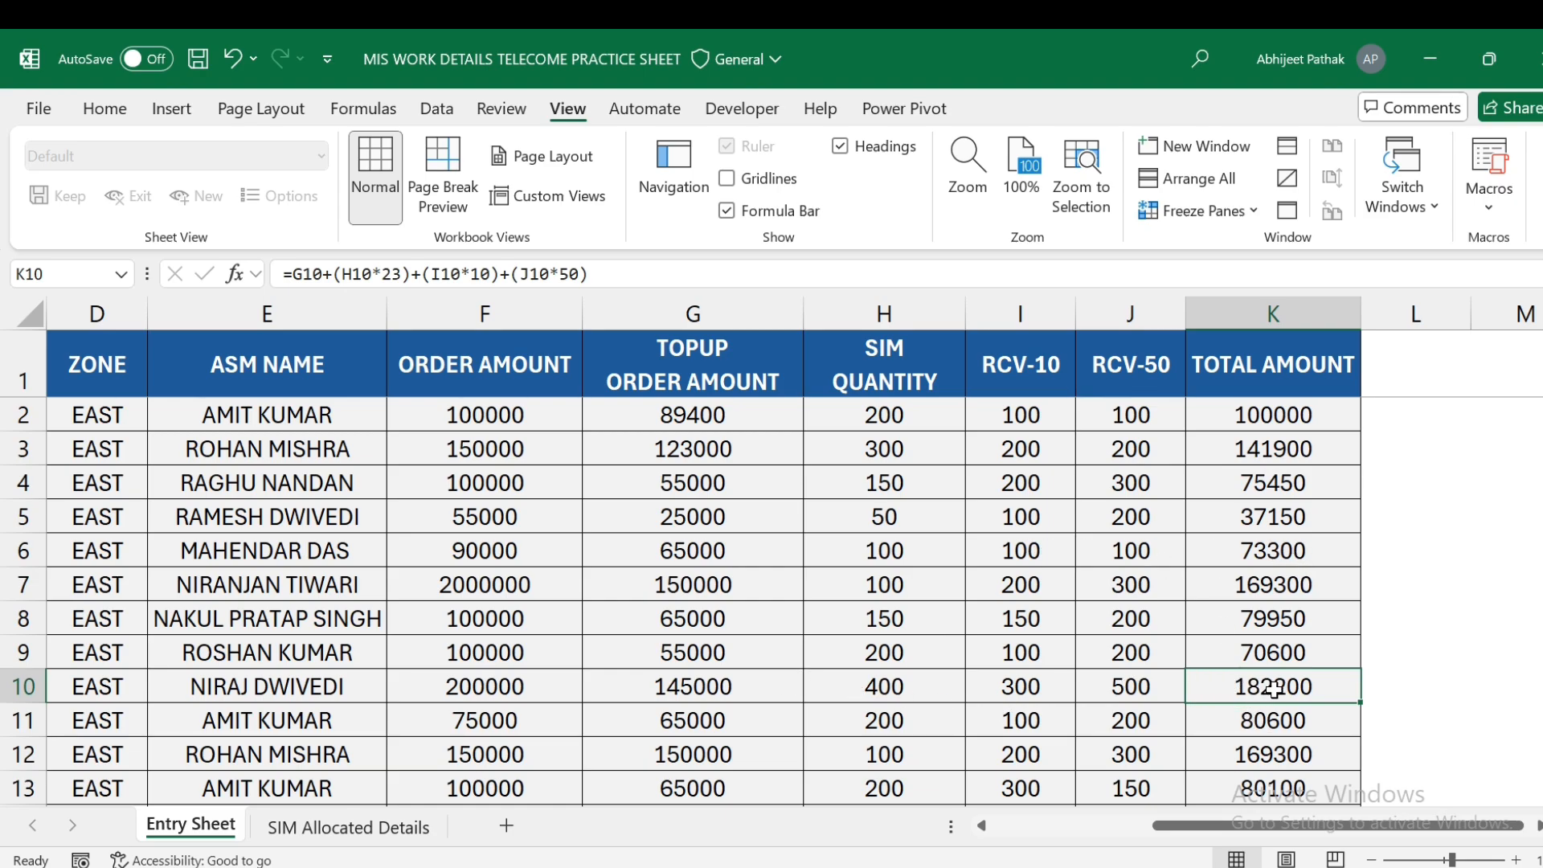
- Browse row 5 from its top-up order amount to its total and ASM name
left_click(719, 515)
key("Right")
key("Right")
key("Right")
key("Right")
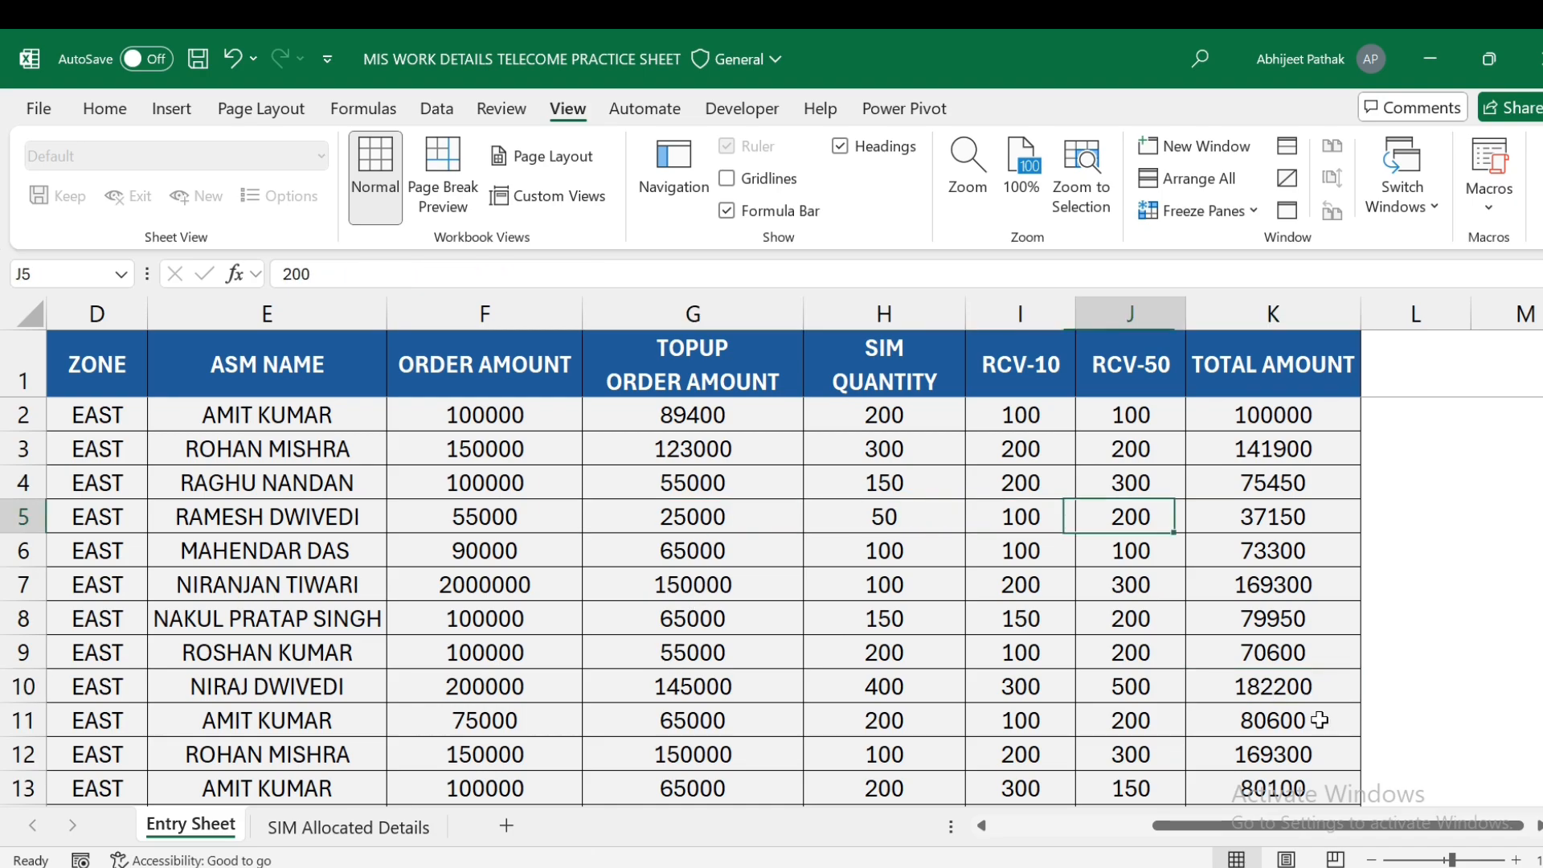
key("Home")
key("Right")
key("Right")
key("Right")
key("Right")
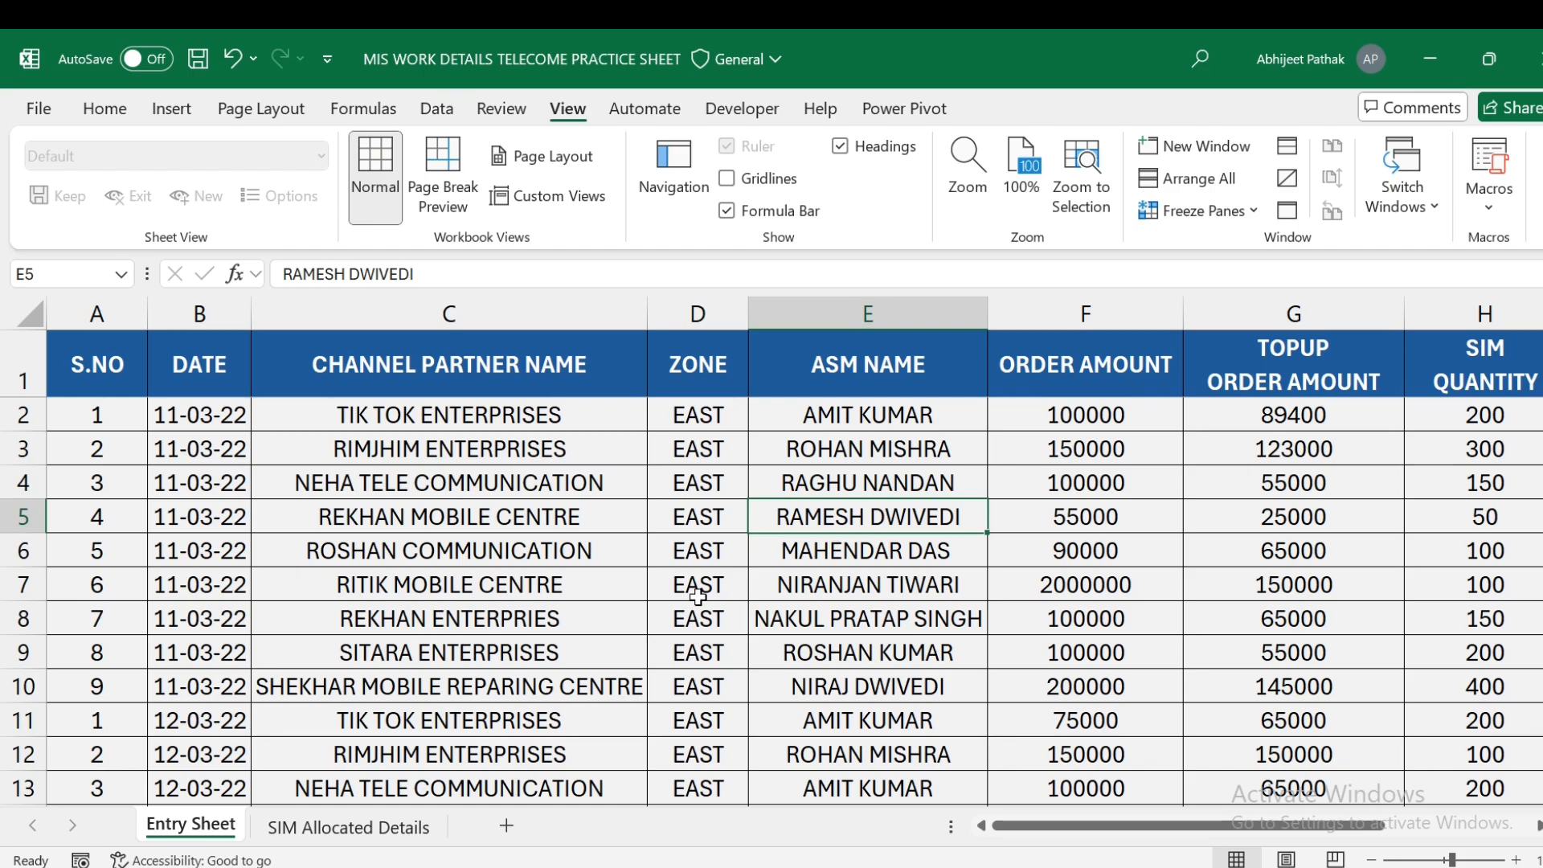
- On SIM Allocated Details, AutoSum the SIM ALLOCATED column below the table, giving 16900
left_click(384, 832)
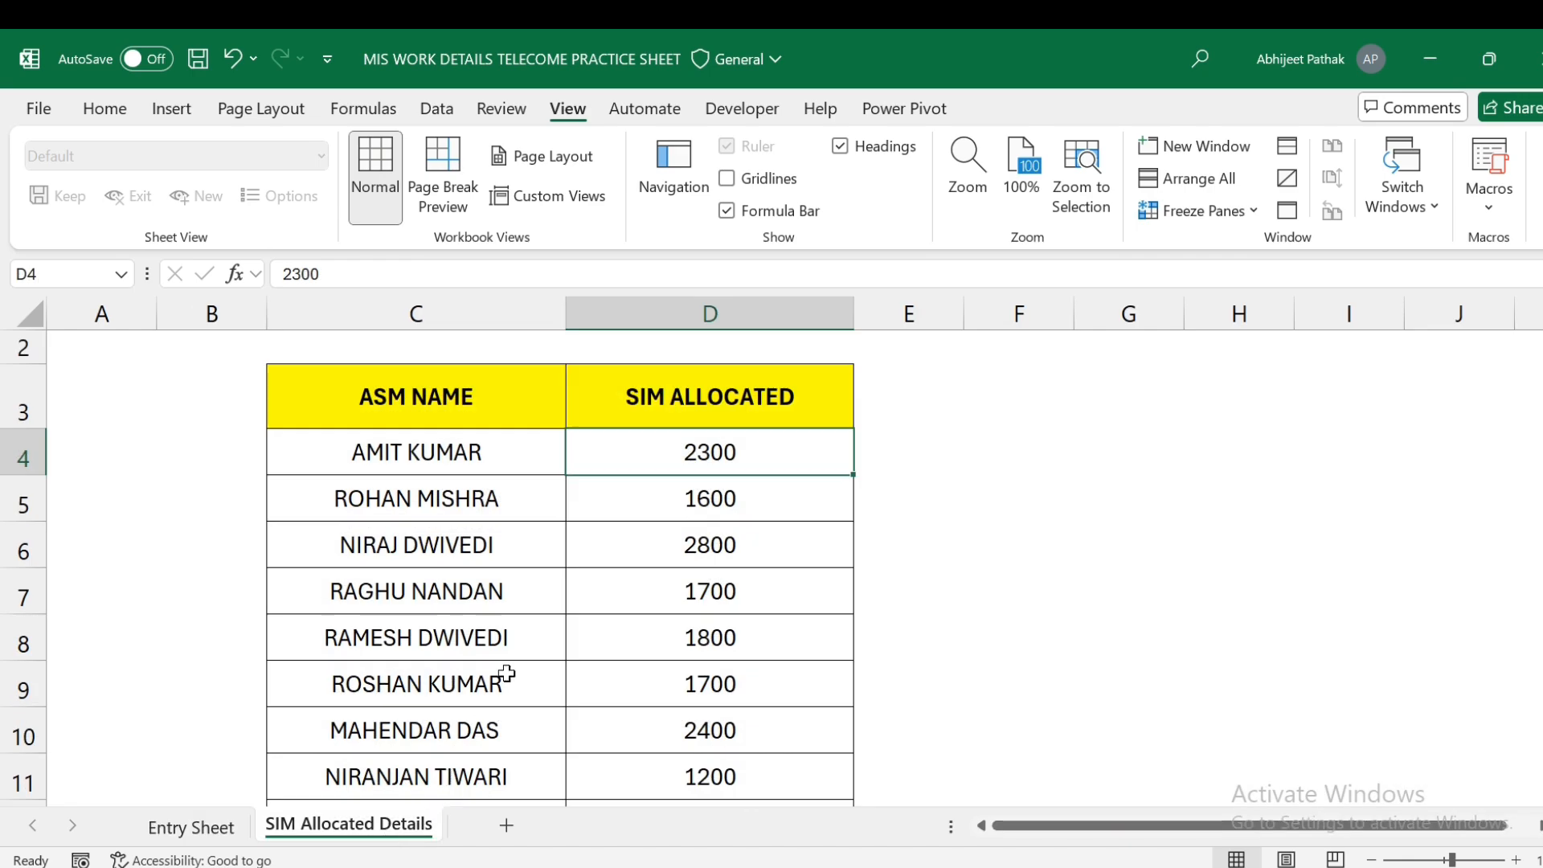
left_click_drag(728, 456, 772, 755)
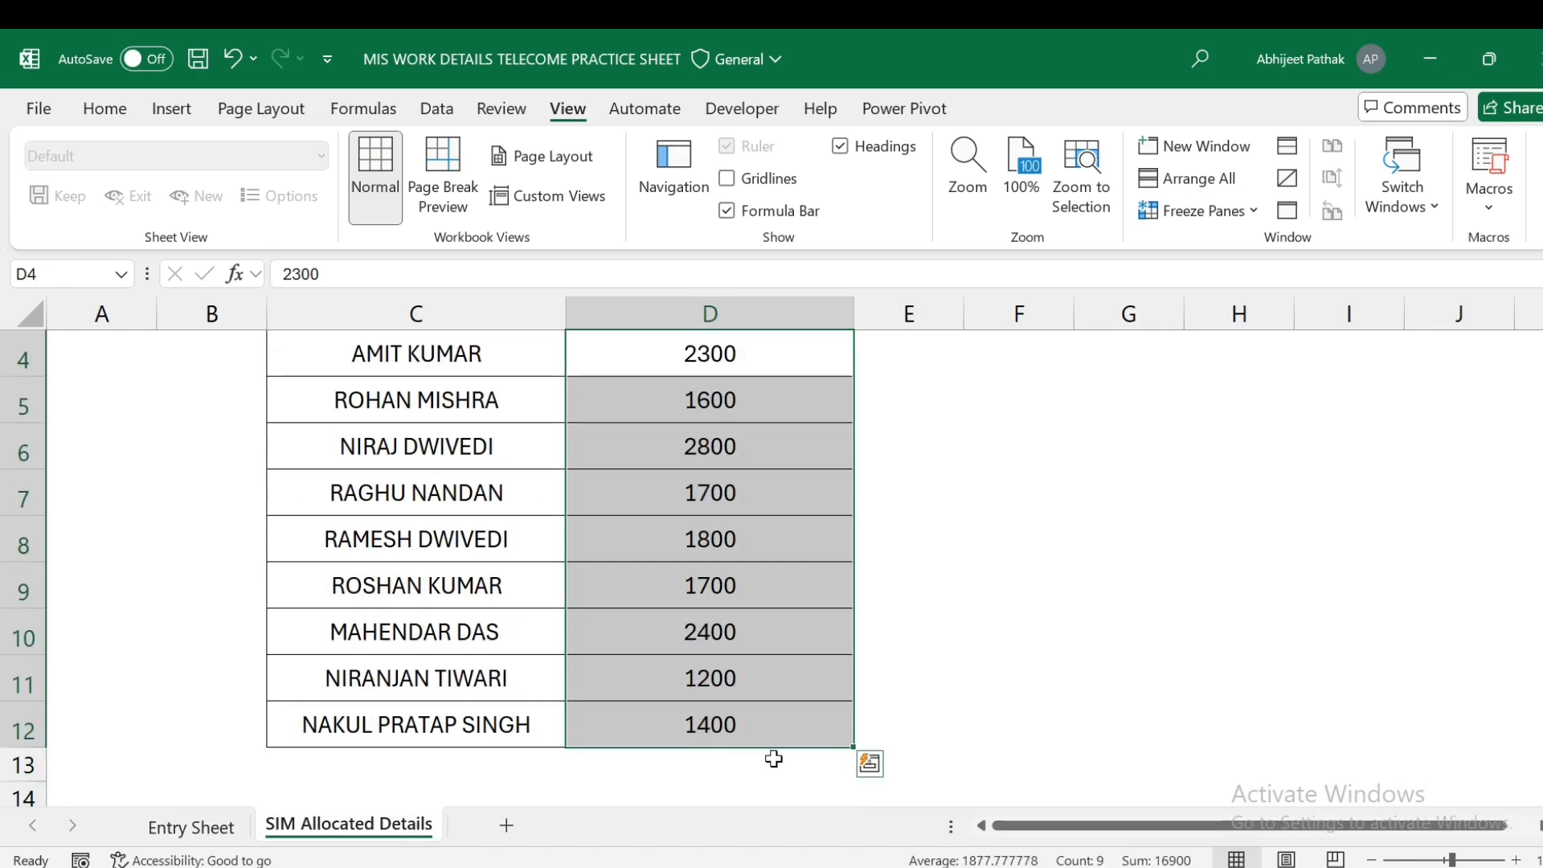
scroll(875, 729, "up", 1)
scroll(761, 710, "down", 1)
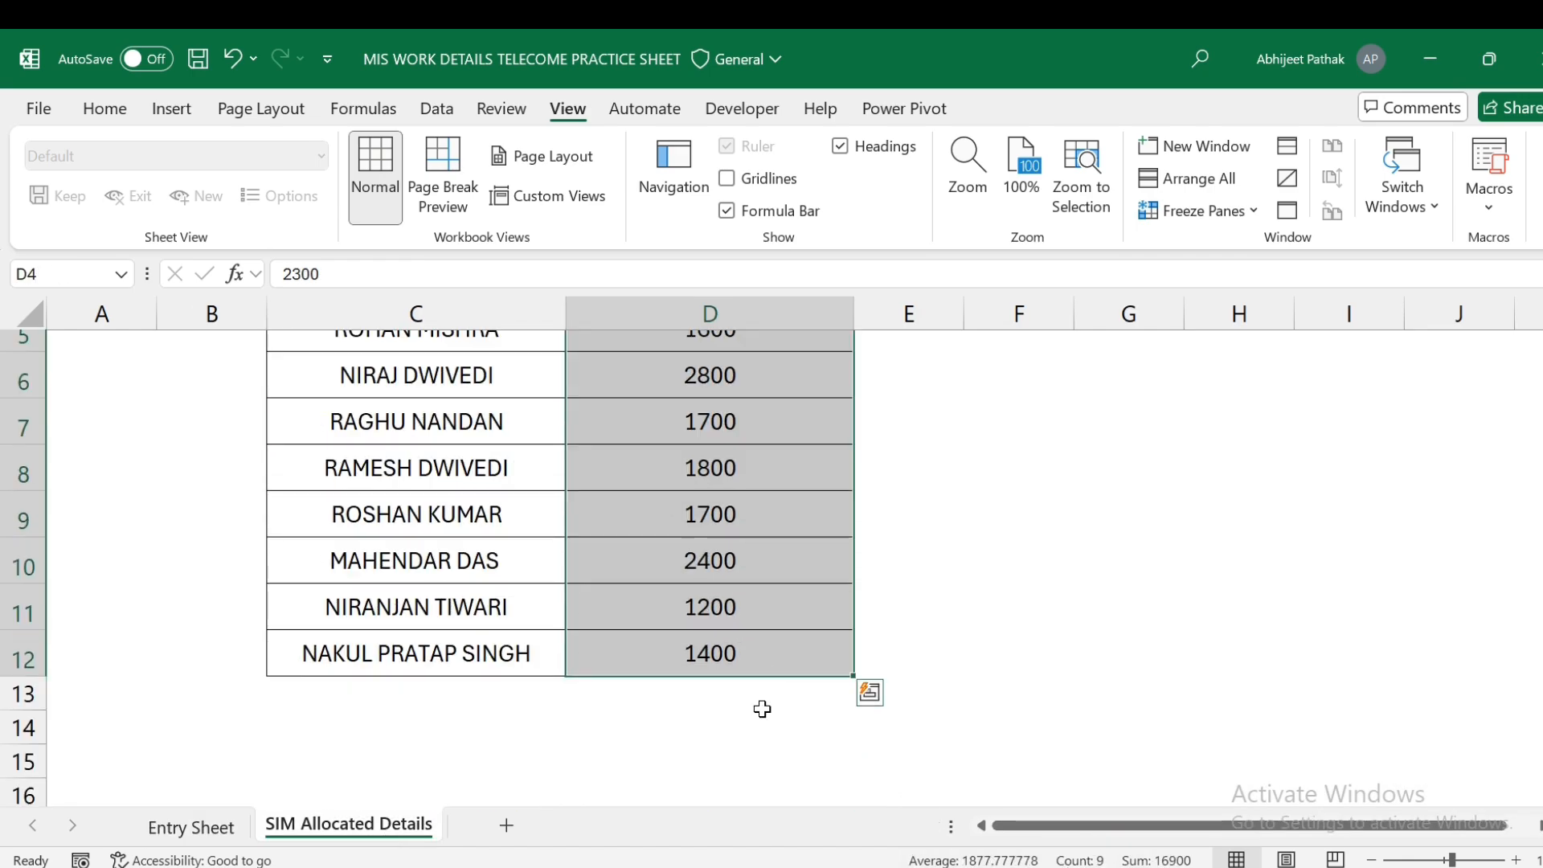
left_click(754, 693)
key("alt+equal")
key("Return")
type("\\")
left_click(755, 695)
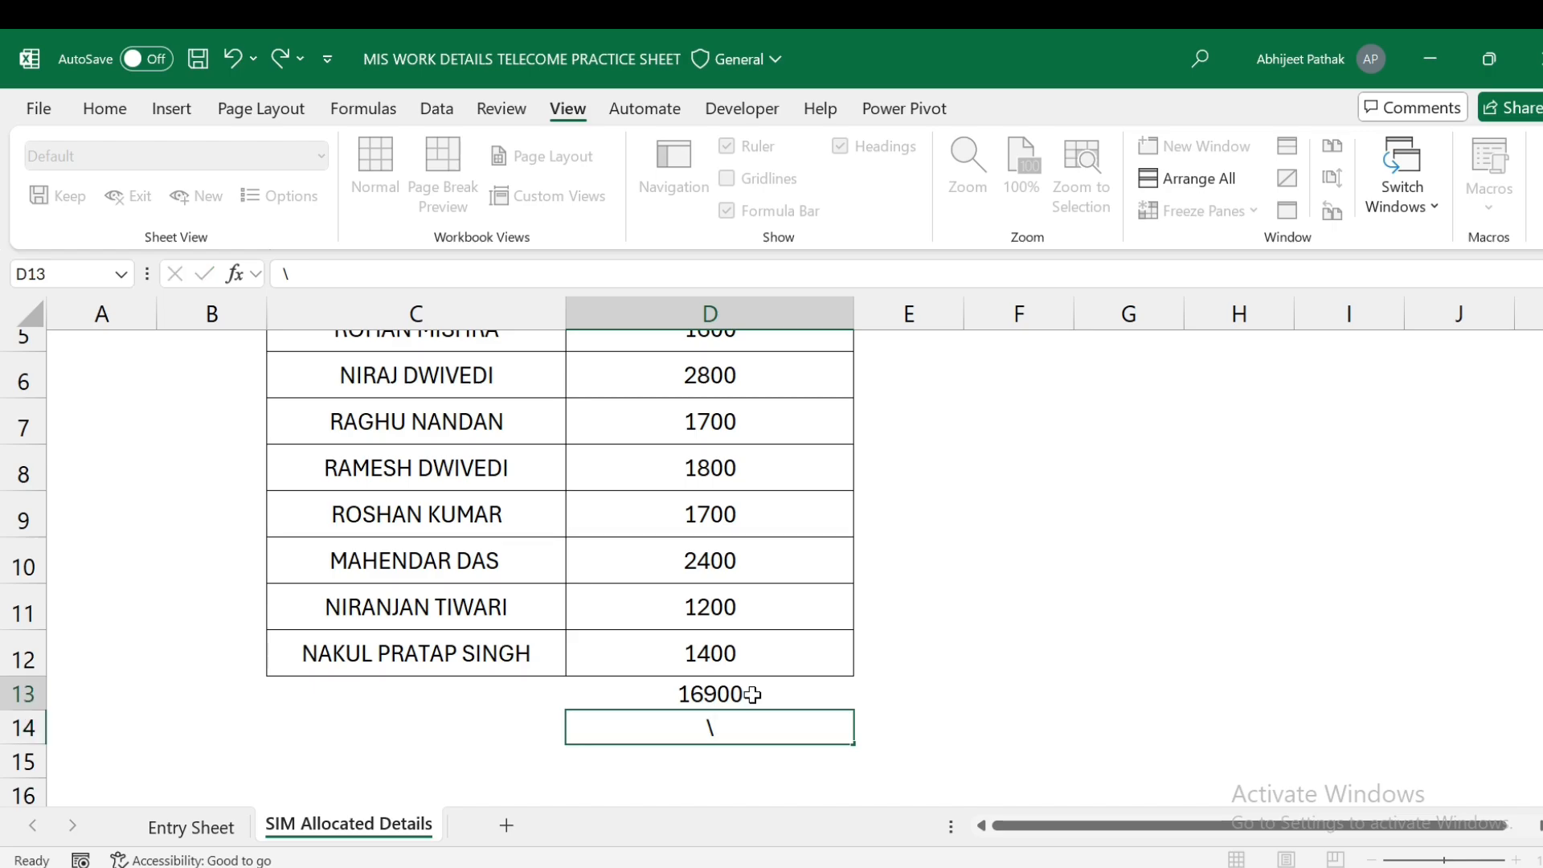
- Clear the stray backslash left below the 16900 total
scroll(759, 704, "up", 1)
scroll(760, 704, "down", 1)
left_click(734, 627)
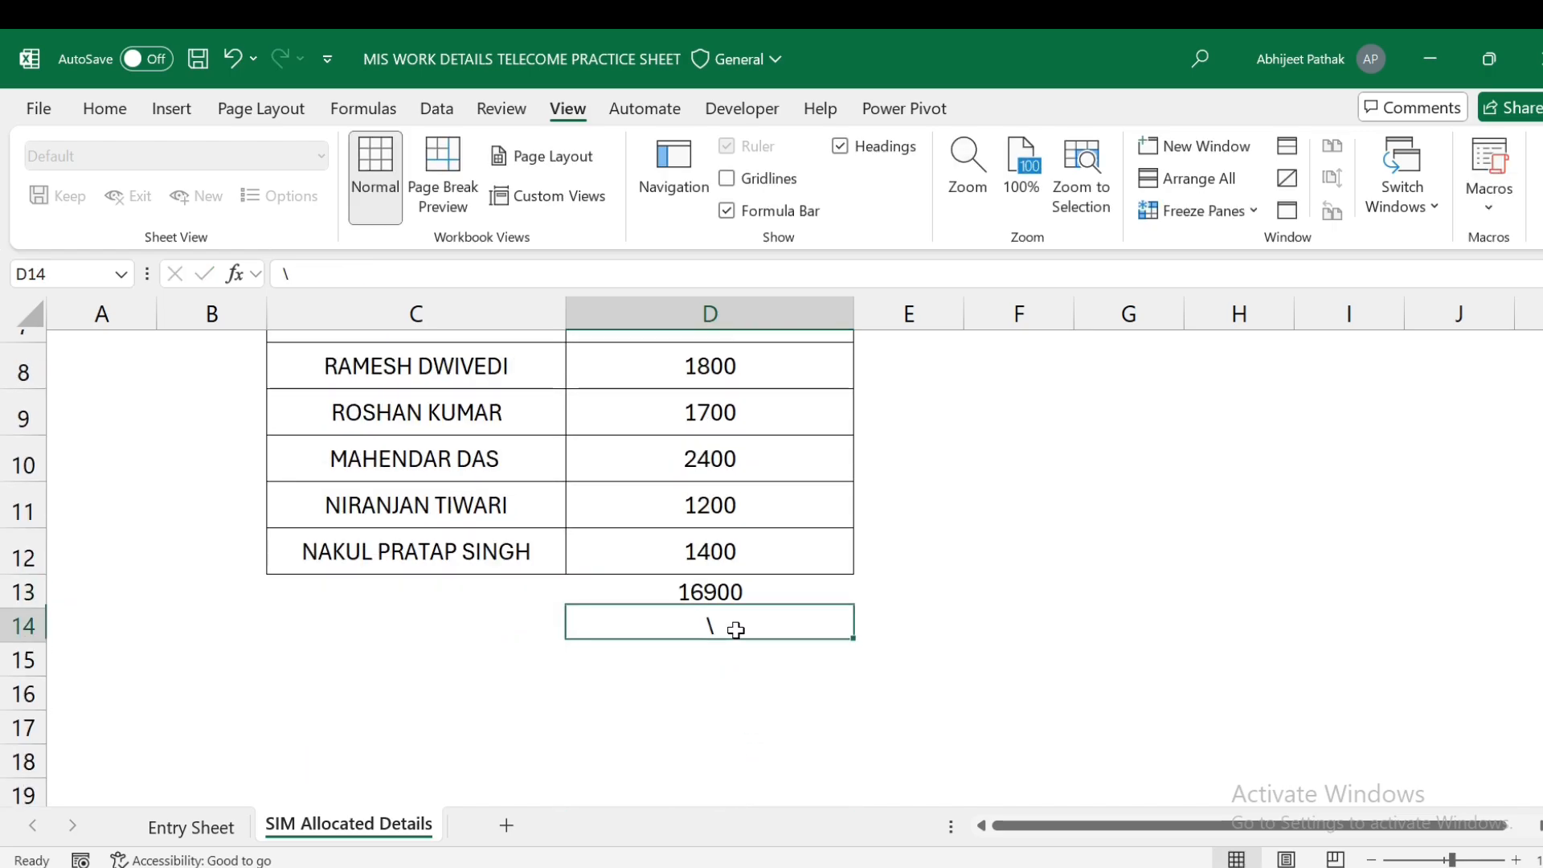
key("Delete")
scroll(740, 626, "up", 1)
scroll(477, 400, "up", 1)
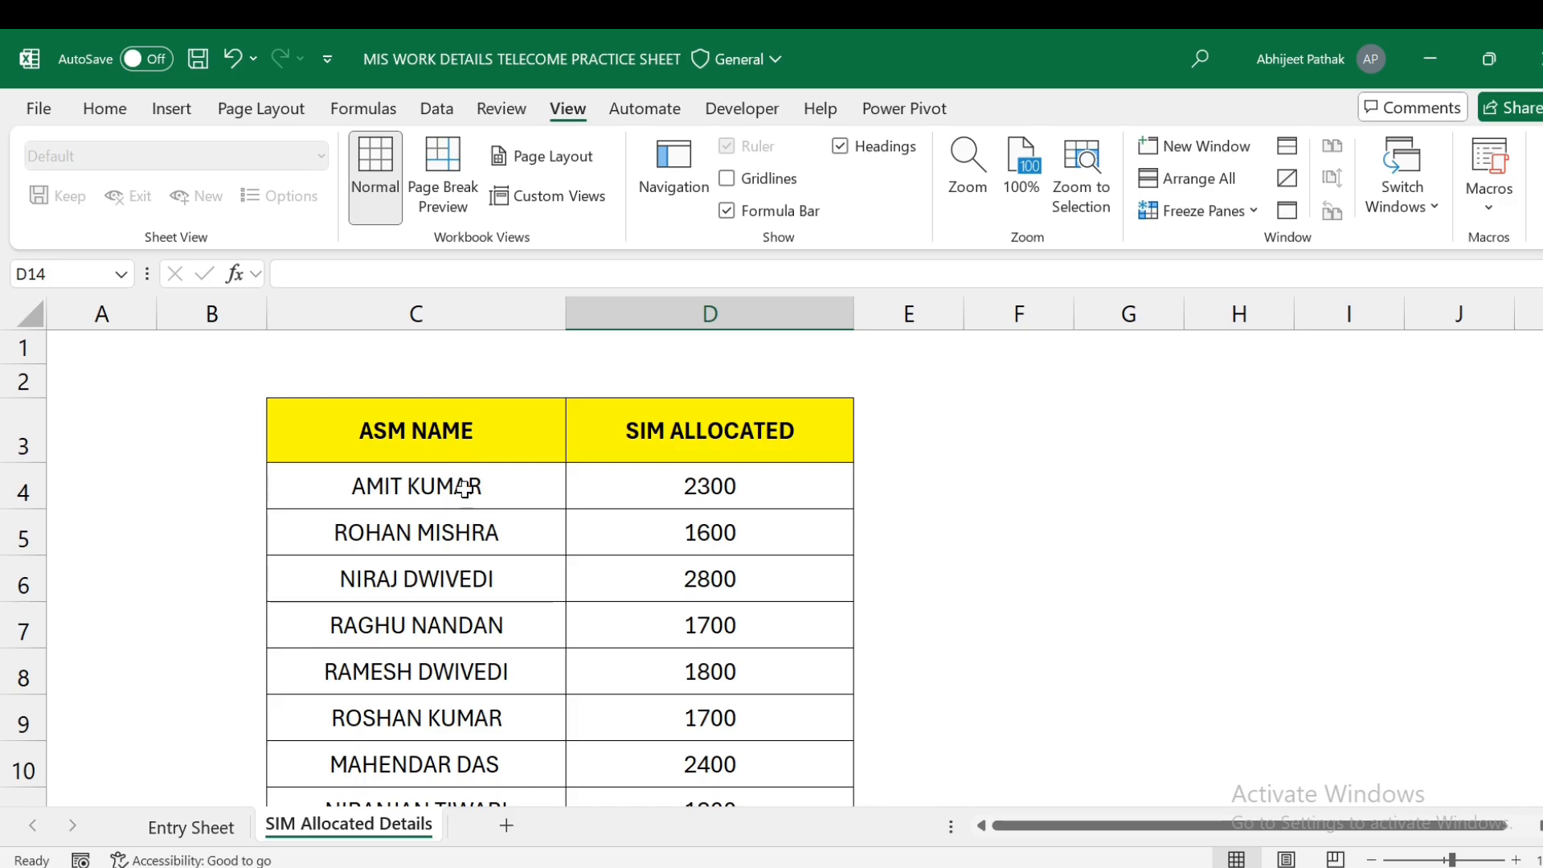
scroll(462, 482, "down", 1)
scroll(482, 463, "up", 1)
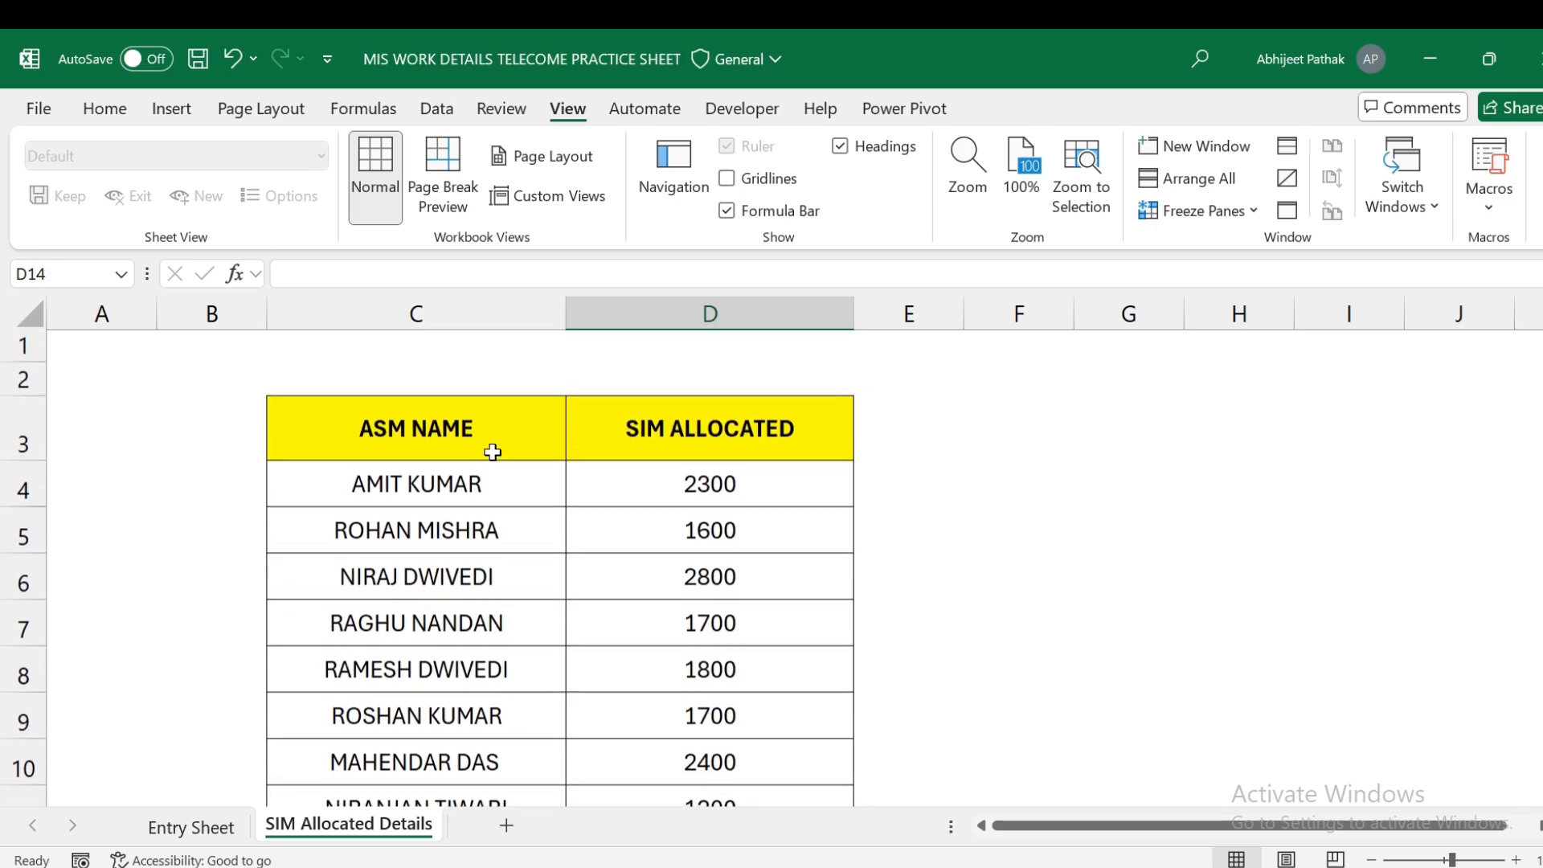
- Check the first two ASMs' allocations (2300 and 1600) and the total formula
left_click(471, 485)
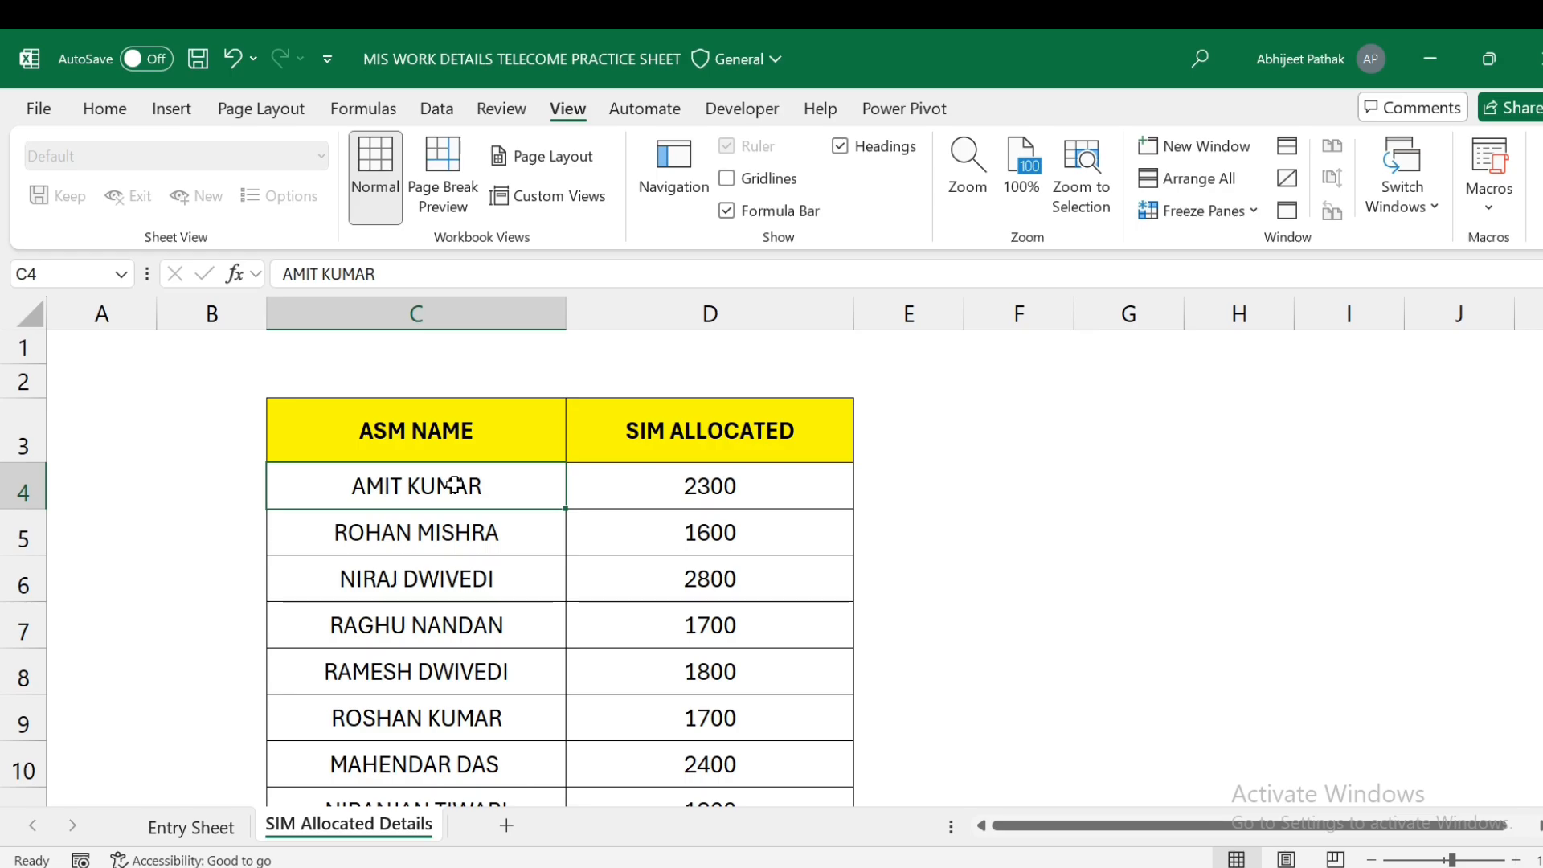
left_click(659, 479)
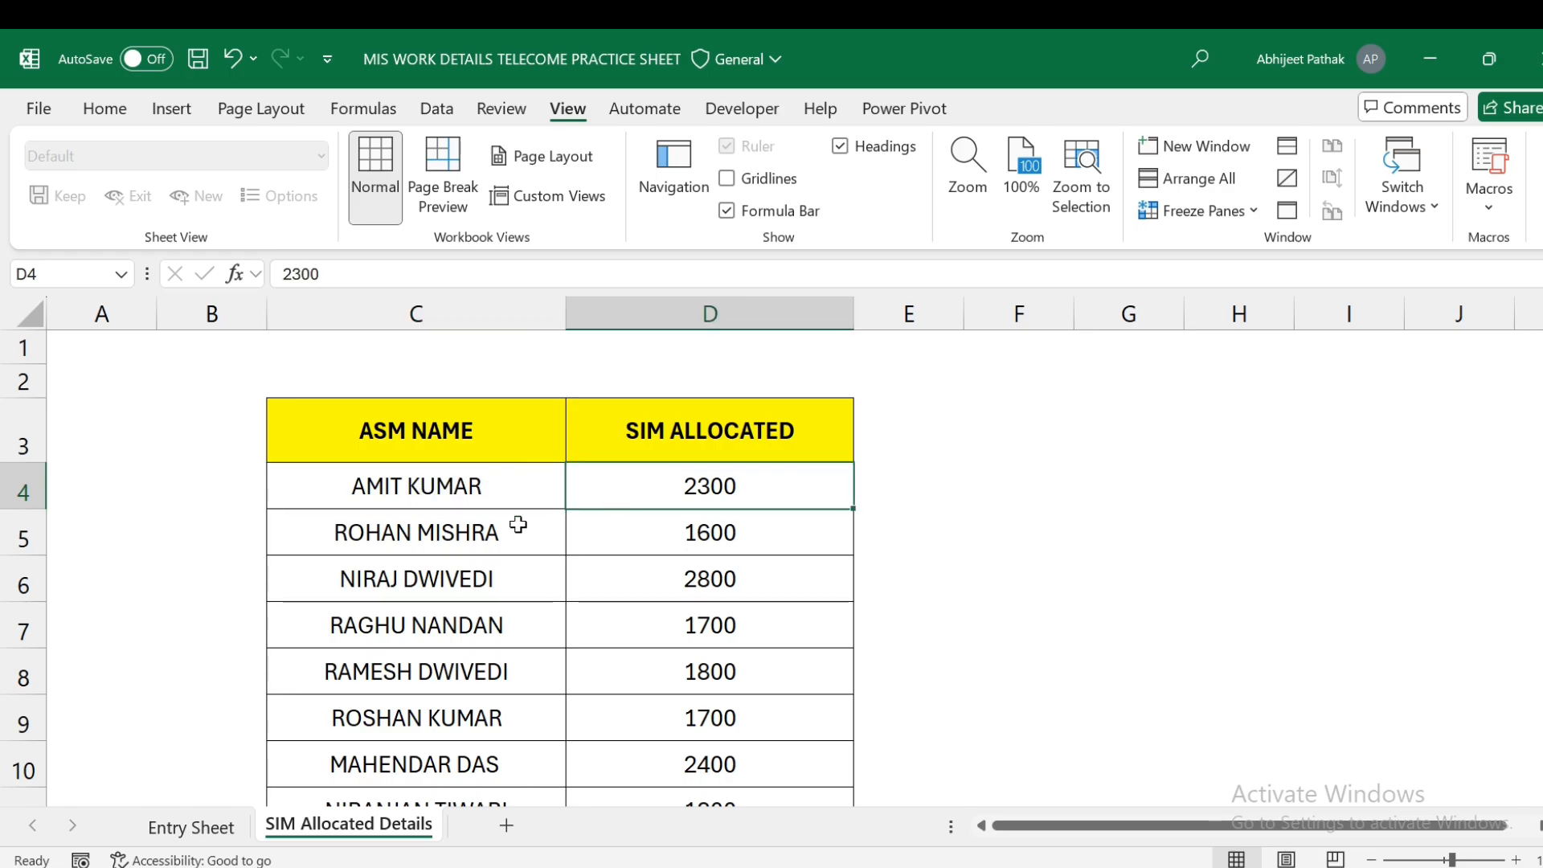
left_click(438, 540)
left_click(700, 534)
scroll(736, 714, "down", 2)
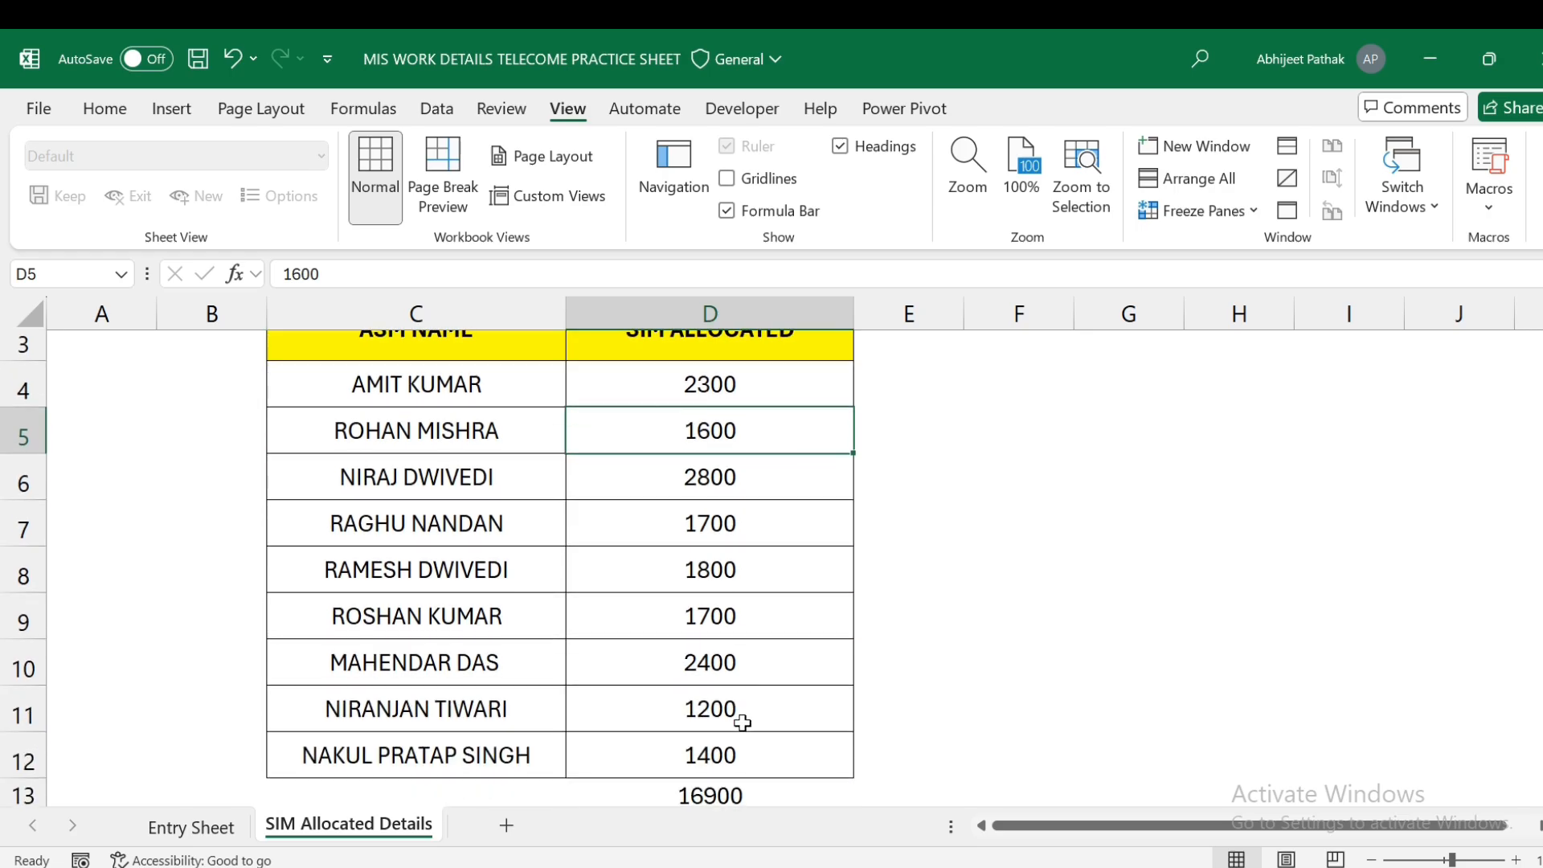
left_click(731, 697)
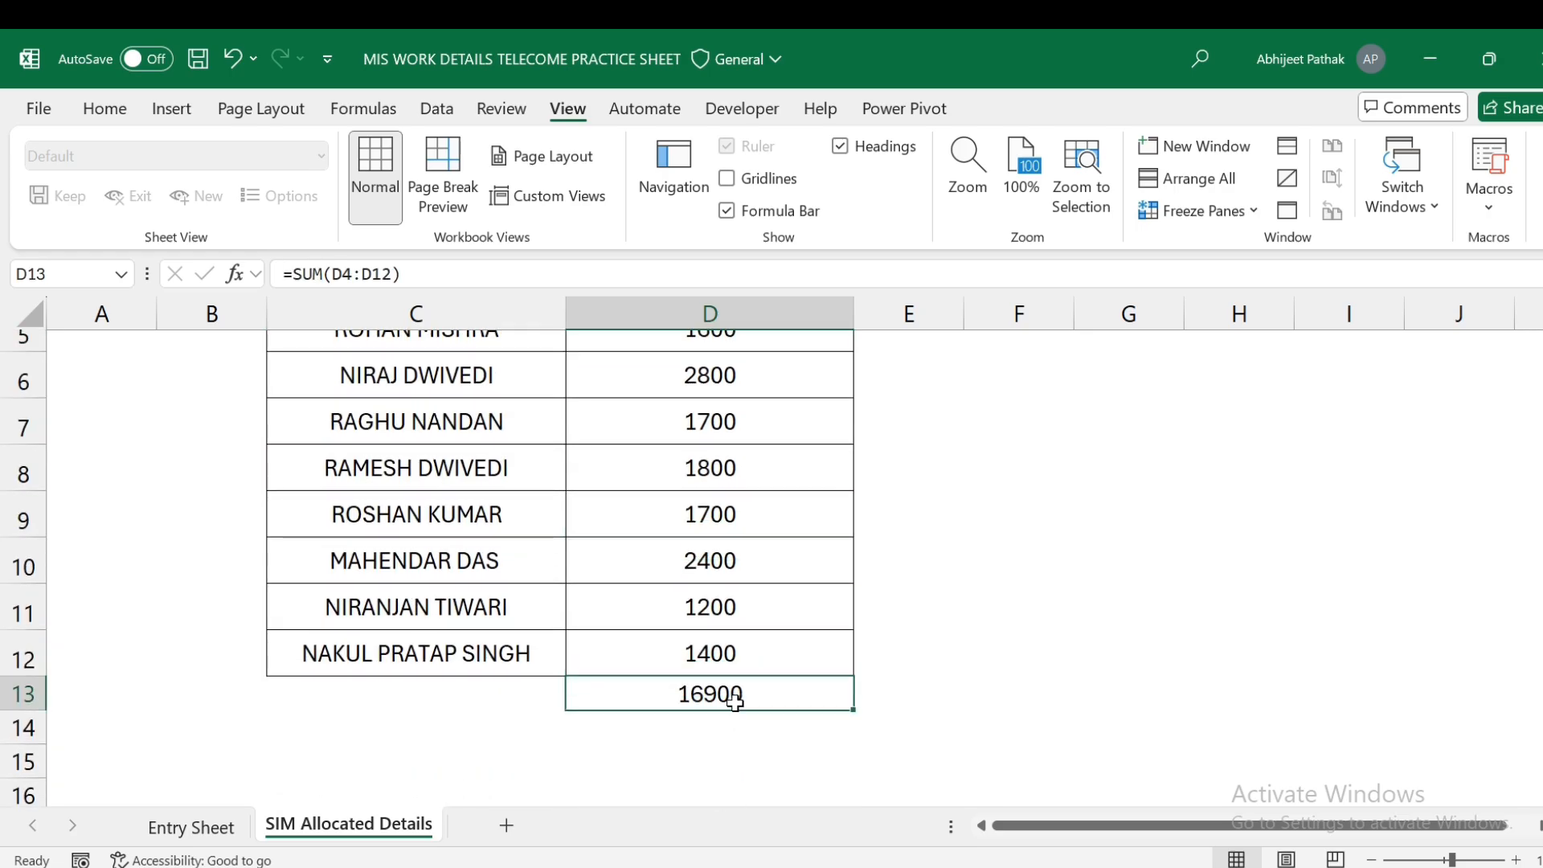
scroll(735, 694, "up", 2)
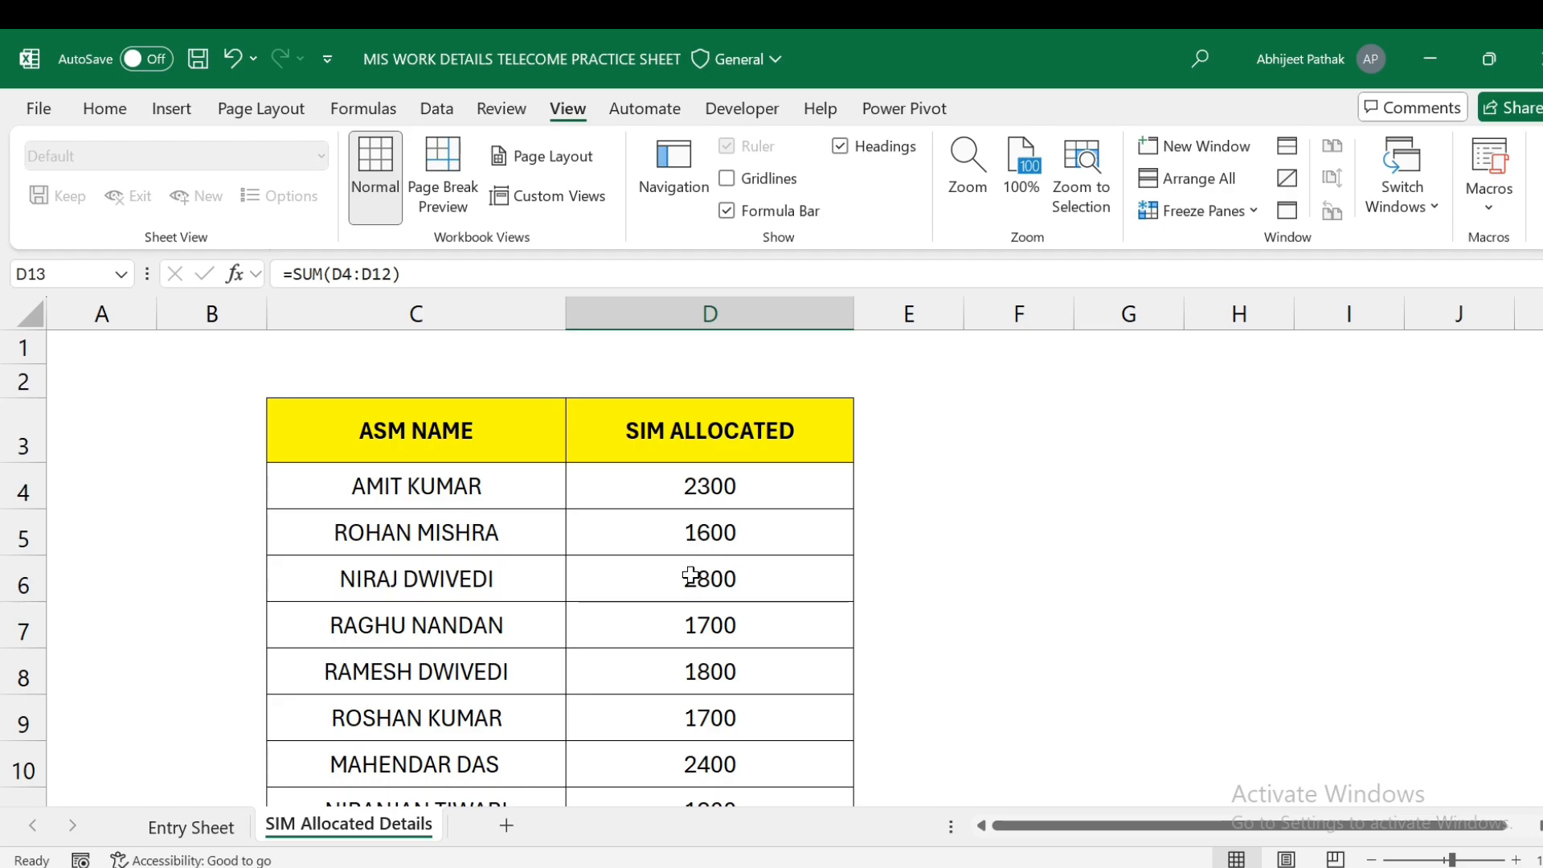
scroll(700, 575, "down", 1)
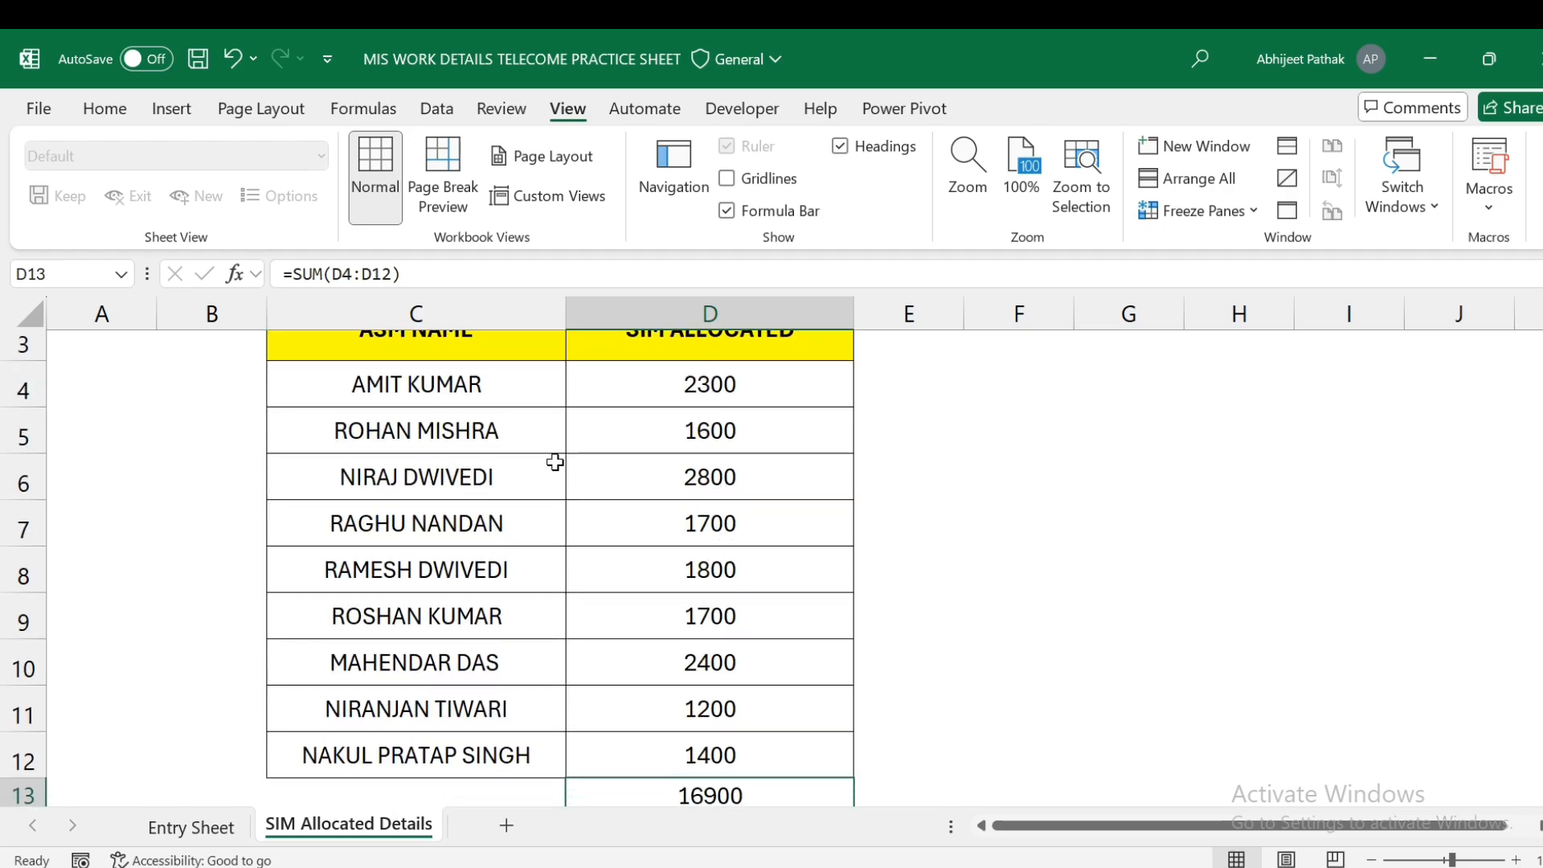
left_click(522, 431)
left_click(733, 432)
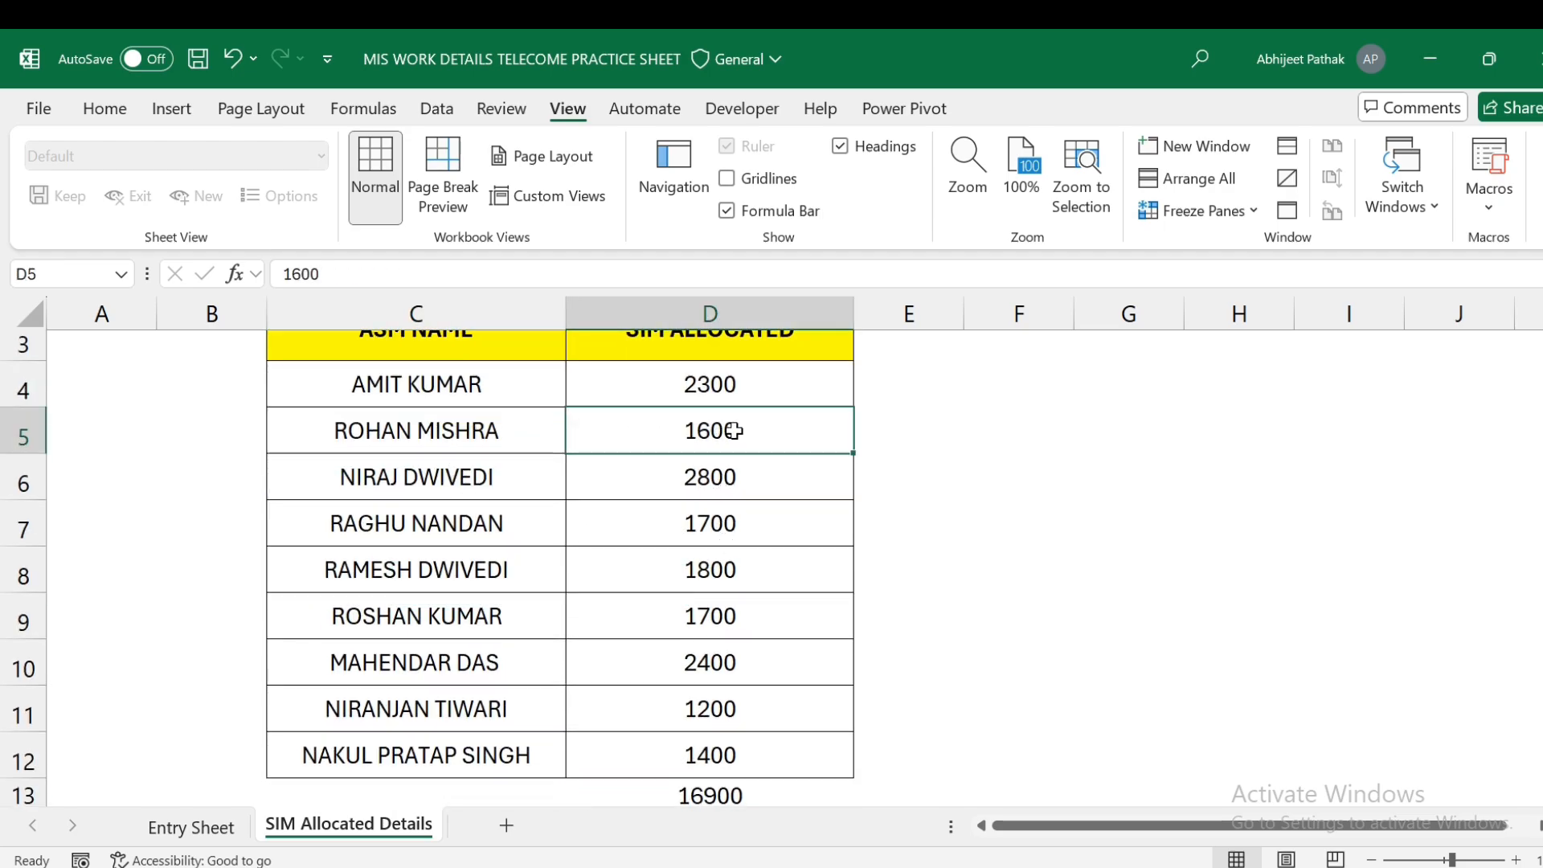
left_click(474, 430)
left_click(492, 384)
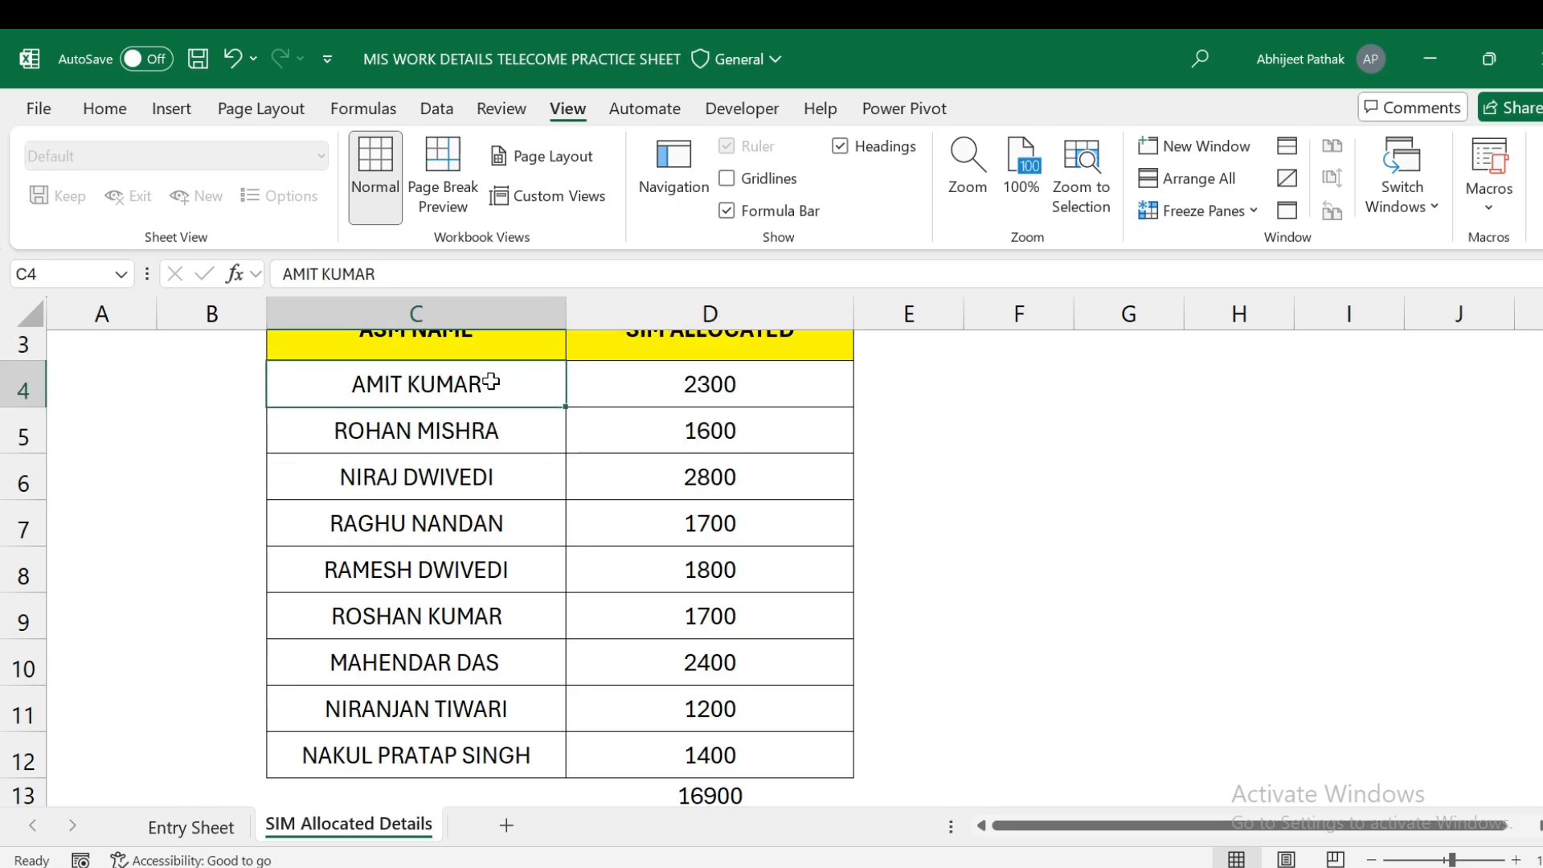
left_click(704, 393)
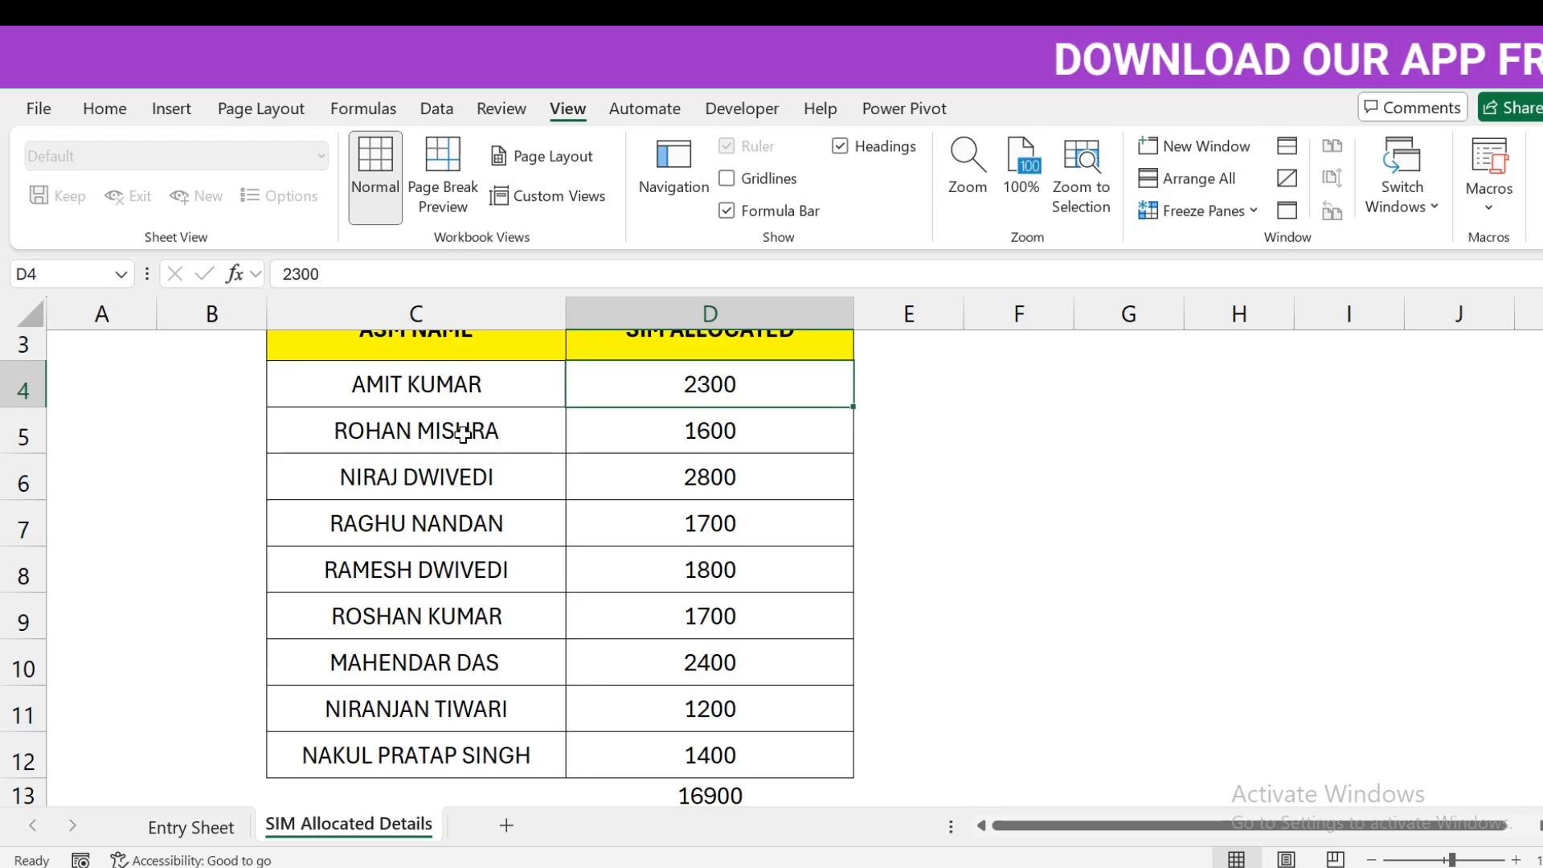
left_click(468, 386)
scroll(466, 491, "up", 1)
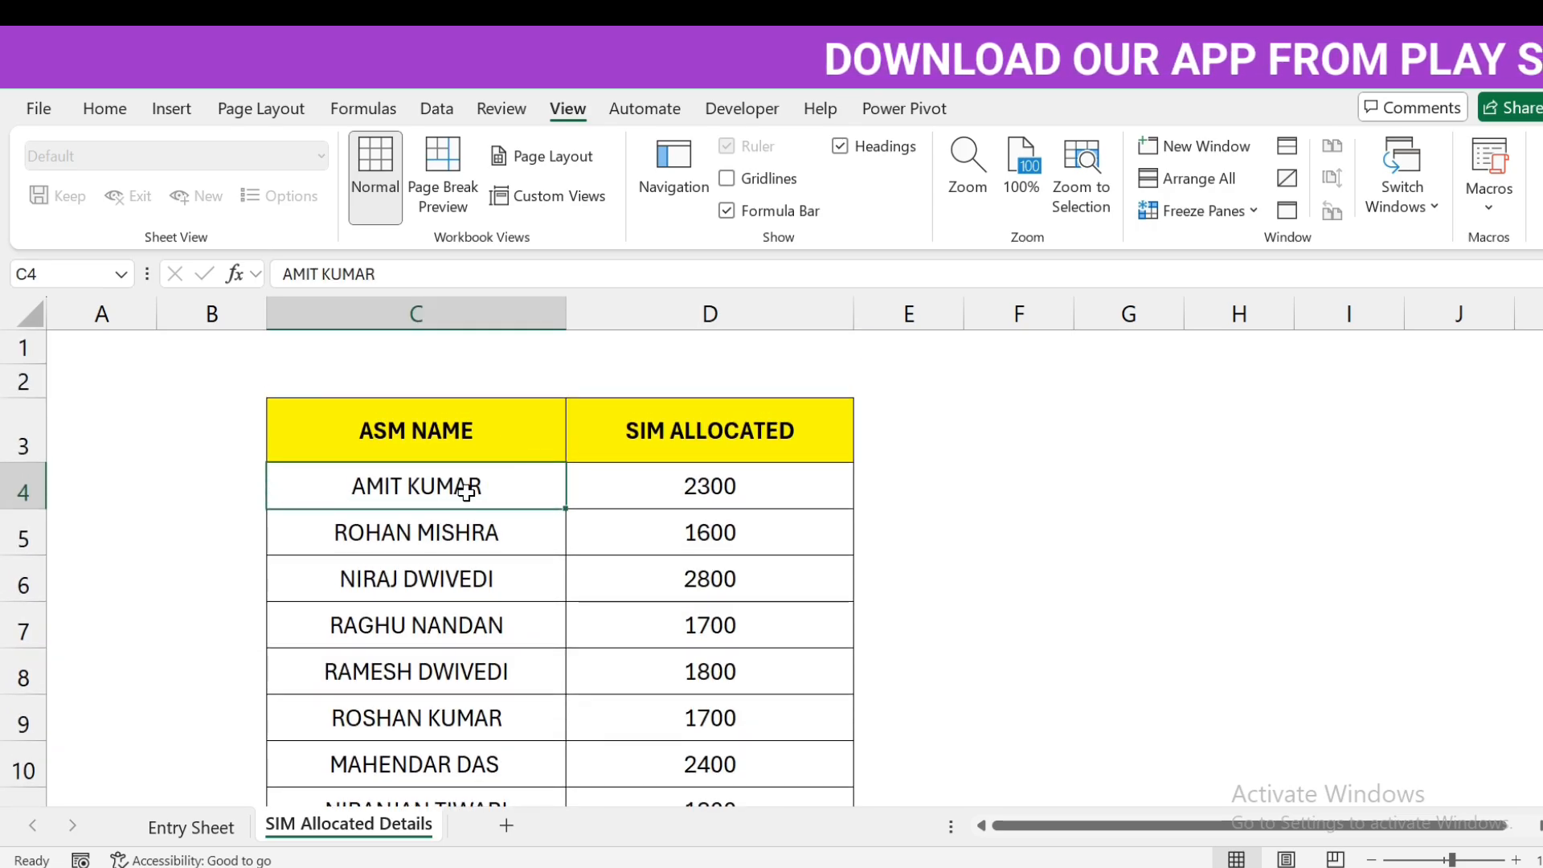
left_click(726, 480)
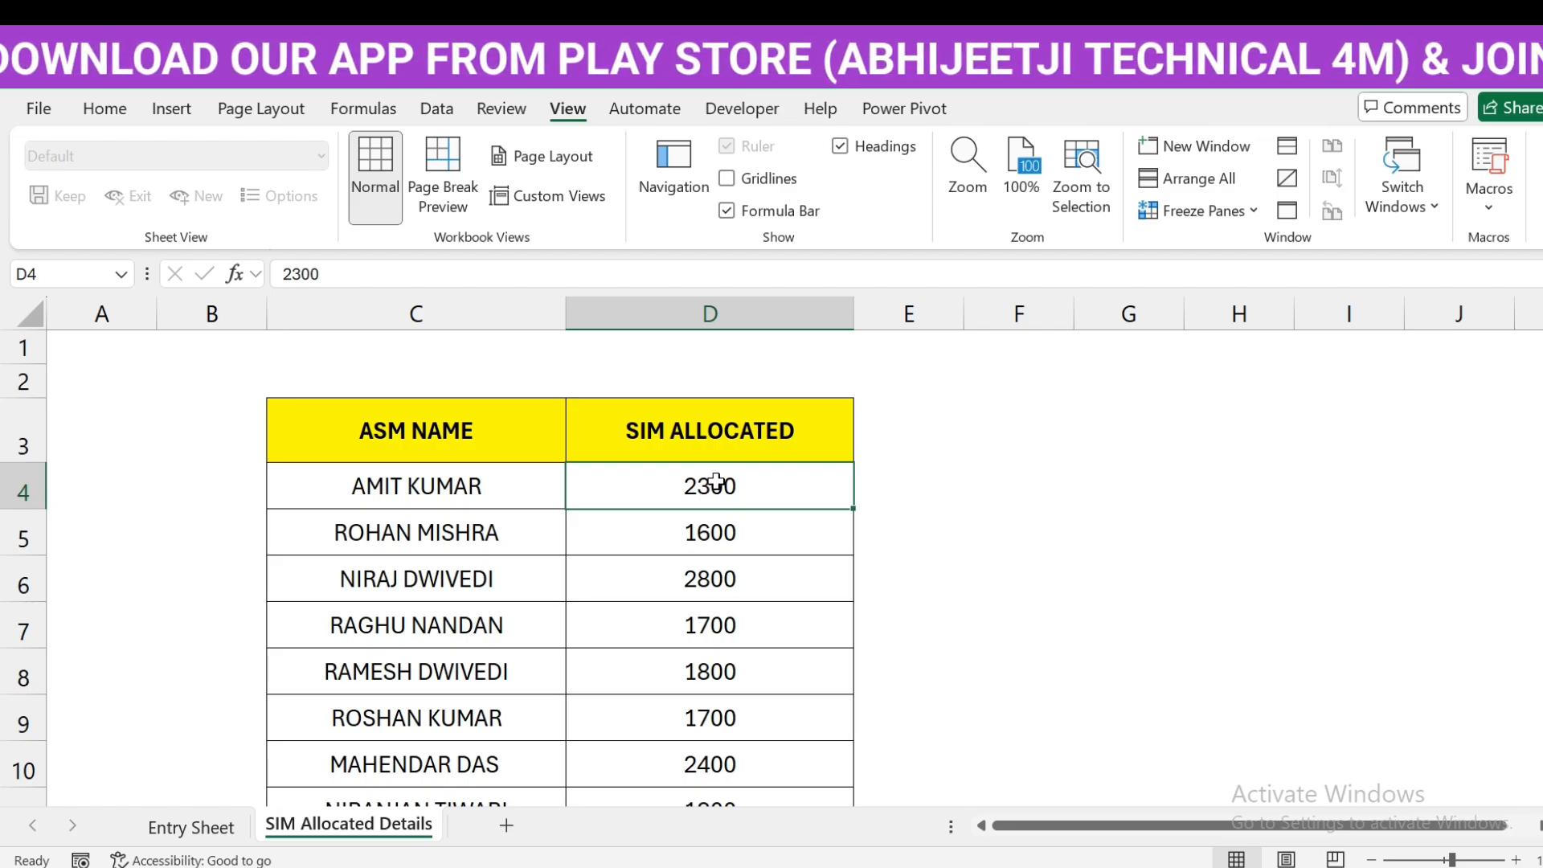
left_click(192, 827)
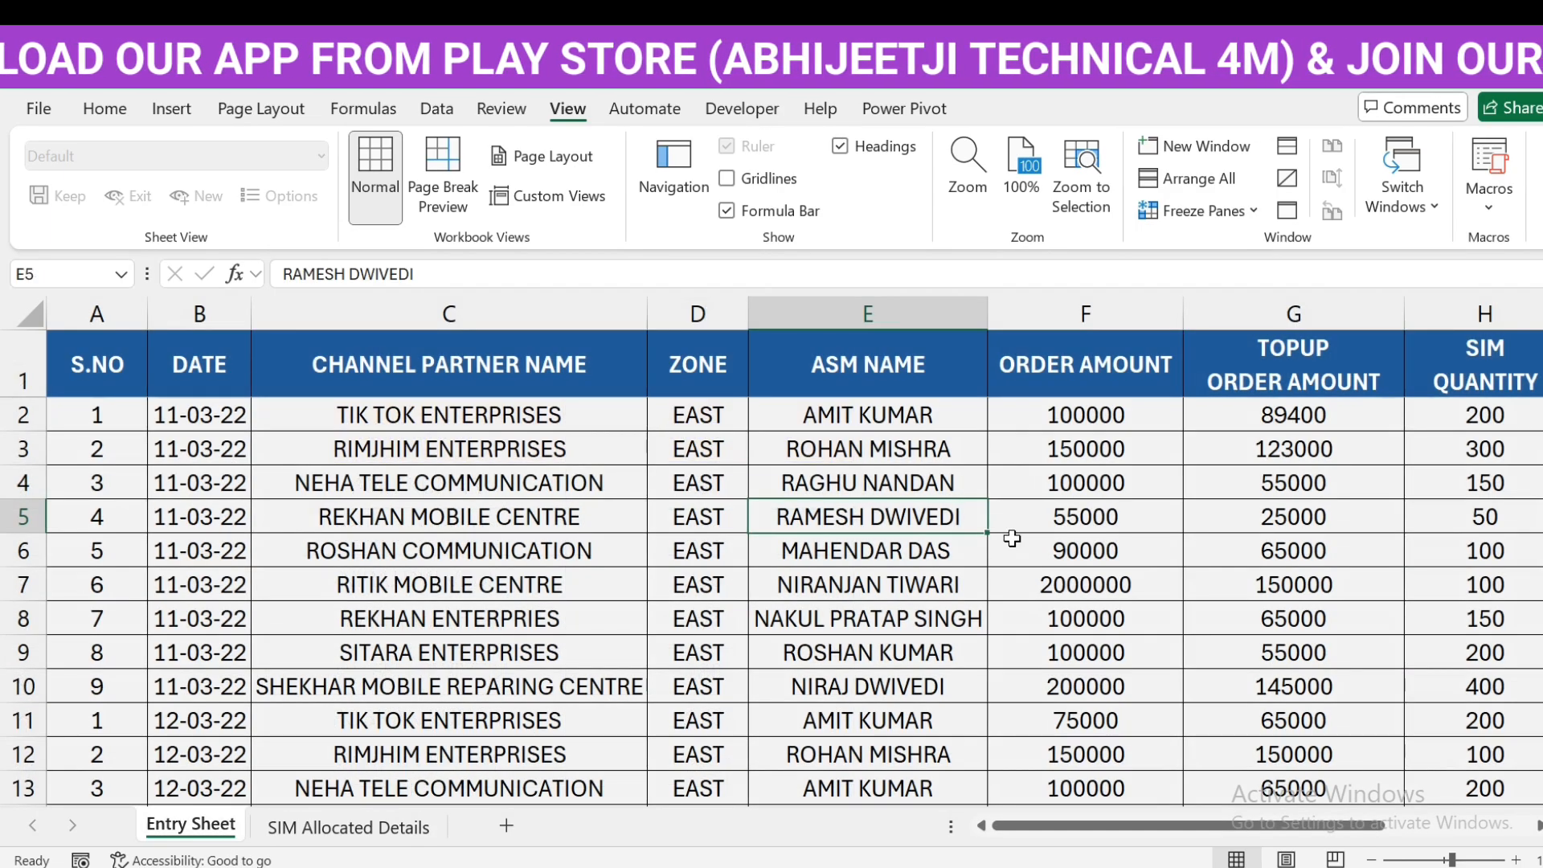
left_click(1290, 426)
key("Left")
key("Left")
key("Right")
key("Right")
key("Right")
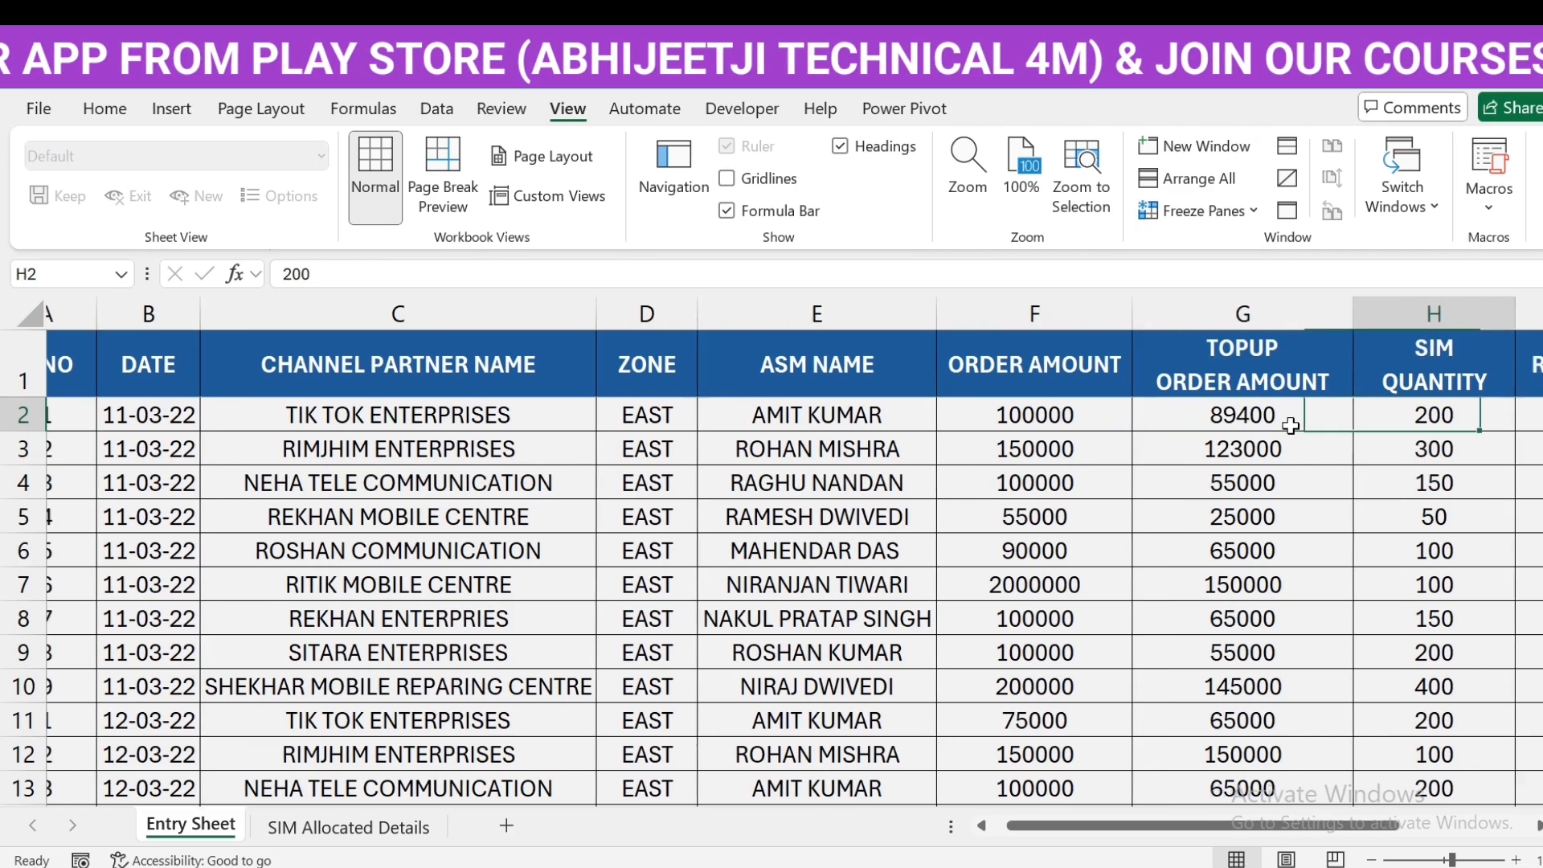
key("Down")
key("Down")
key("Down")
key("Down")
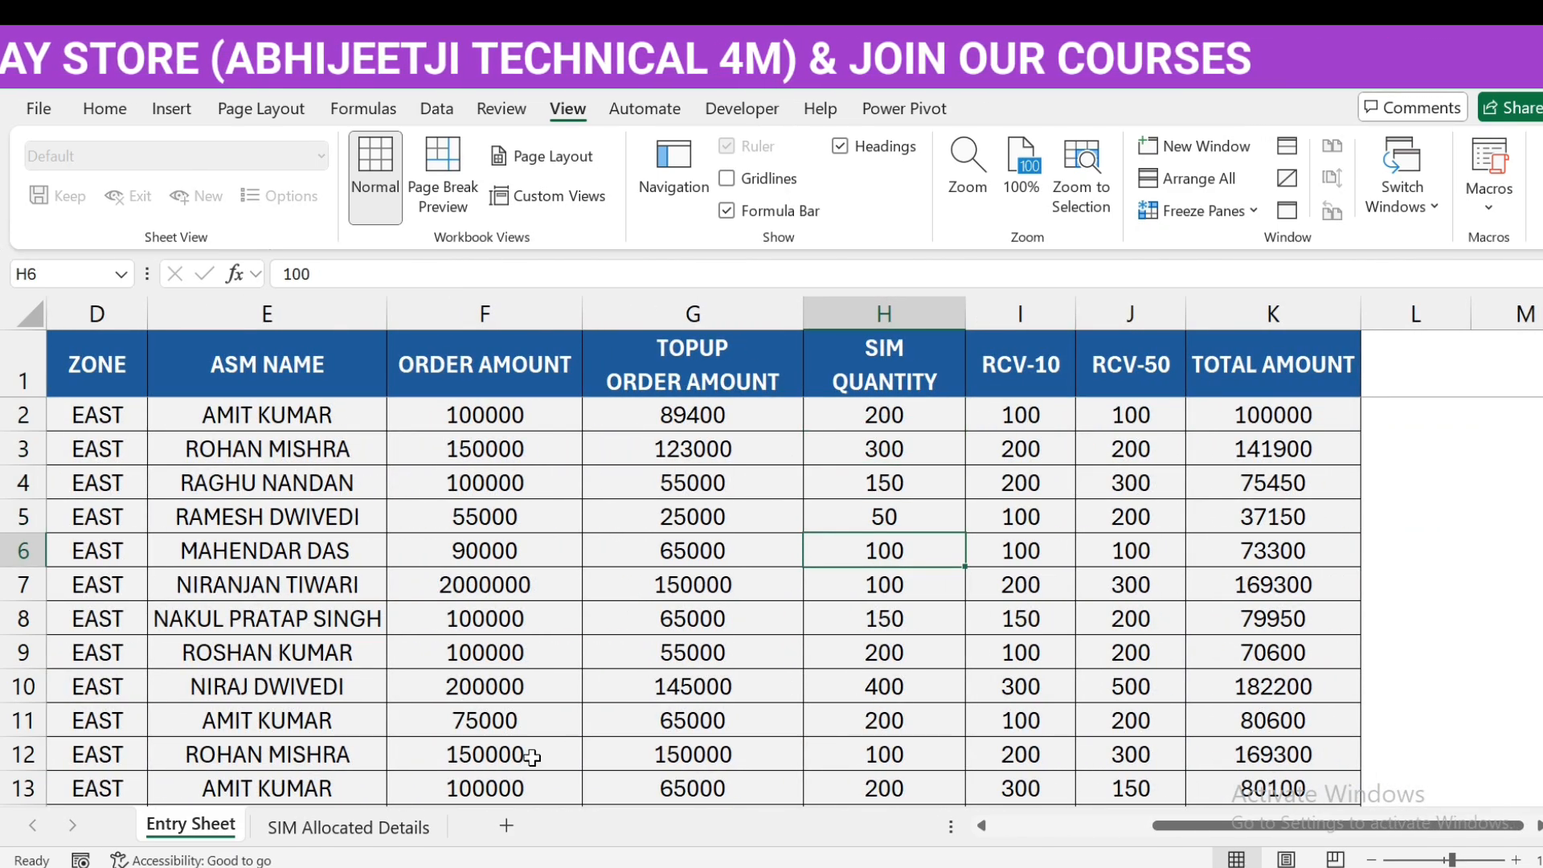
left_click(354, 827)
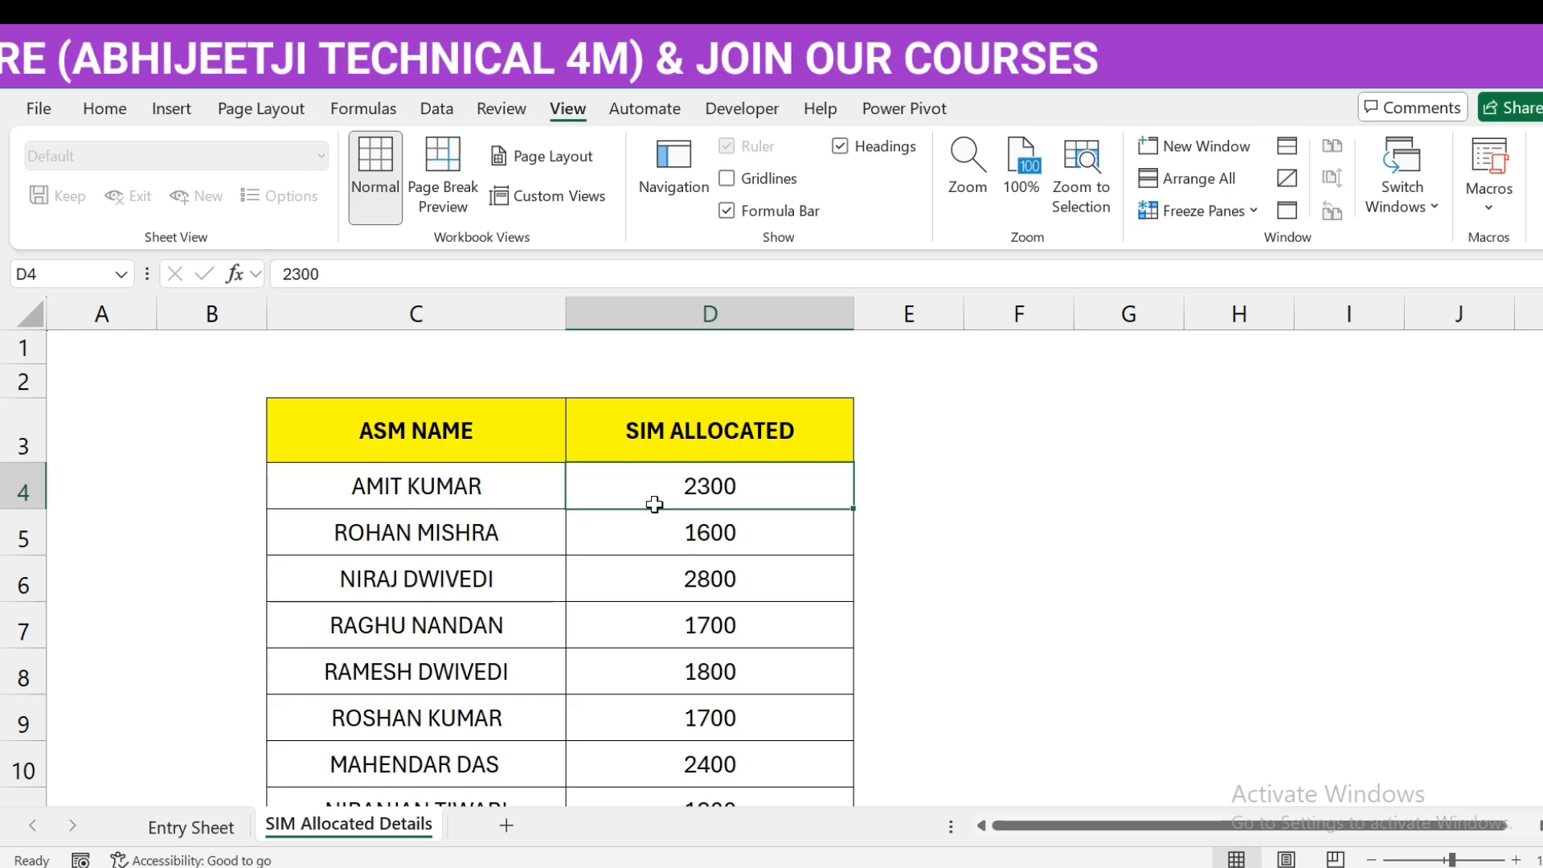
left_click(225, 827)
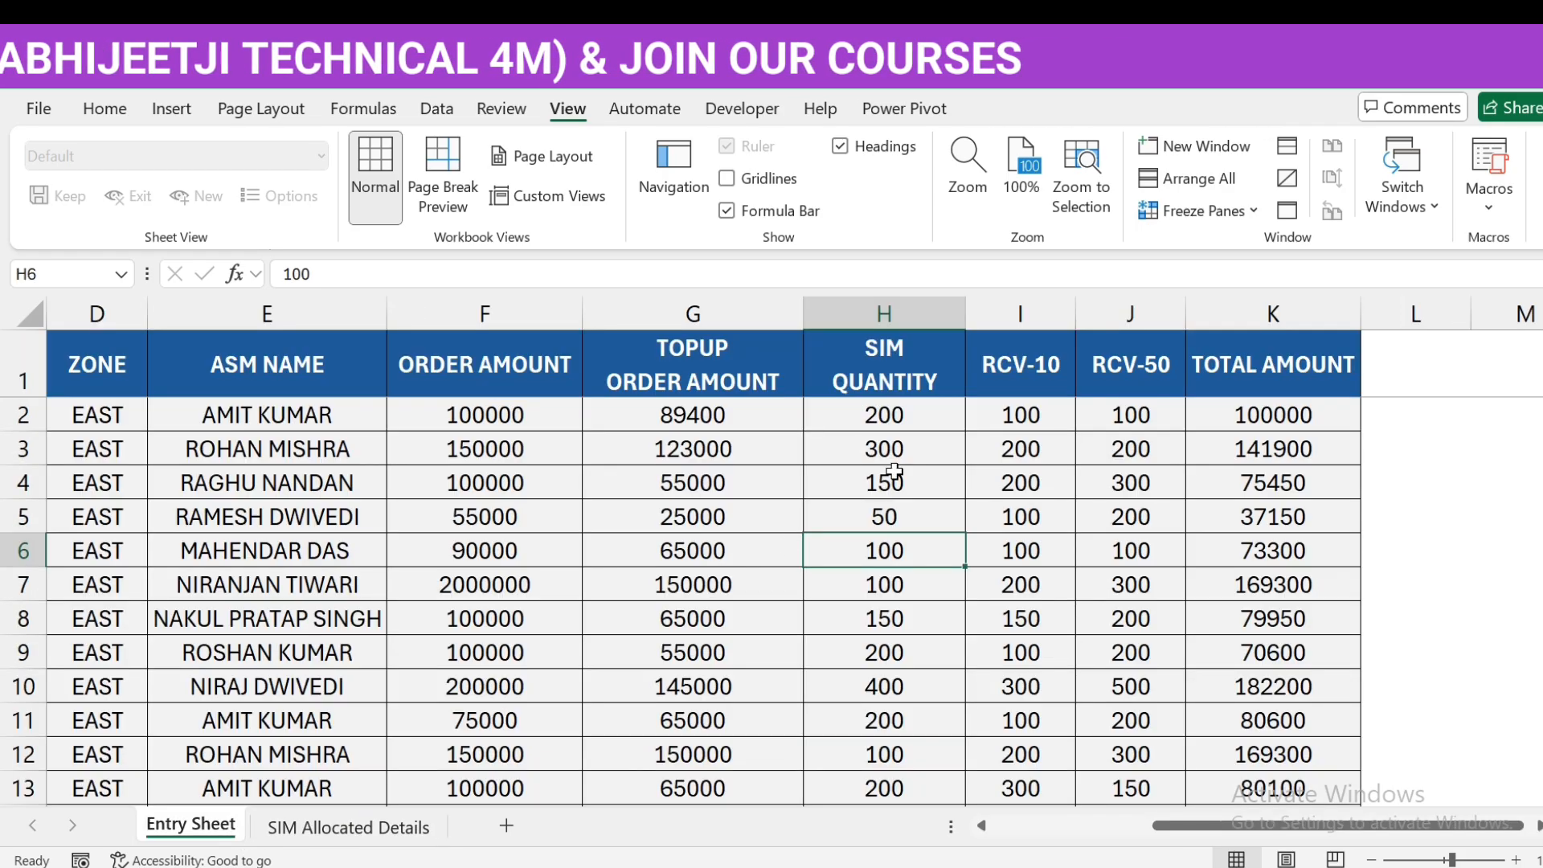
left_click(291, 419)
left_click(904, 416)
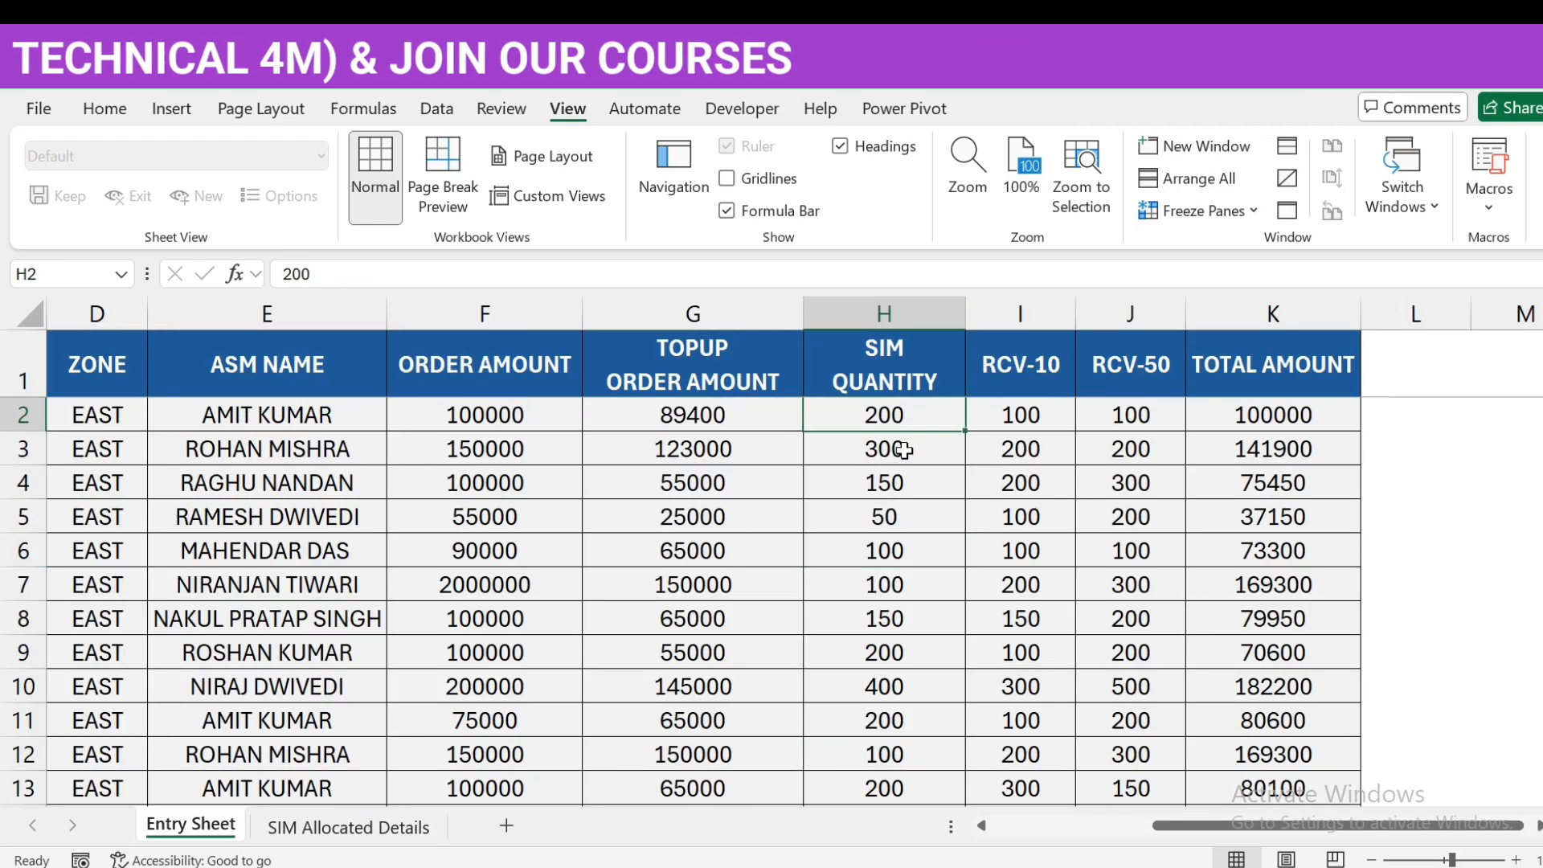
left_click(903, 450)
left_click(901, 484)
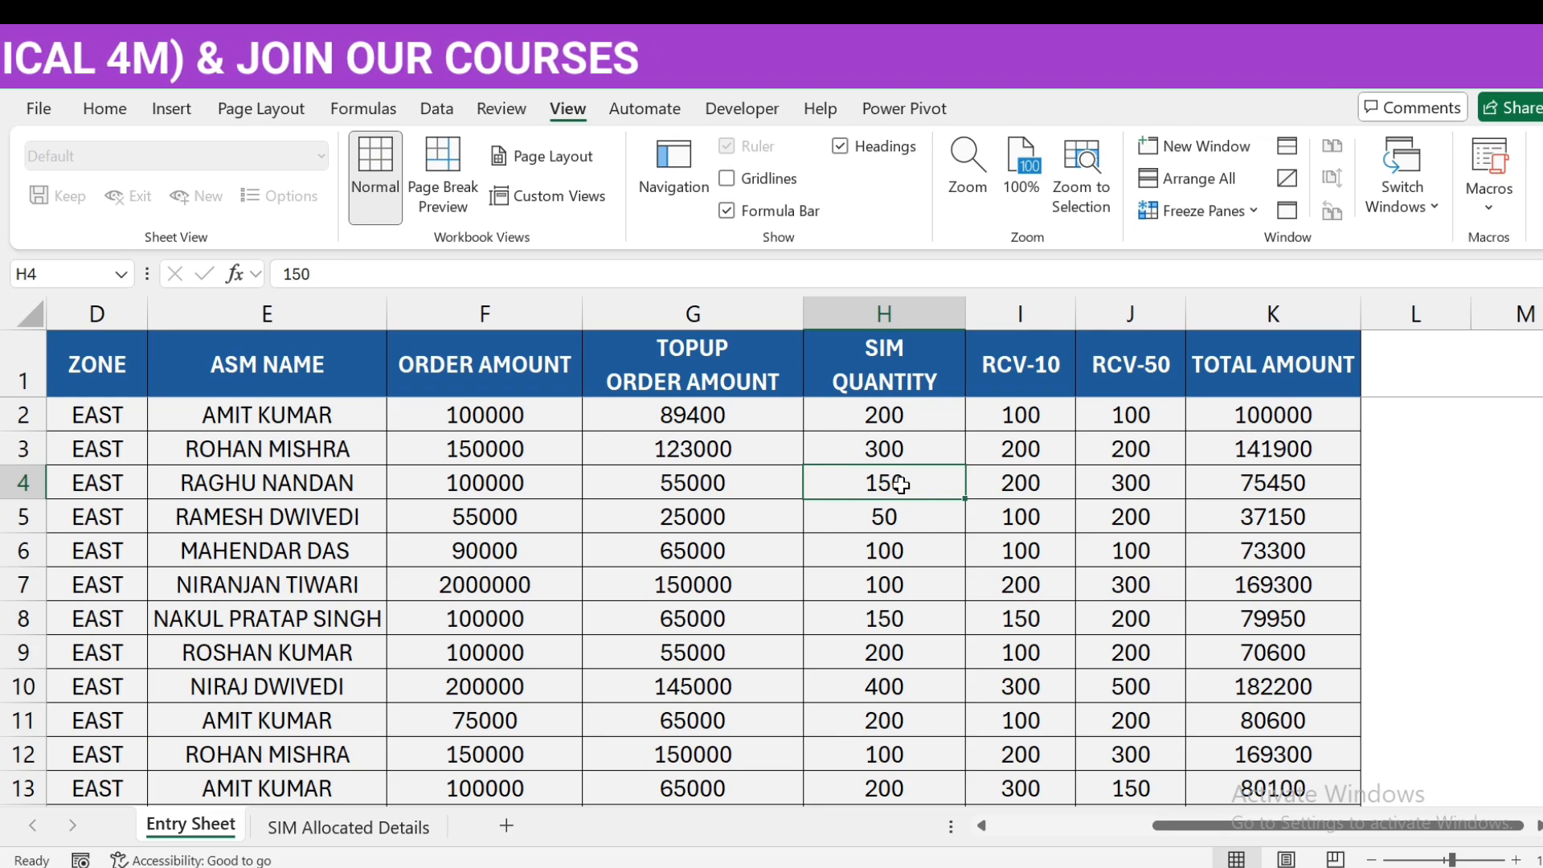
left_click(374, 825)
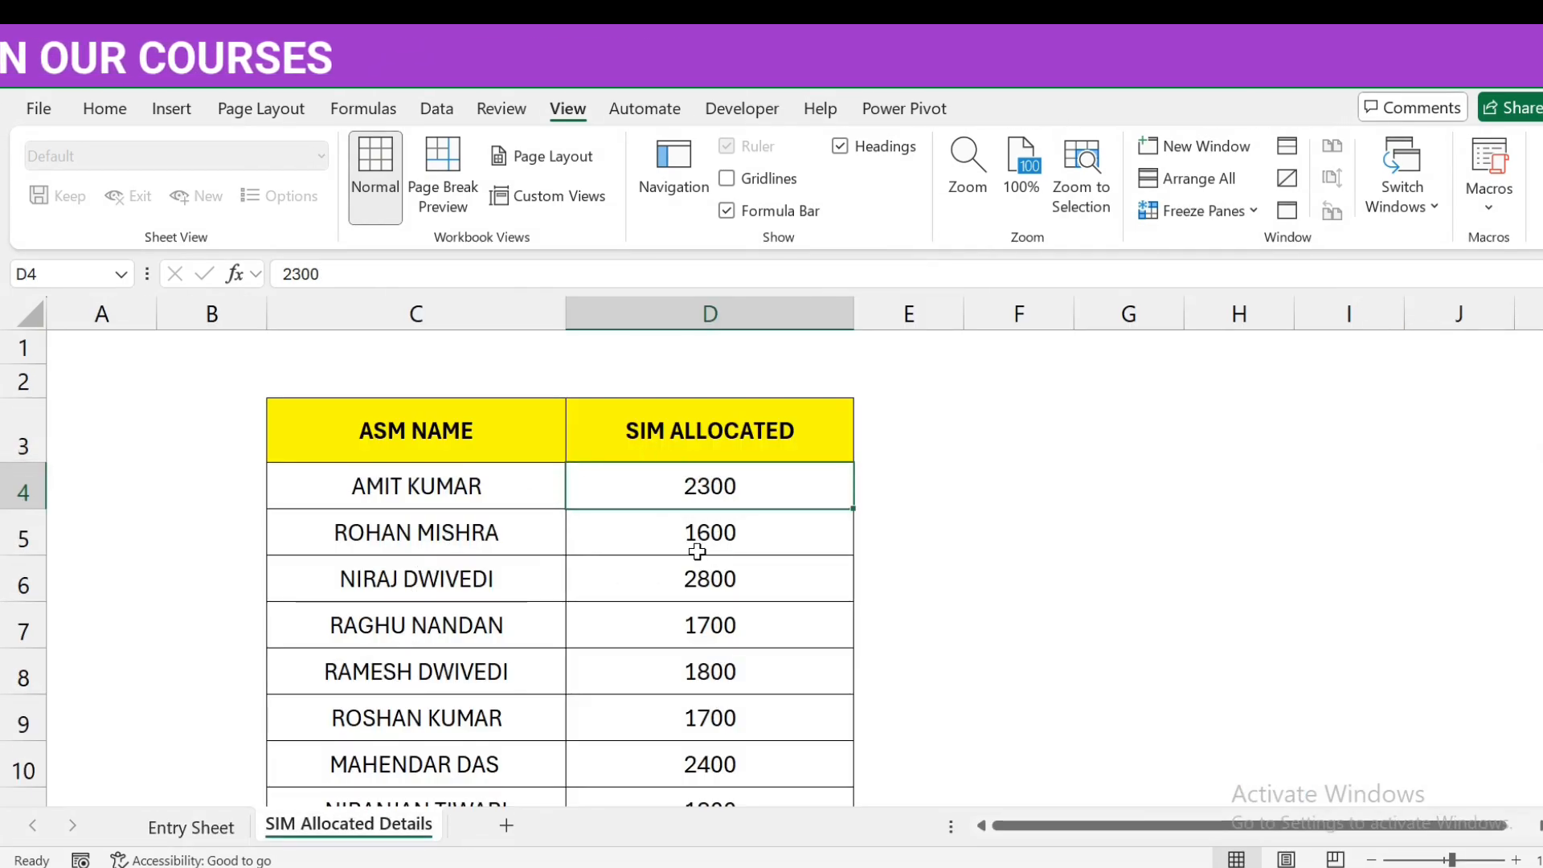
left_click(237, 825)
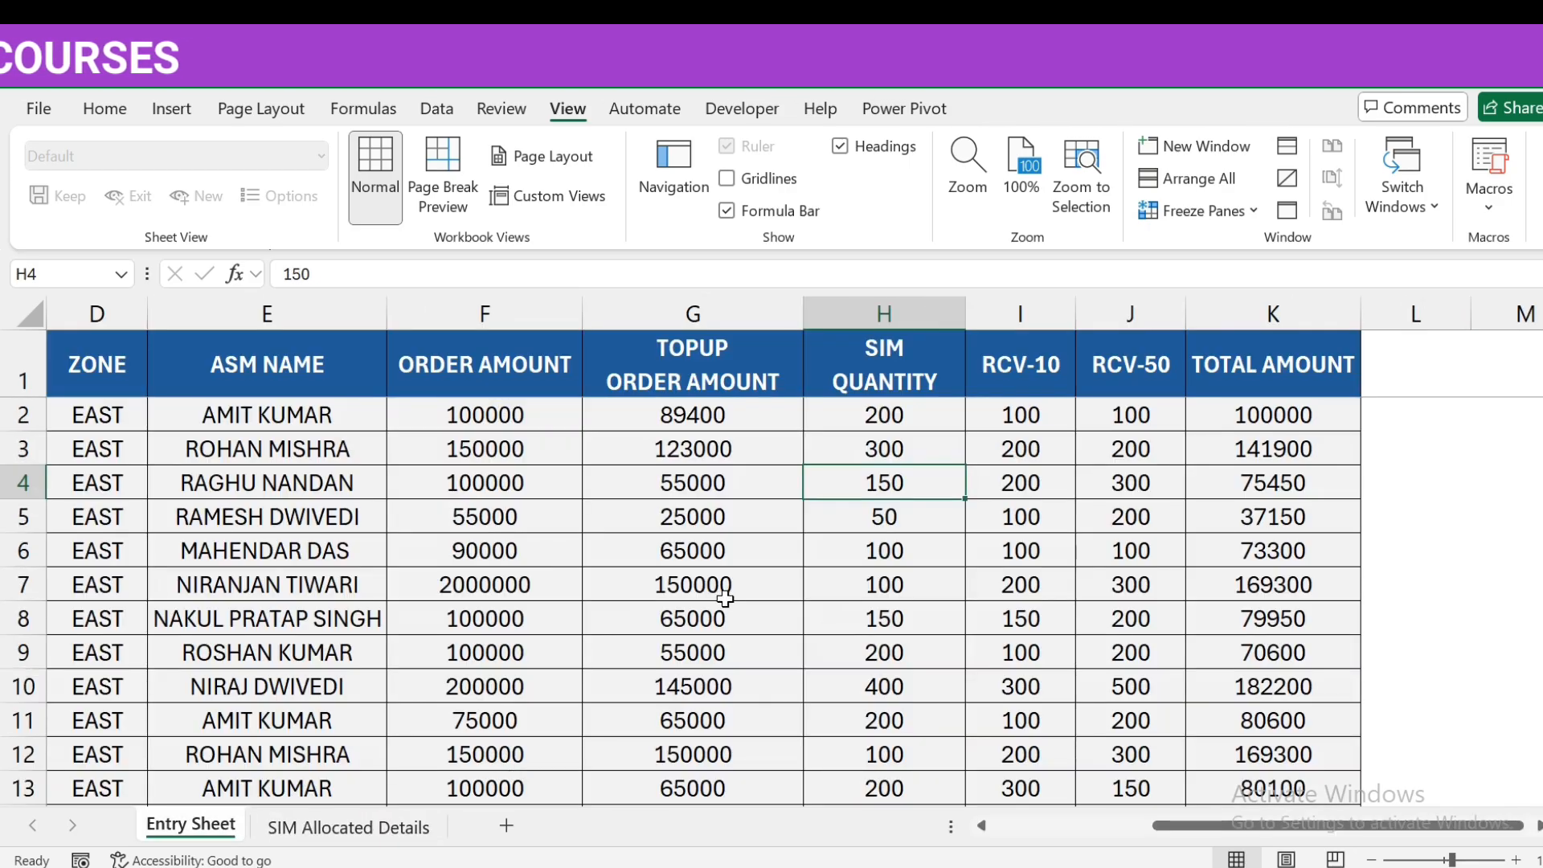
left_click(374, 826)
left_click(191, 824)
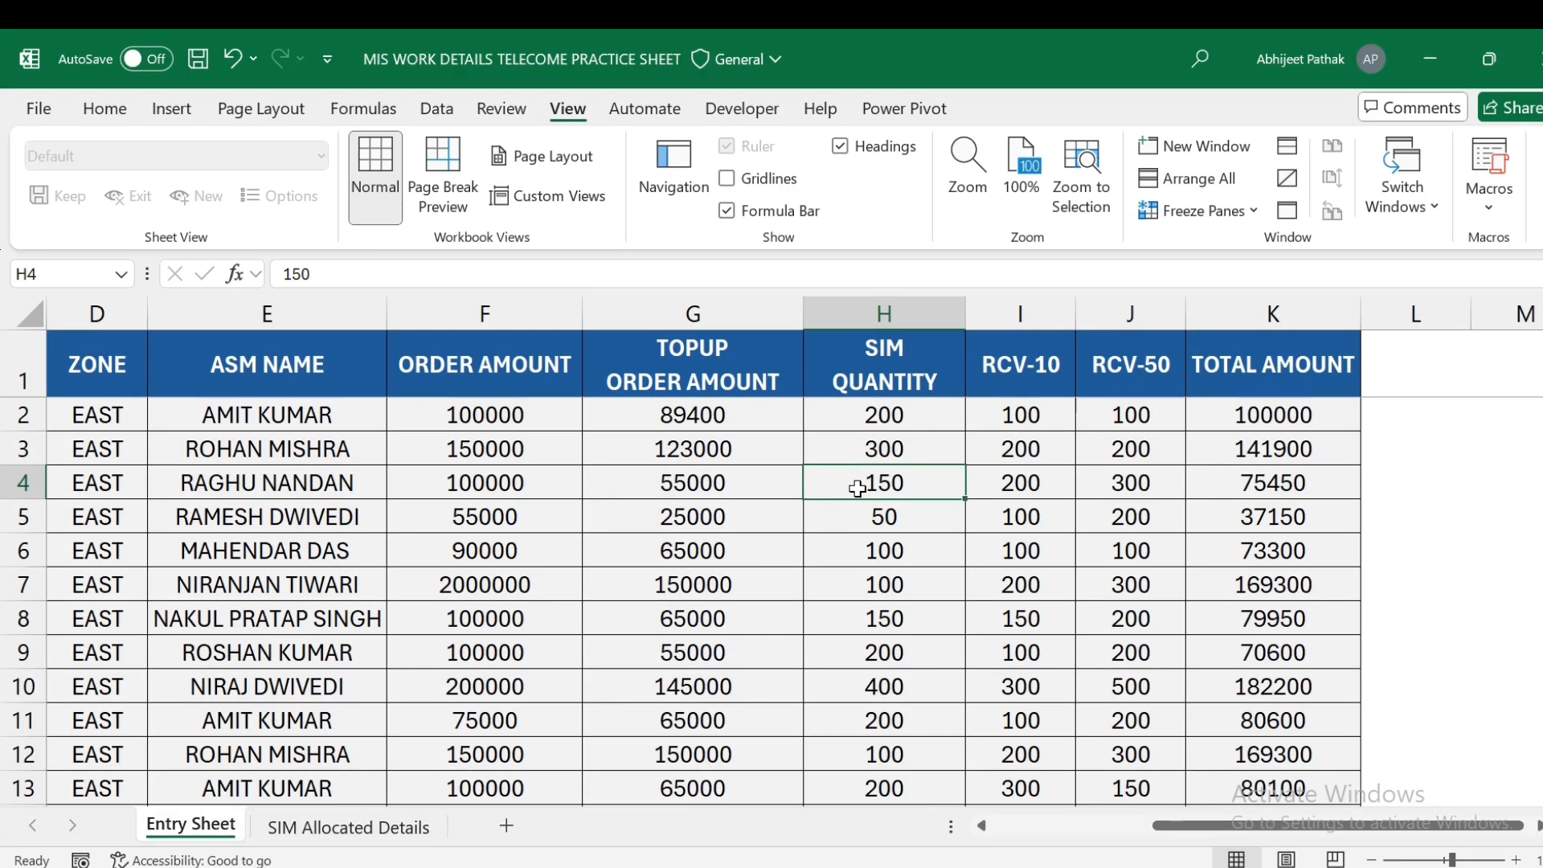
left_click(363, 831)
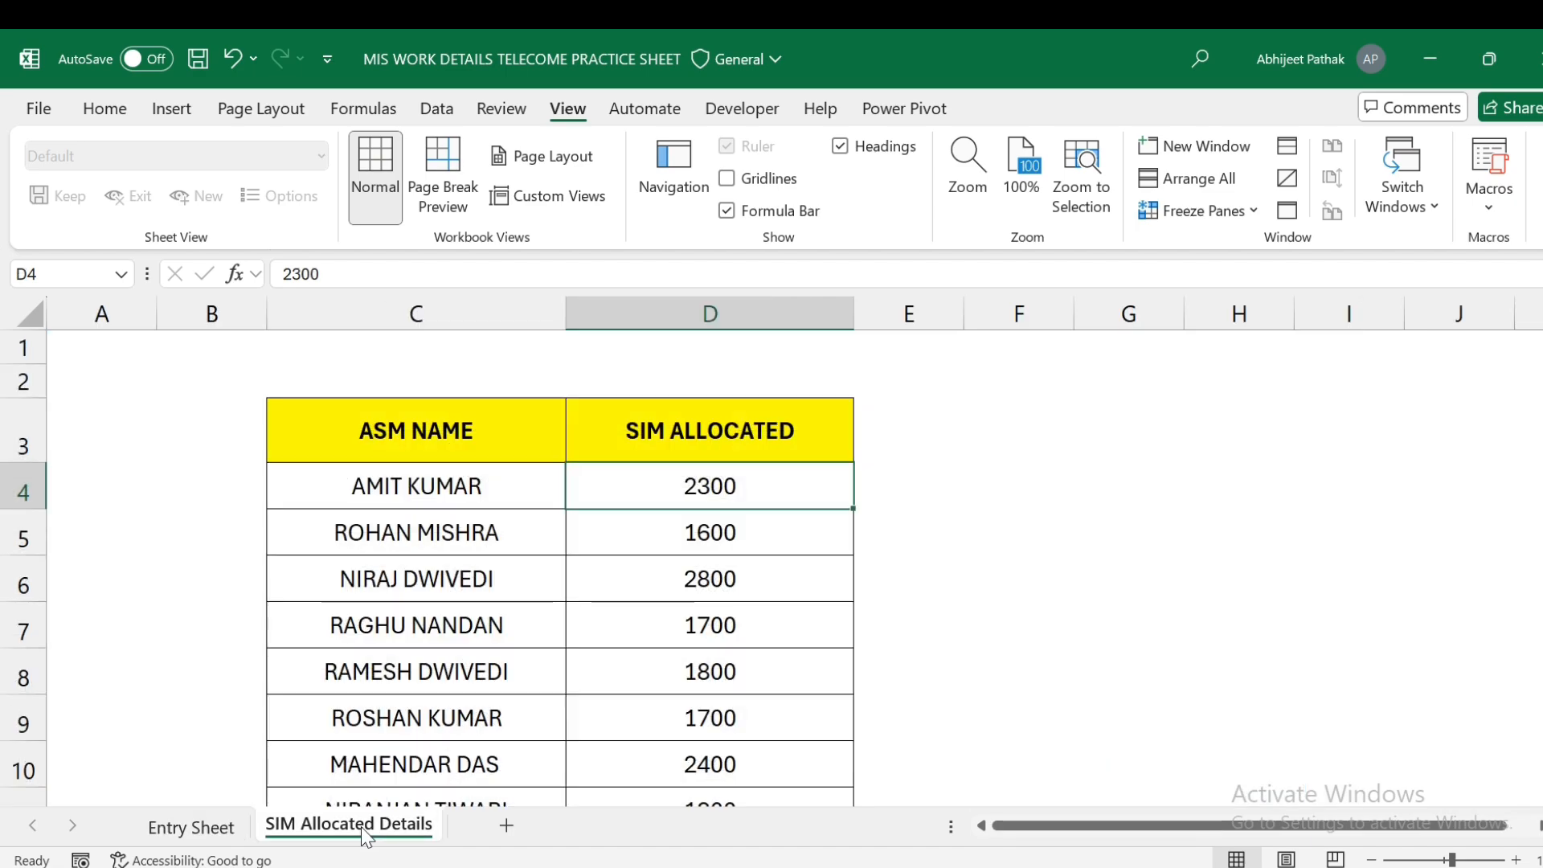
left_click(894, 489)
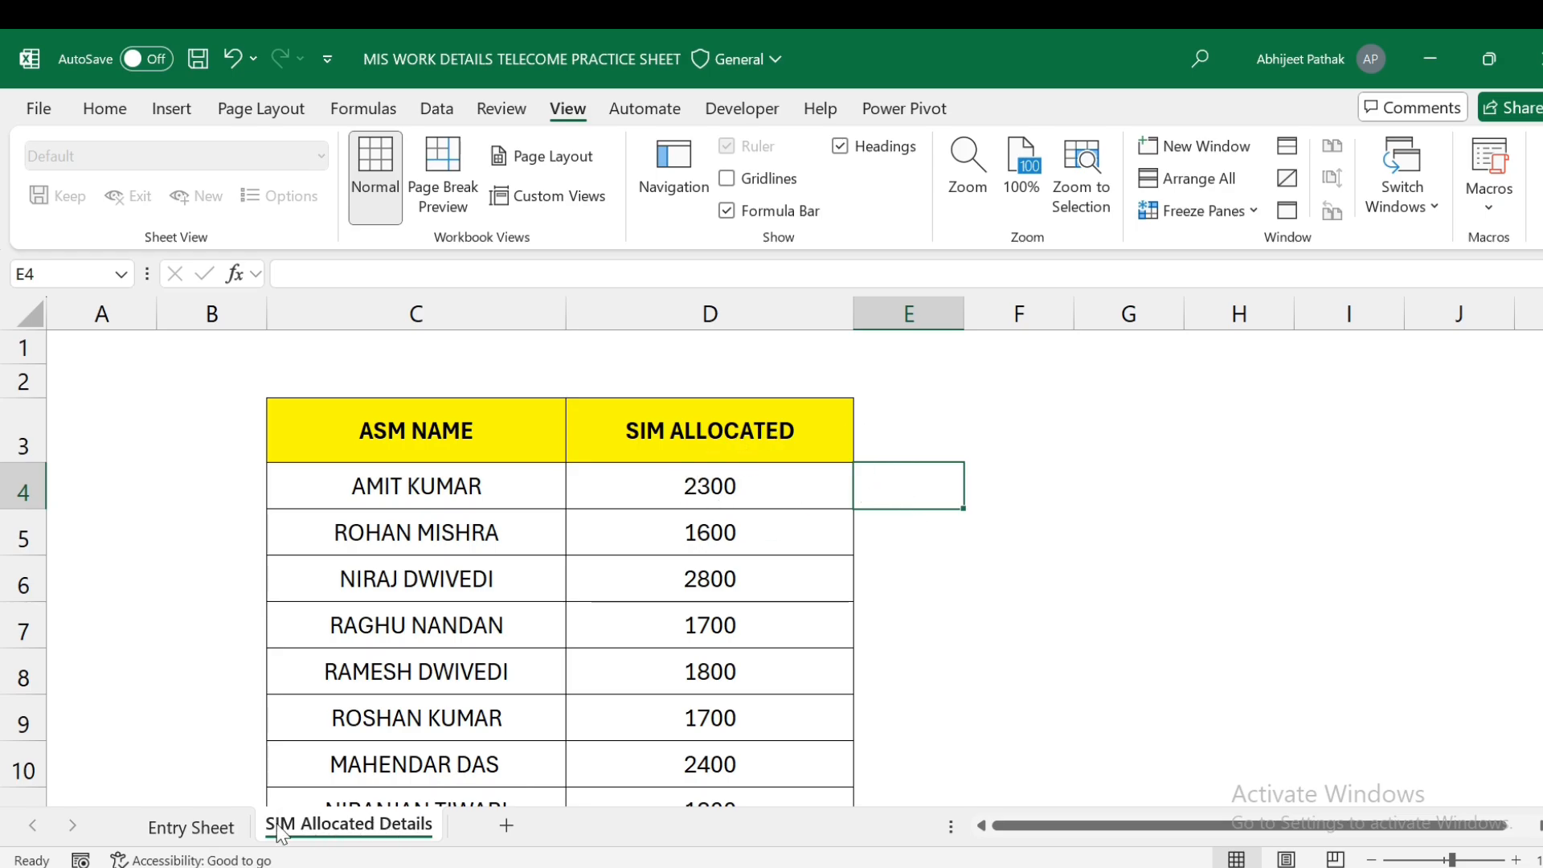
- Back on the Entry Sheet, browse row 3, the header row and row 2 values
left_click(234, 832)
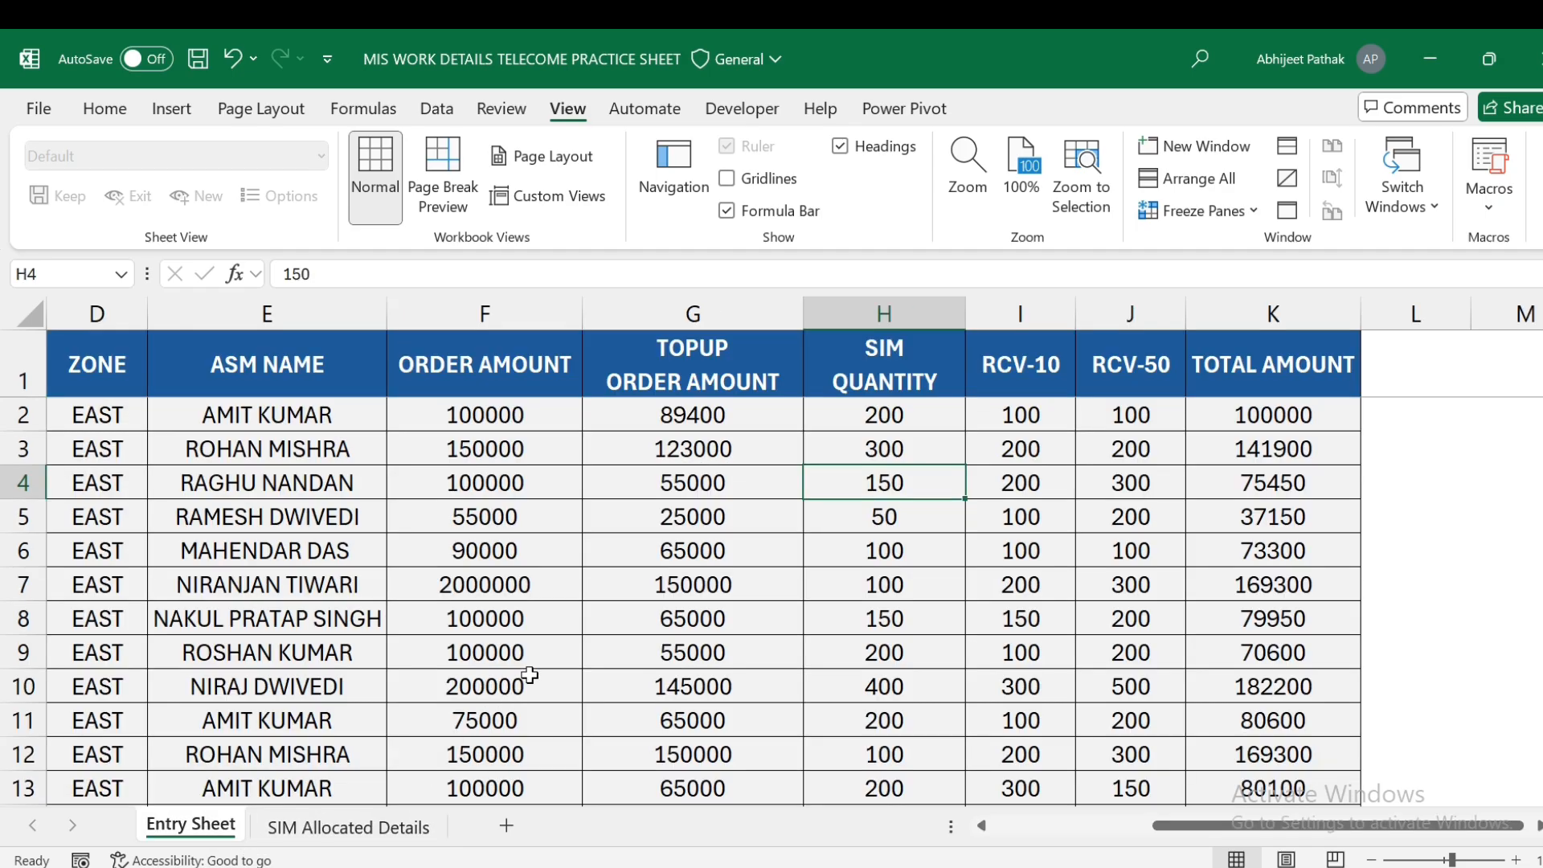
left_click(693, 450)
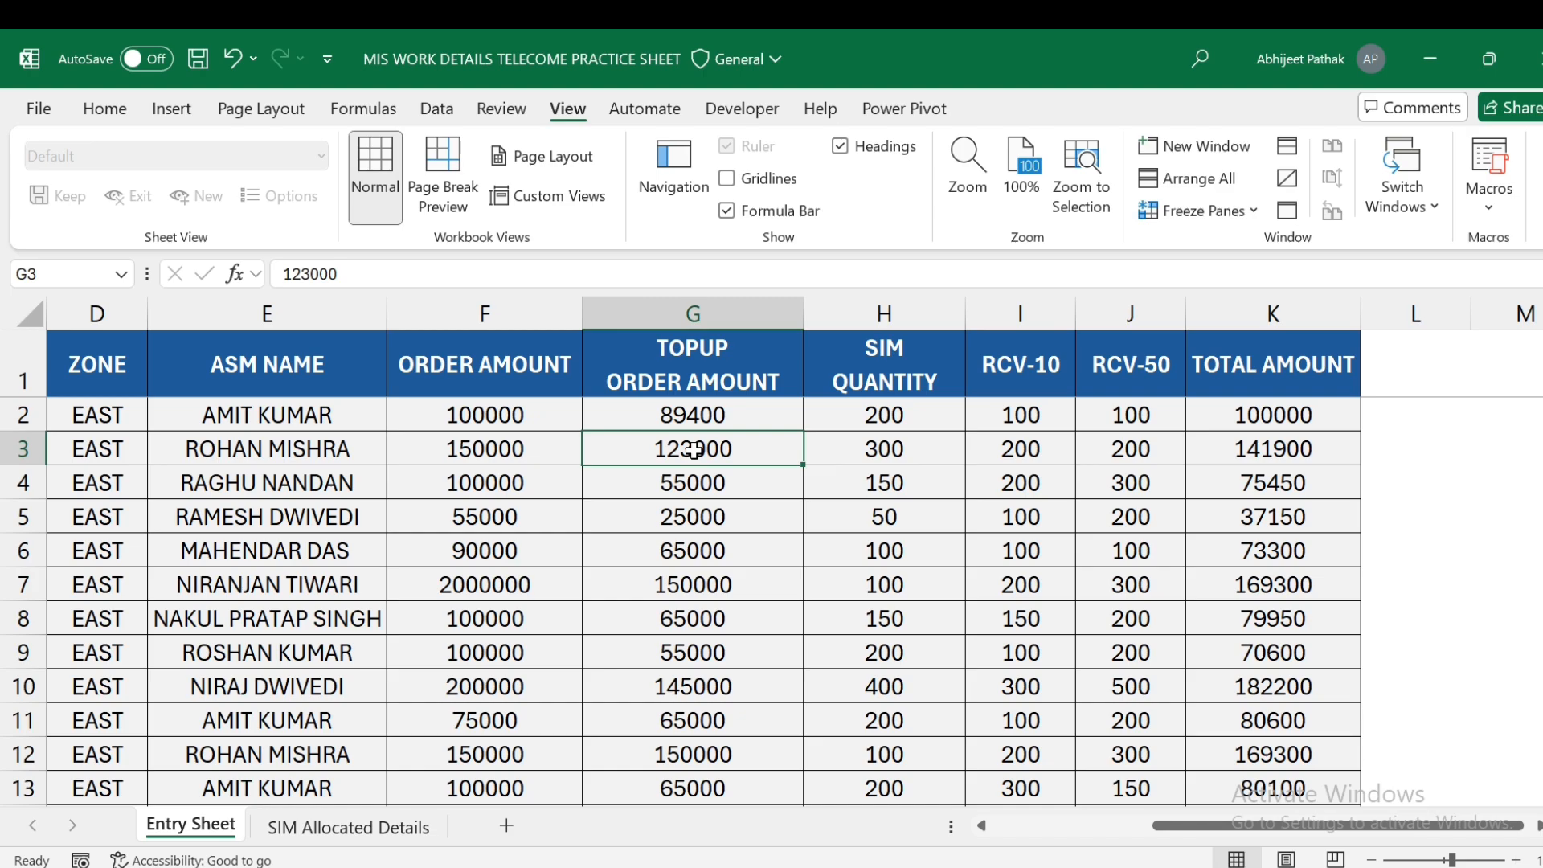
key("Left")
key("Home")
key("Right")
key("Right")
key("Up")
key("Up")
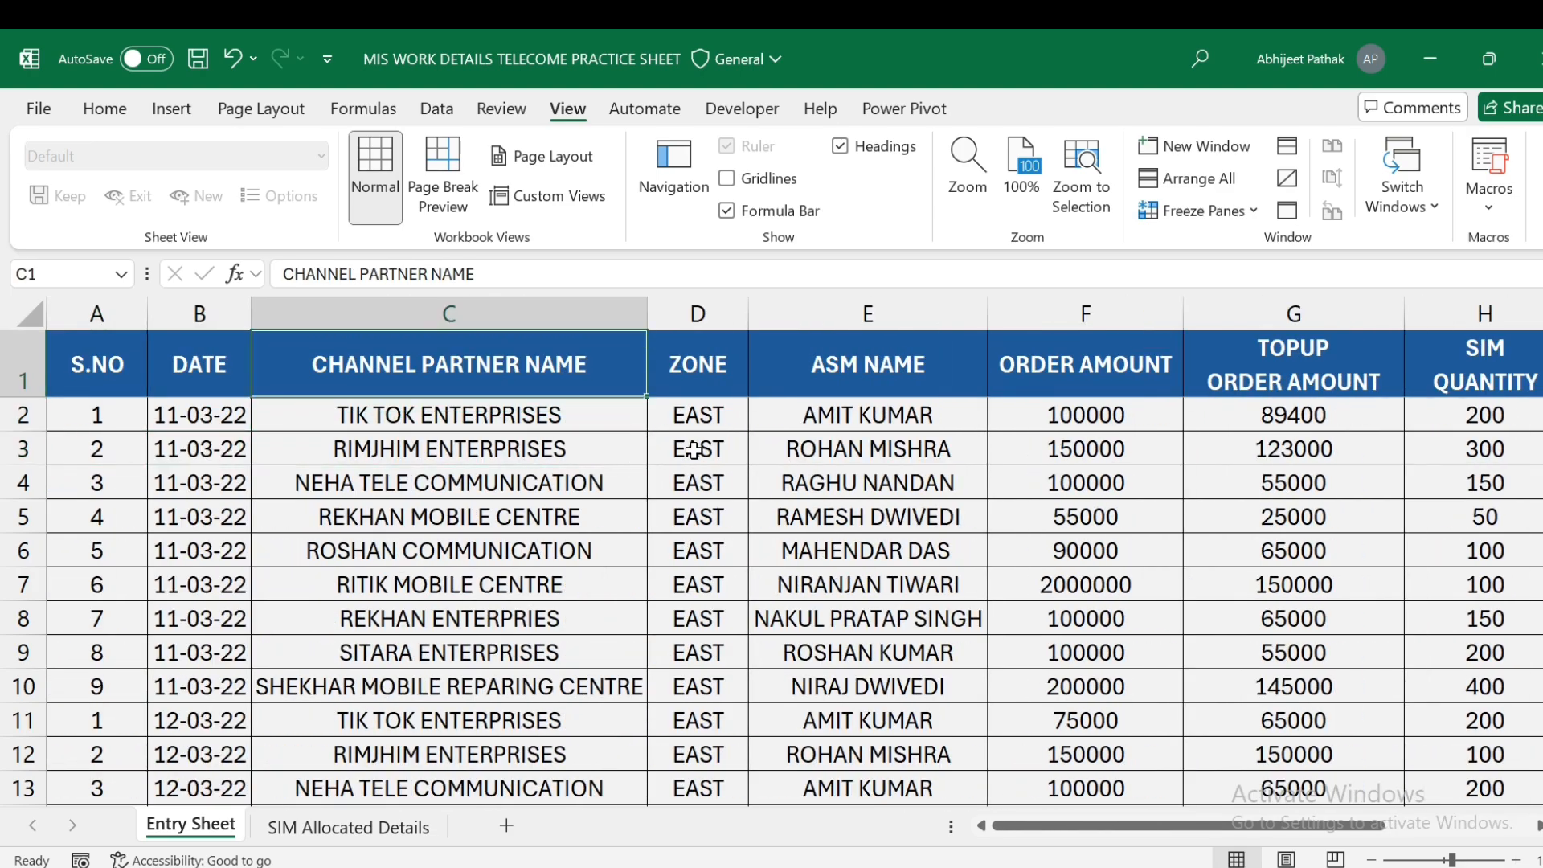
key("Right")
key("Right")
key("Right")
key("Right")
key("Right")
key("Right")
key("Down")
key("Left")
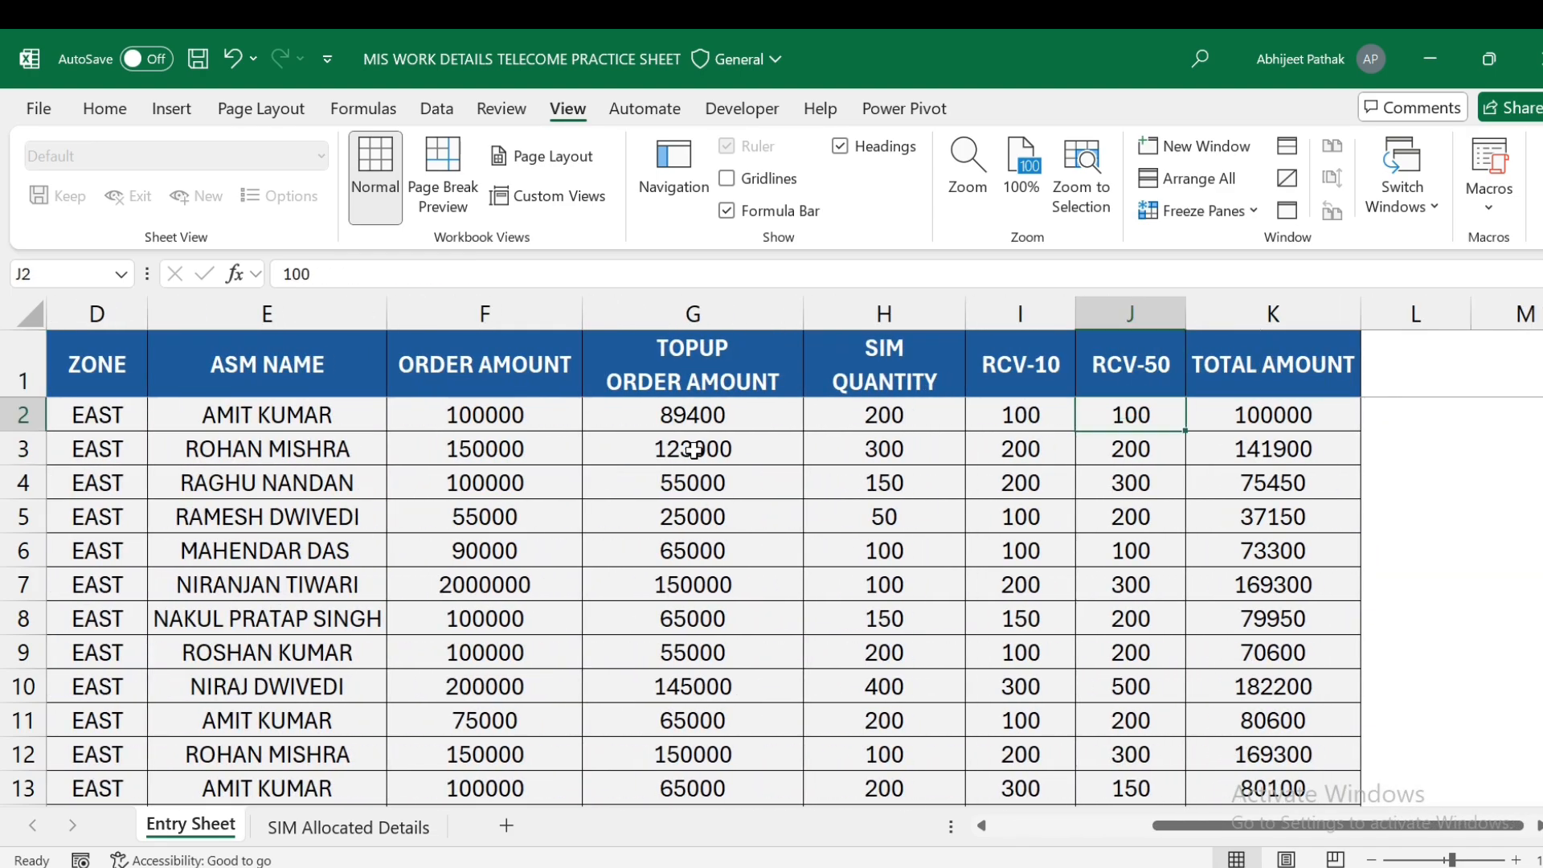
key("Left")
key("Left")
key("Left")
key("Down")
key("Left")
key("Left")
key("Up")
- Review K2's TOTAL AMOUNT formula against F2's 100000, then select empty cell L2
key("Right")
key("Right")
key("Right")
key("Right")
key("Right")
key("Right")
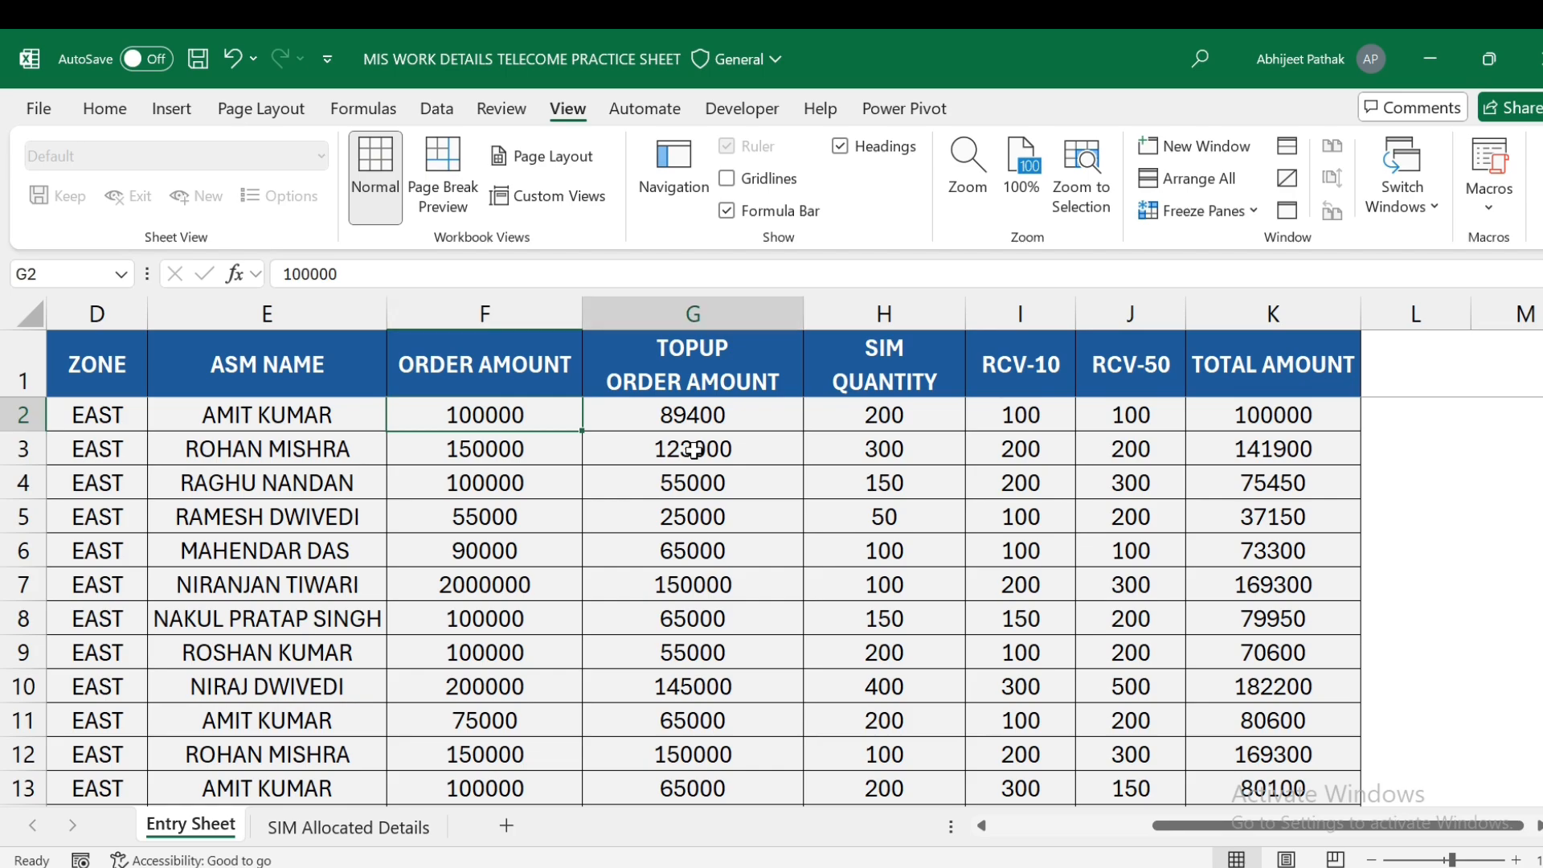
left_click(509, 417)
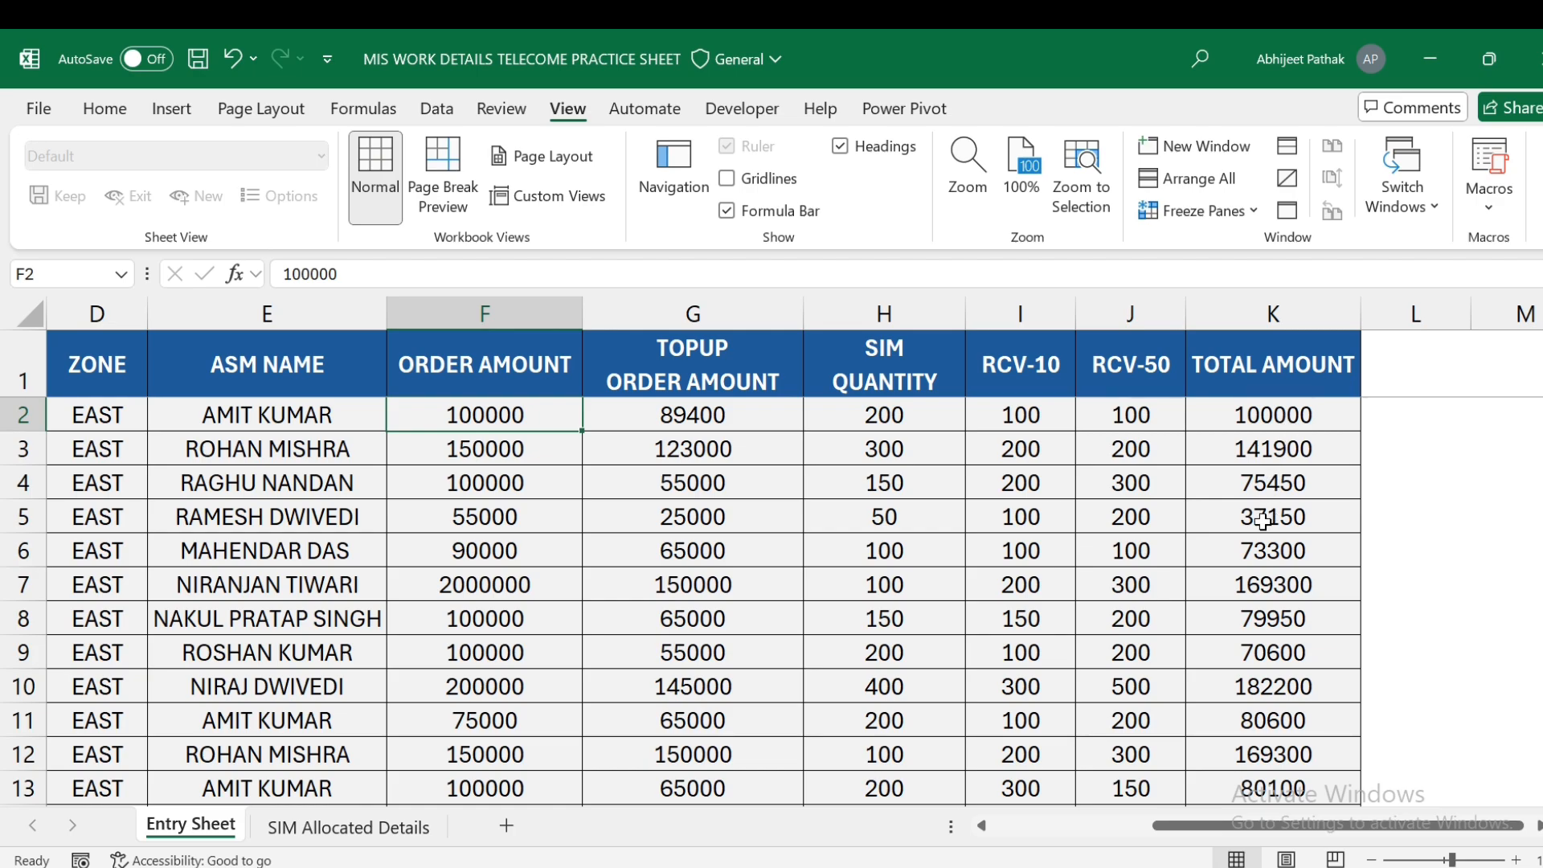
left_click(1300, 415)
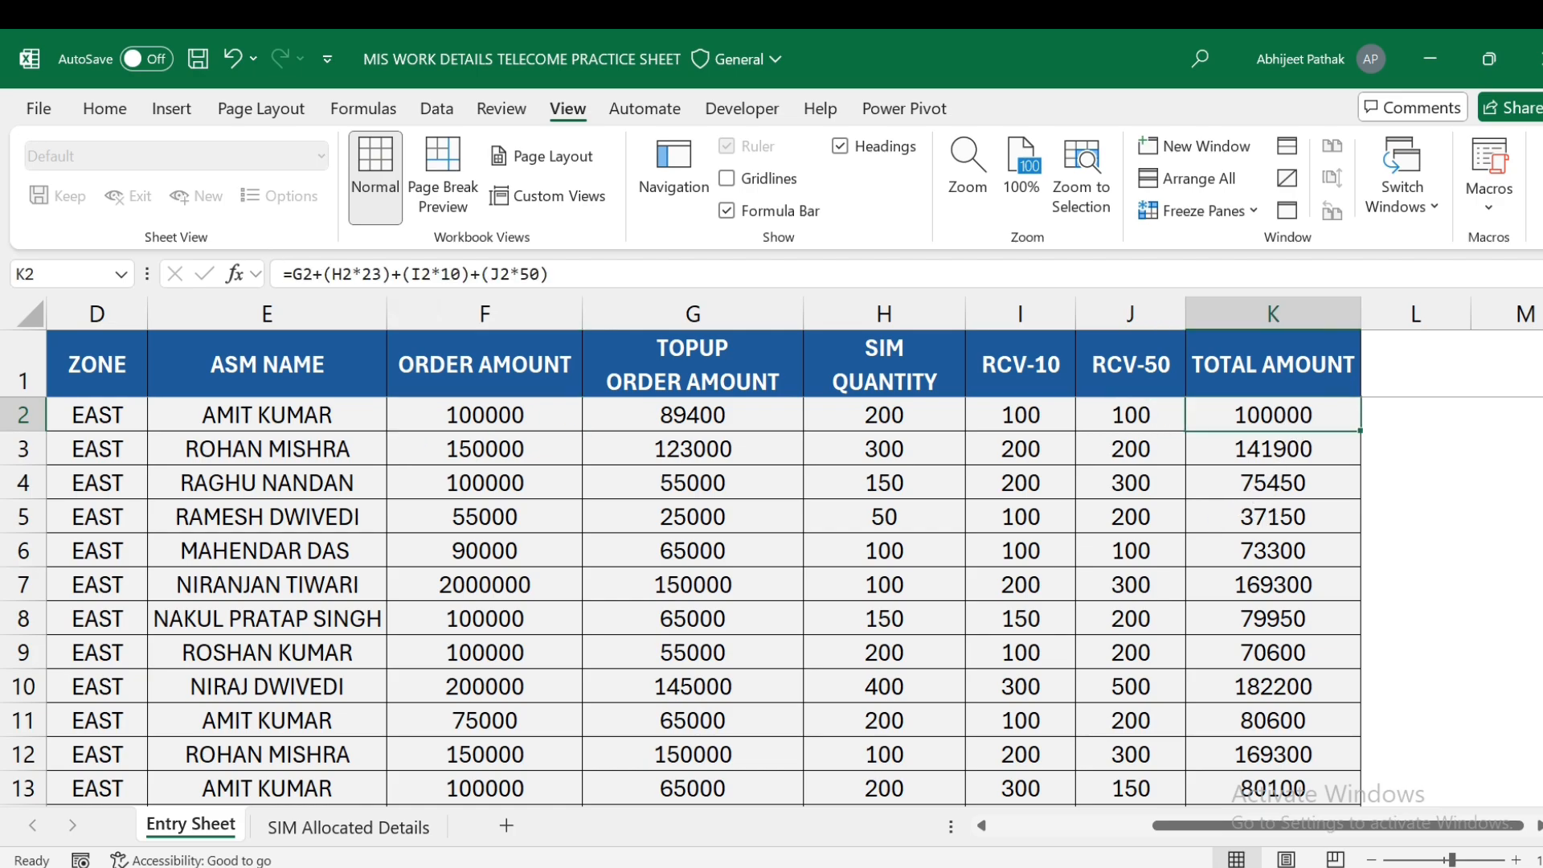
key("Right")
key("Right")
key("Left")
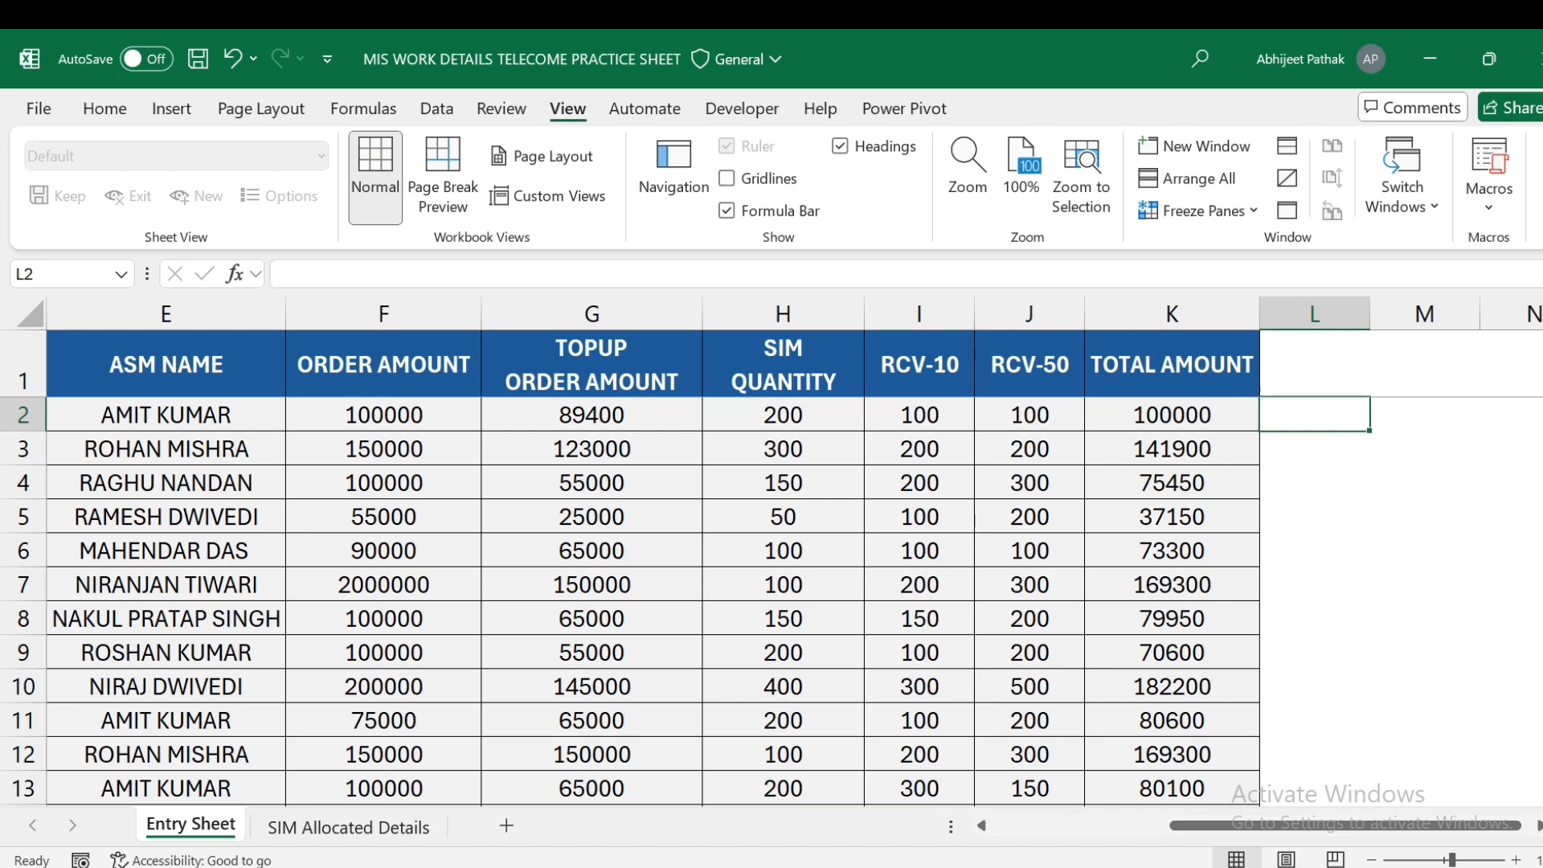
- Enter =K2>F2 in L2, comparing TOTAL AMOUNT with ORDER AMOUNT
type("=")
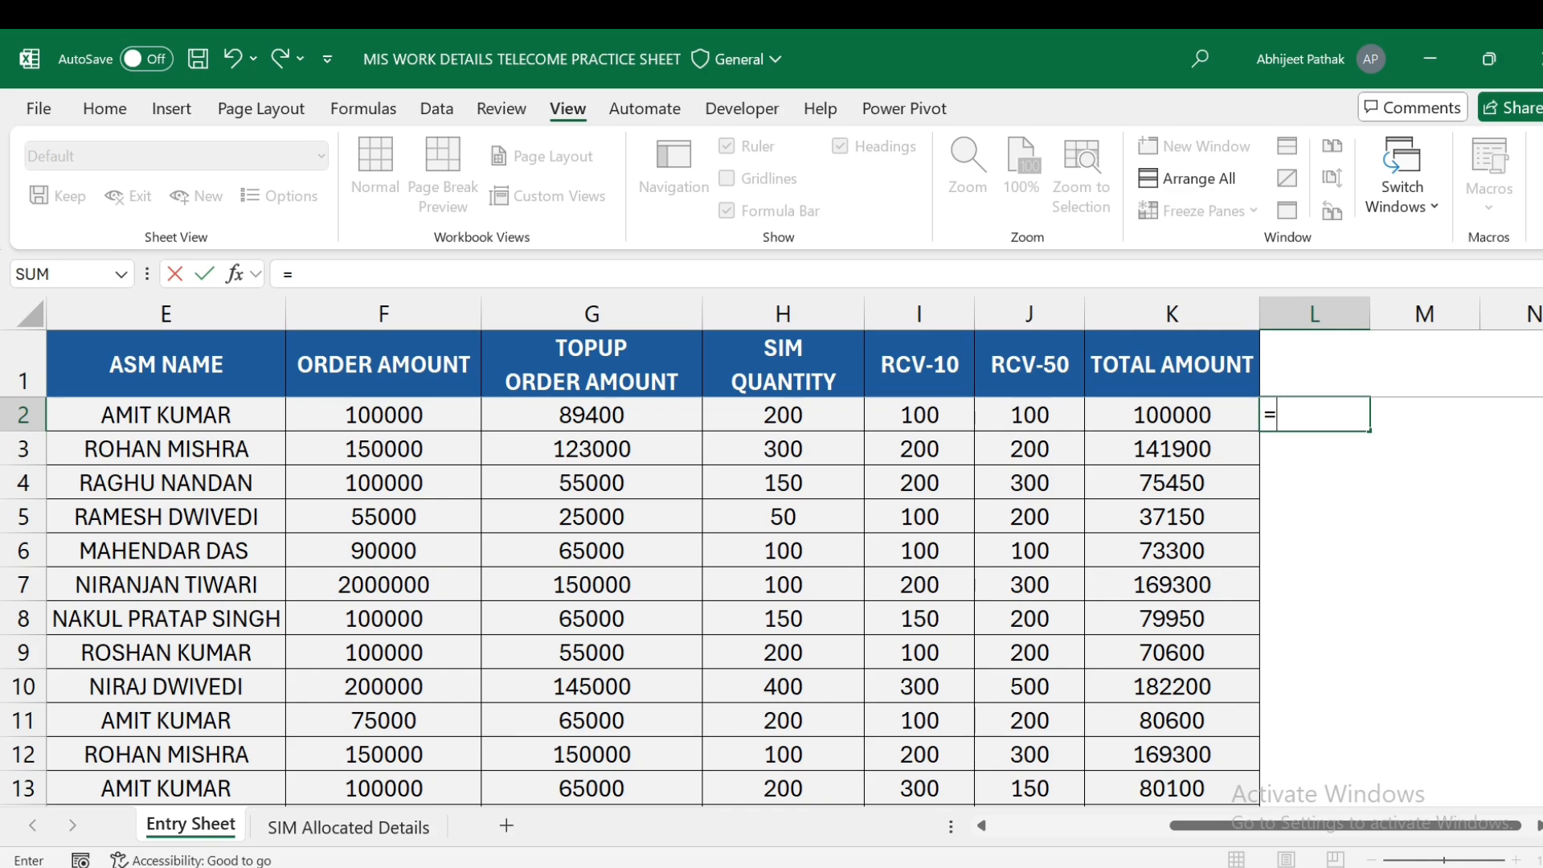
key("Left")
type(">")
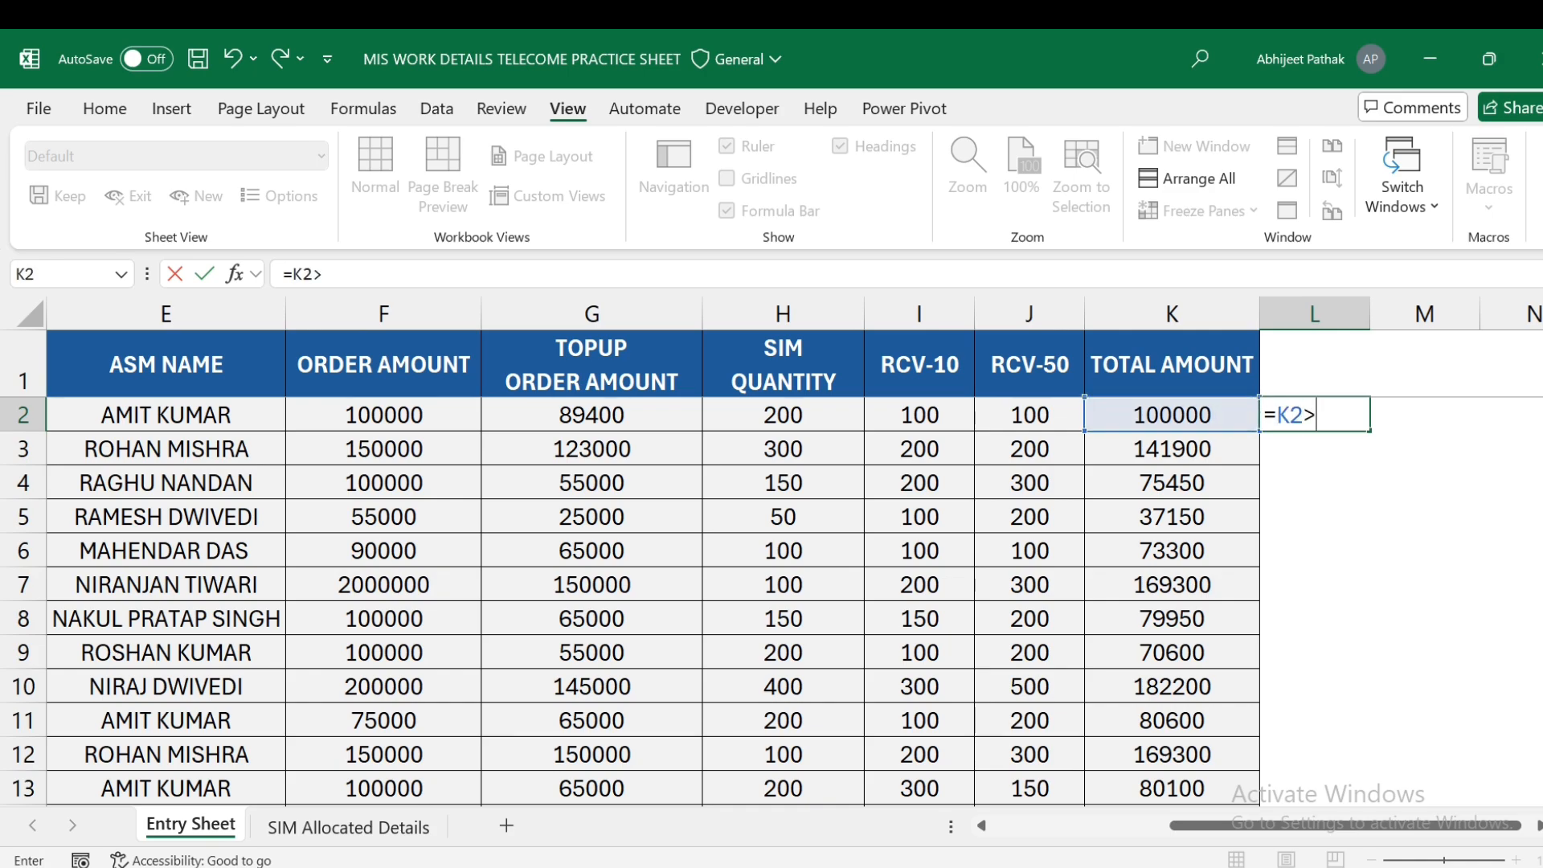
left_click(381, 419)
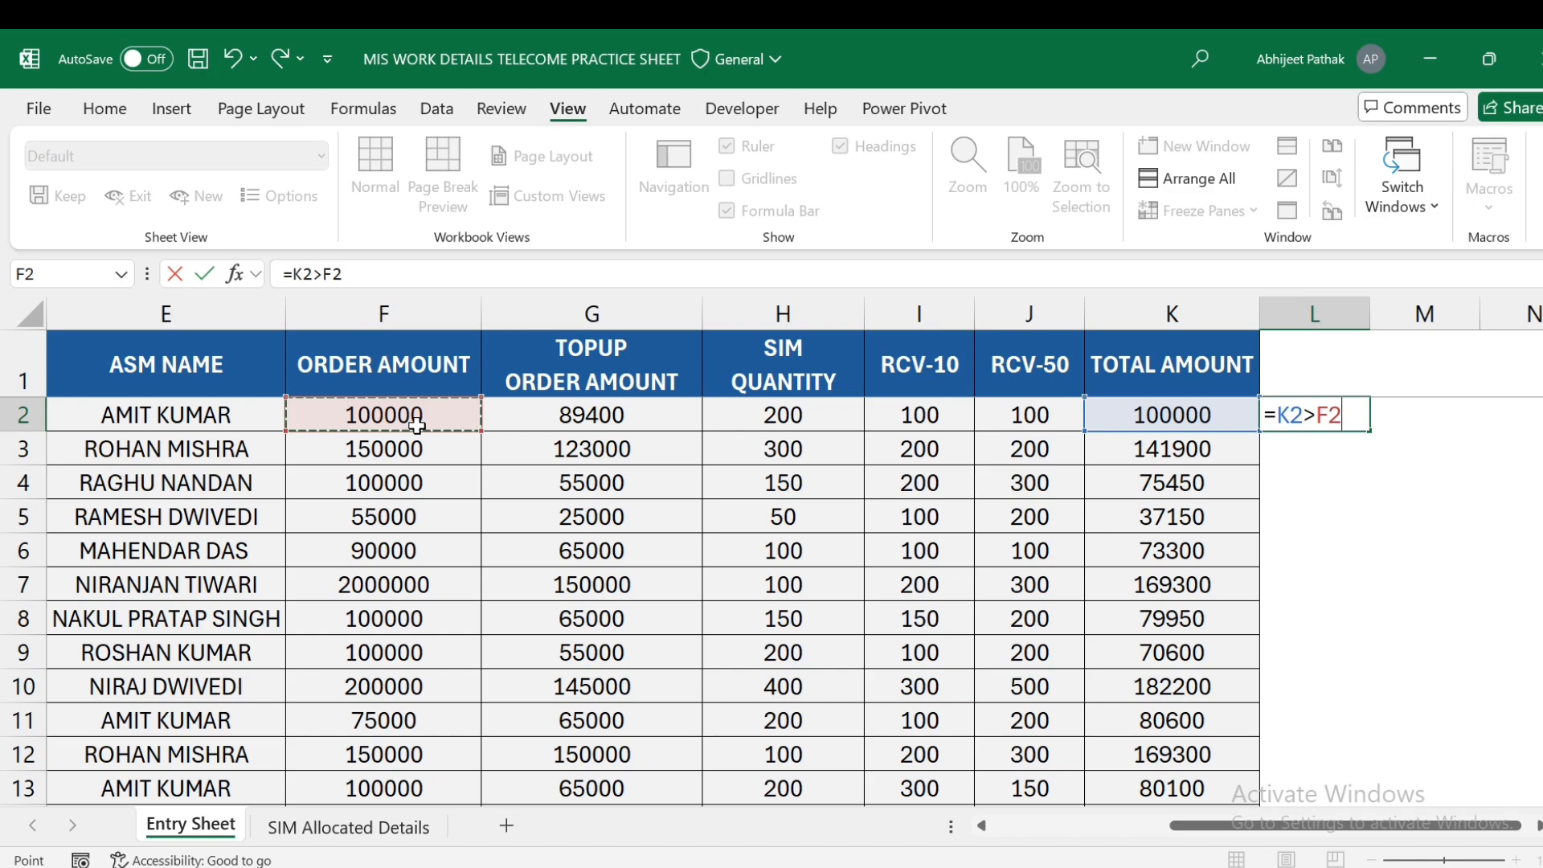
key("Return")
key("Up")
- Confirm L2 returns FALSE and select the TOTAL AMOUNT values K2:K38
left_click_drag(285, 275, 478, 285)
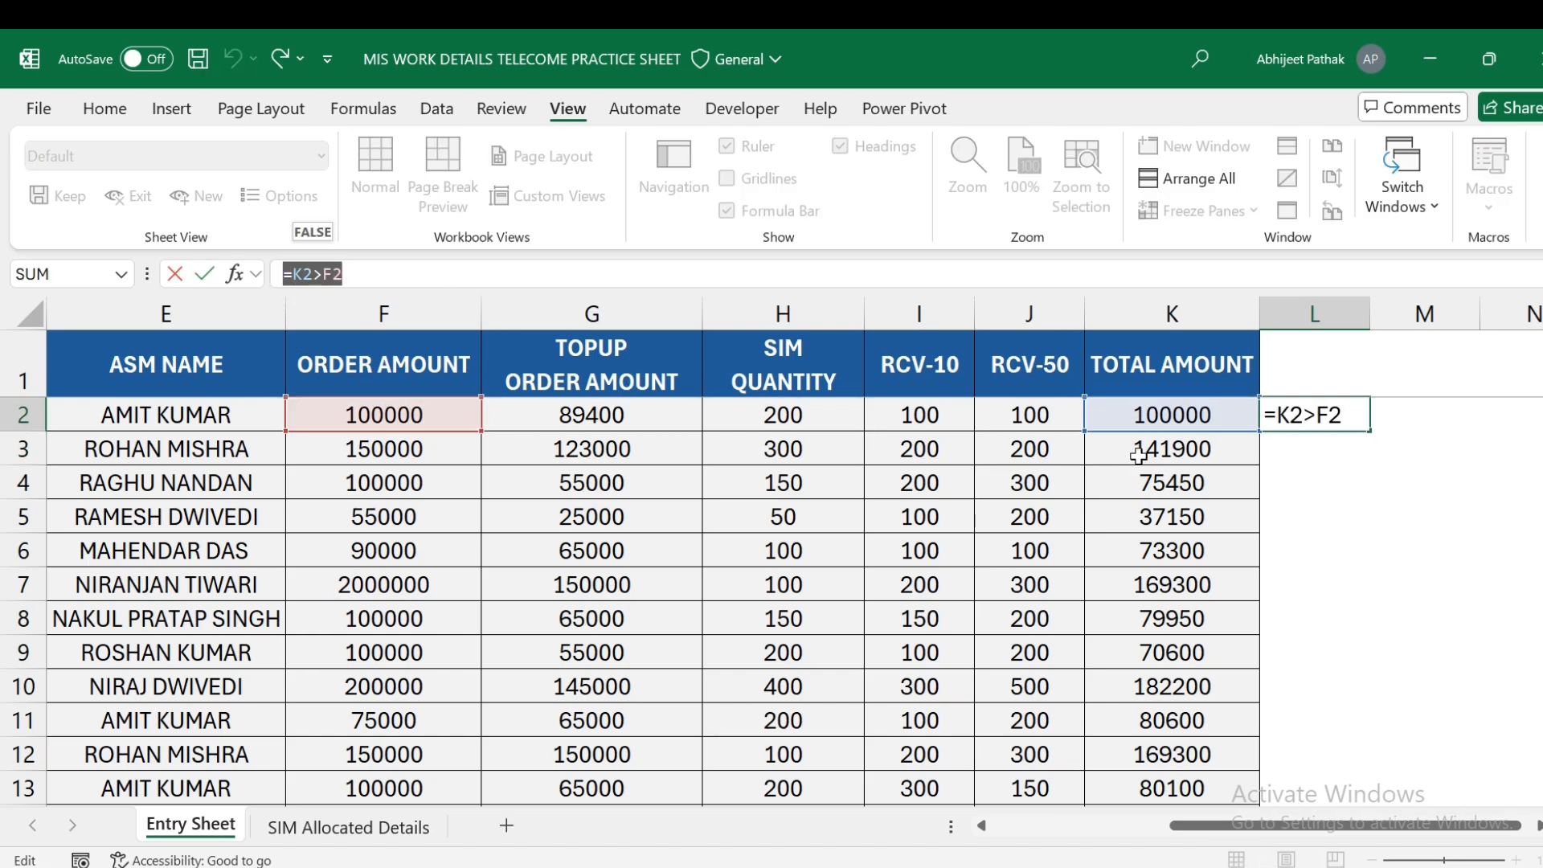
left_click(1199, 426)
left_click(1297, 424)
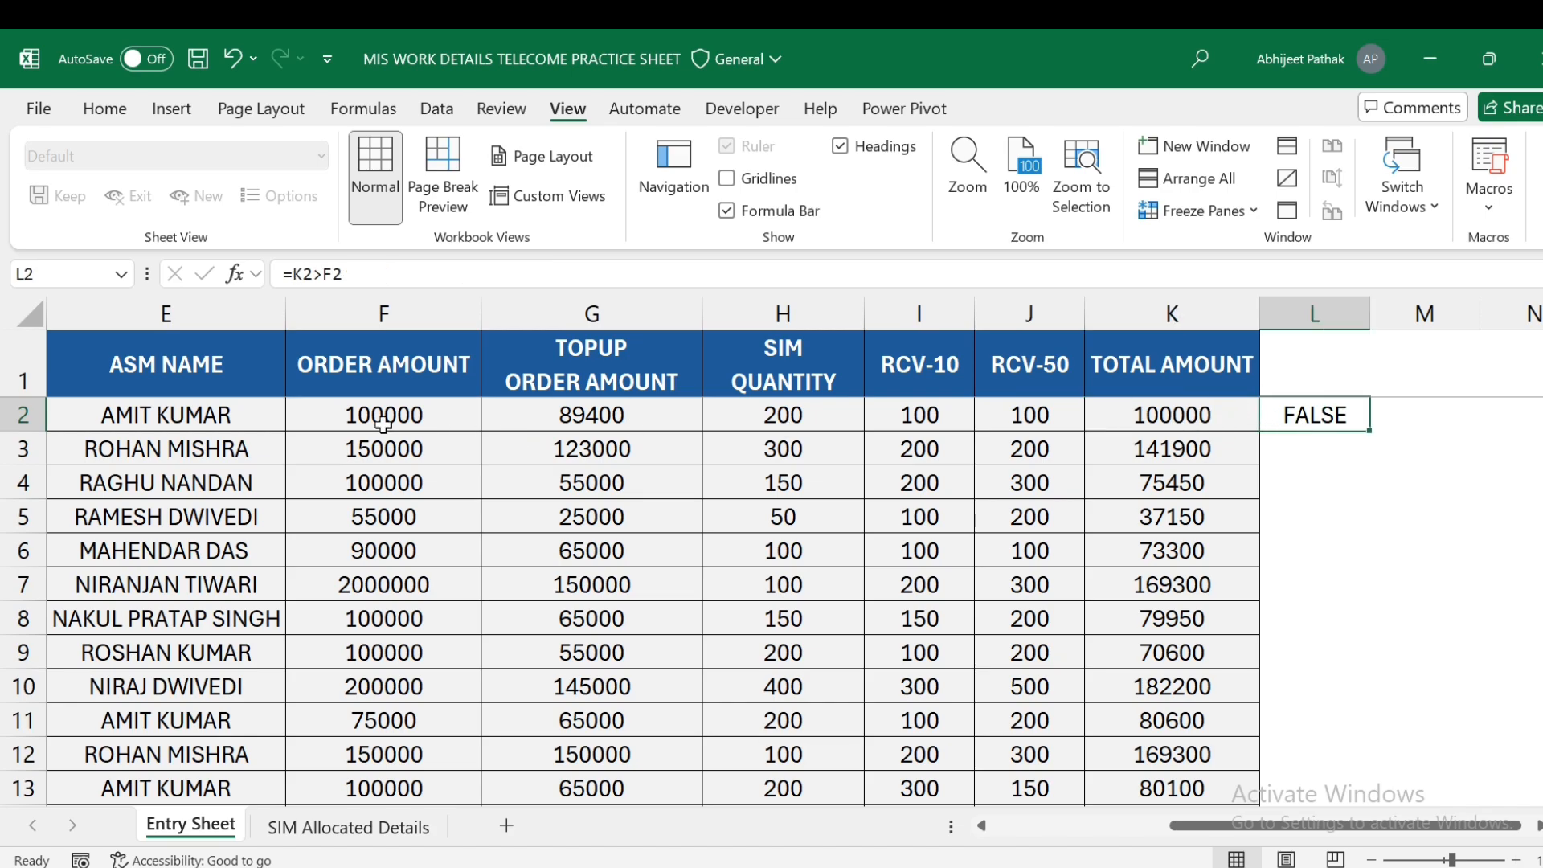
left_click_drag(1175, 424, 1178, 753)
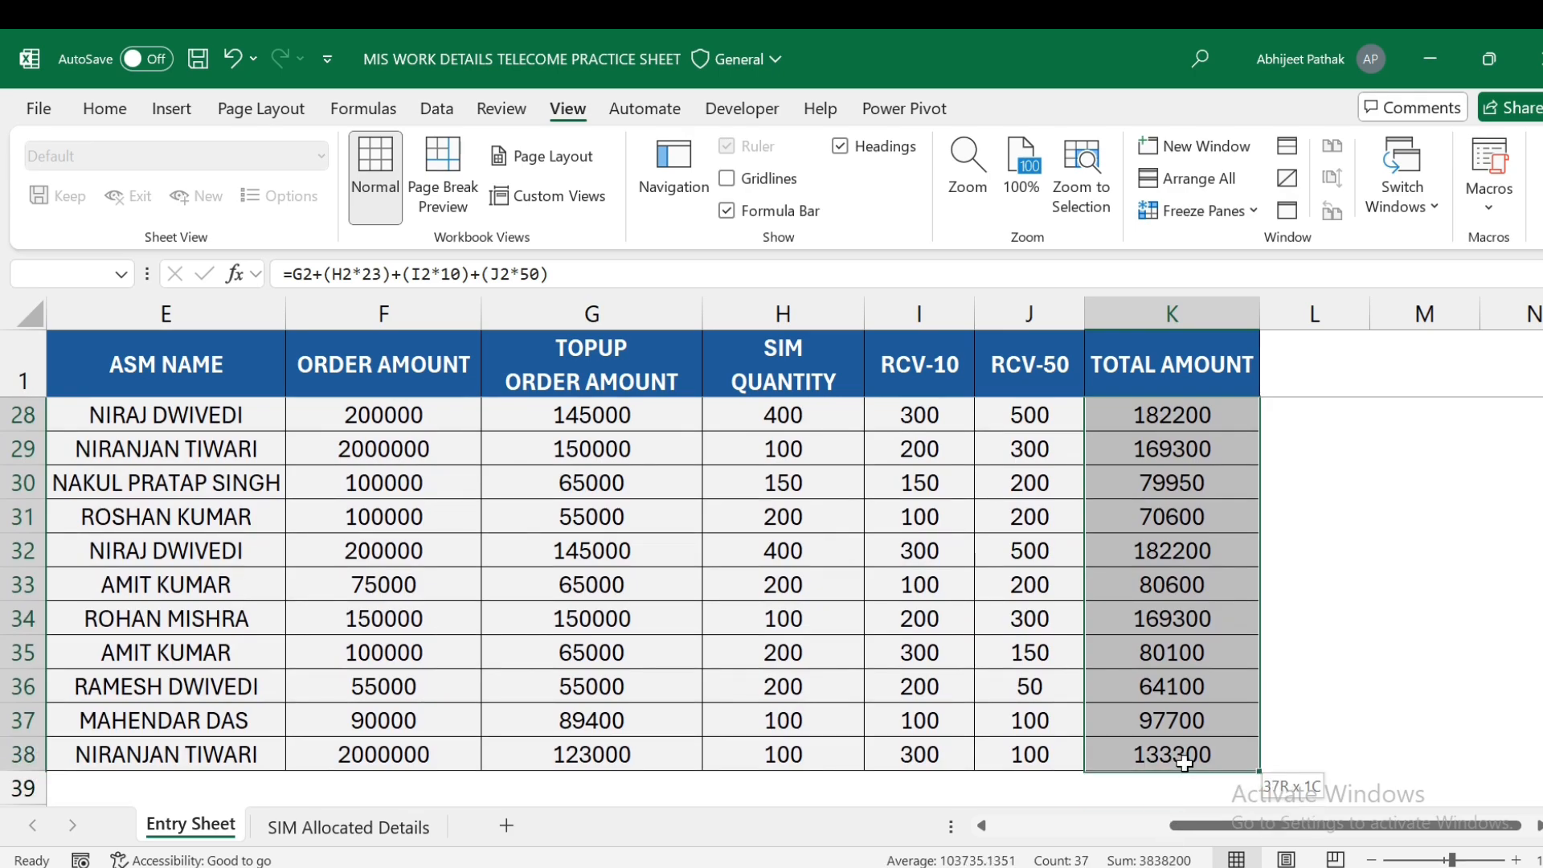
- Start a new formula-based conditional formatting rule on K2:K13 using =K2>F2
scroll(1175, 586, "up", 9)
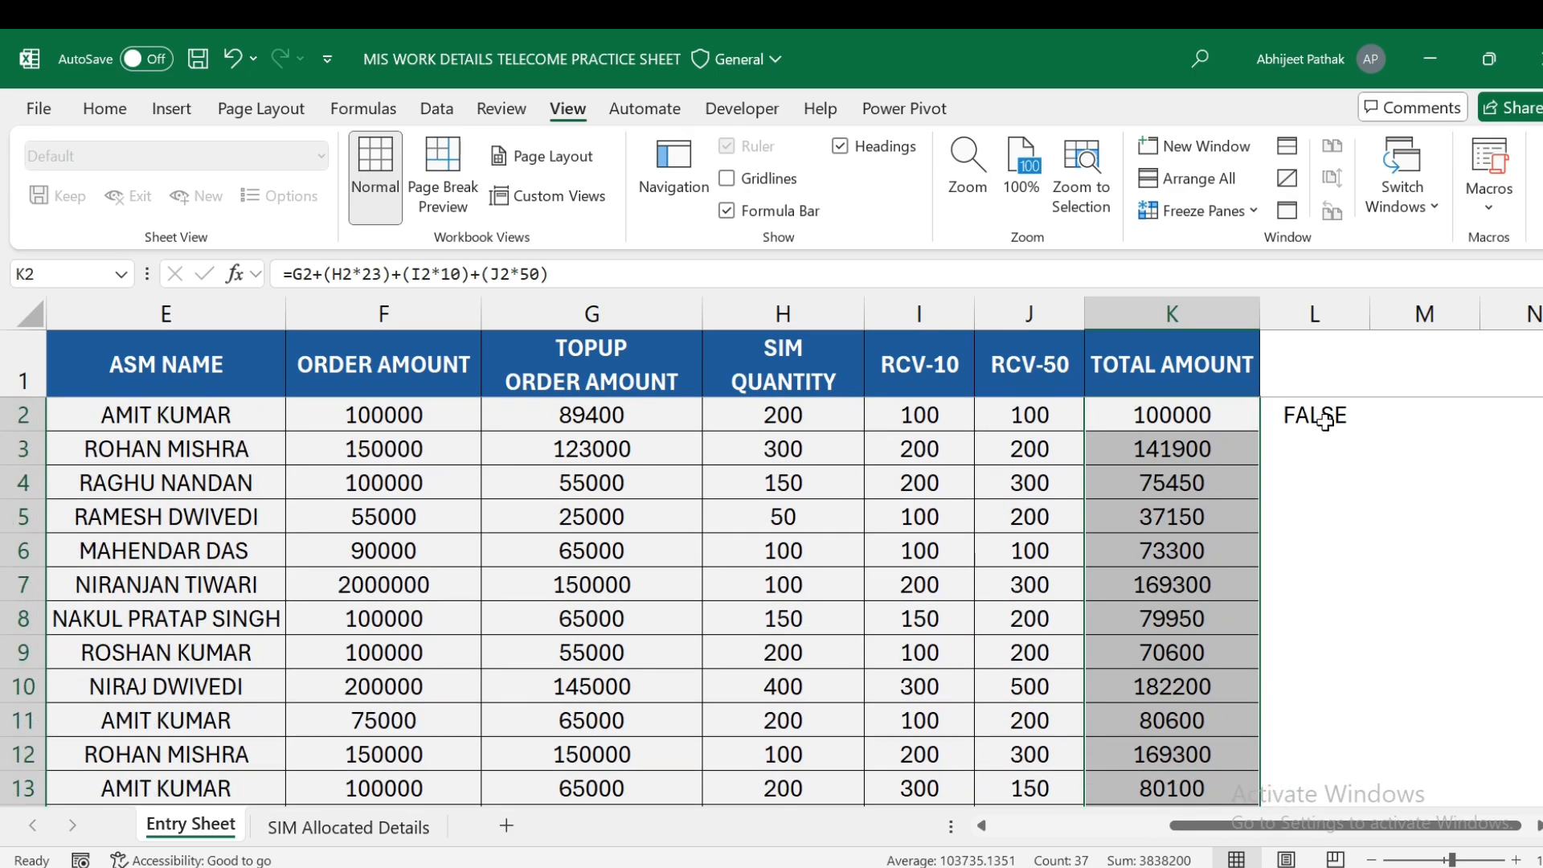
left_click(1182, 210)
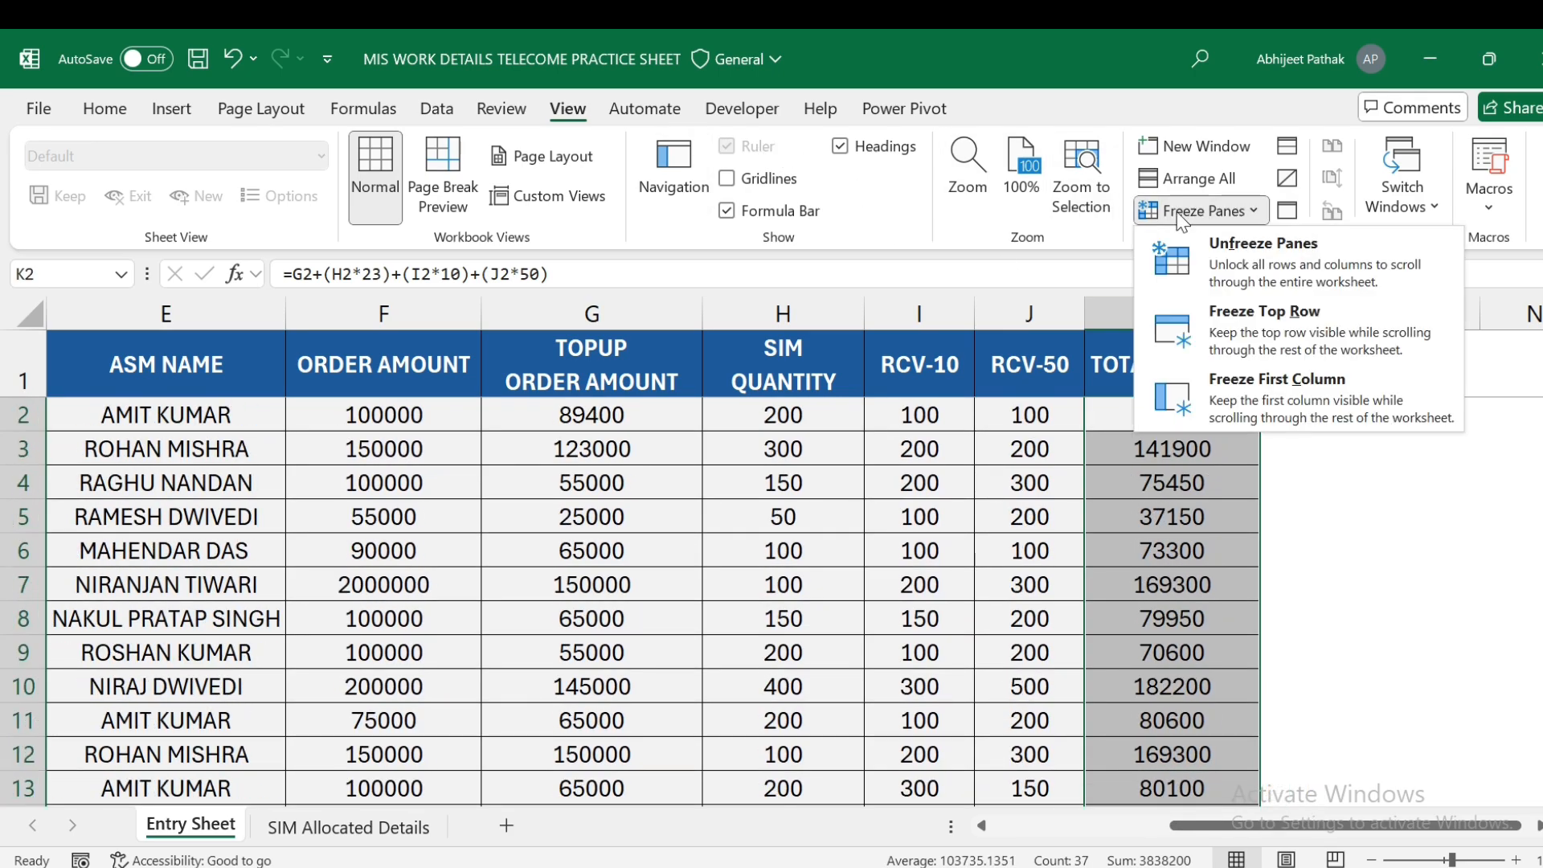
left_click(104, 109)
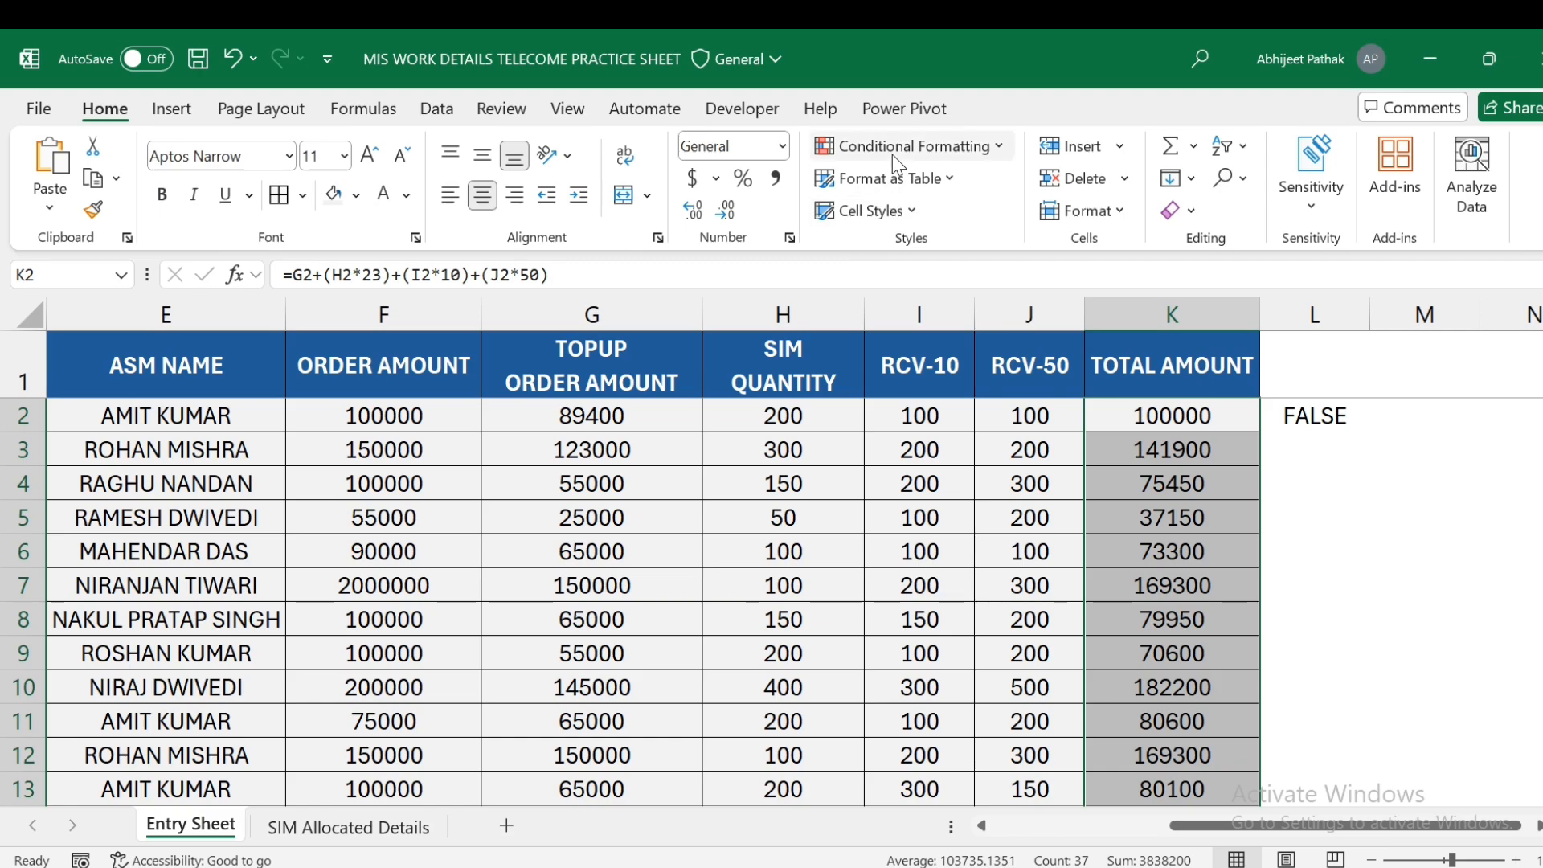
left_click(892, 148)
left_click(891, 442)
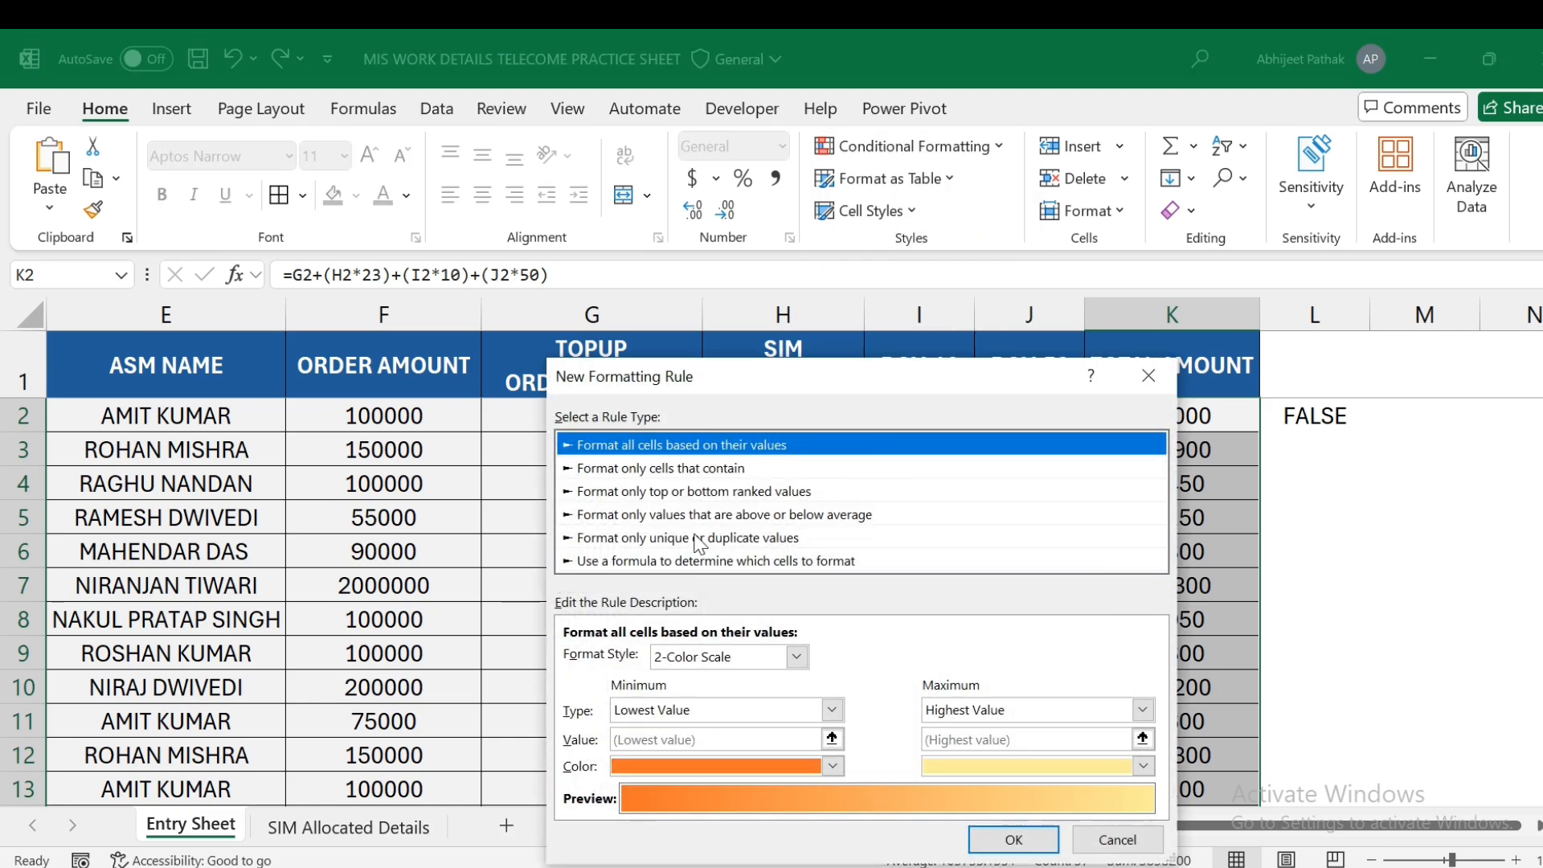
left_click(708, 561)
left_click(704, 654)
type("=K2>F2")
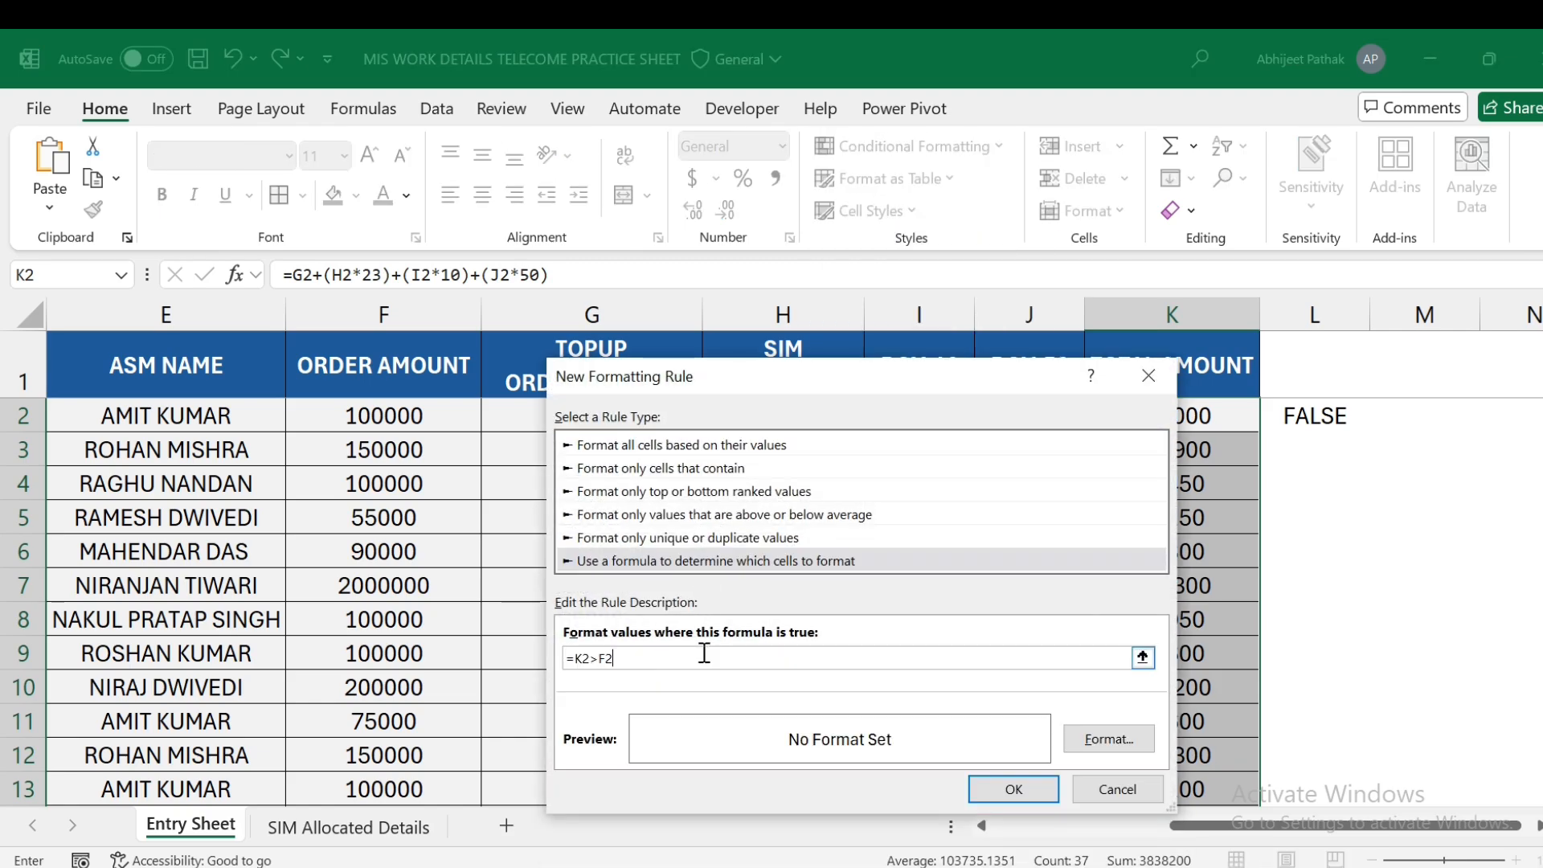
- Format matching totals with a red fill and bold white font, then apply the rule
left_click(1100, 738)
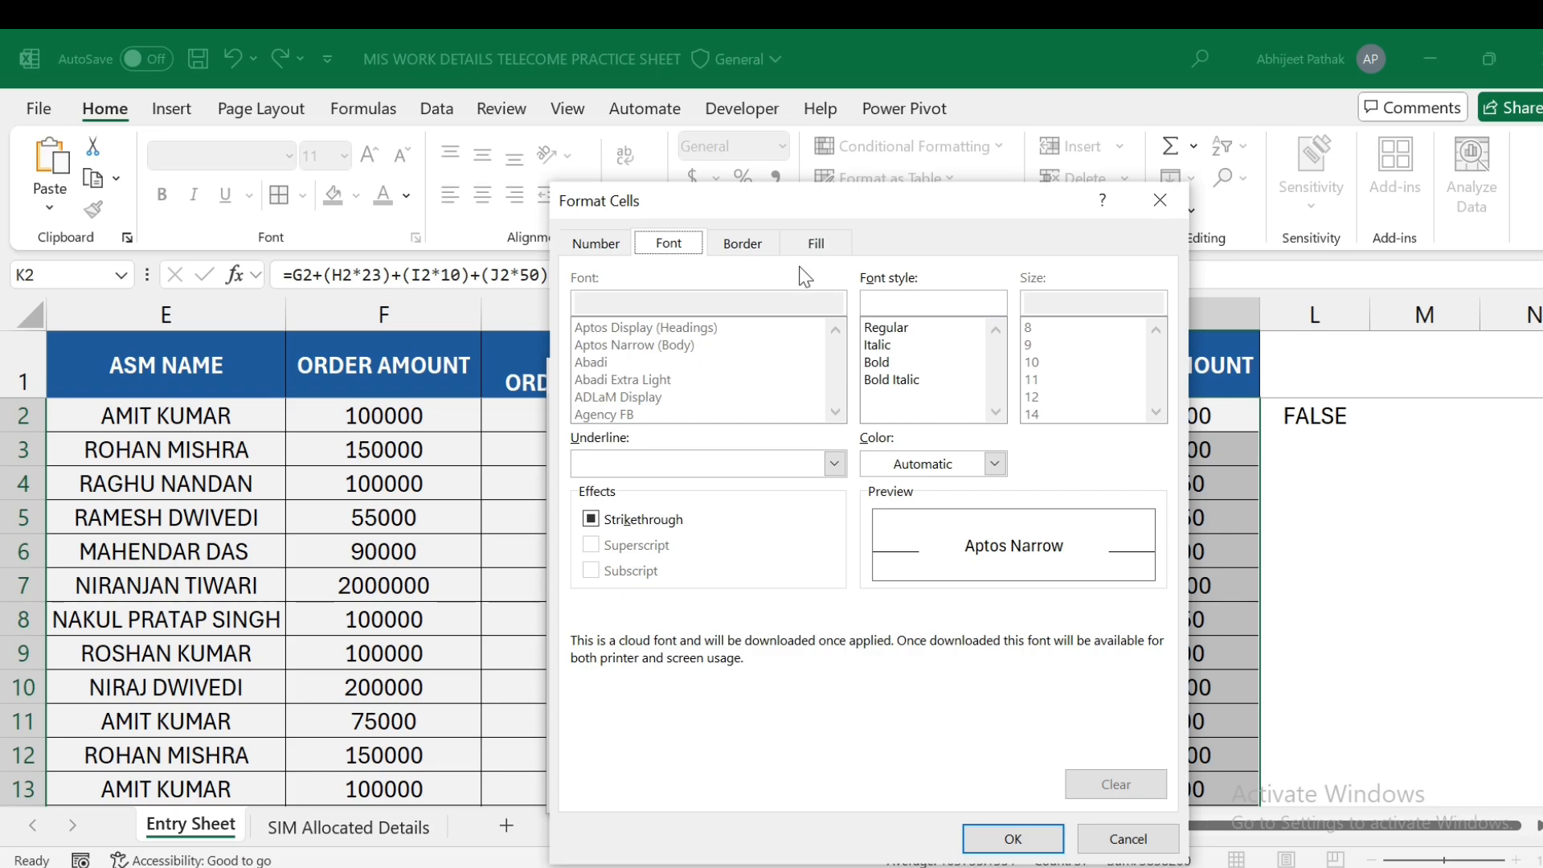
left_click(815, 245)
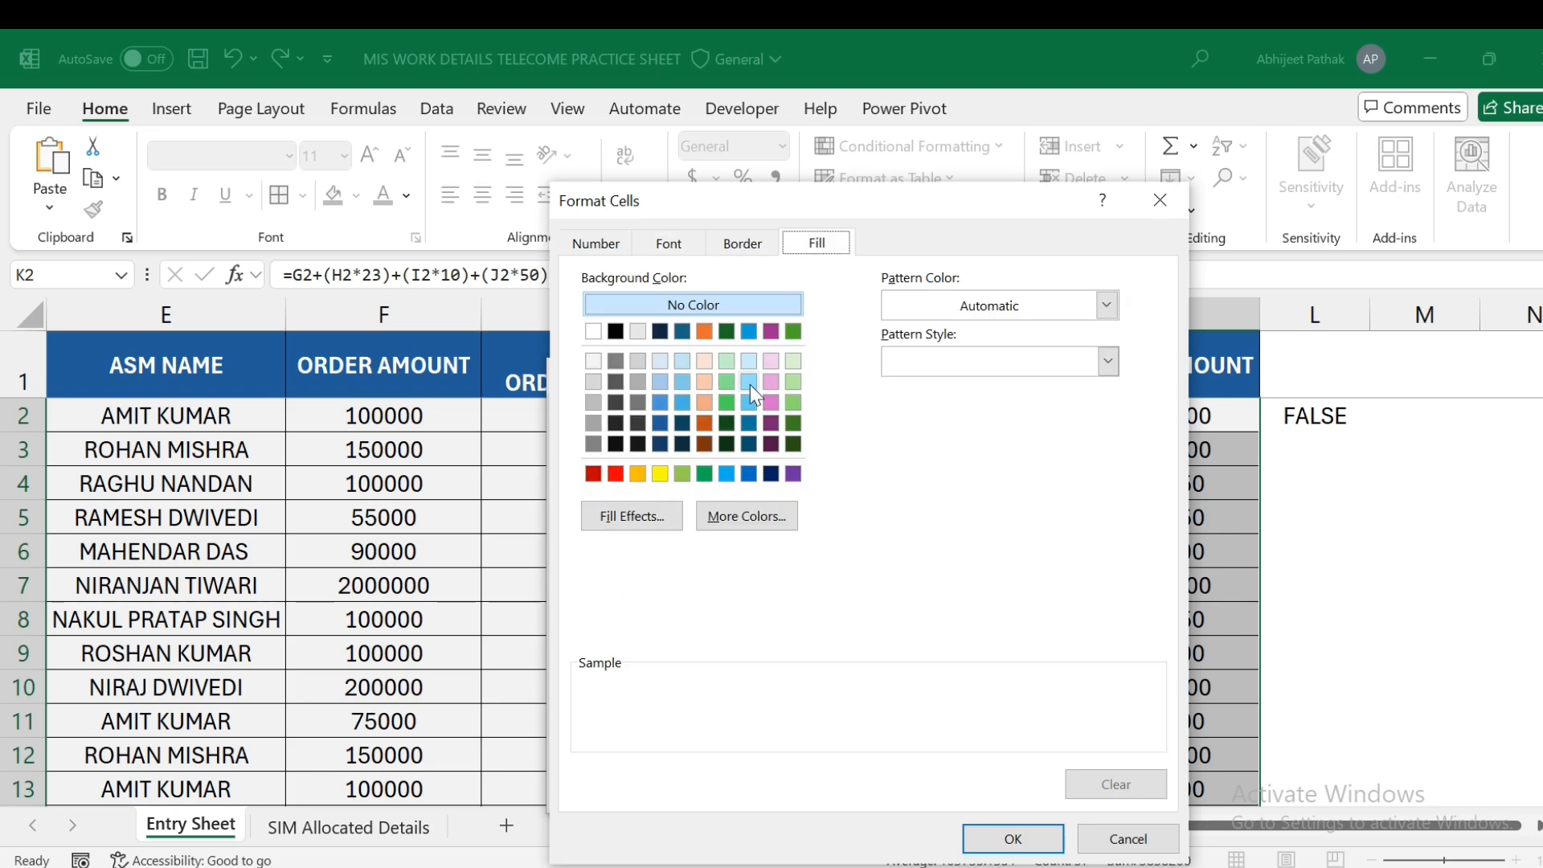
left_click(616, 474)
left_click(669, 243)
left_click(742, 243)
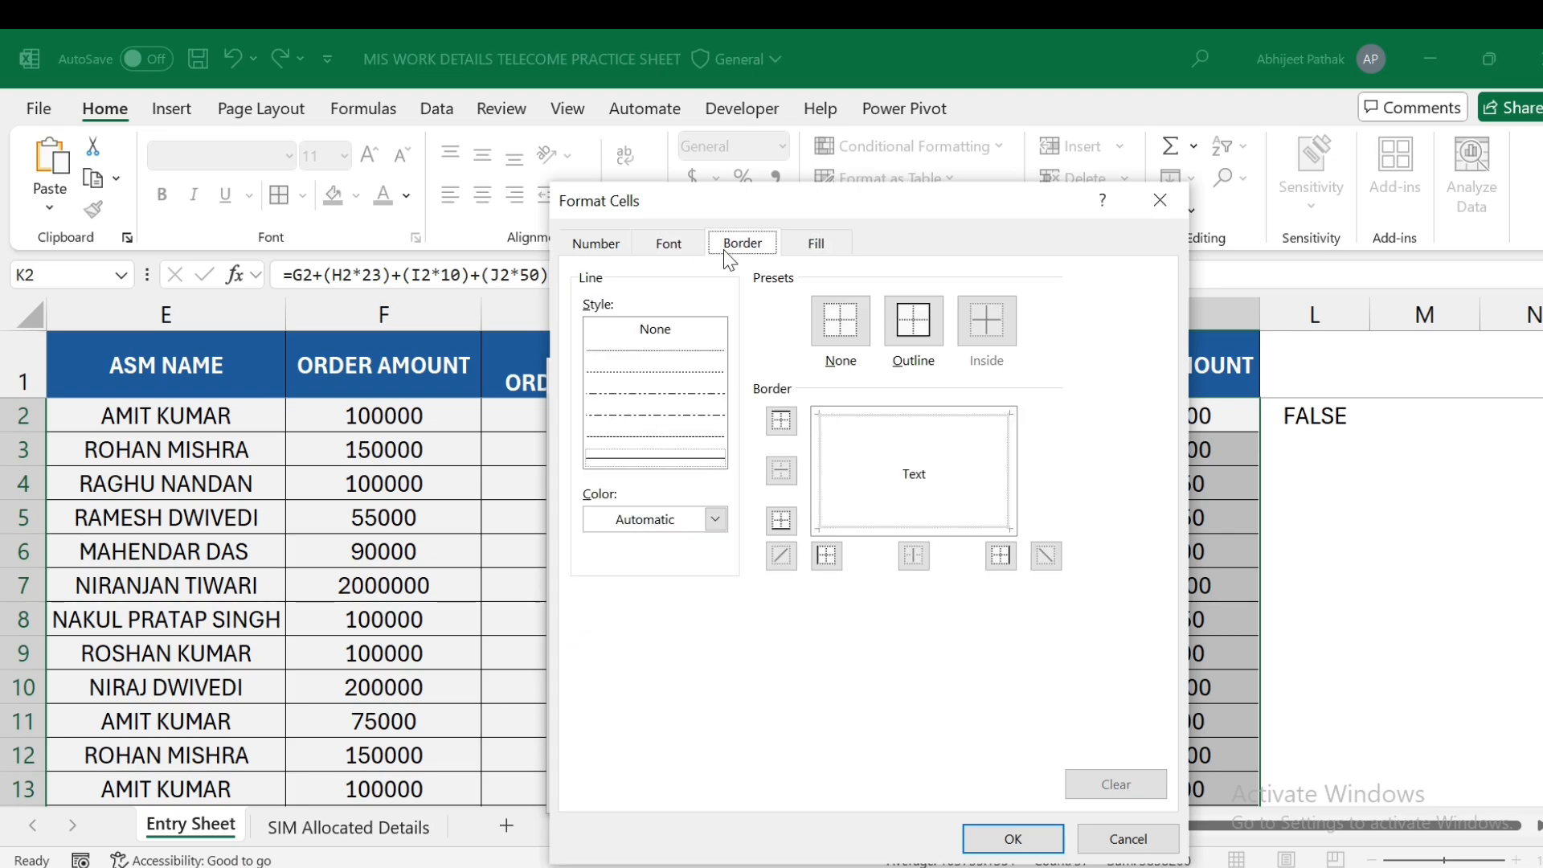
left_click(677, 244)
left_click(919, 467)
left_click(872, 558)
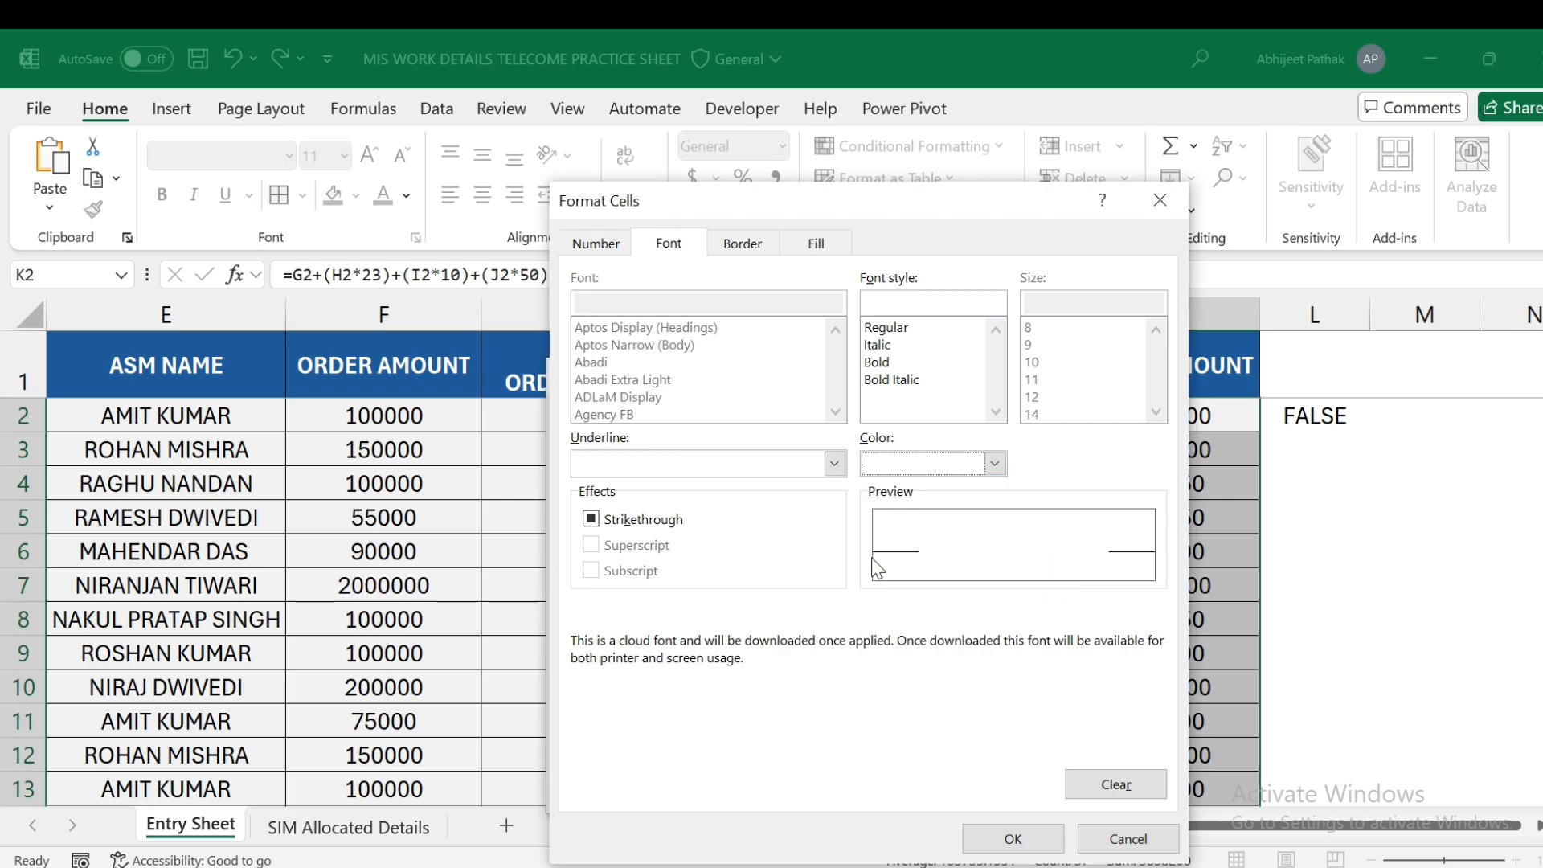
left_click(876, 363)
left_click(1029, 828)
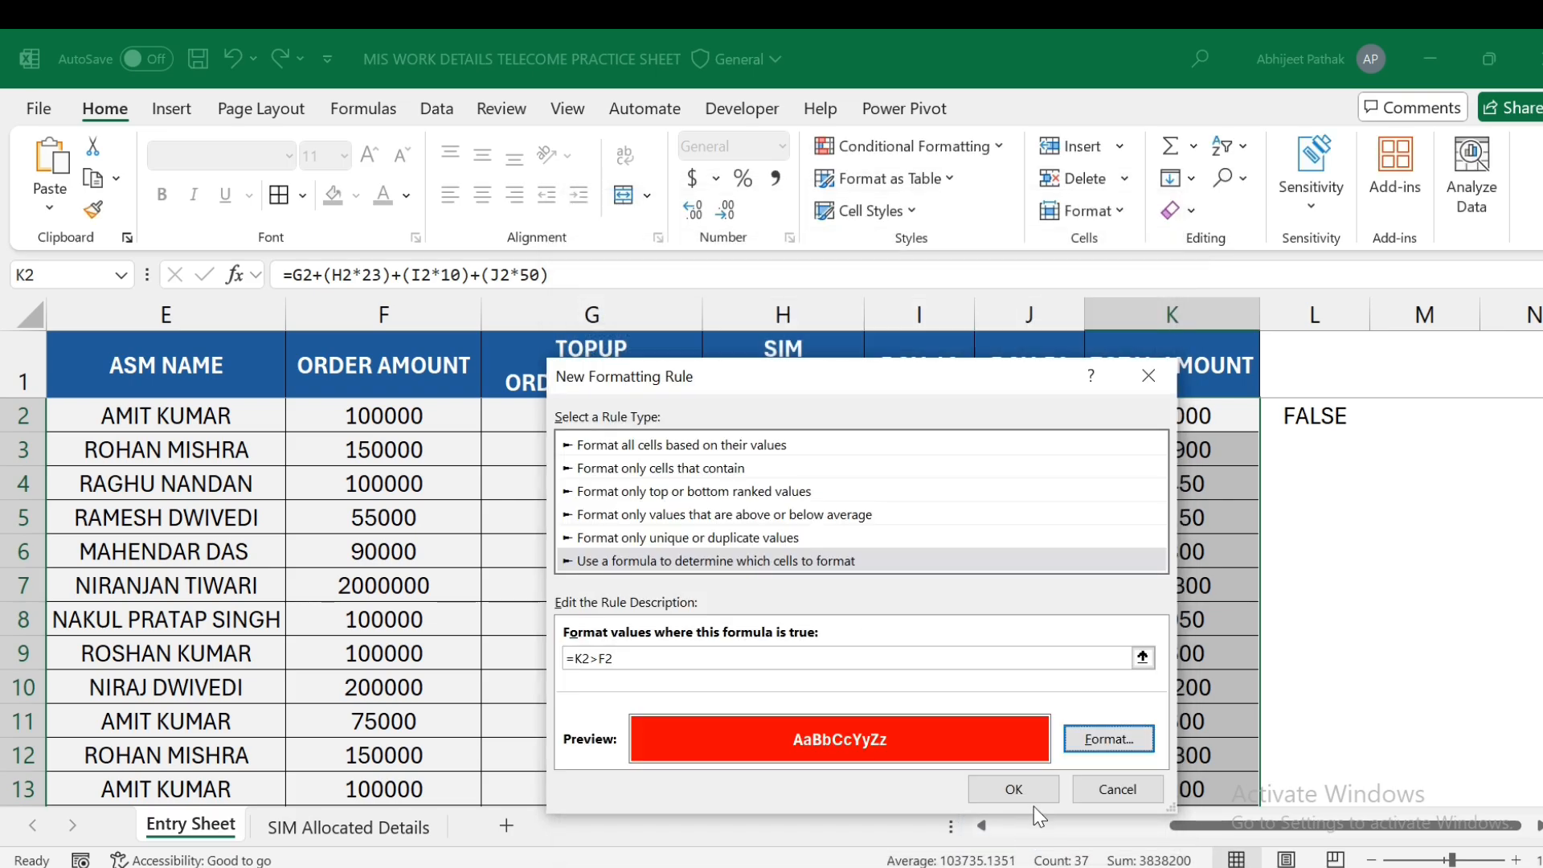
left_click(1035, 792)
- Clear the leftover FALSE value from cell L2
left_click(1301, 460)
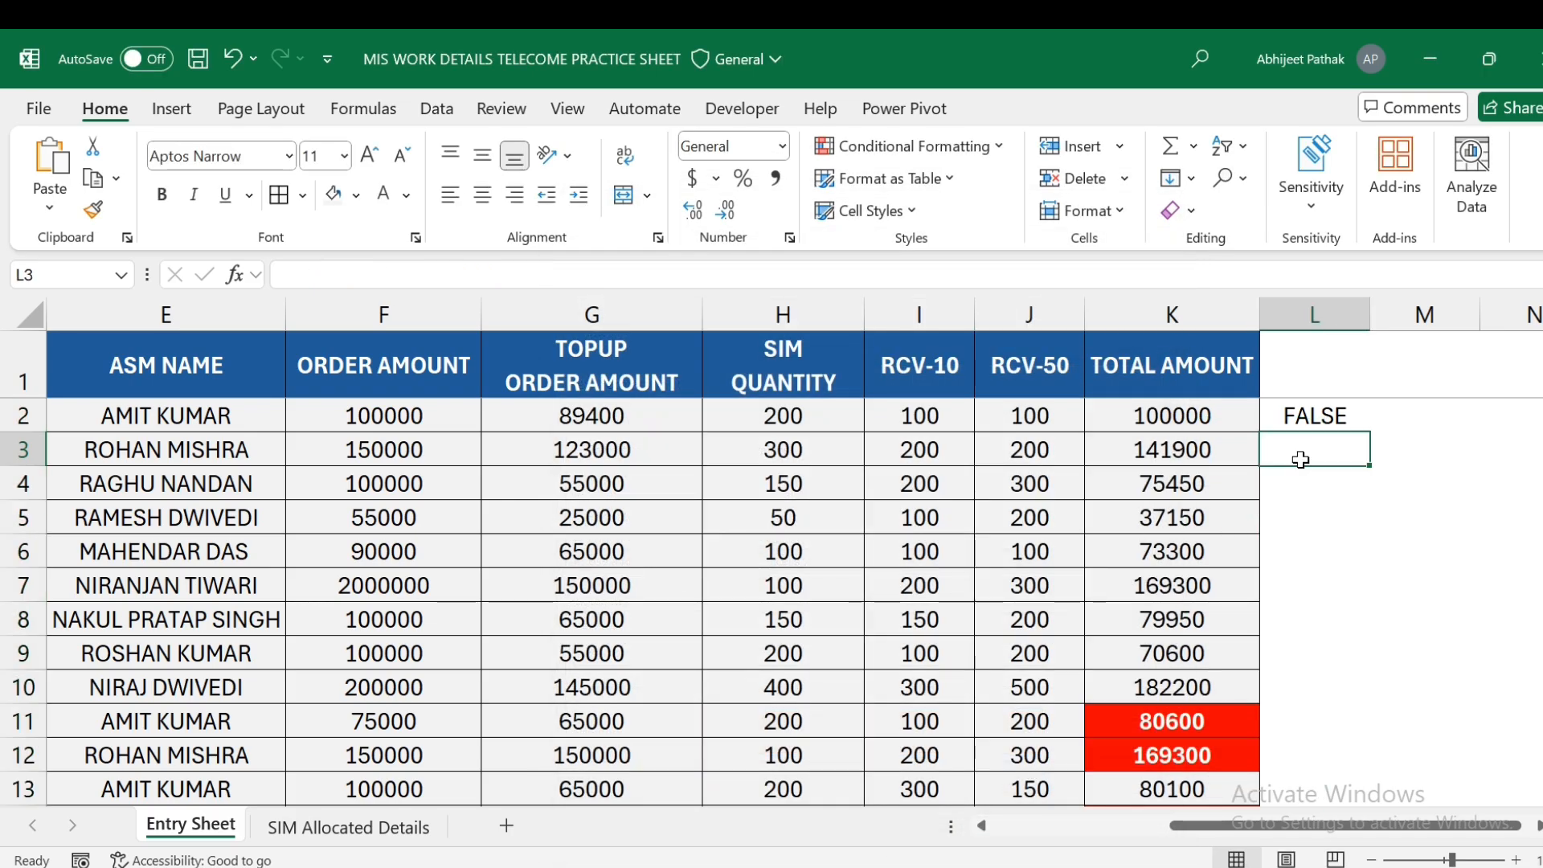
left_click(1328, 416)
key("Delete")
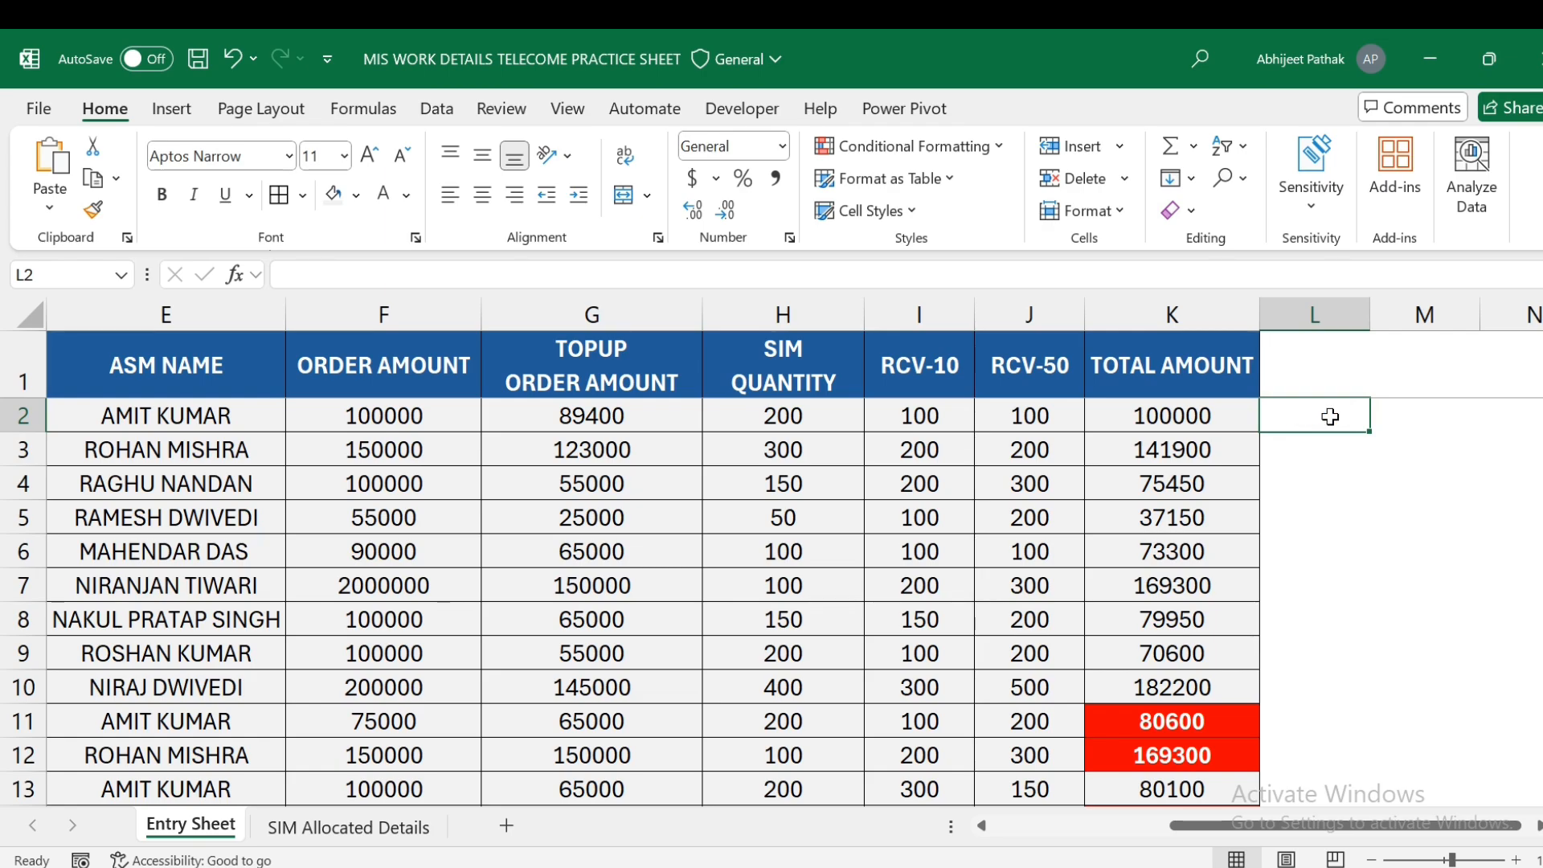
- Review the TOTAL AMOUNT rows to confirm red highlighting on totals like 64100, 97700 and 171450
left_click(1205, 606)
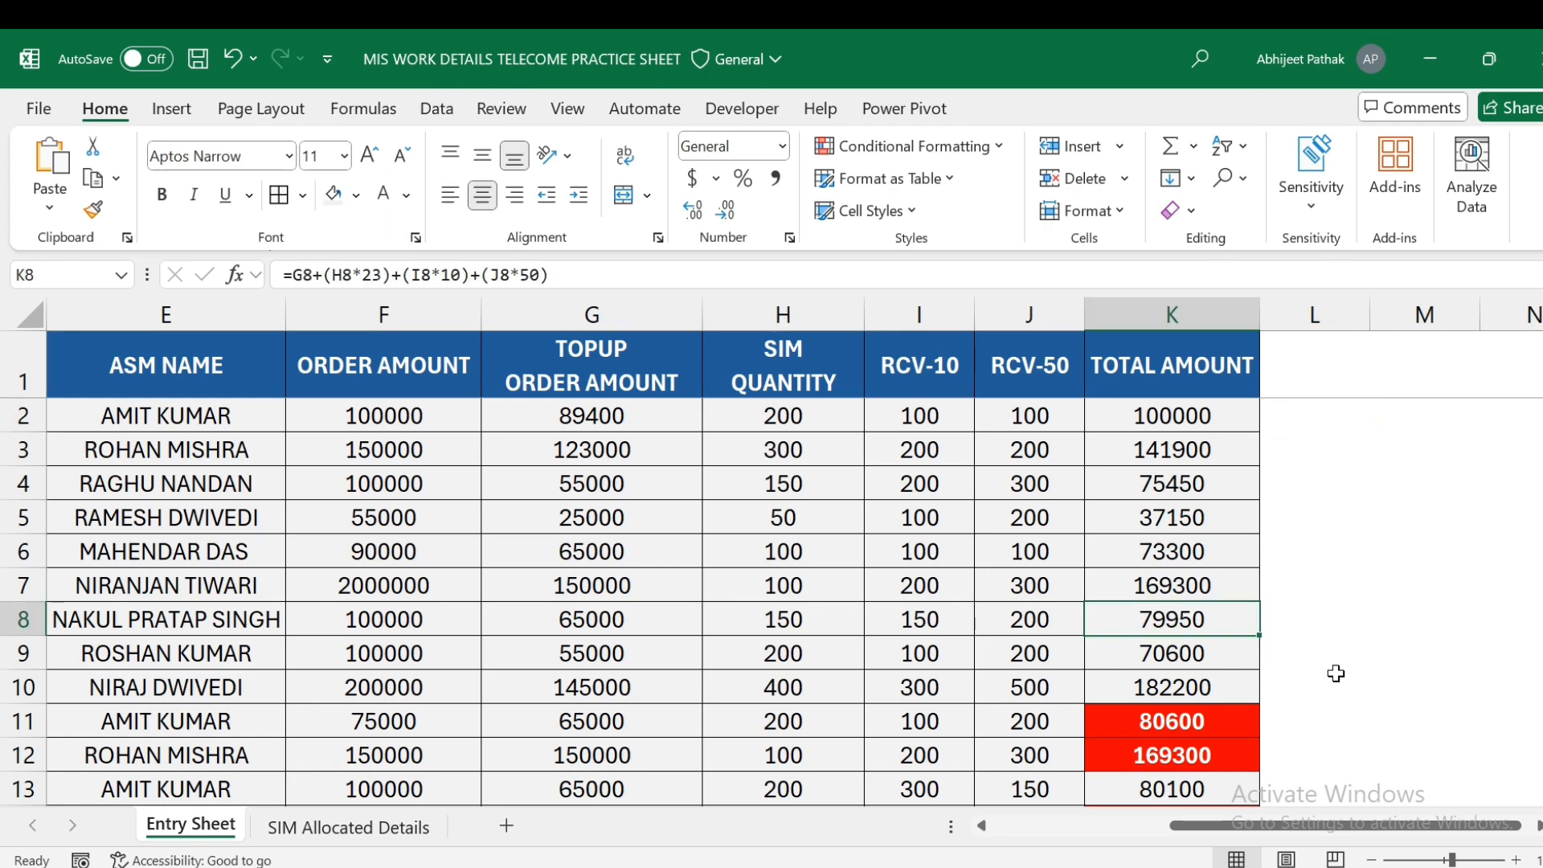
key("Down")
key("Down")
key("Down")
key("Left")
key("Left")
key("Left")
key("Left")
key("Left")
key("Left")
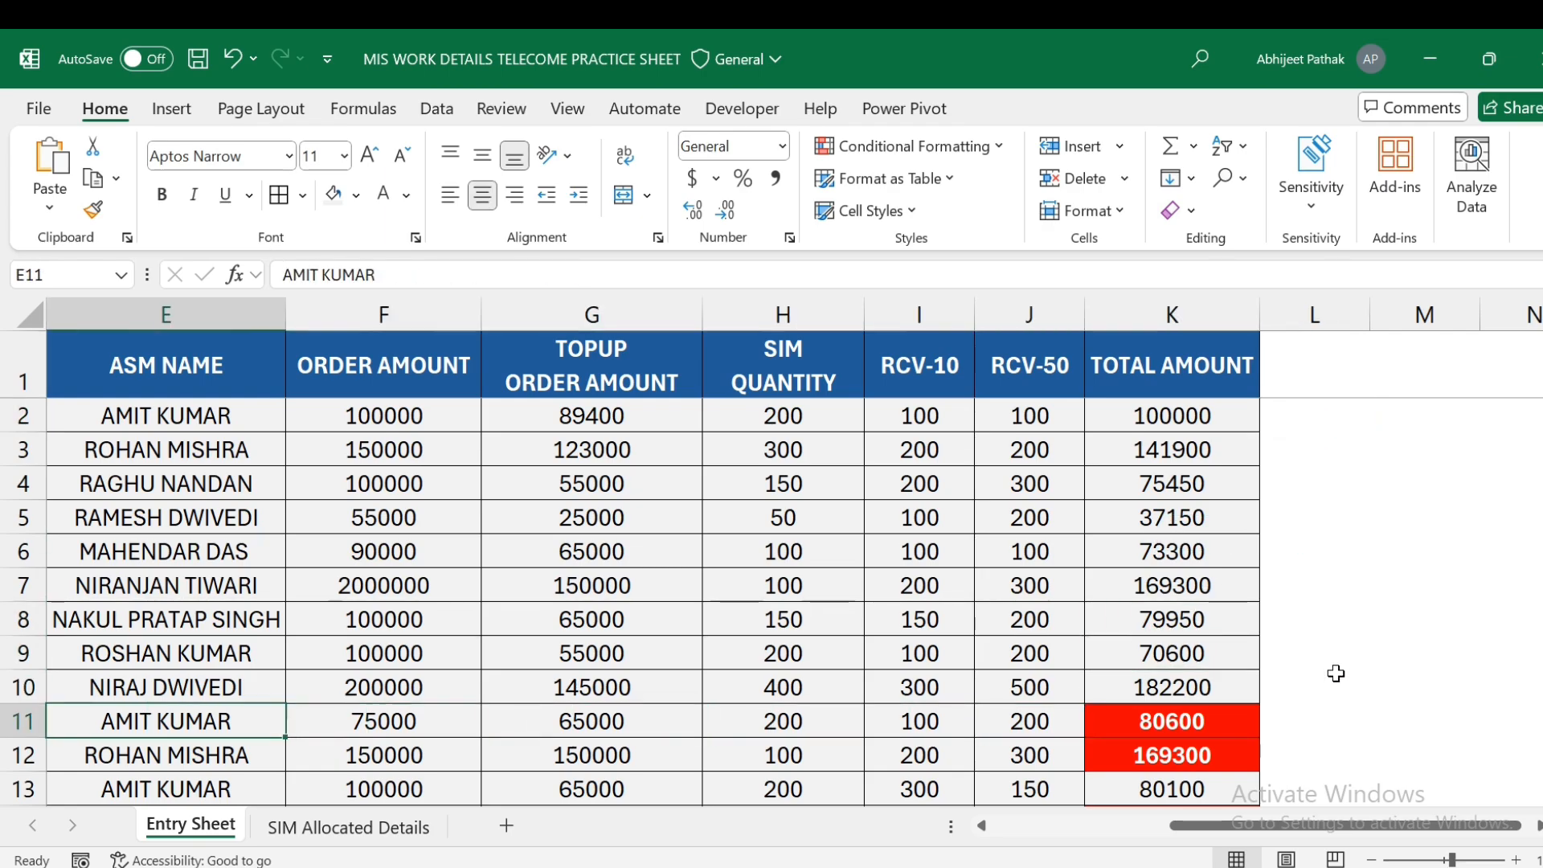
key("Down")
key("Down")
key("Down")
key("Up")
key("Up")
key("Right")
key("Right")
key("Right")
key("Right")
key("Right")
key("Right")
key("Down")
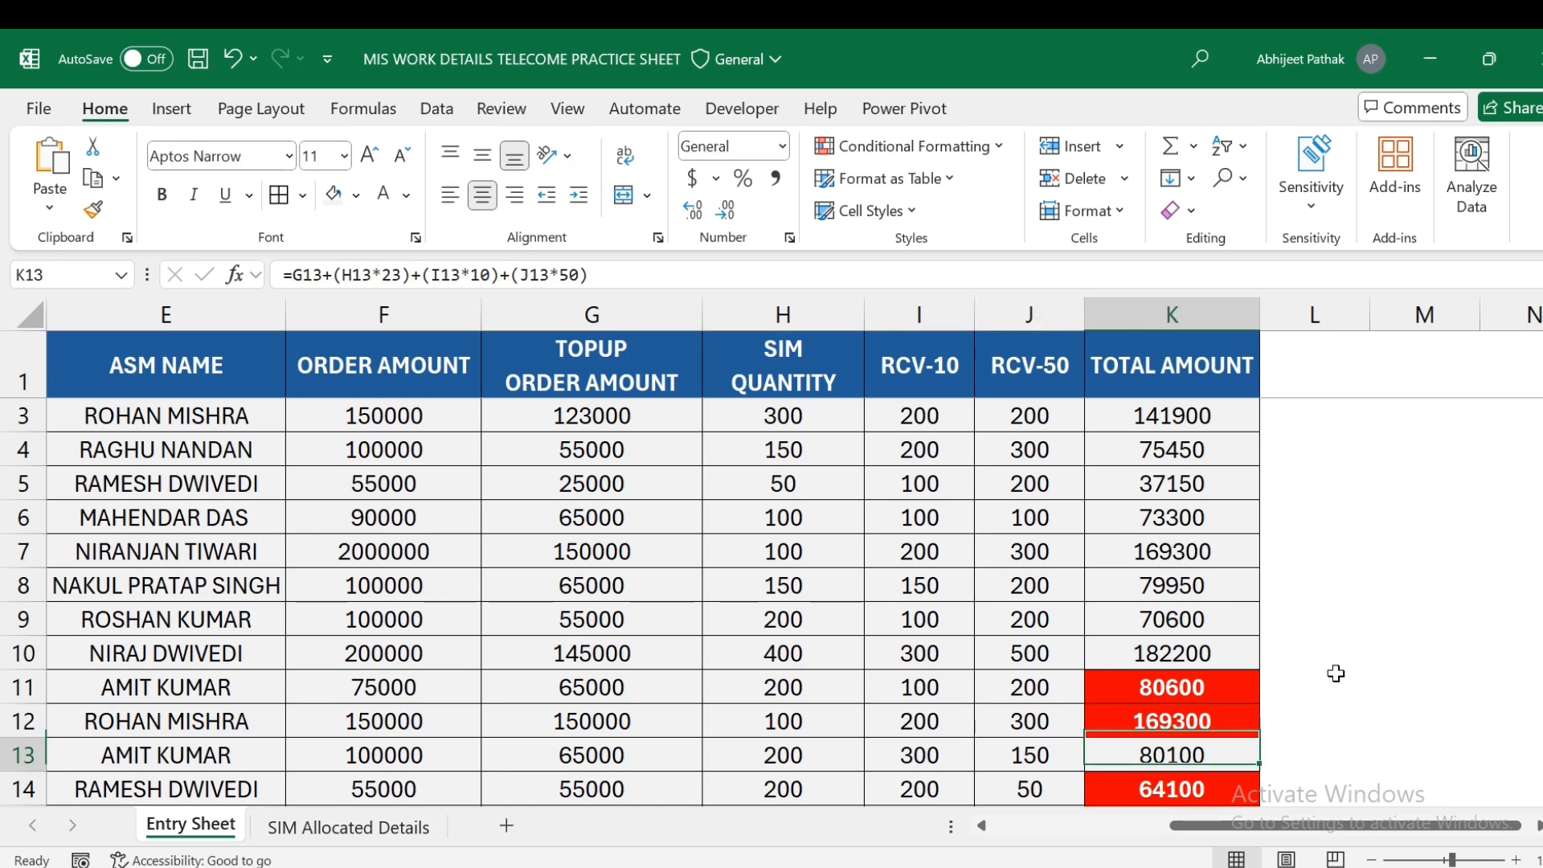
key("Down")
key("Down")
key("Down")
key("Down")
key("Down")
key("Down")
key("Down")
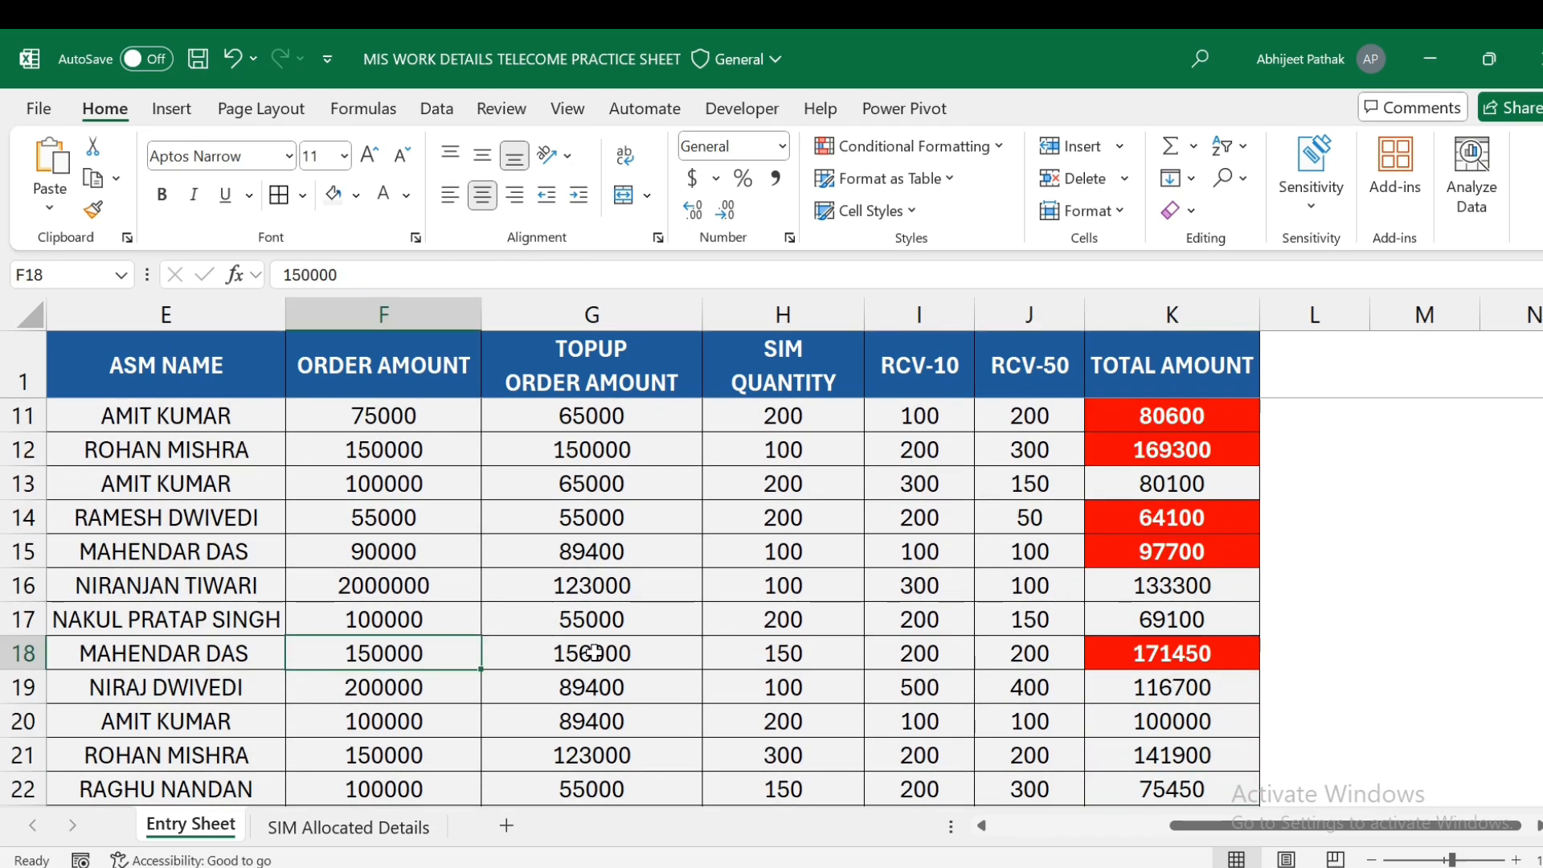
left_click(594, 652)
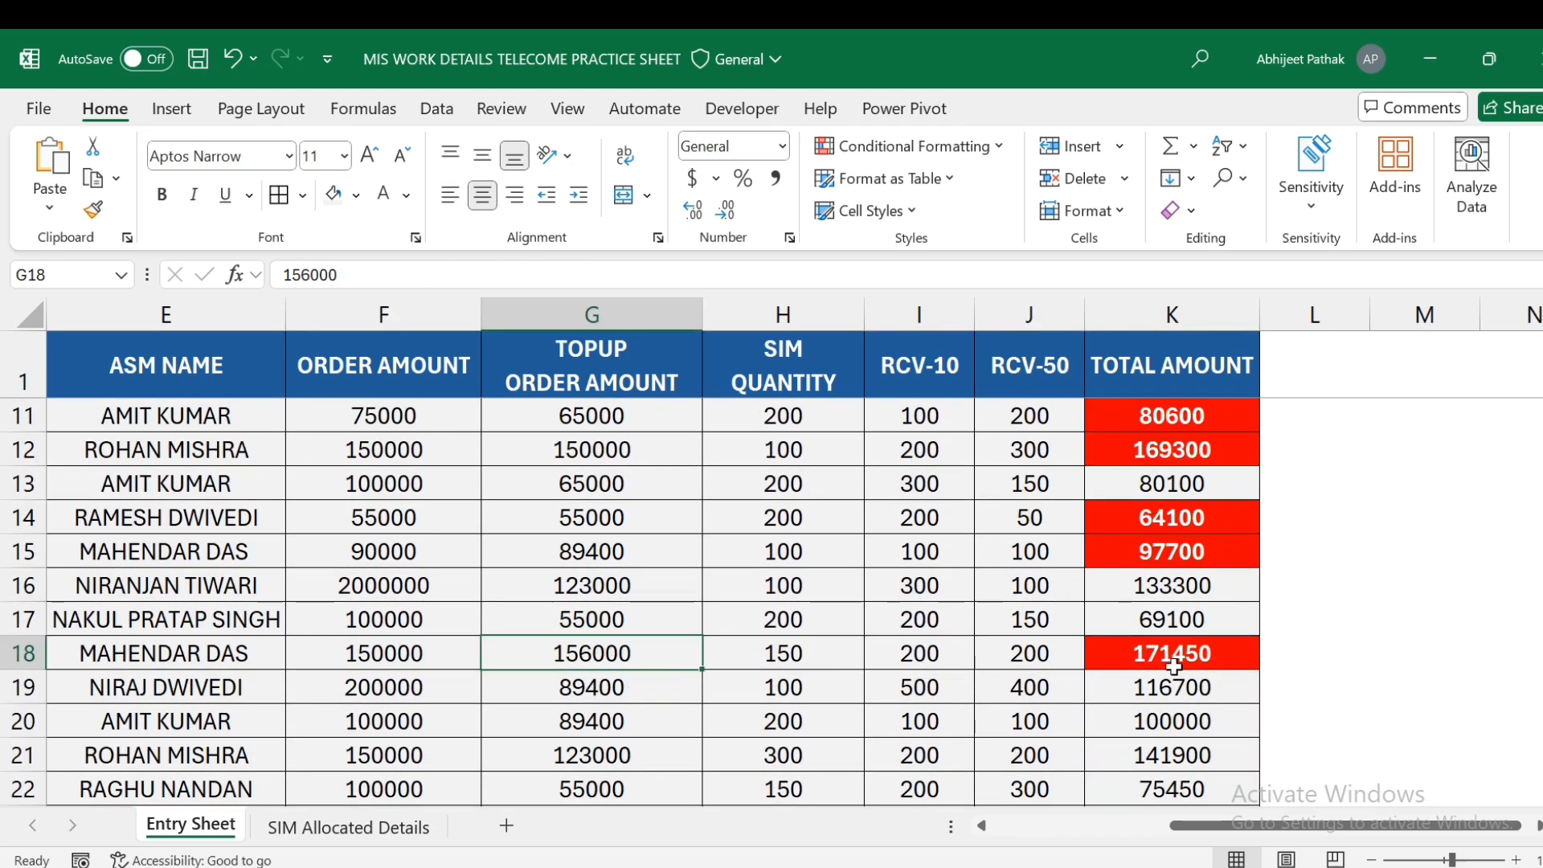
scroll(568, 707, "down", 2)
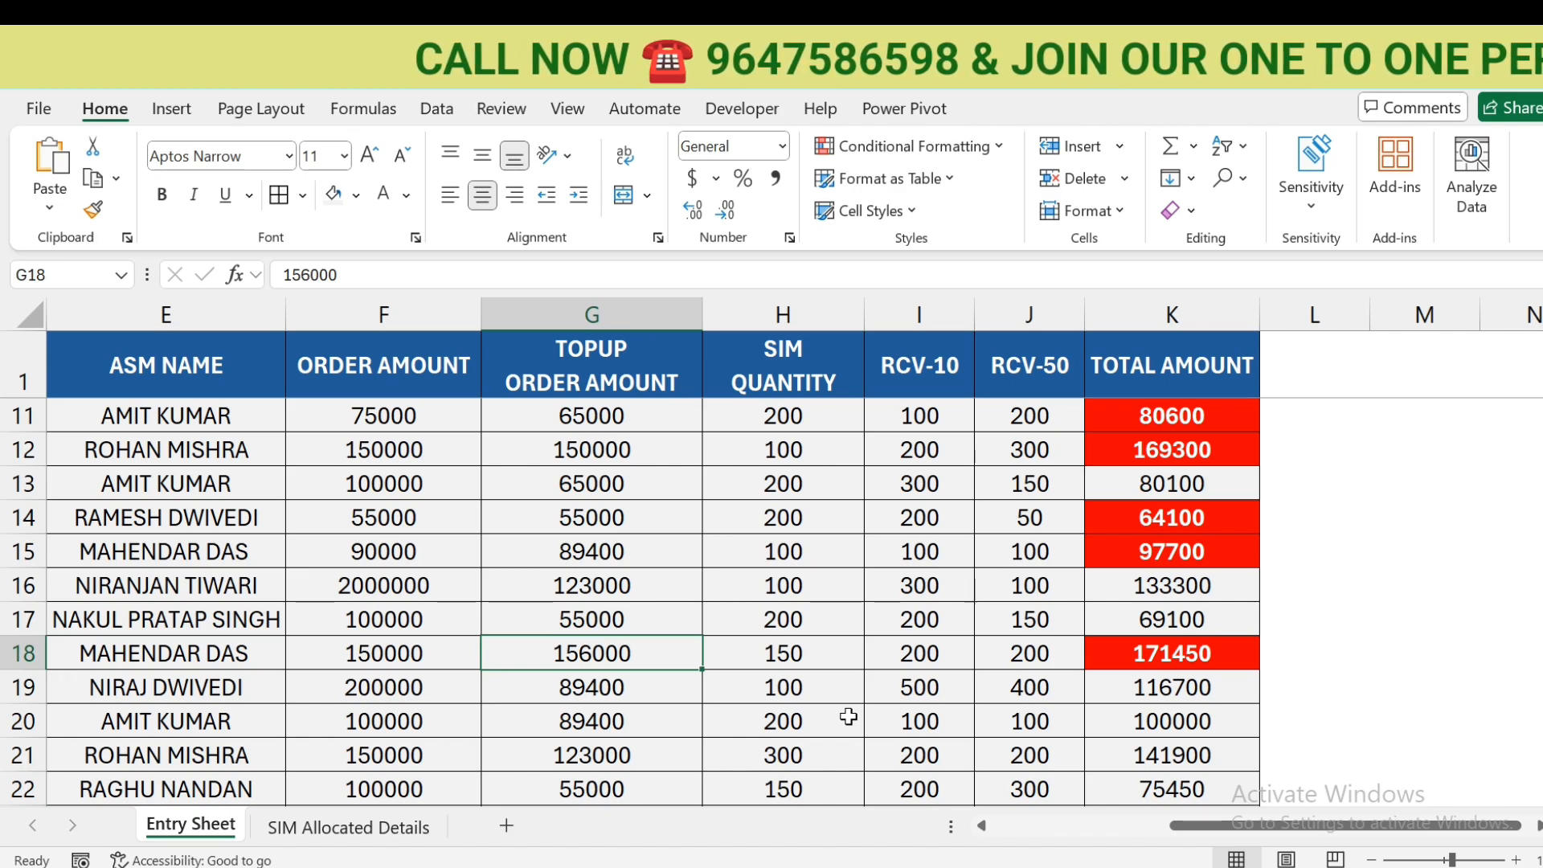
scroll(847, 716, "up", 2)
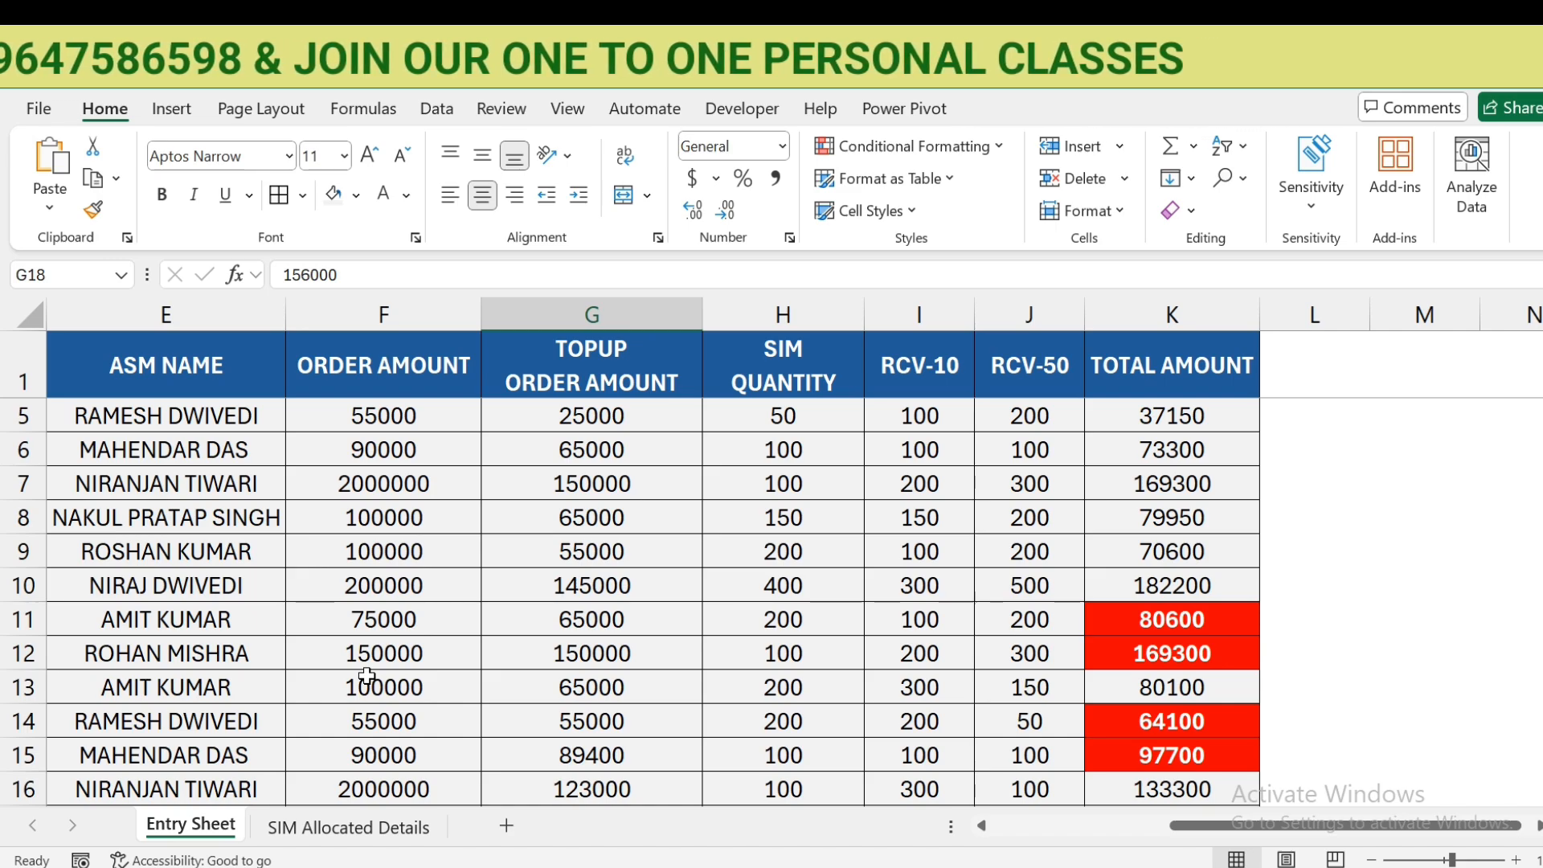
- On the SIM Allocated Details sheet, delete the 16900 total from D13
left_click(348, 827)
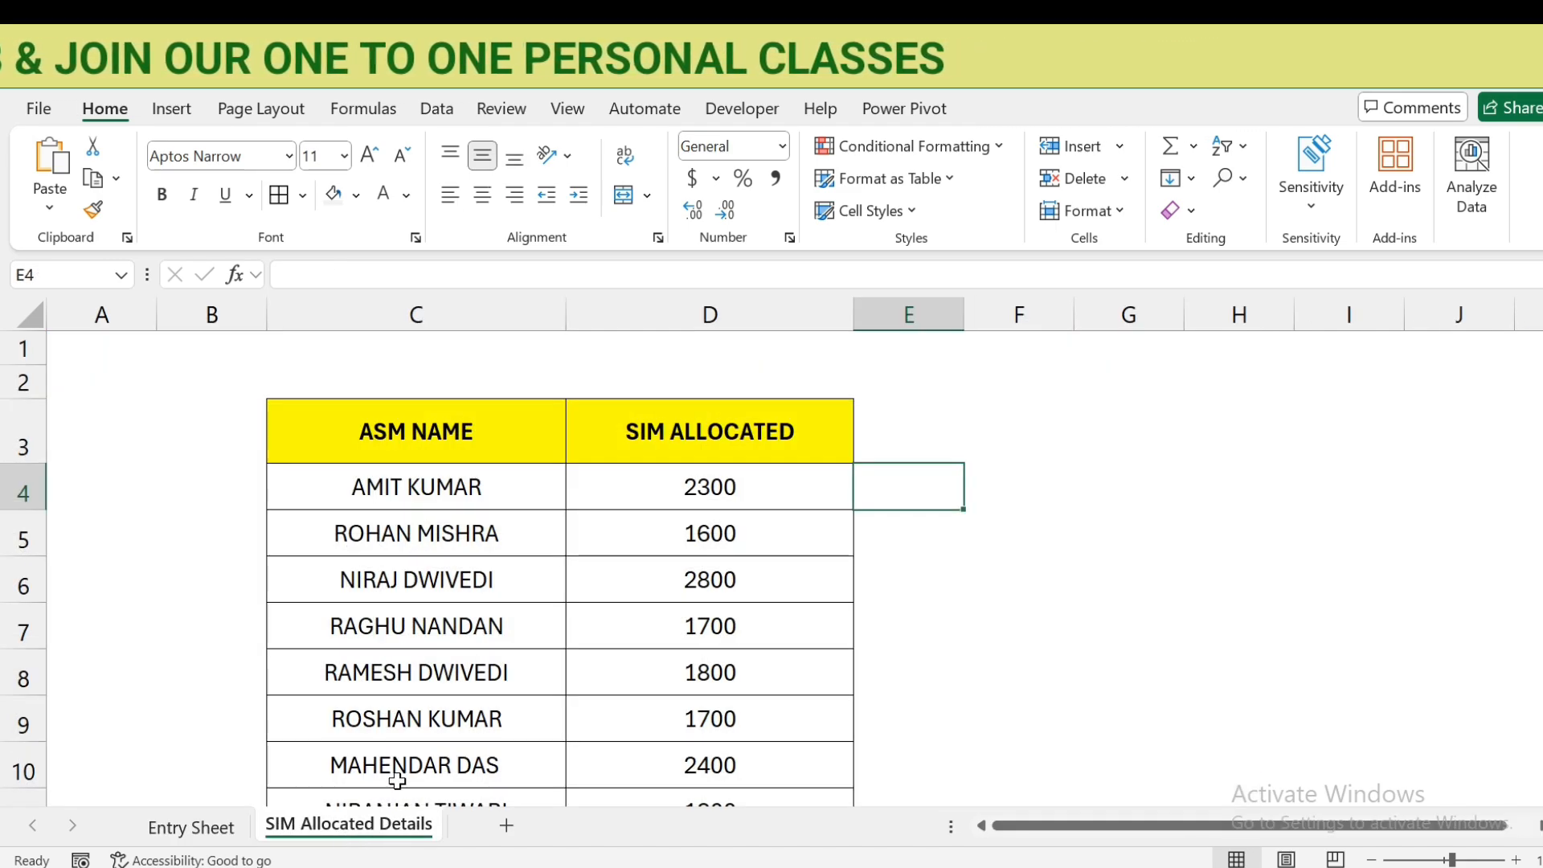
left_click(511, 441)
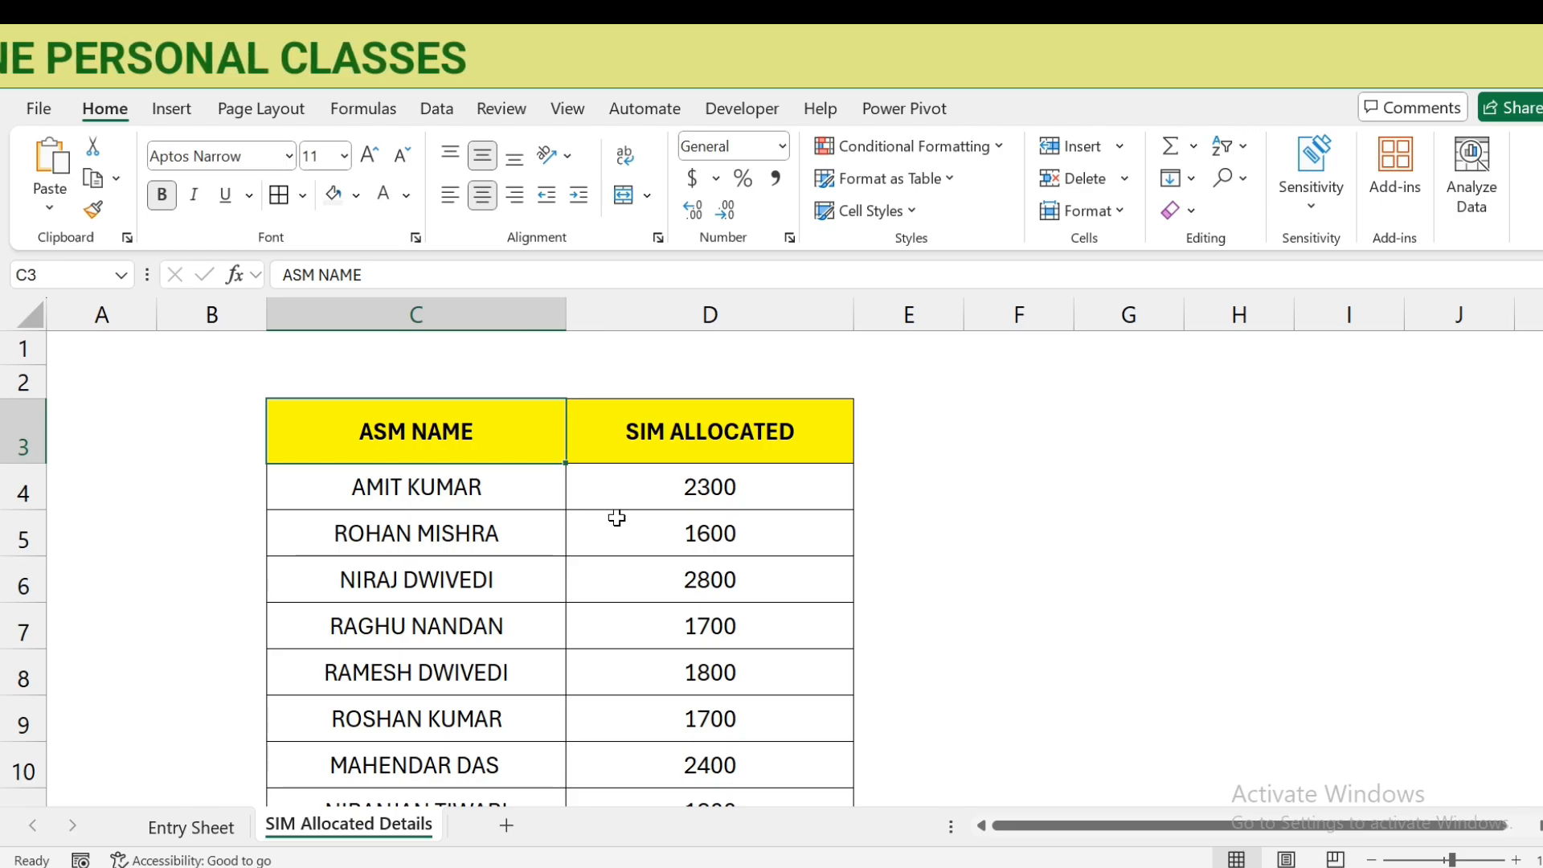
scroll(595, 506, "down", 2)
scroll(585, 499, "up", 1)
left_click(724, 792)
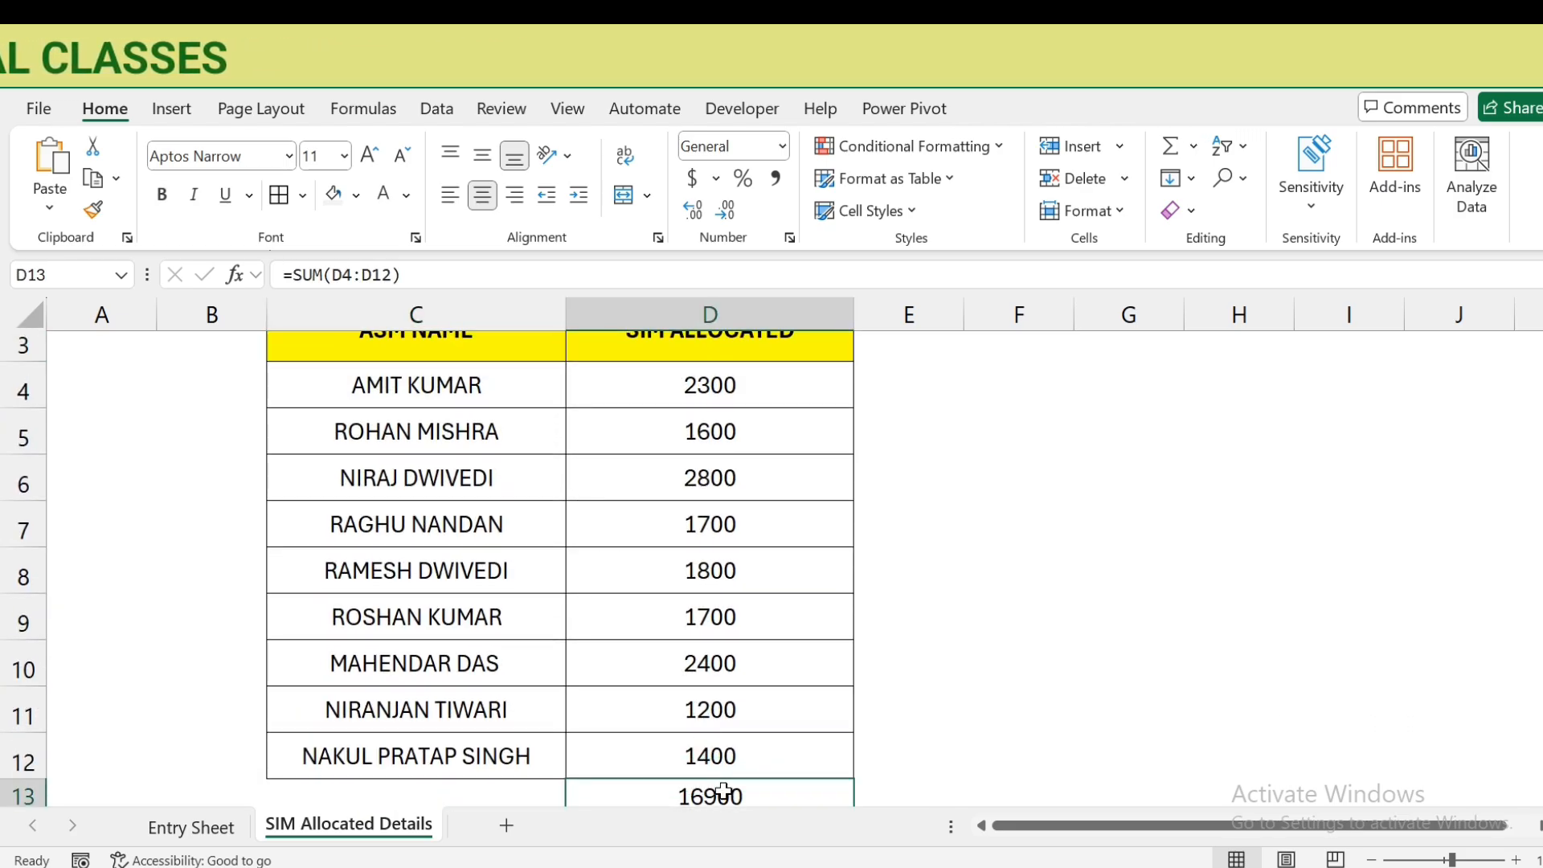
key("Delete")
scroll(723, 792, "down", 2)
scroll(472, 492, "up", 3)
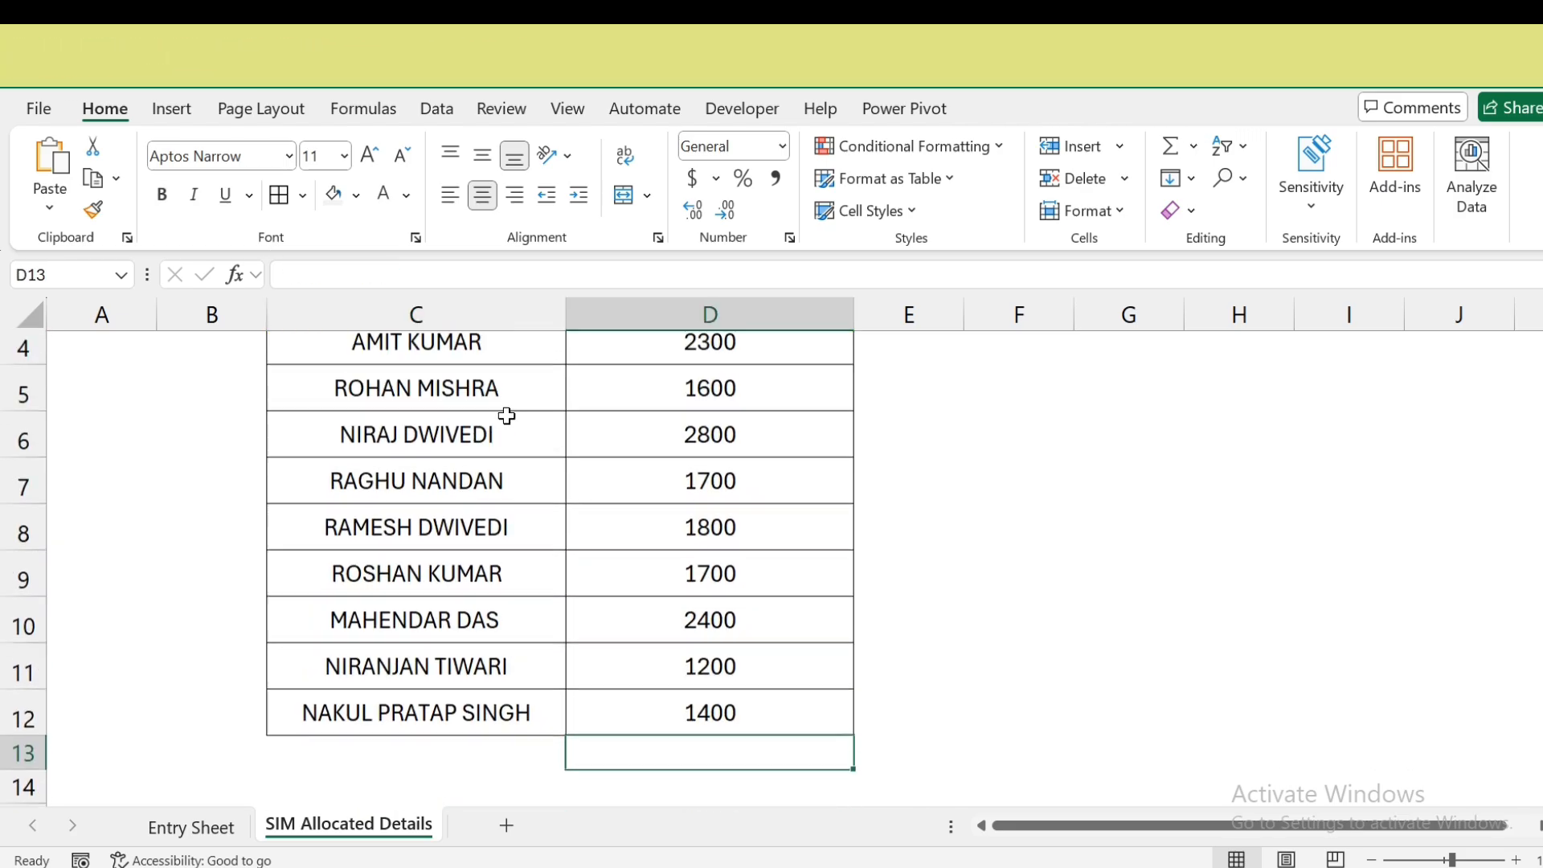
scroll(481, 357, "up", 1)
- Convert the SIM list C3:D12 into a table, then return to the Entry Sheet
left_click(475, 441)
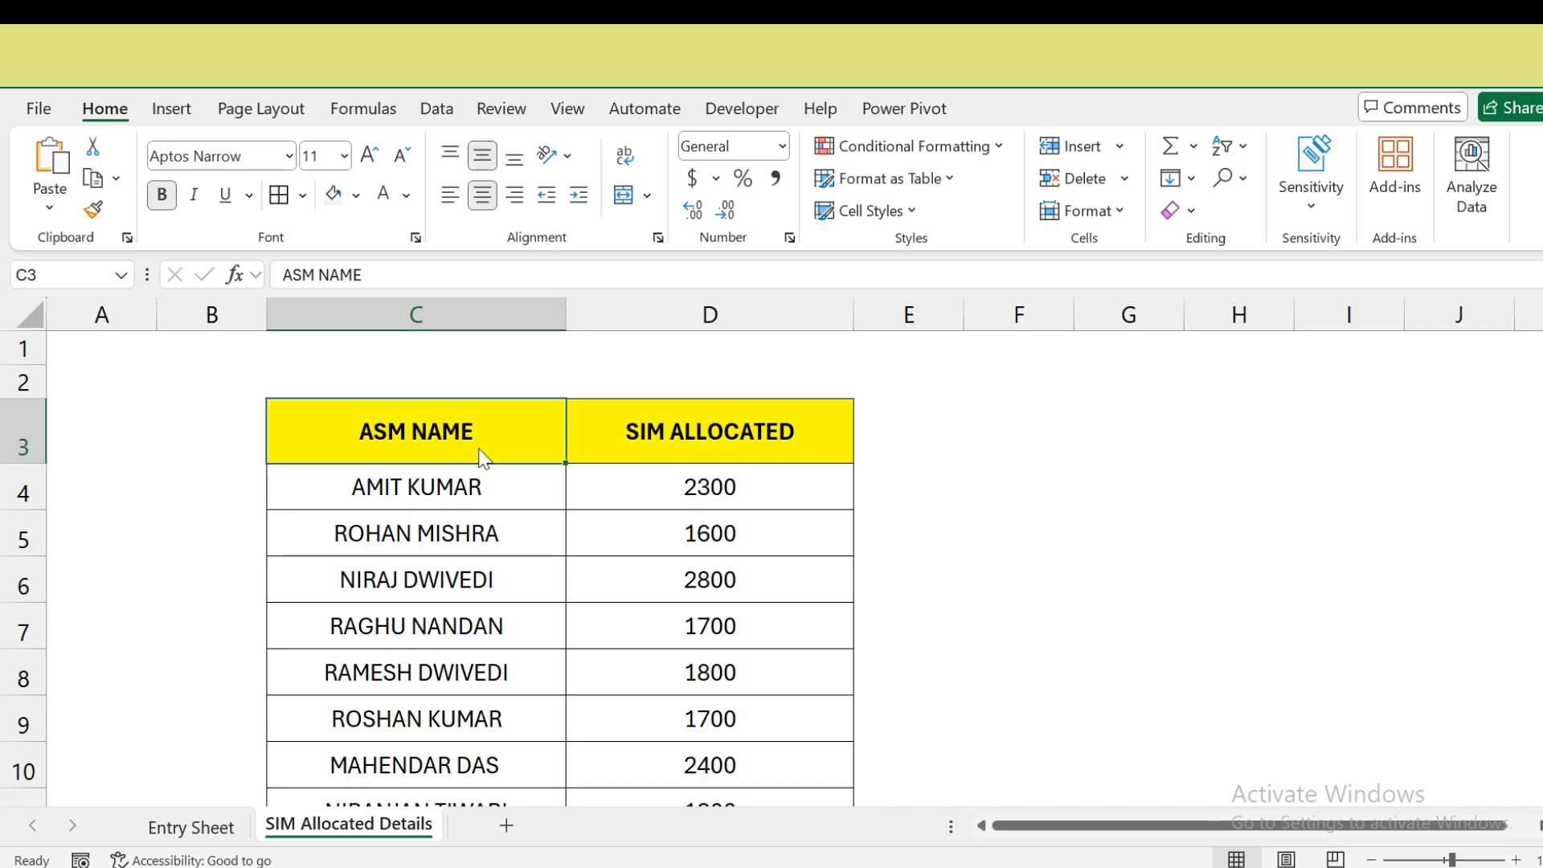
scroll(482, 446, "down", 1)
key("ctrl+t")
left_click(835, 640)
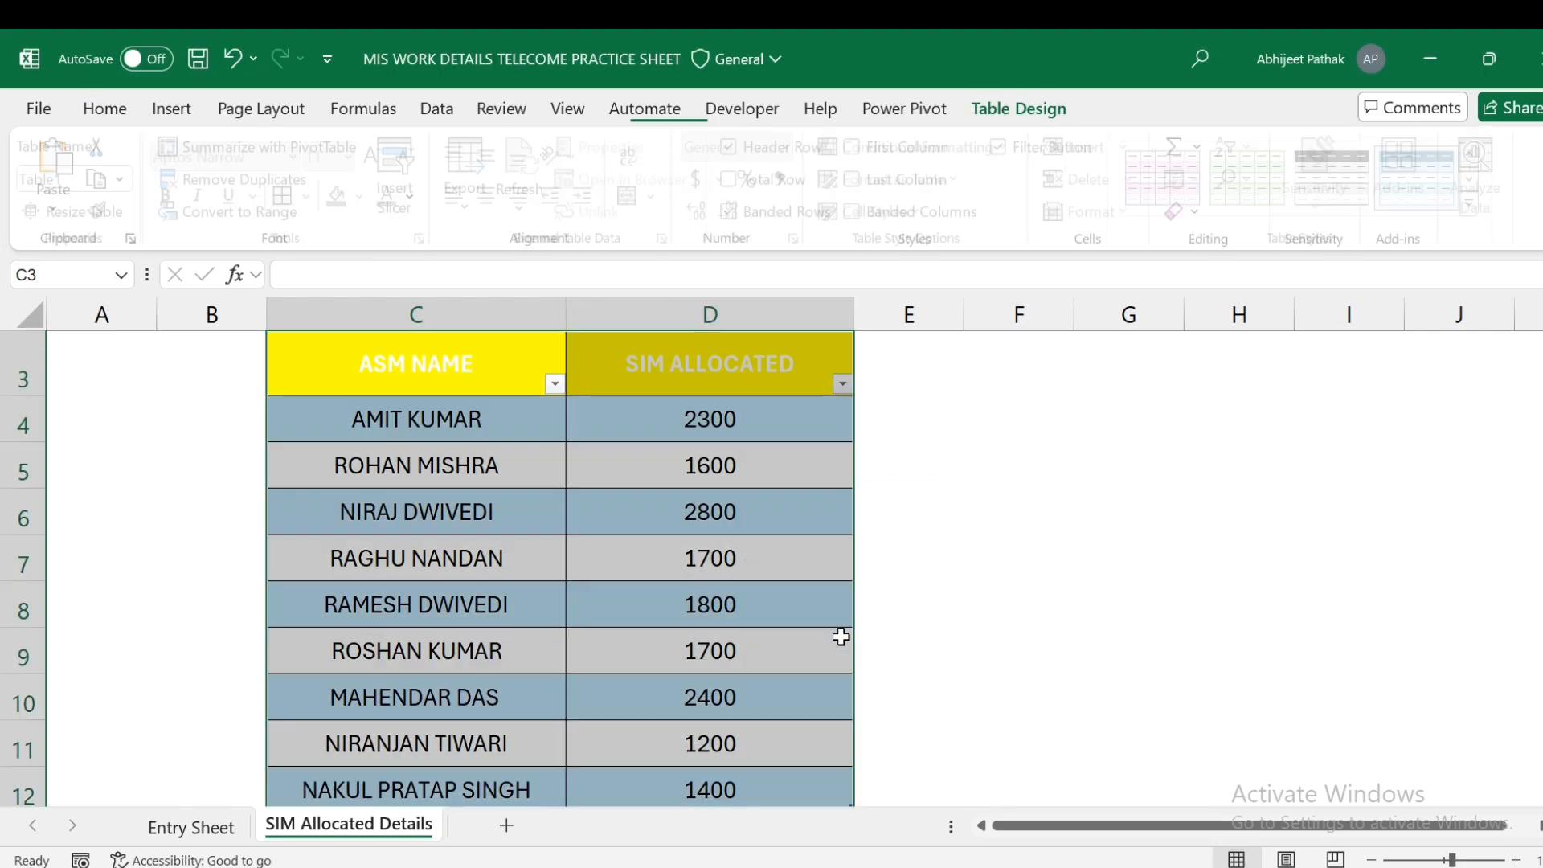
scroll(843, 524, "up", 1)
left_click(190, 828)
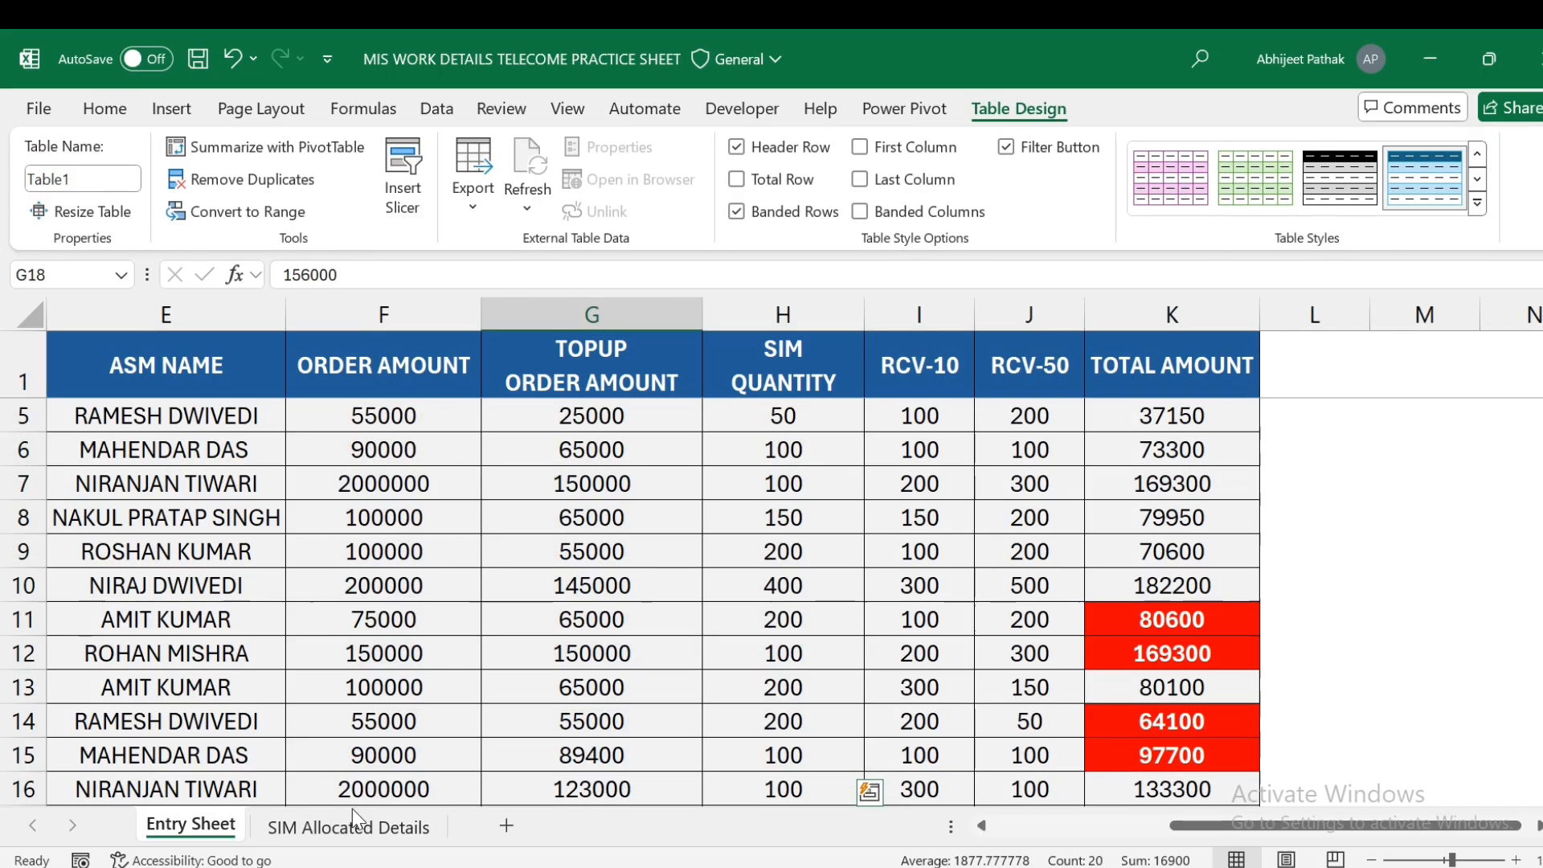
scroll(1093, 564, "down", 4)
scroll(1093, 563, "down", 15)
scroll(1082, 562, "up", 20)
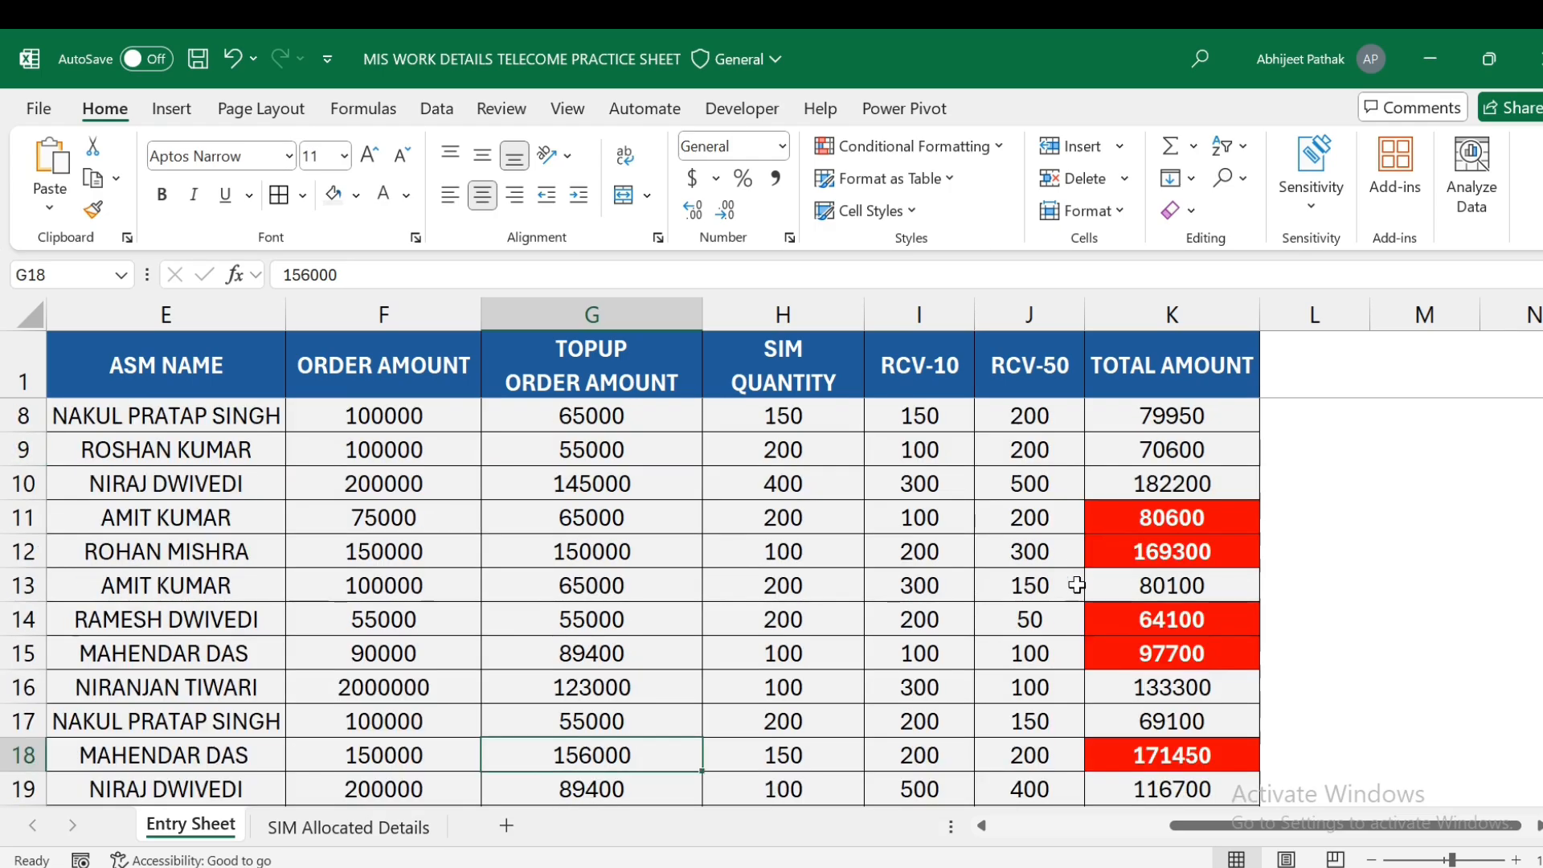
- Convert the Entry Sheet range A1:K38 into a table with headers, named Table2
left_click(174, 367)
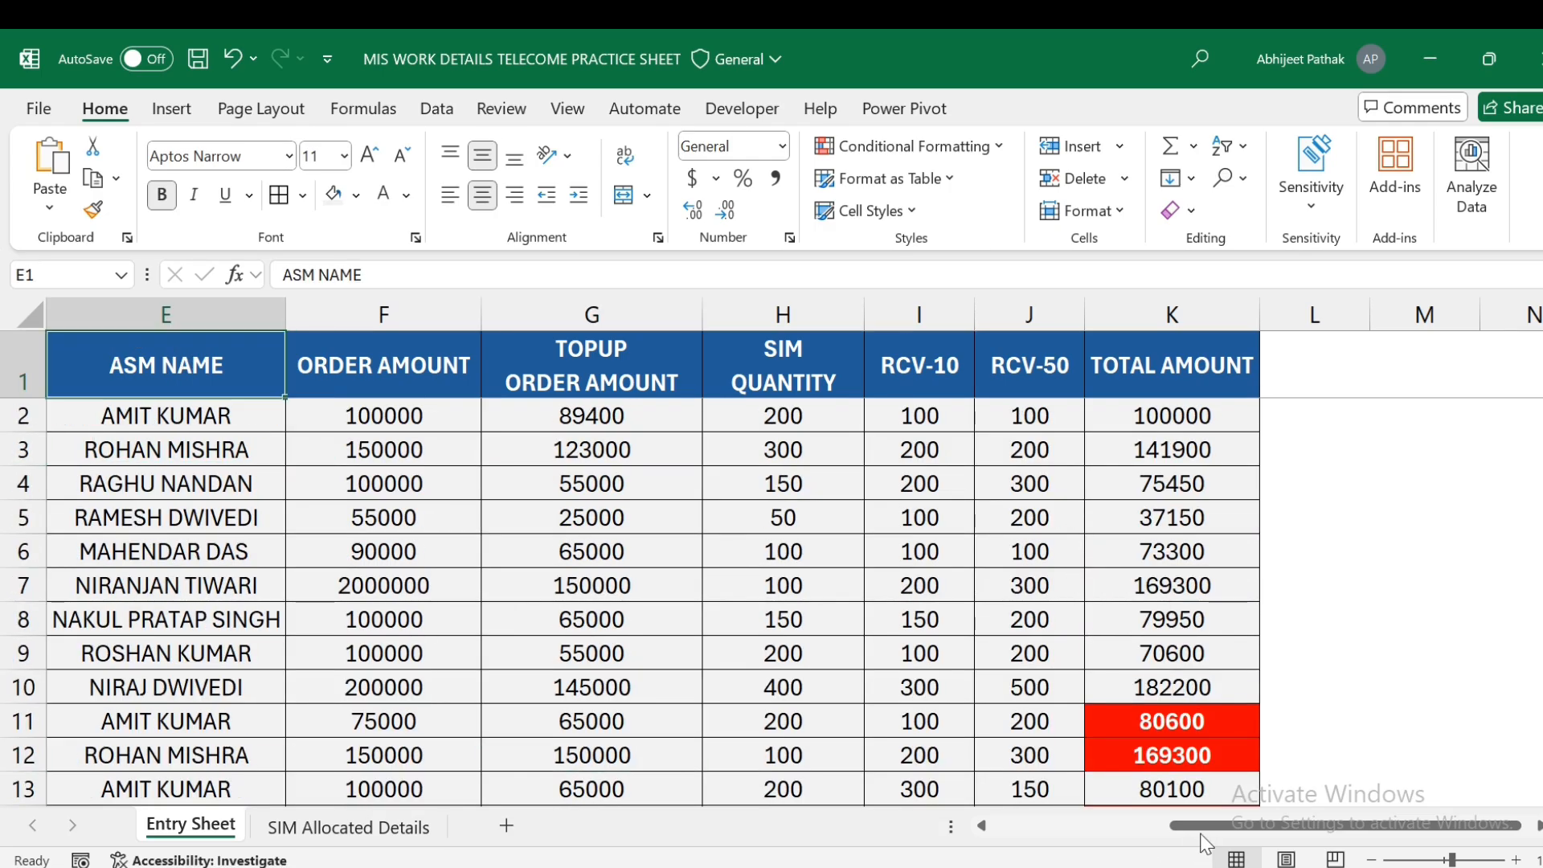
left_click_drag(1203, 837, 922, 818)
key("ctrl+t")
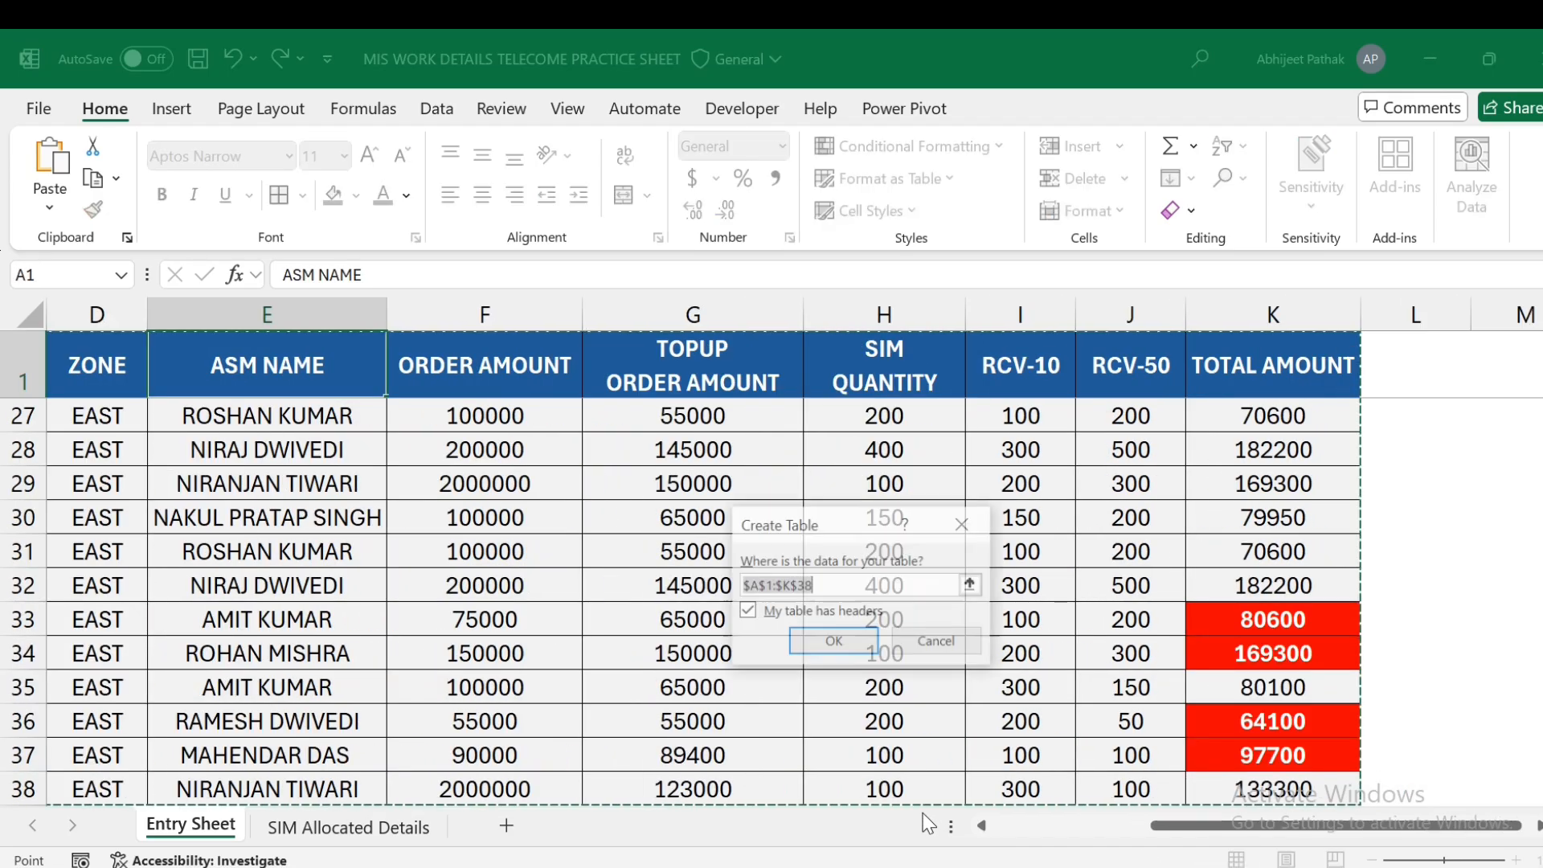
left_click(833, 641)
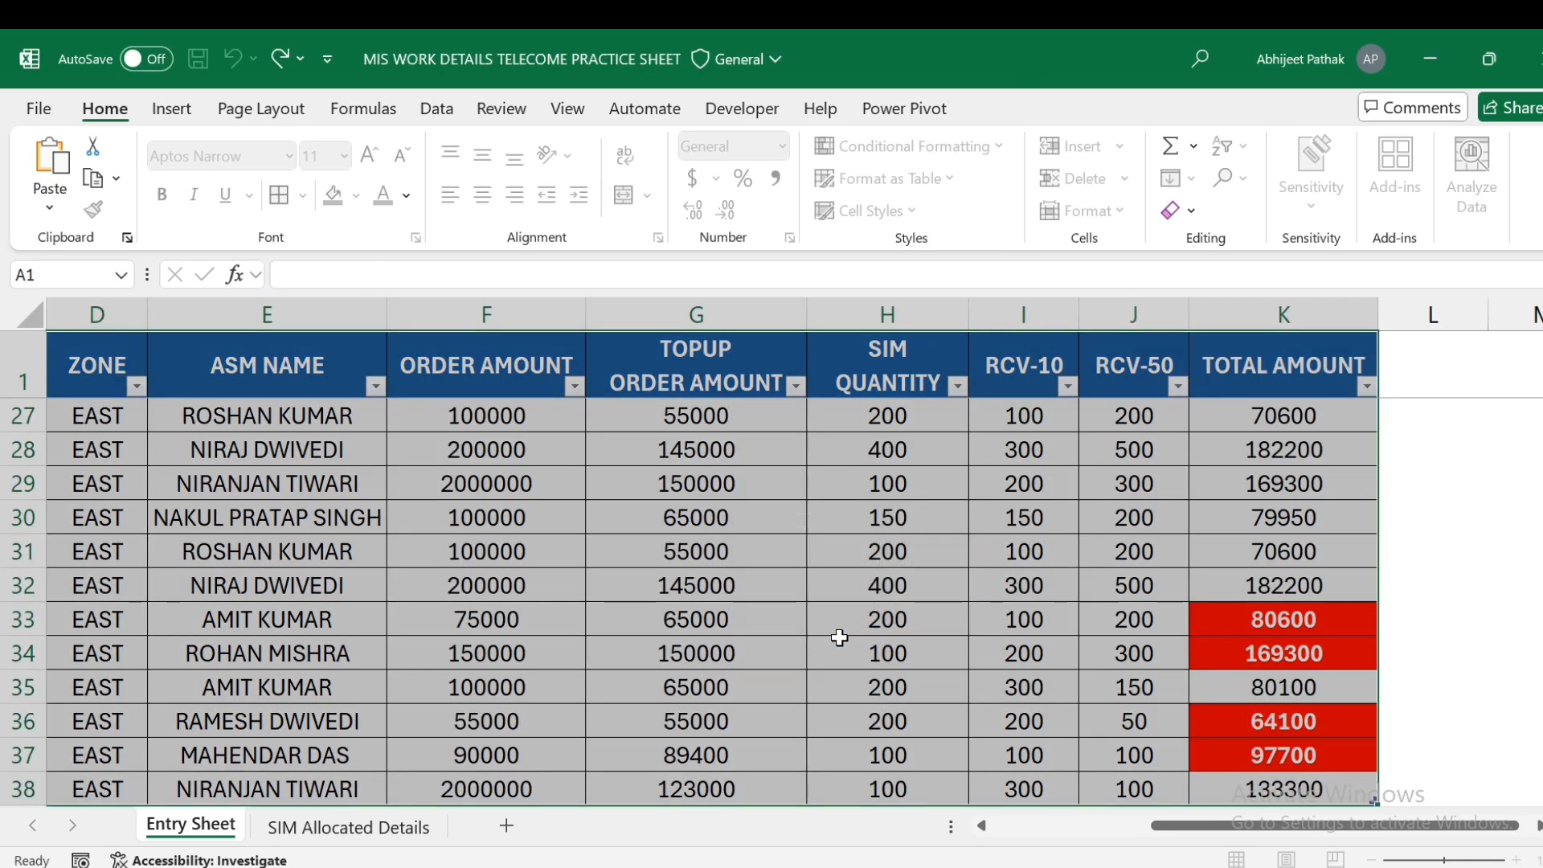
left_click(490, 418)
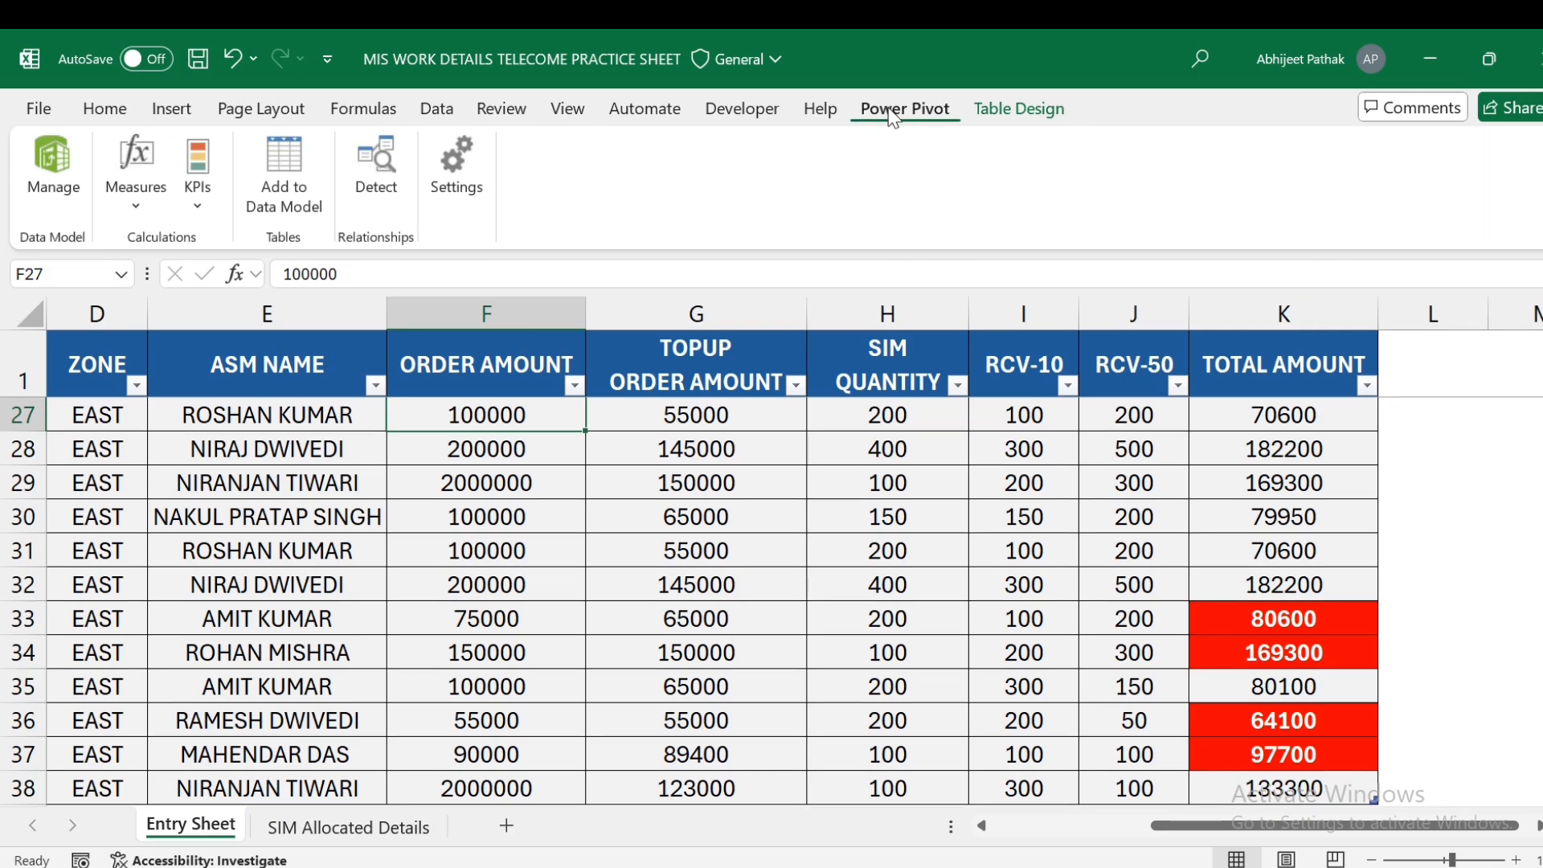
- Open the COM Add-ins list through File > Options > Add-ins to confirm Power Pivot is enabled
left_click(892, 113)
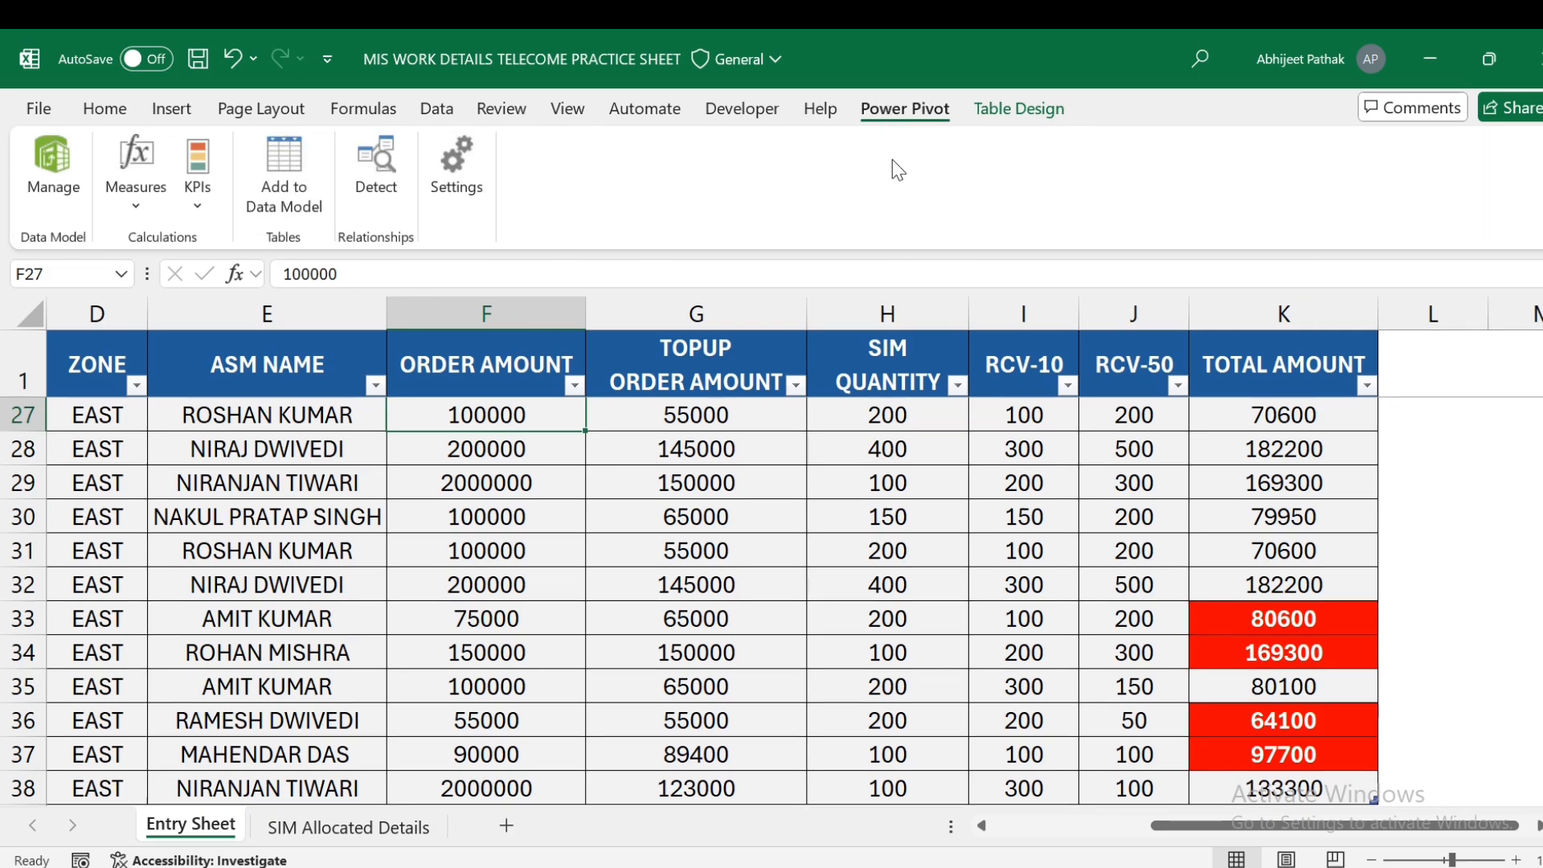
left_click(39, 108)
left_click(73, 807)
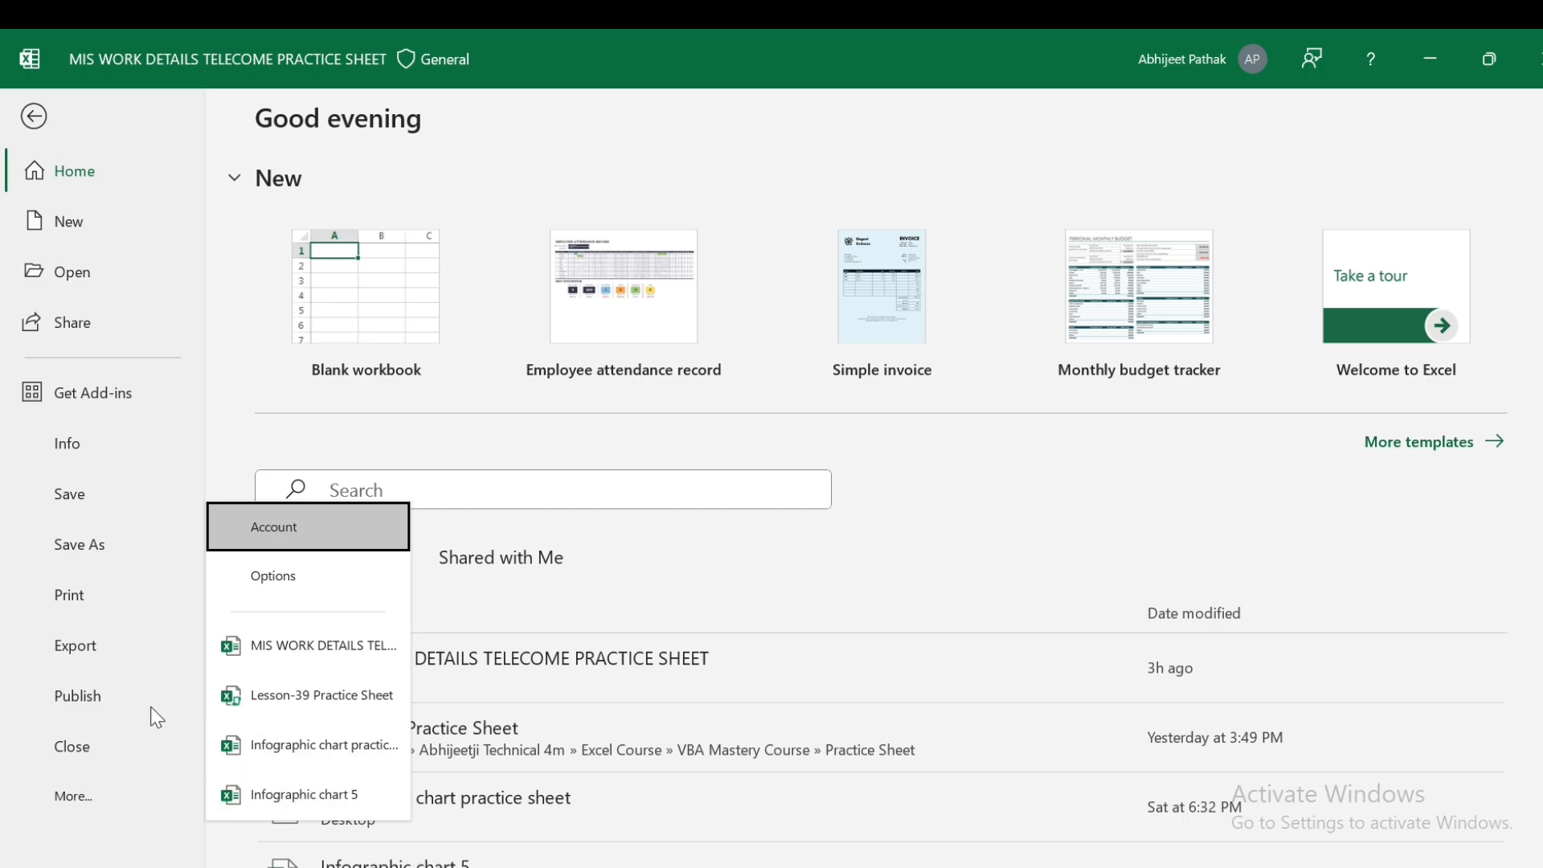
left_click(274, 576)
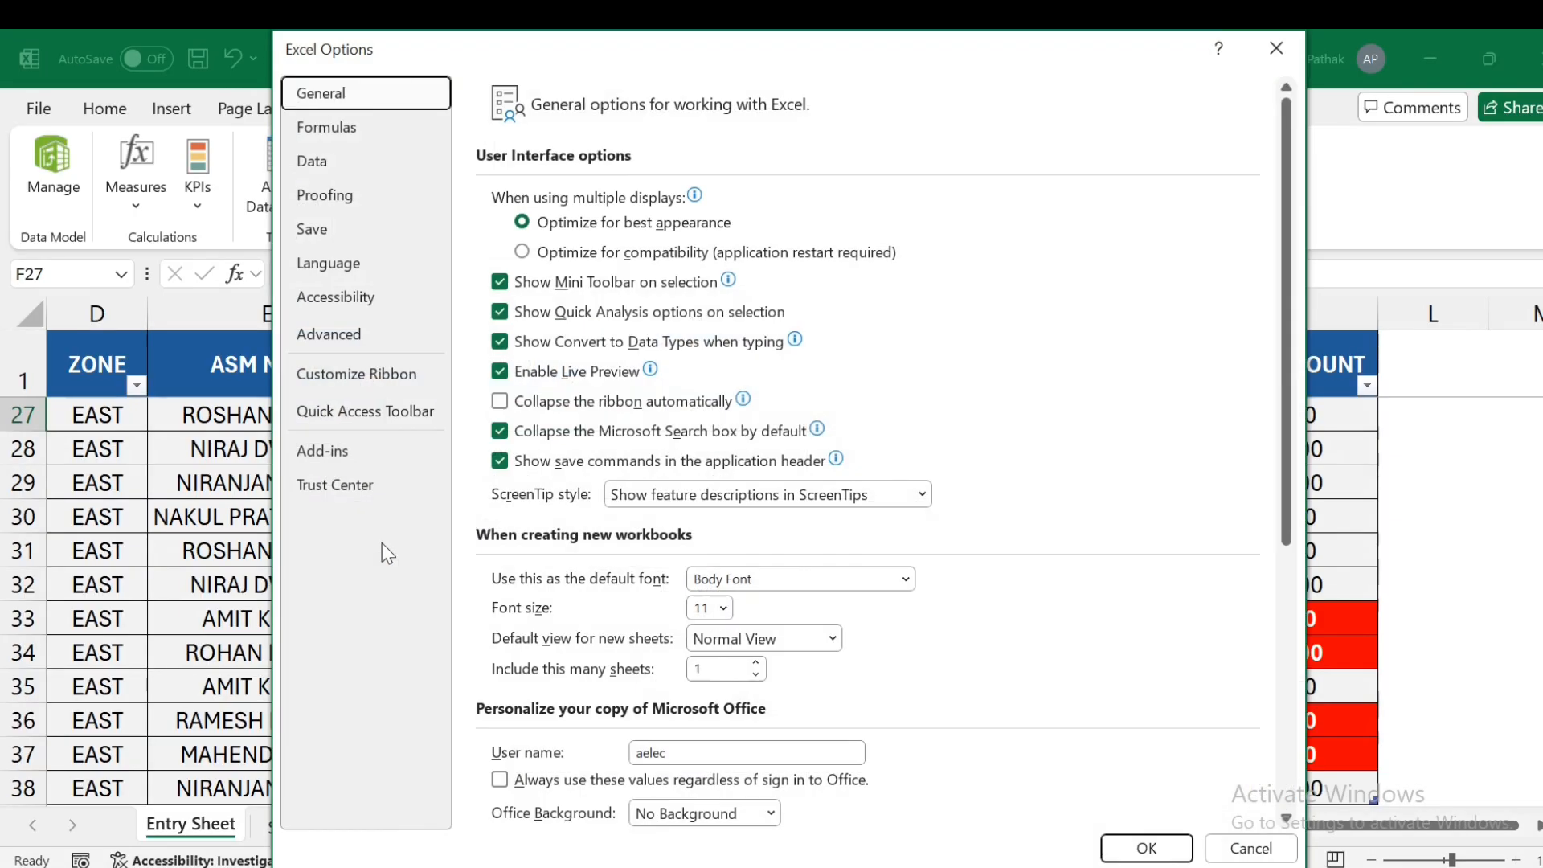
left_click(355, 454)
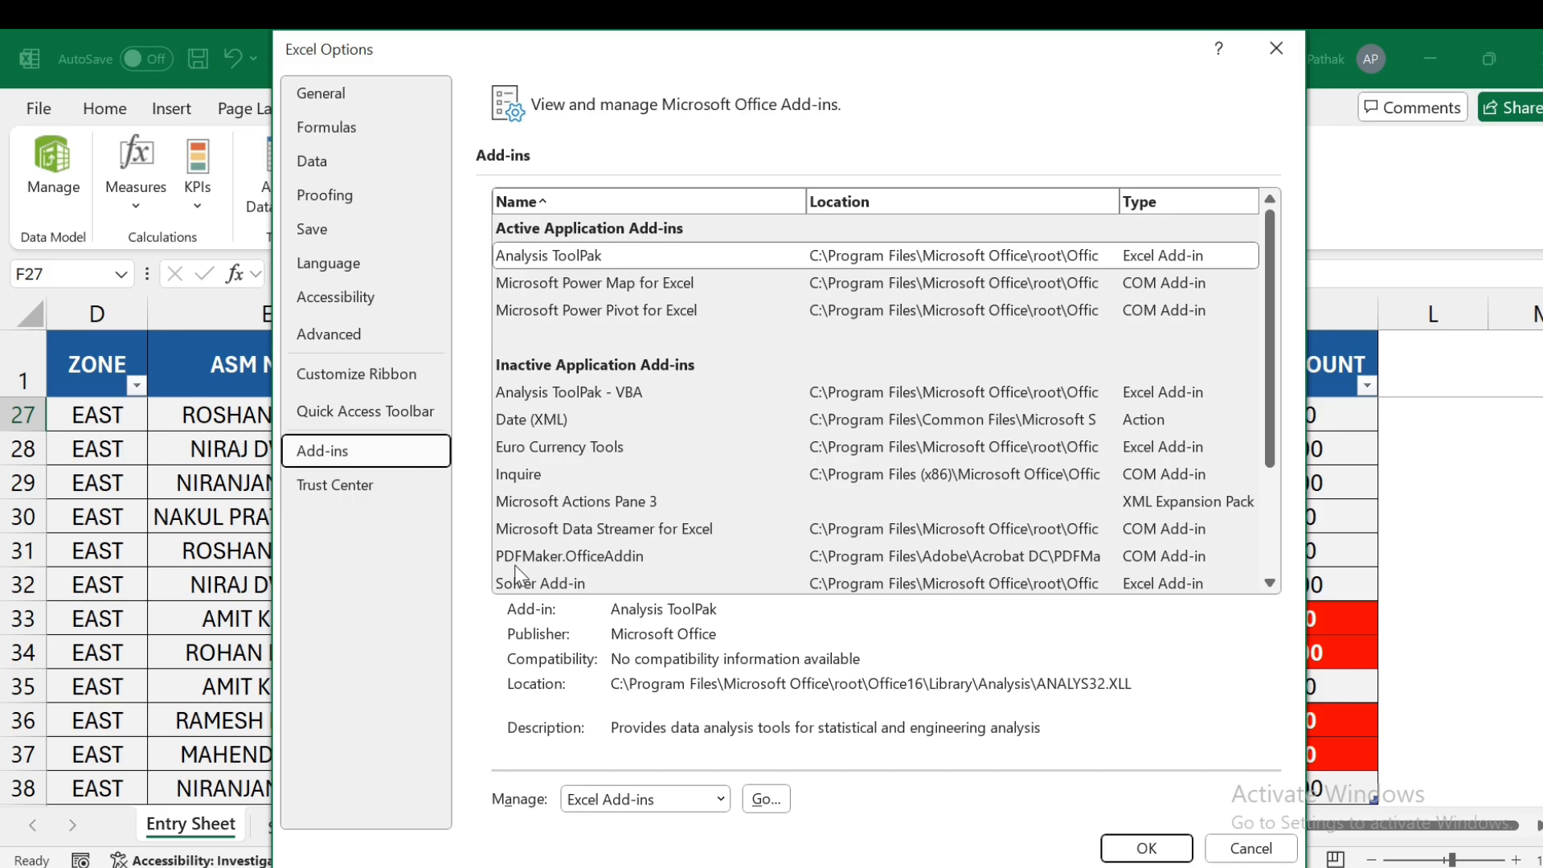
left_click(678, 799)
left_click(606, 697)
left_click(766, 801)
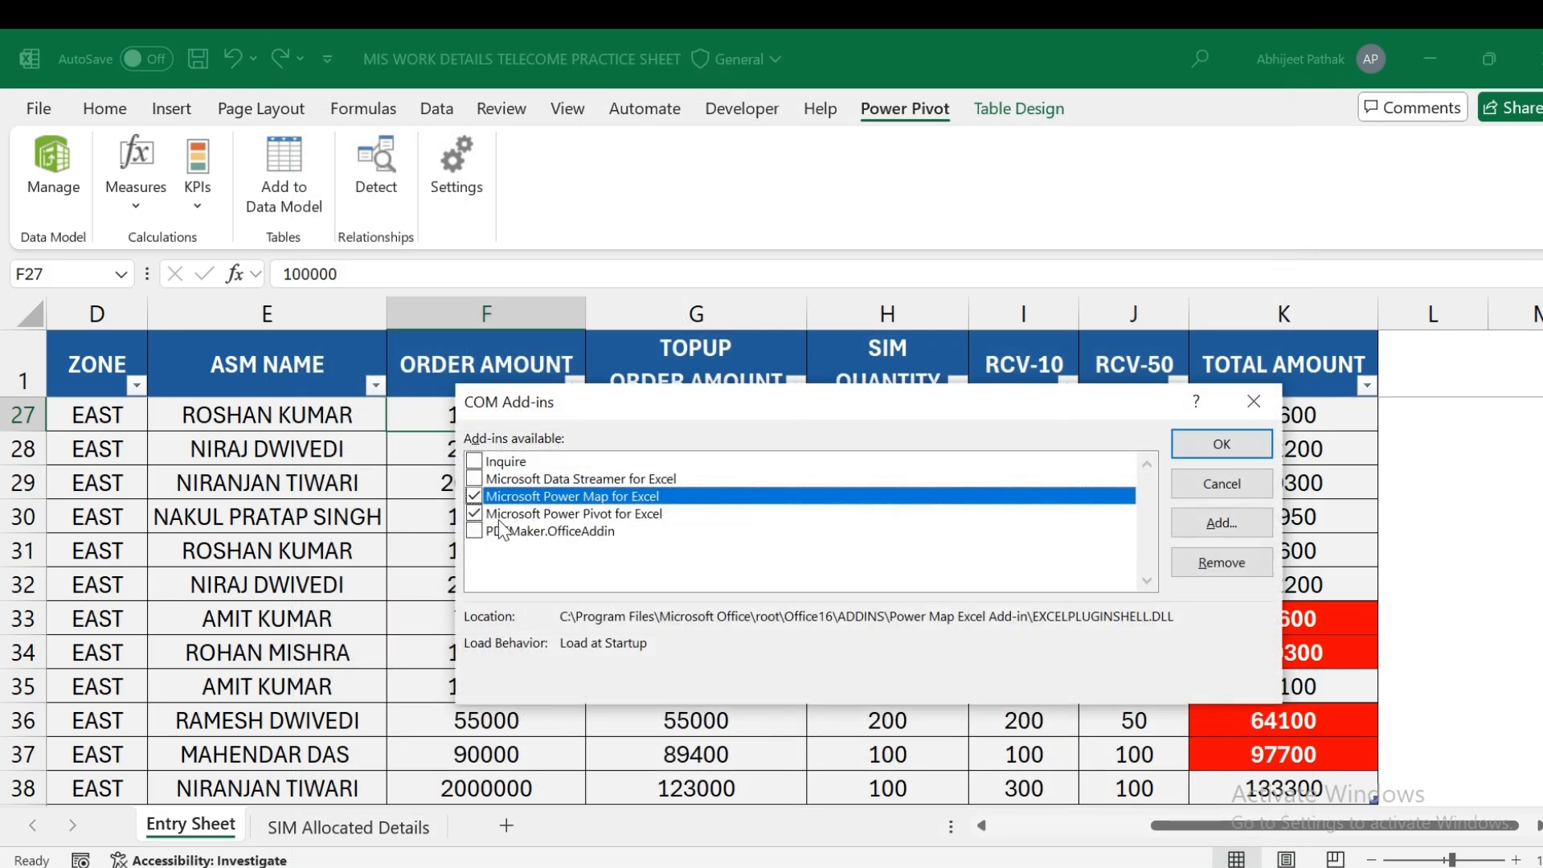
- Add the Entry Sheet table to the Power Pivot data model and inspect its Table2 records
left_click(1222, 483)
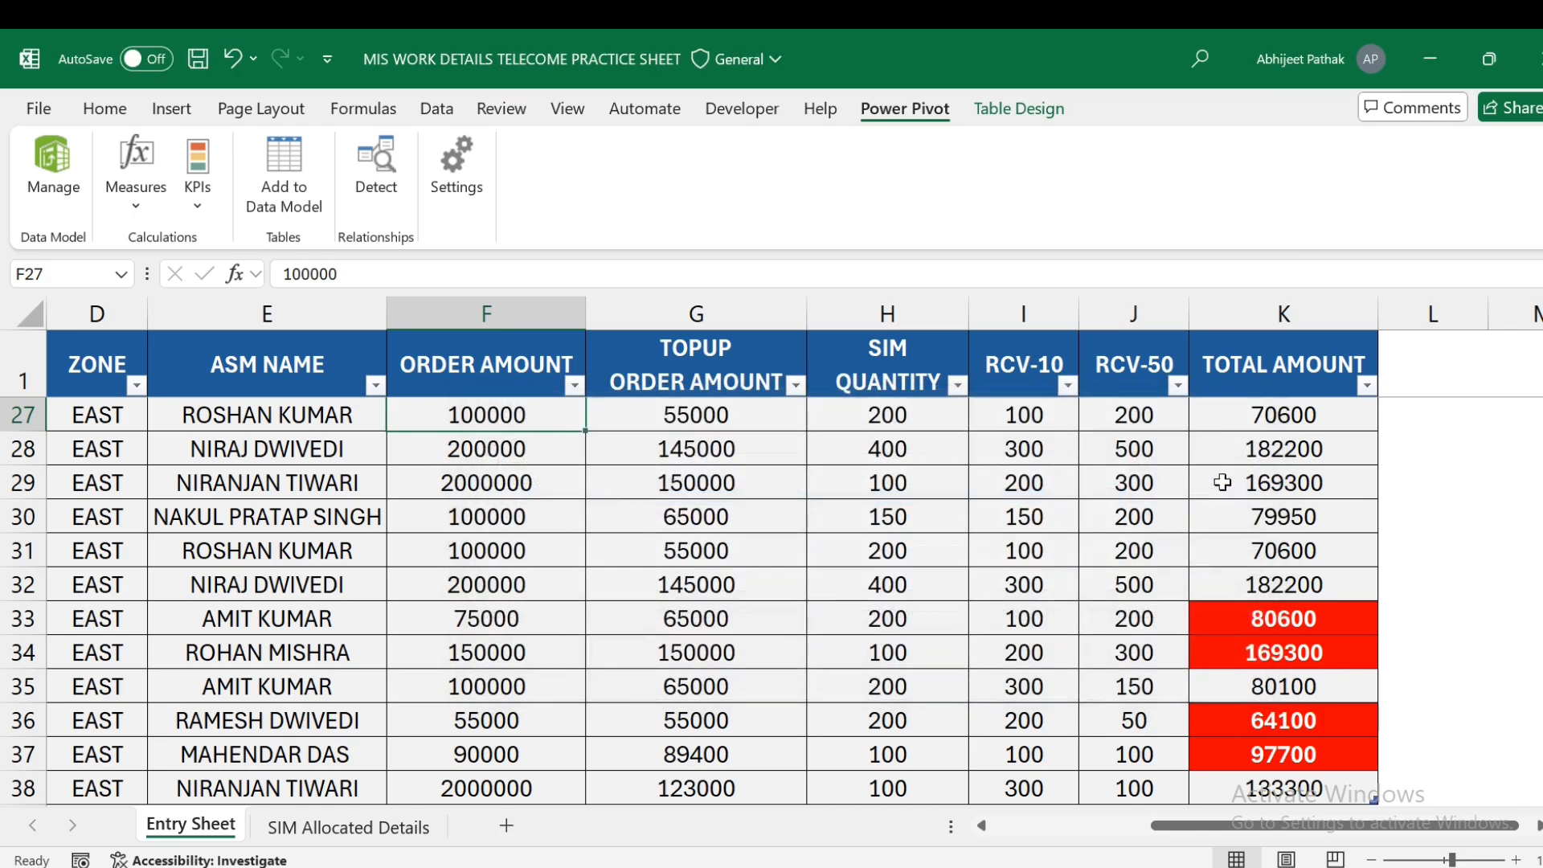
left_click(537, 471)
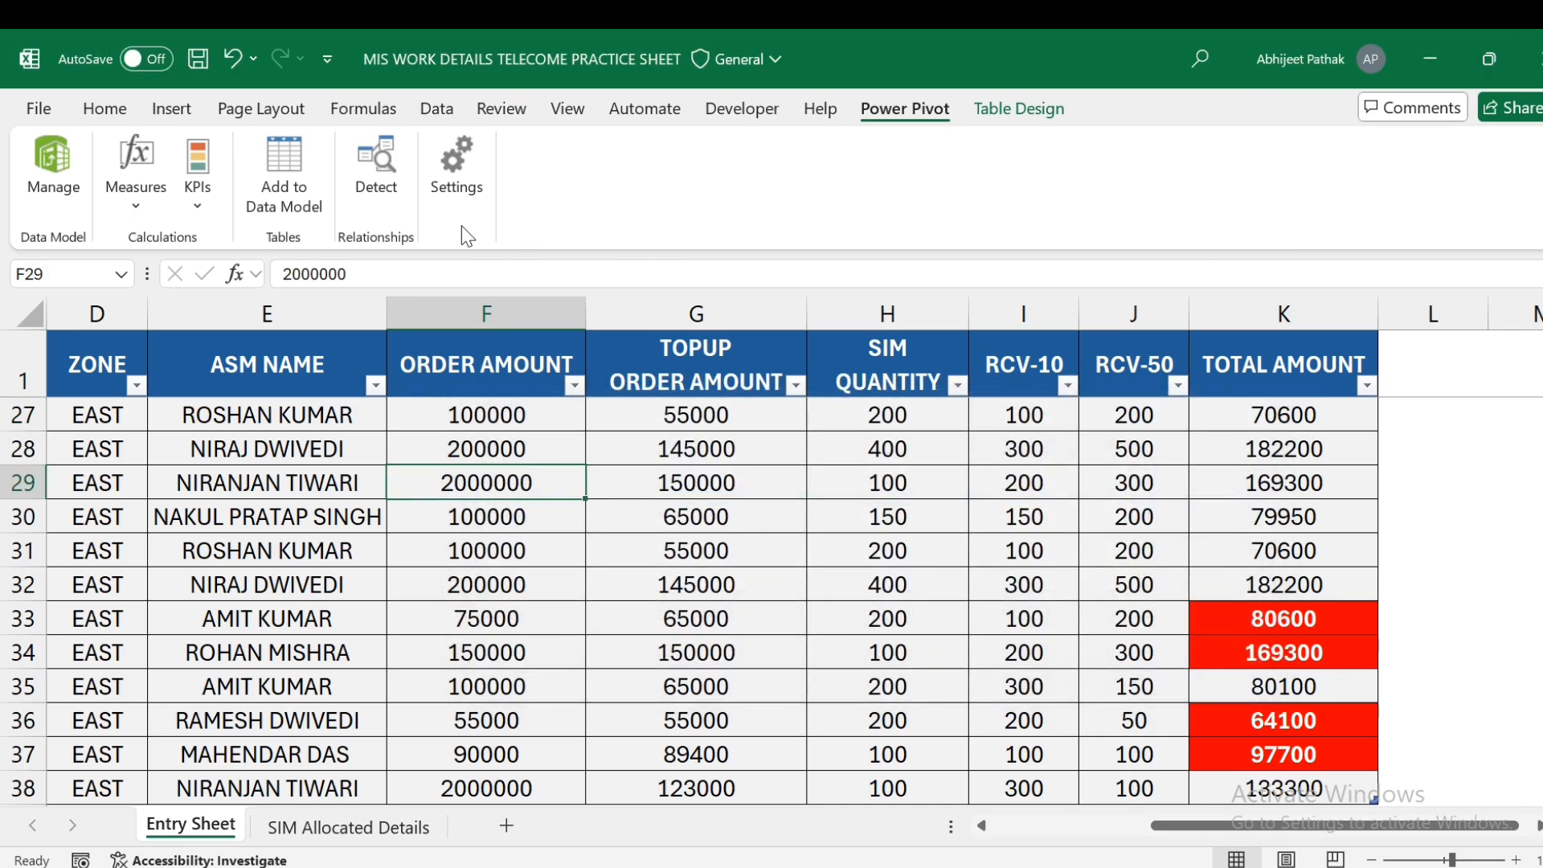
left_click(244, 380)
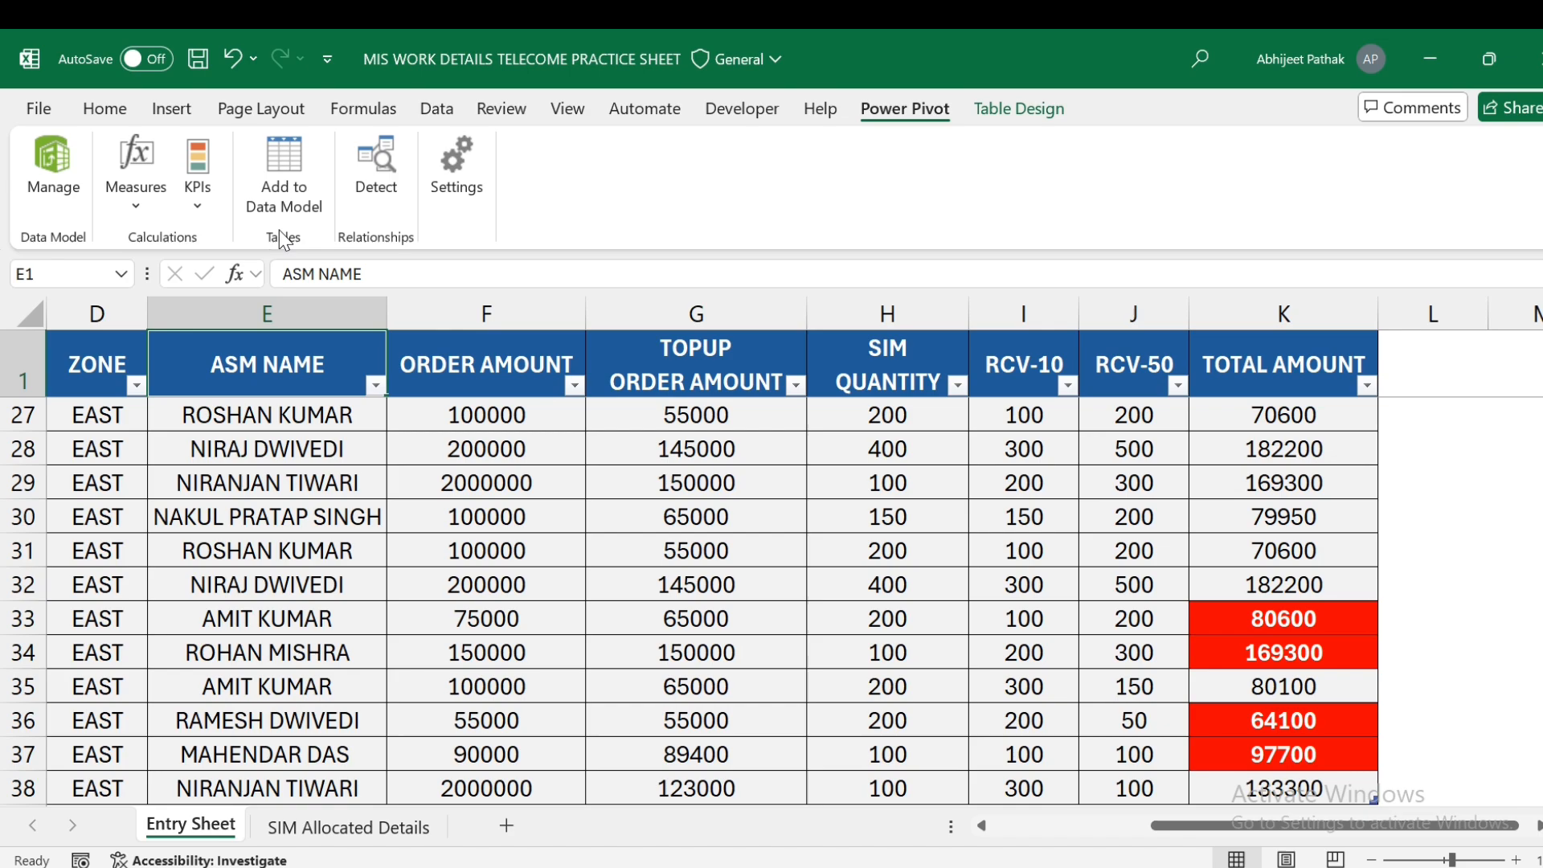
left_click(304, 181)
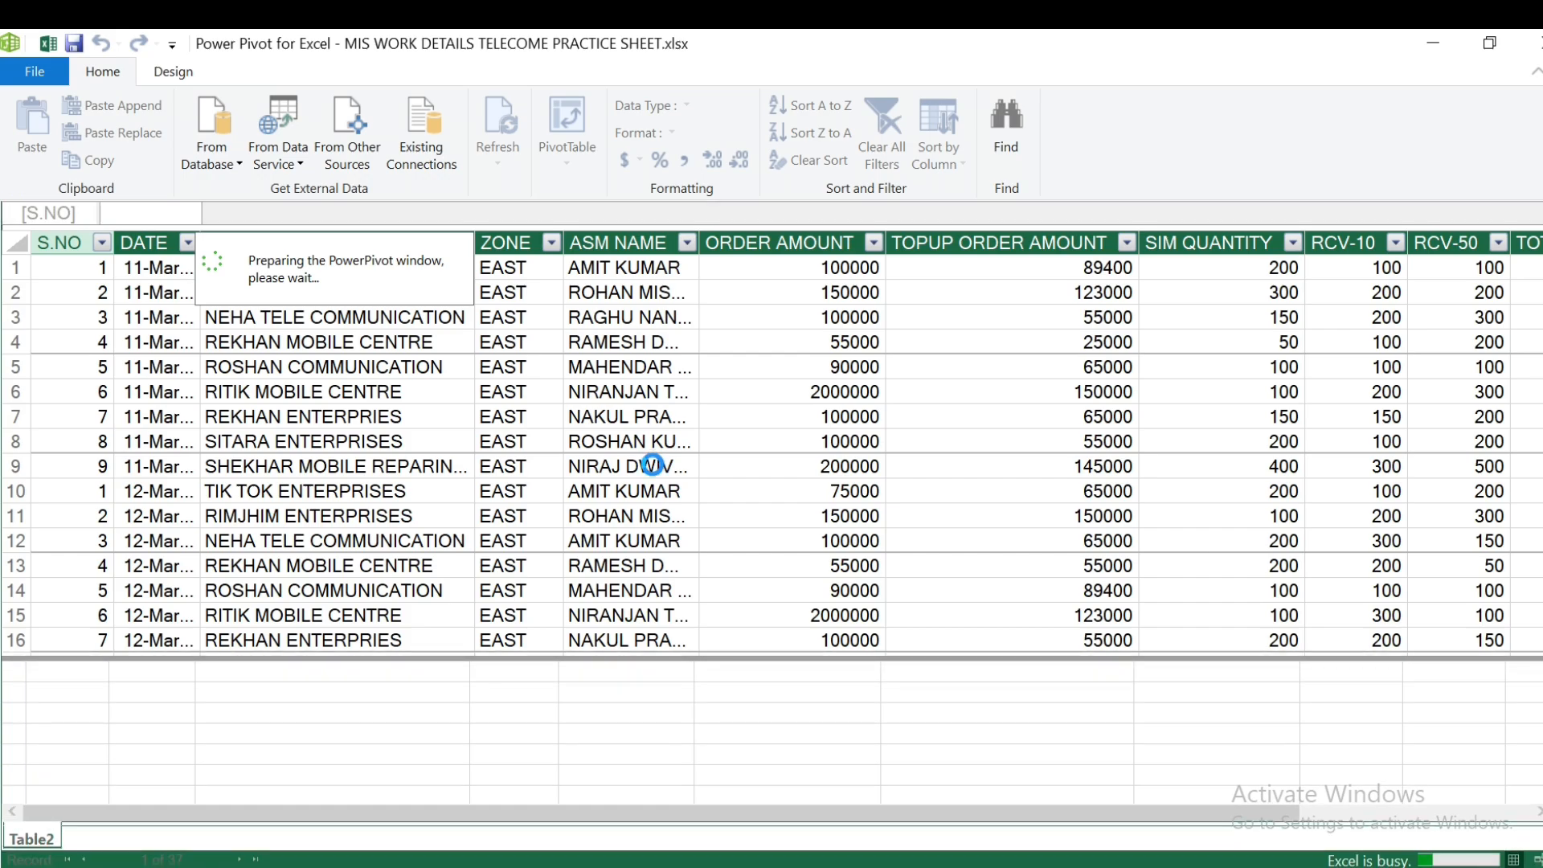
left_click(279, 367)
left_click(345, 294)
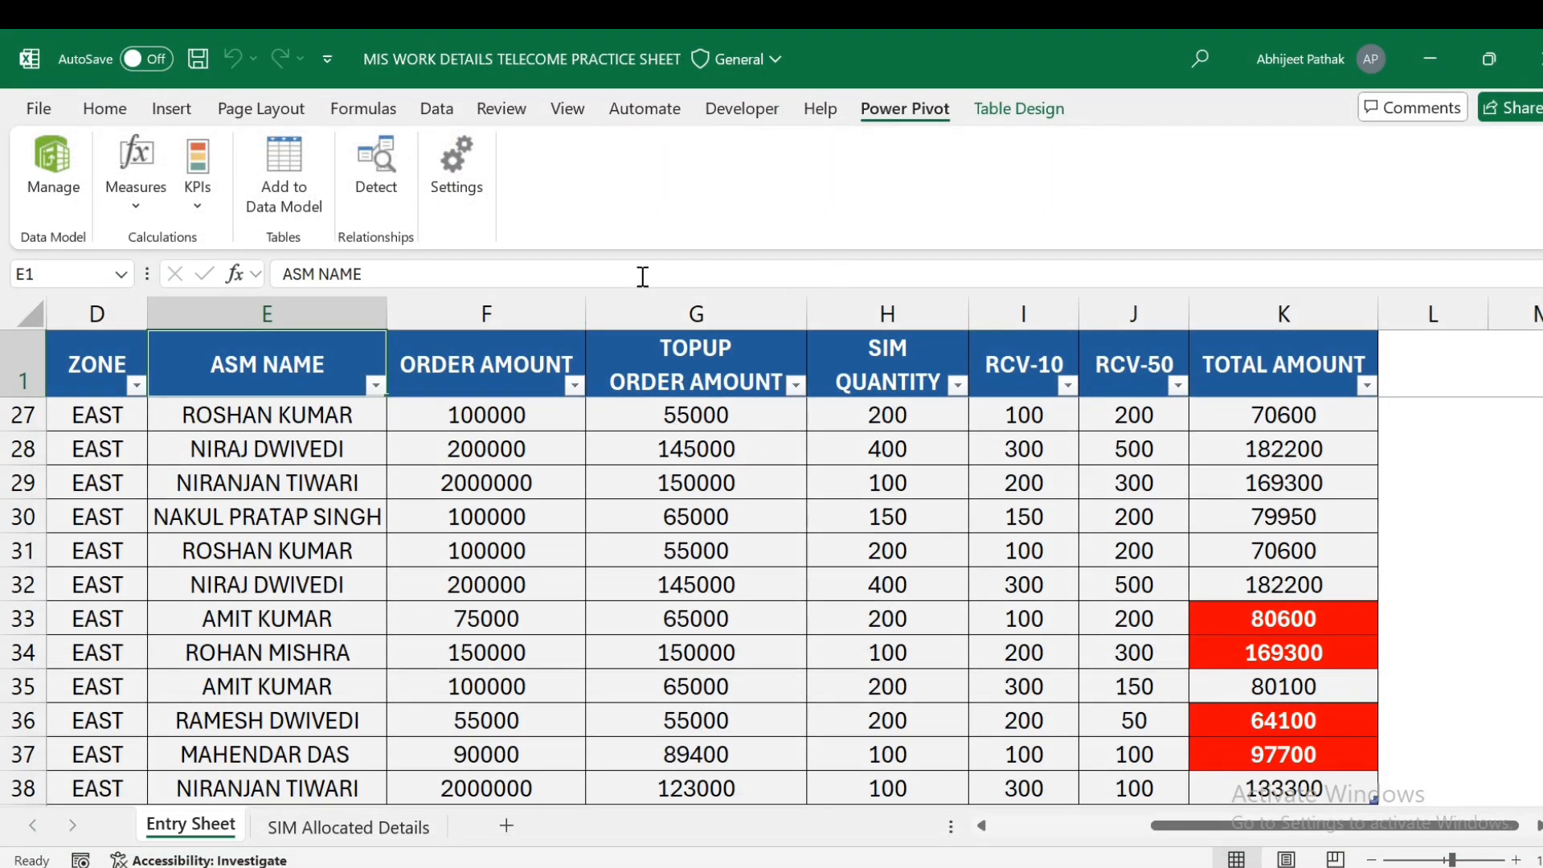
left_click(1037, 108)
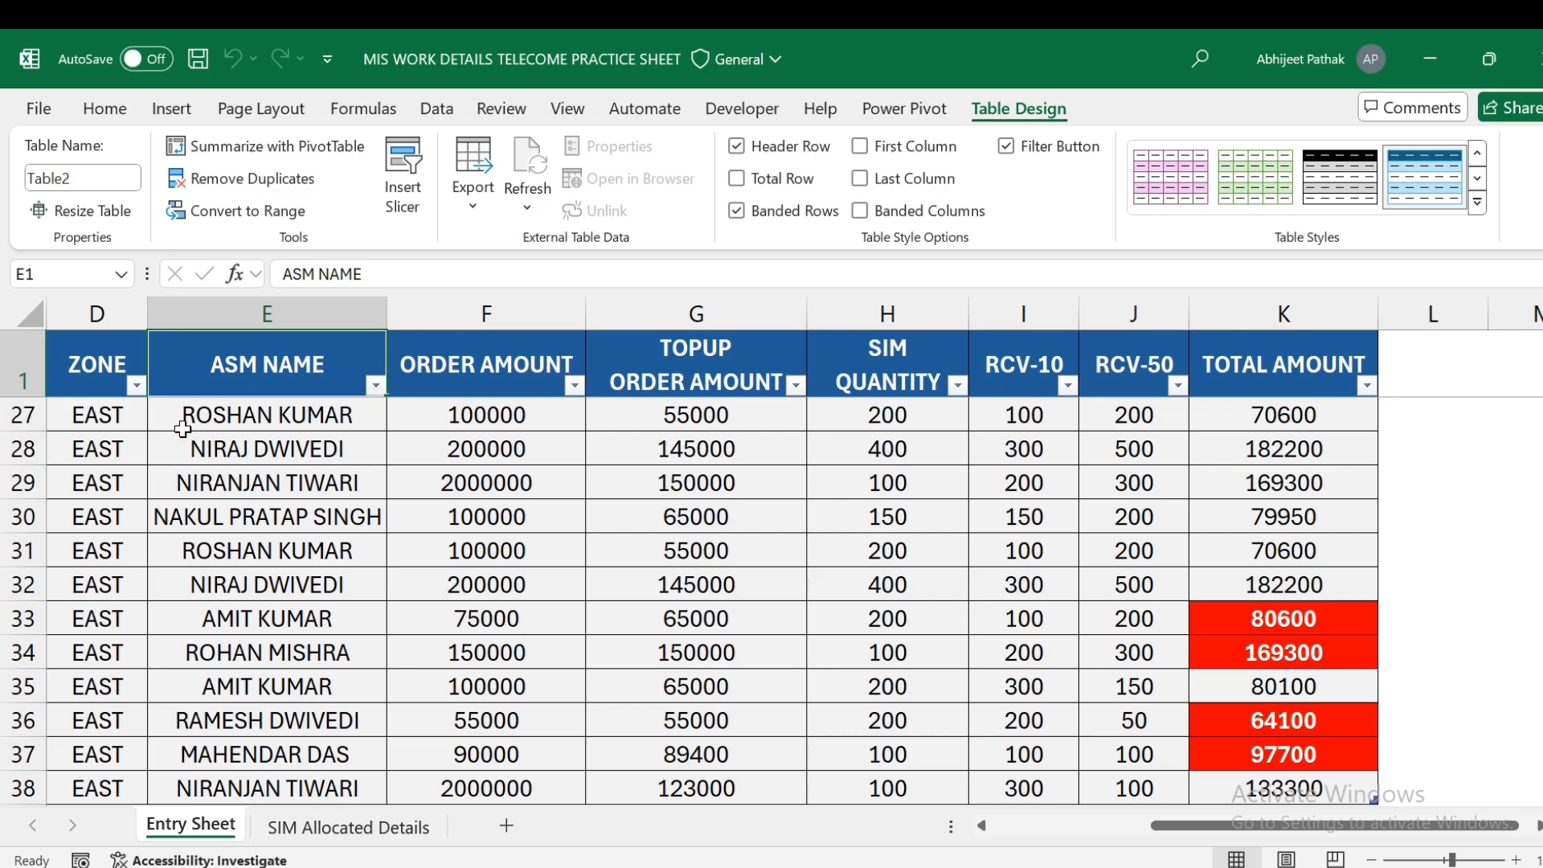
- Add the SIM Allocated Details table to the data model as Table1 and compare it with Table2
left_click(348, 827)
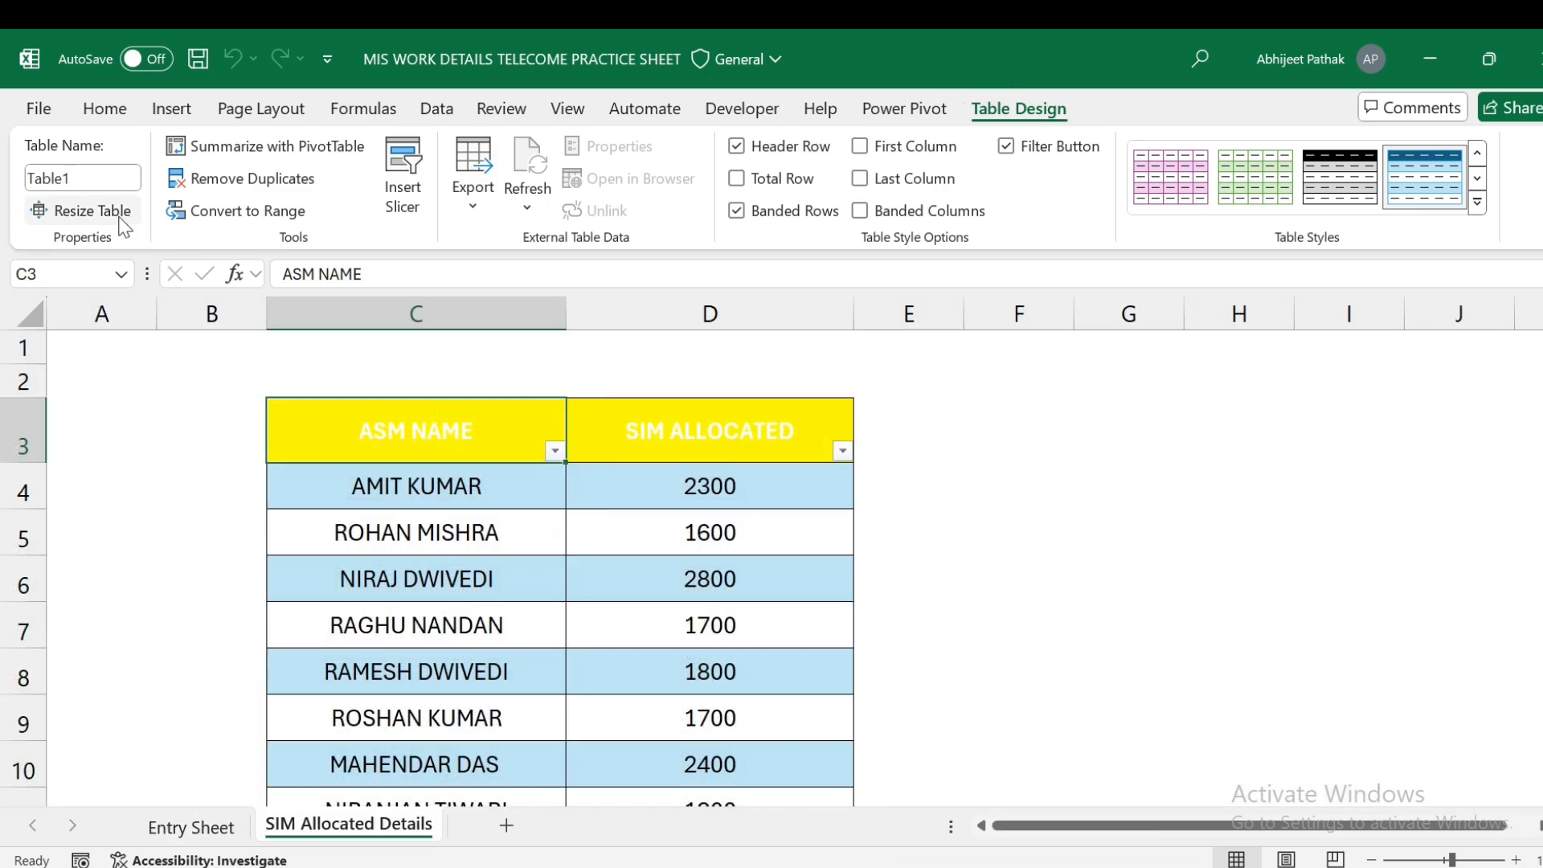
left_click(905, 108)
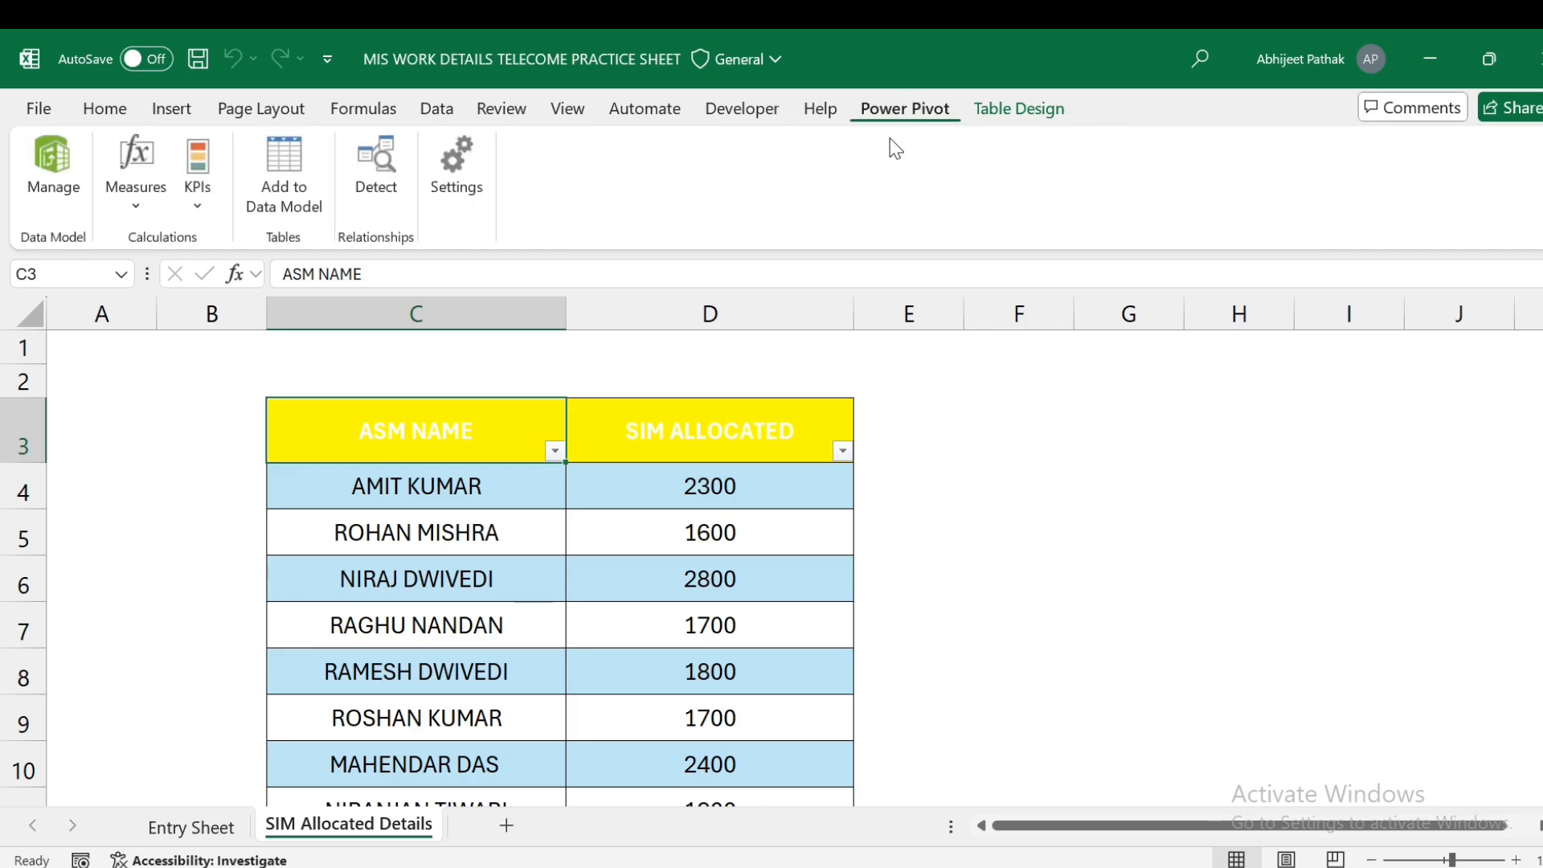
left_click(294, 190)
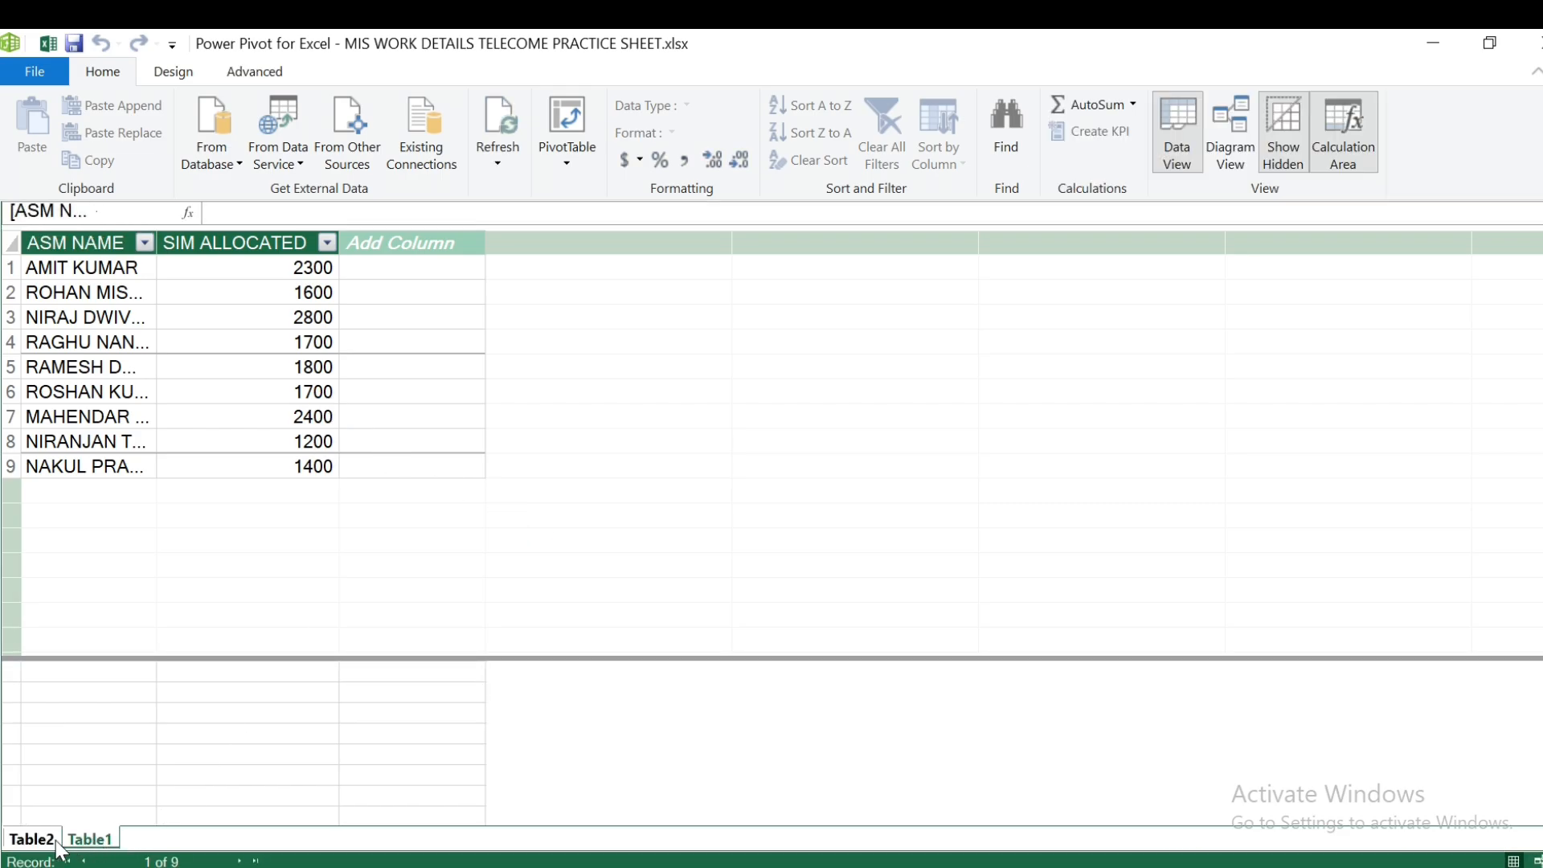
left_click(31, 839)
left_click(90, 839)
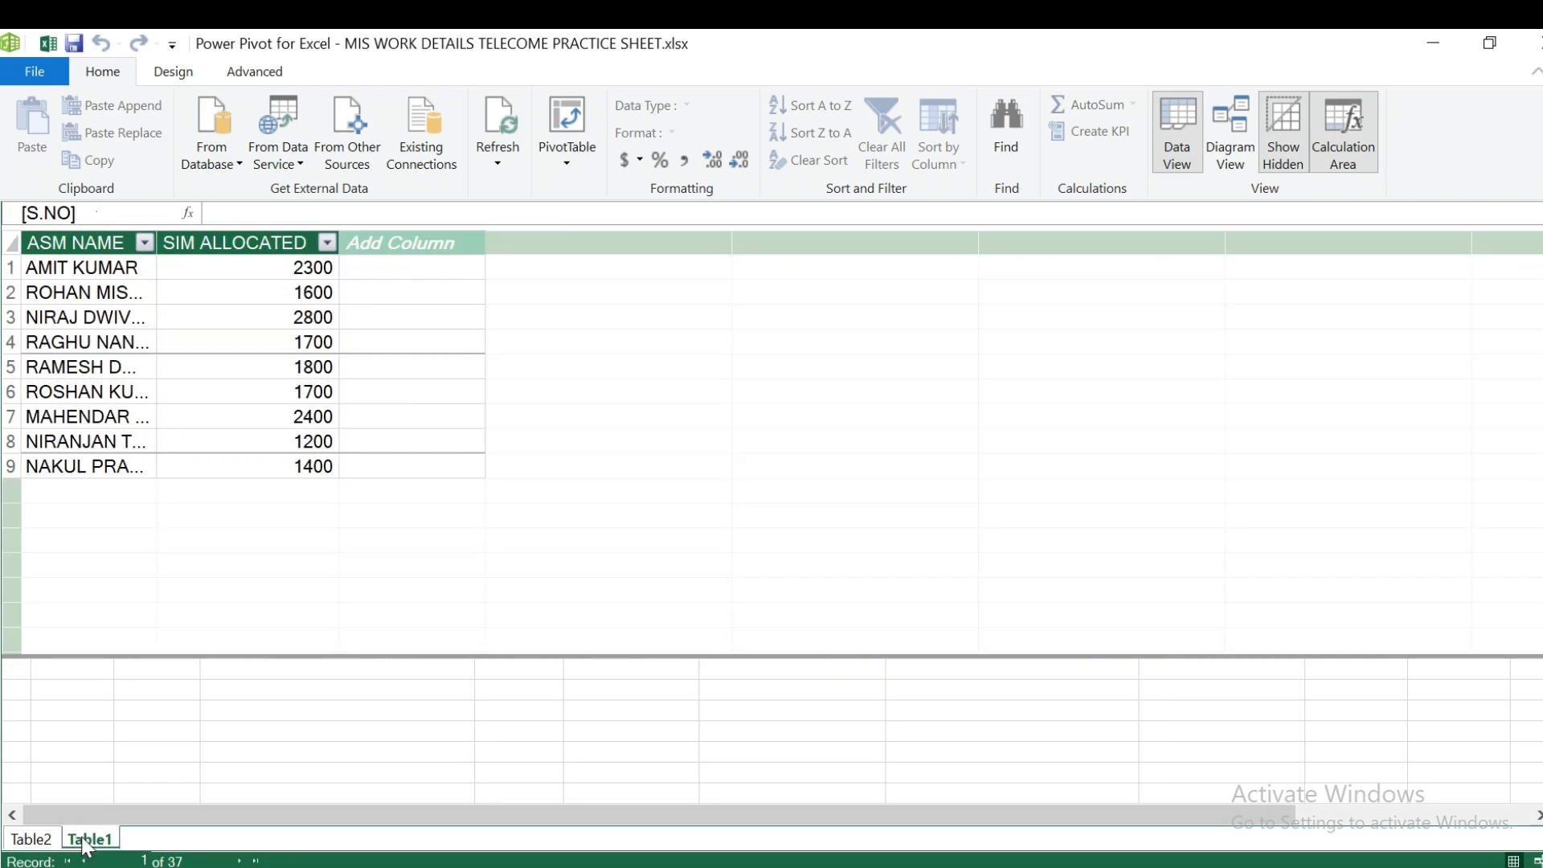
- In Diagram View, drag Table1's ASM NAME onto Table2's ASM NAME to relate them
left_click(1244, 156)
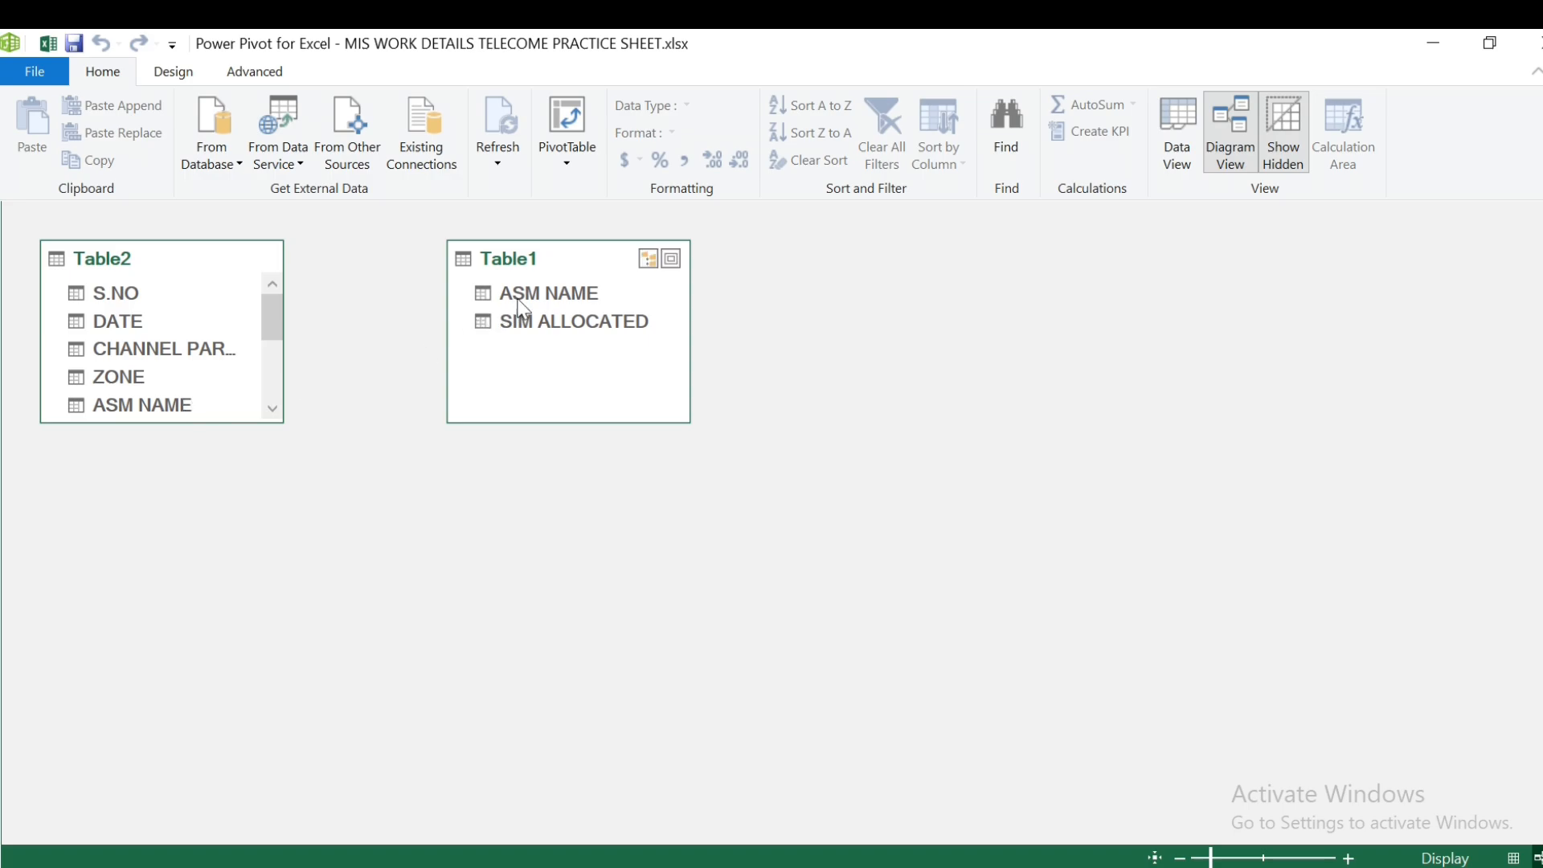
left_click_drag(526, 307, 162, 404)
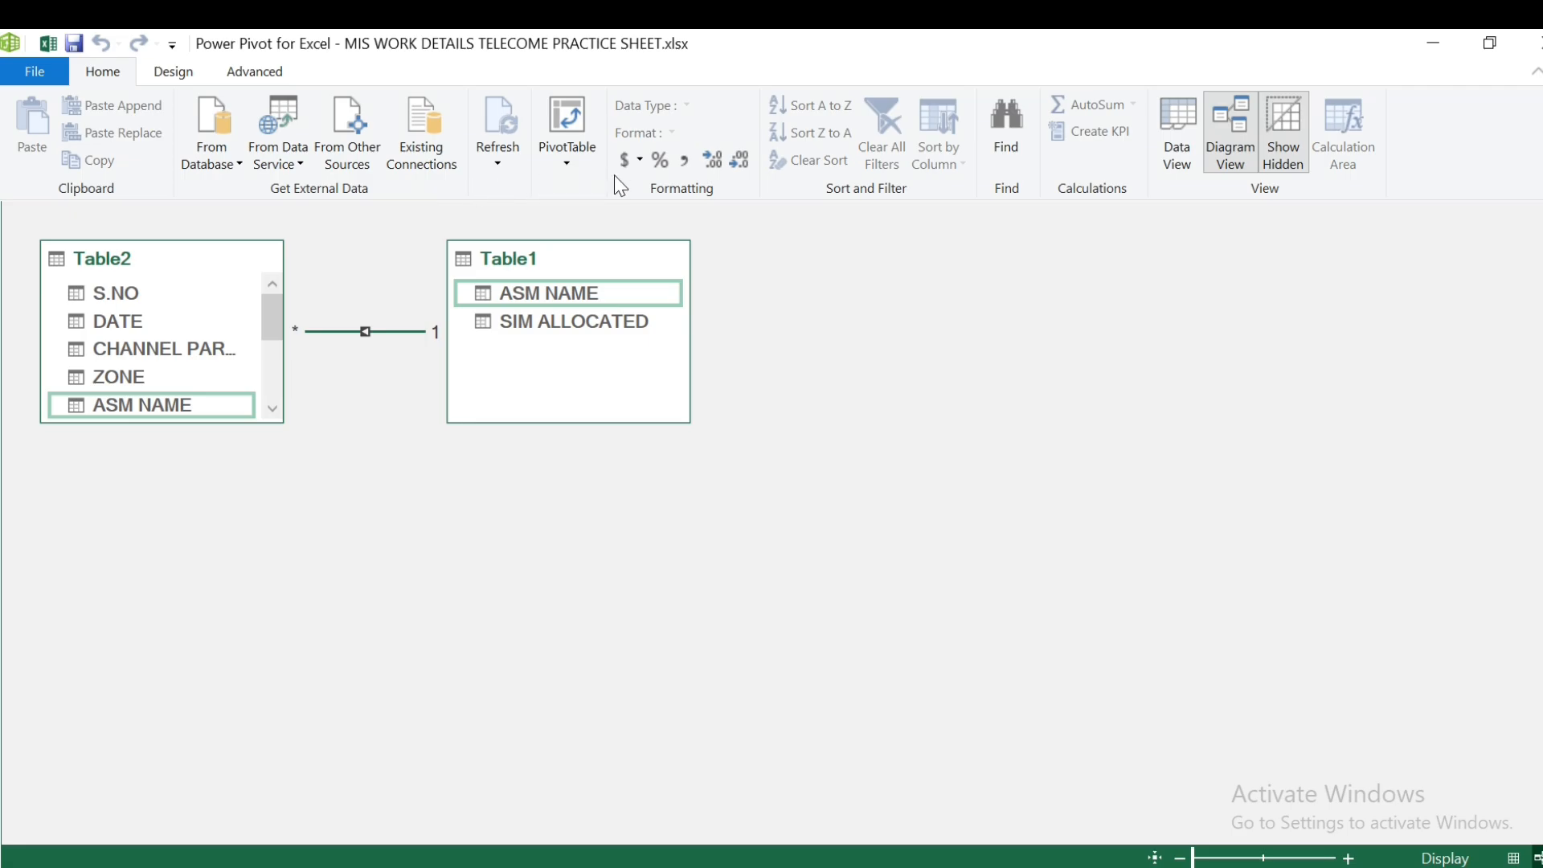
- Insert a data-model PivotTable on a new worksheet
left_click(564, 164)
left_click(595, 190)
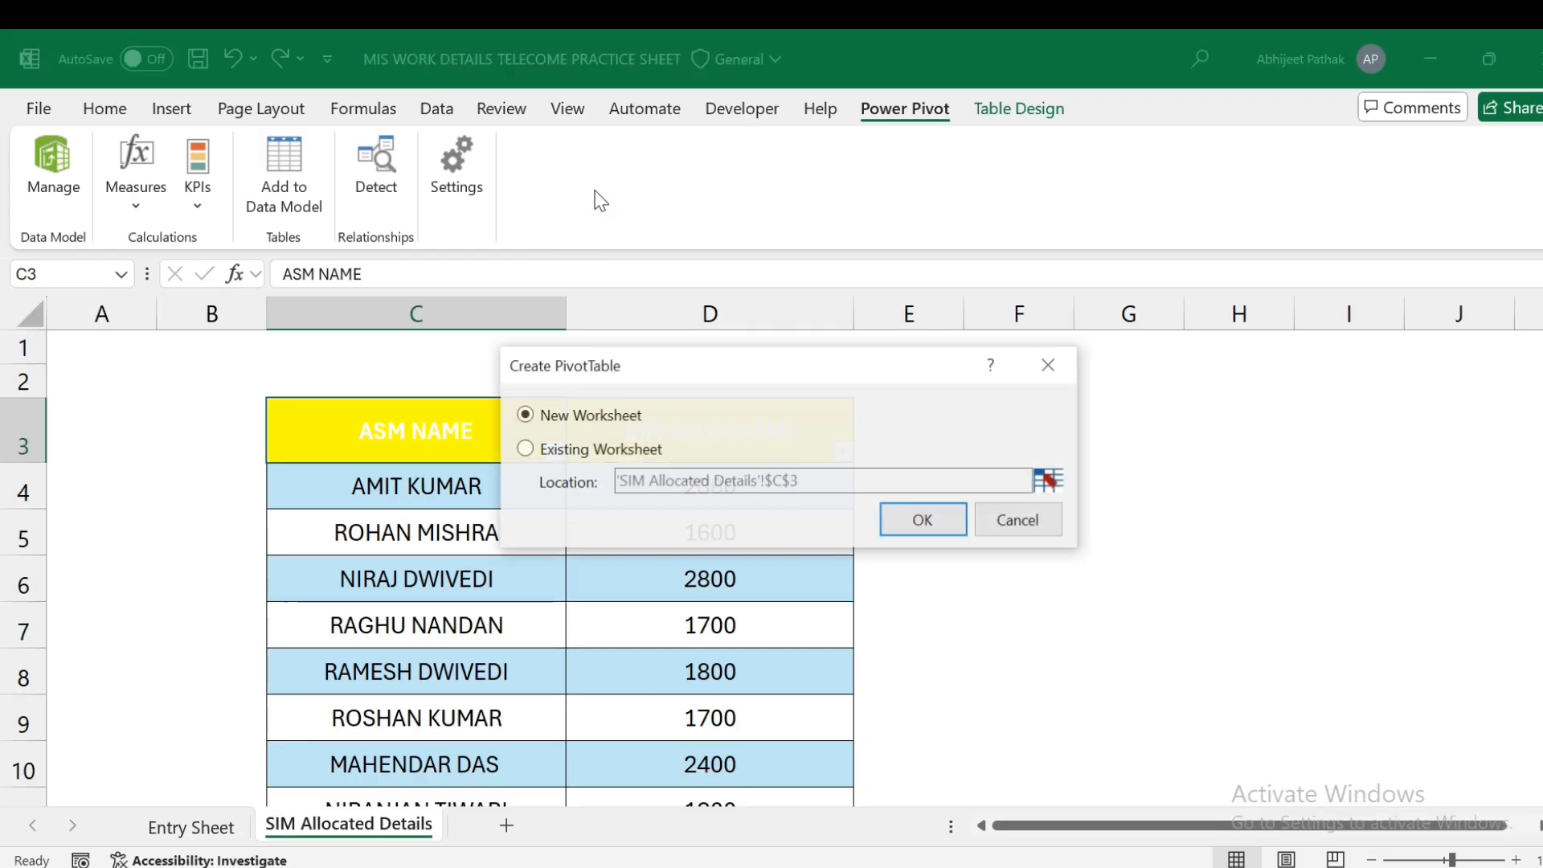
left_click(948, 521)
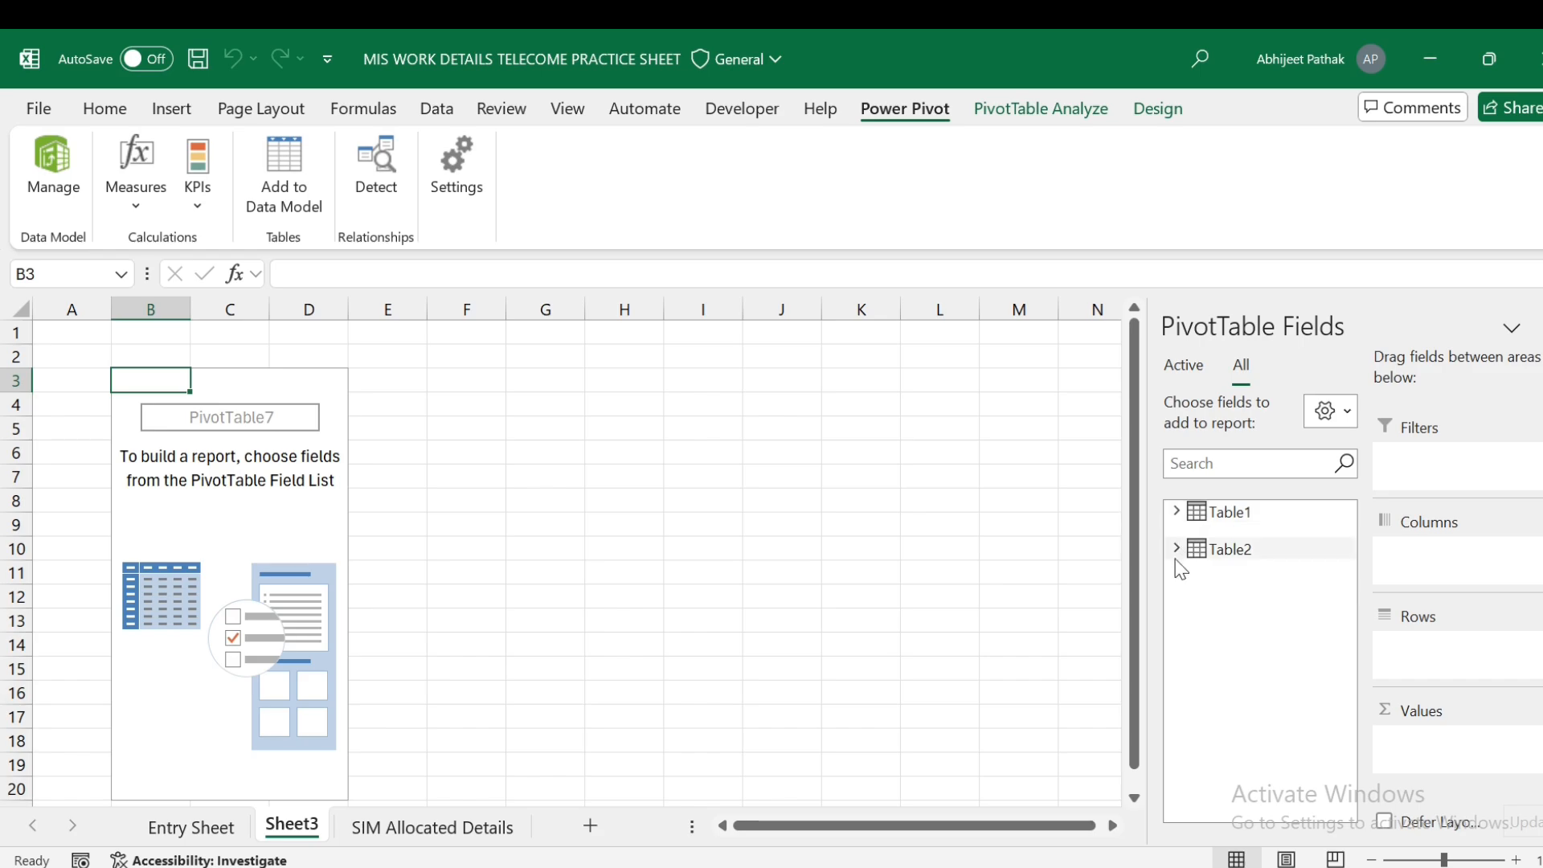
left_click(1178, 551)
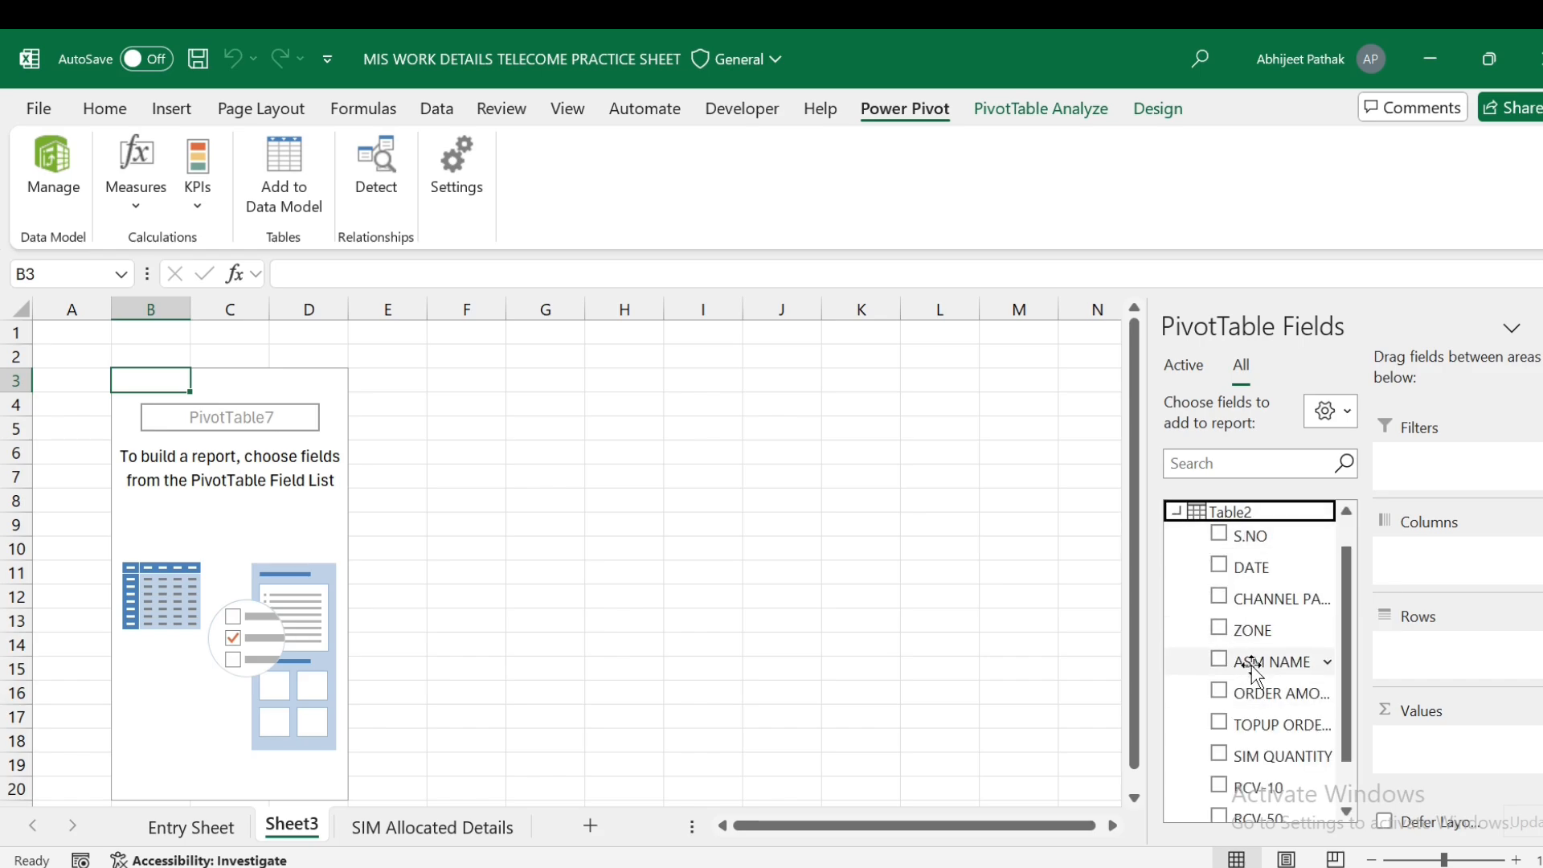
left_click(1177, 512)
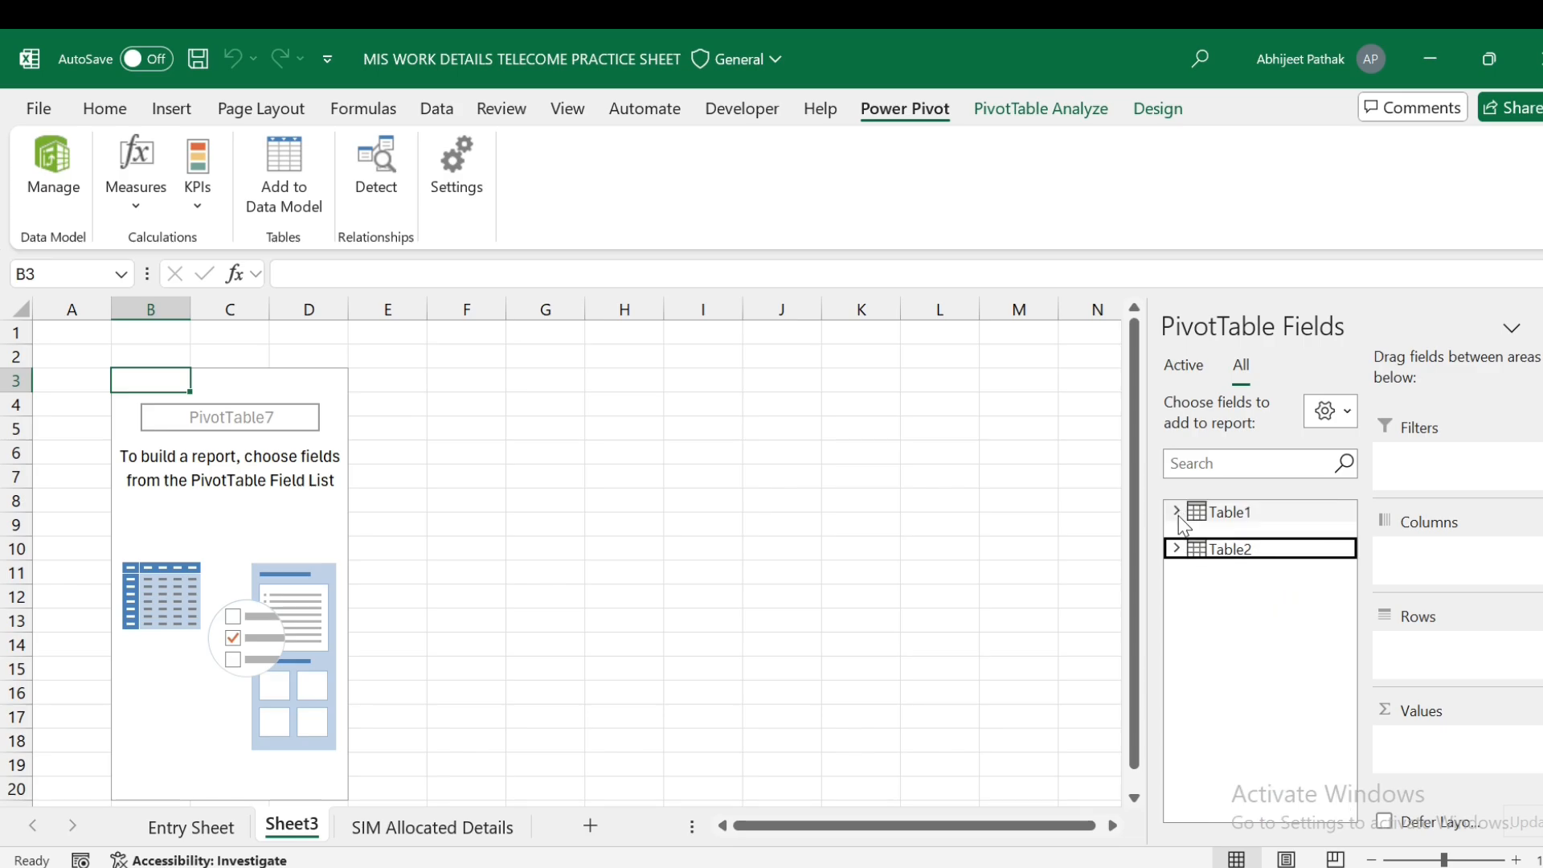
left_click(1176, 512)
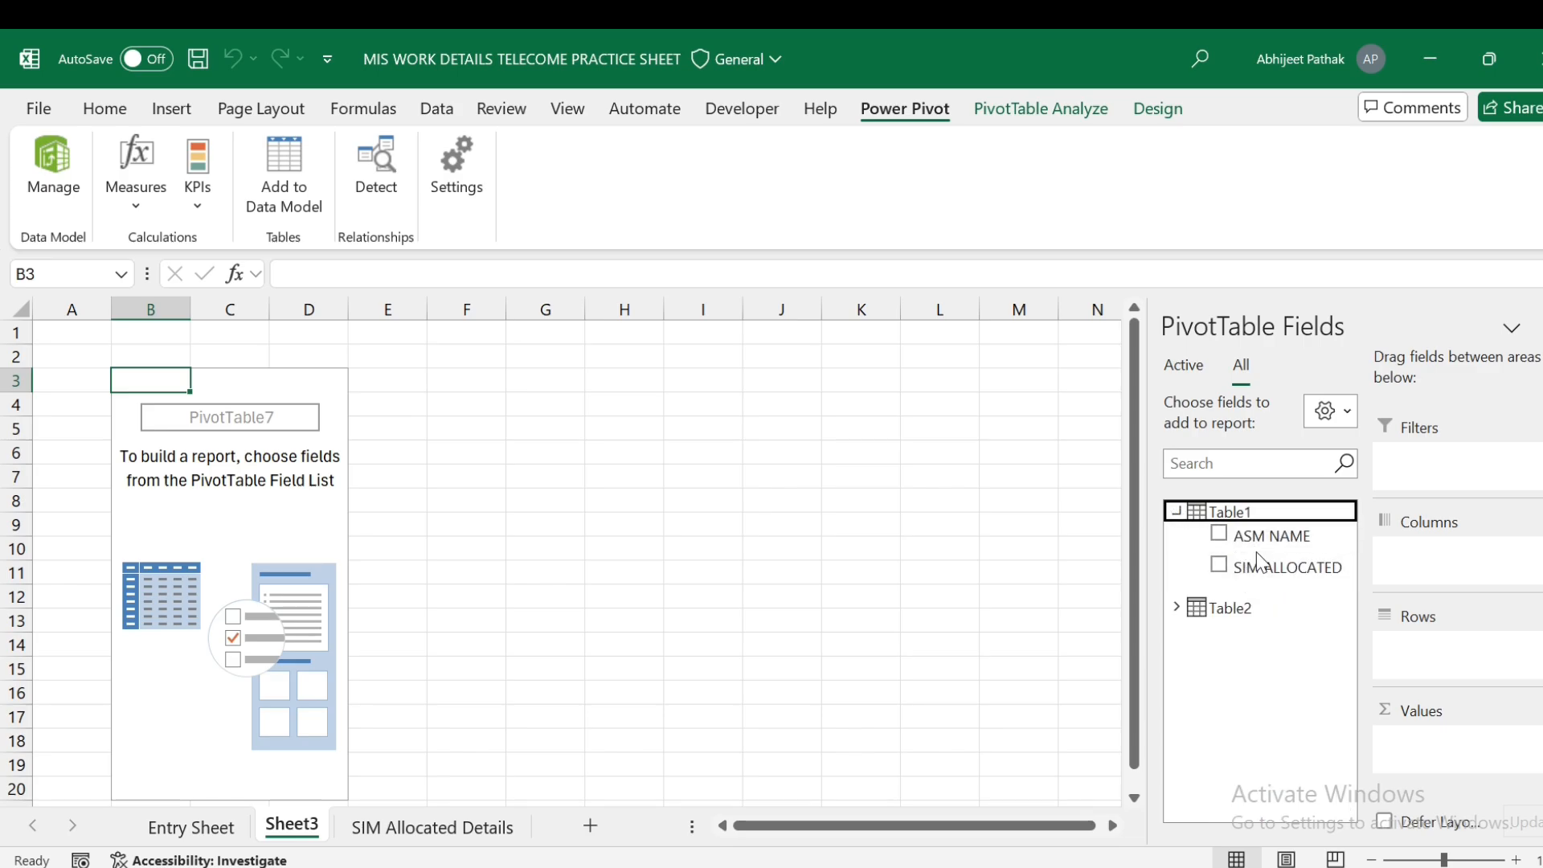
- Put ASM NAME in Rows and sum SIM ALLOCATED and SIM QUANTITY in Values
left_click_drag(1270, 540, 1422, 651)
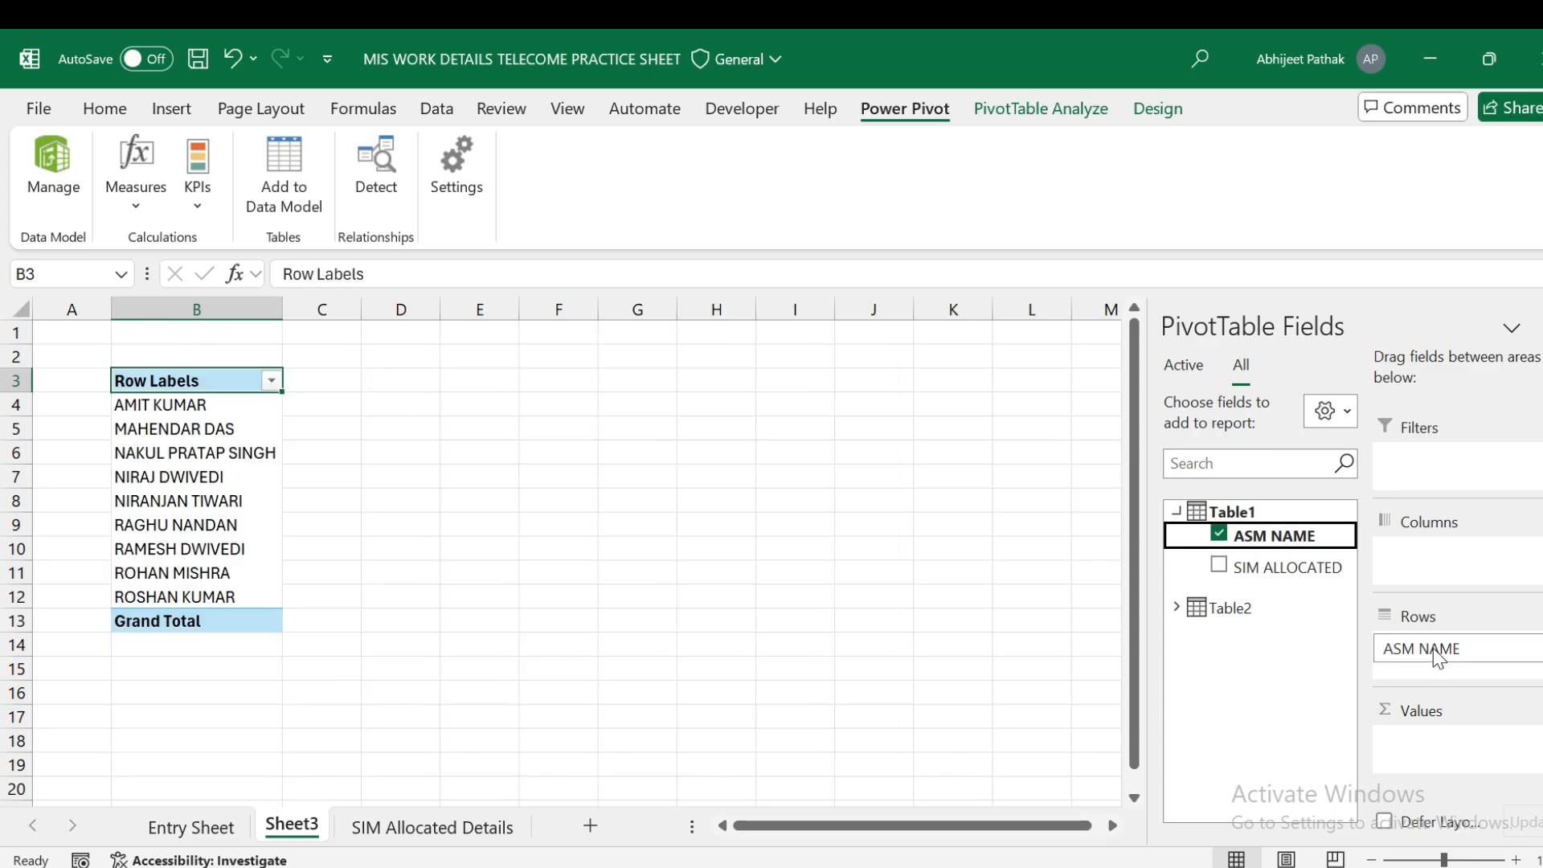
left_click_drag(1286, 571, 1421, 745)
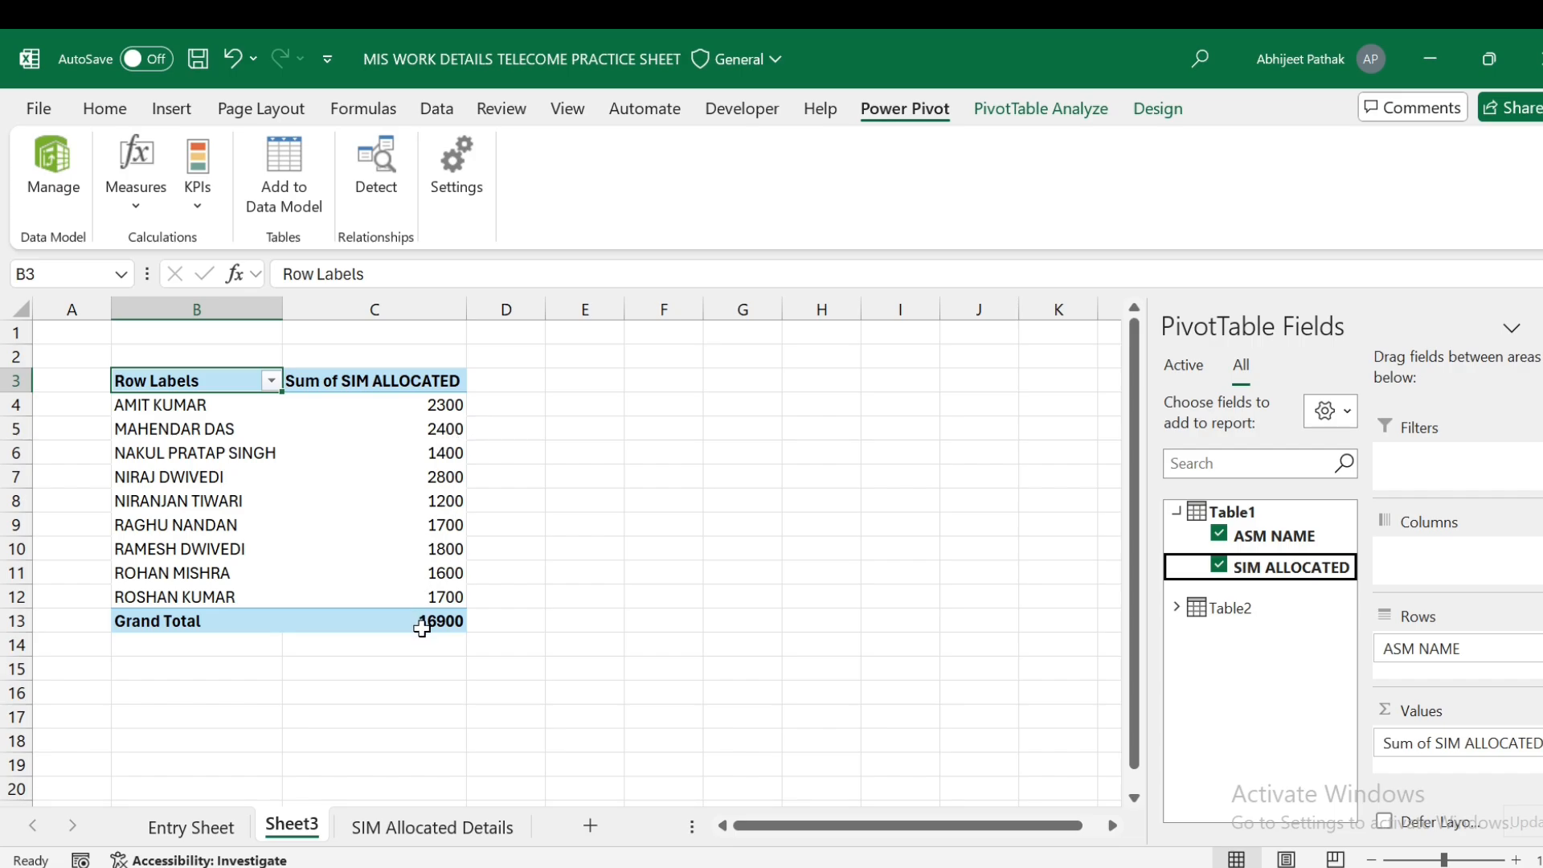
mouse_move(442, 625)
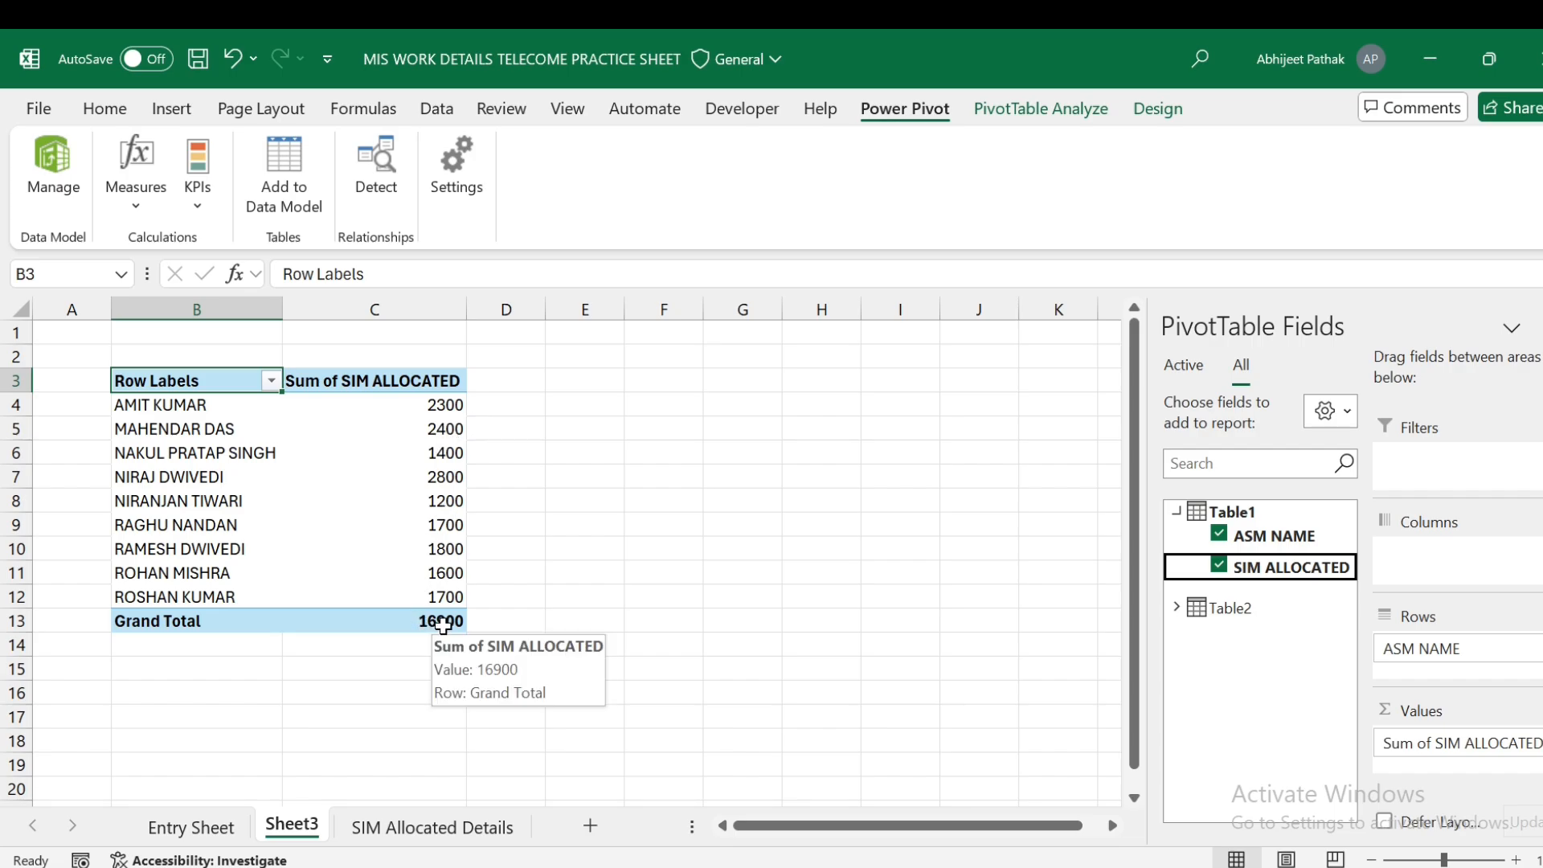
left_click(1177, 607)
scroll(1278, 724, "down", 1)
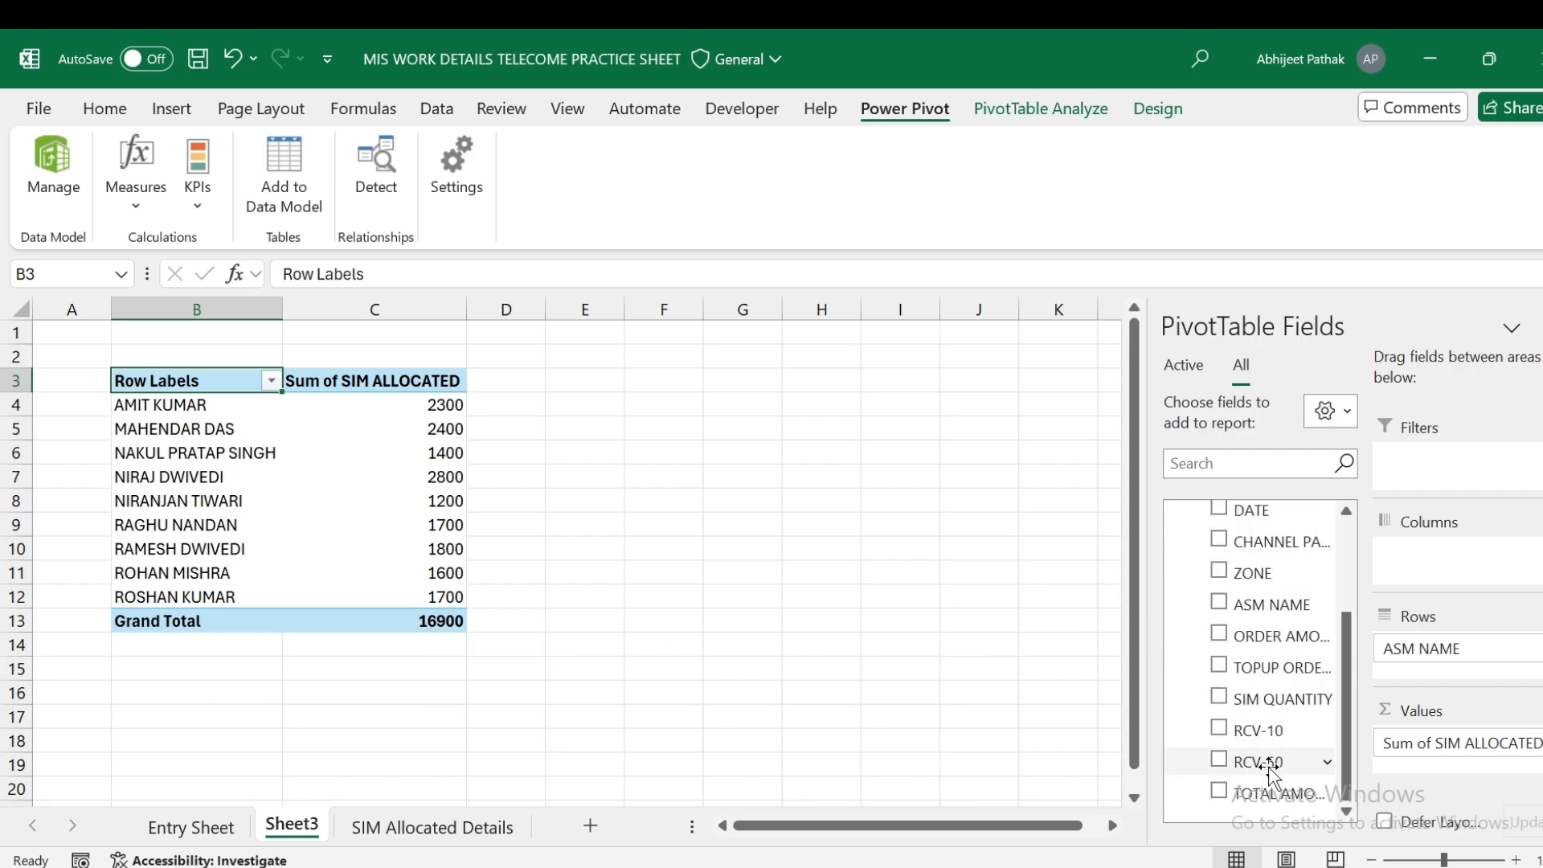
left_click_drag(1270, 699, 1417, 774)
left_click_drag(733, 434, 733, 448)
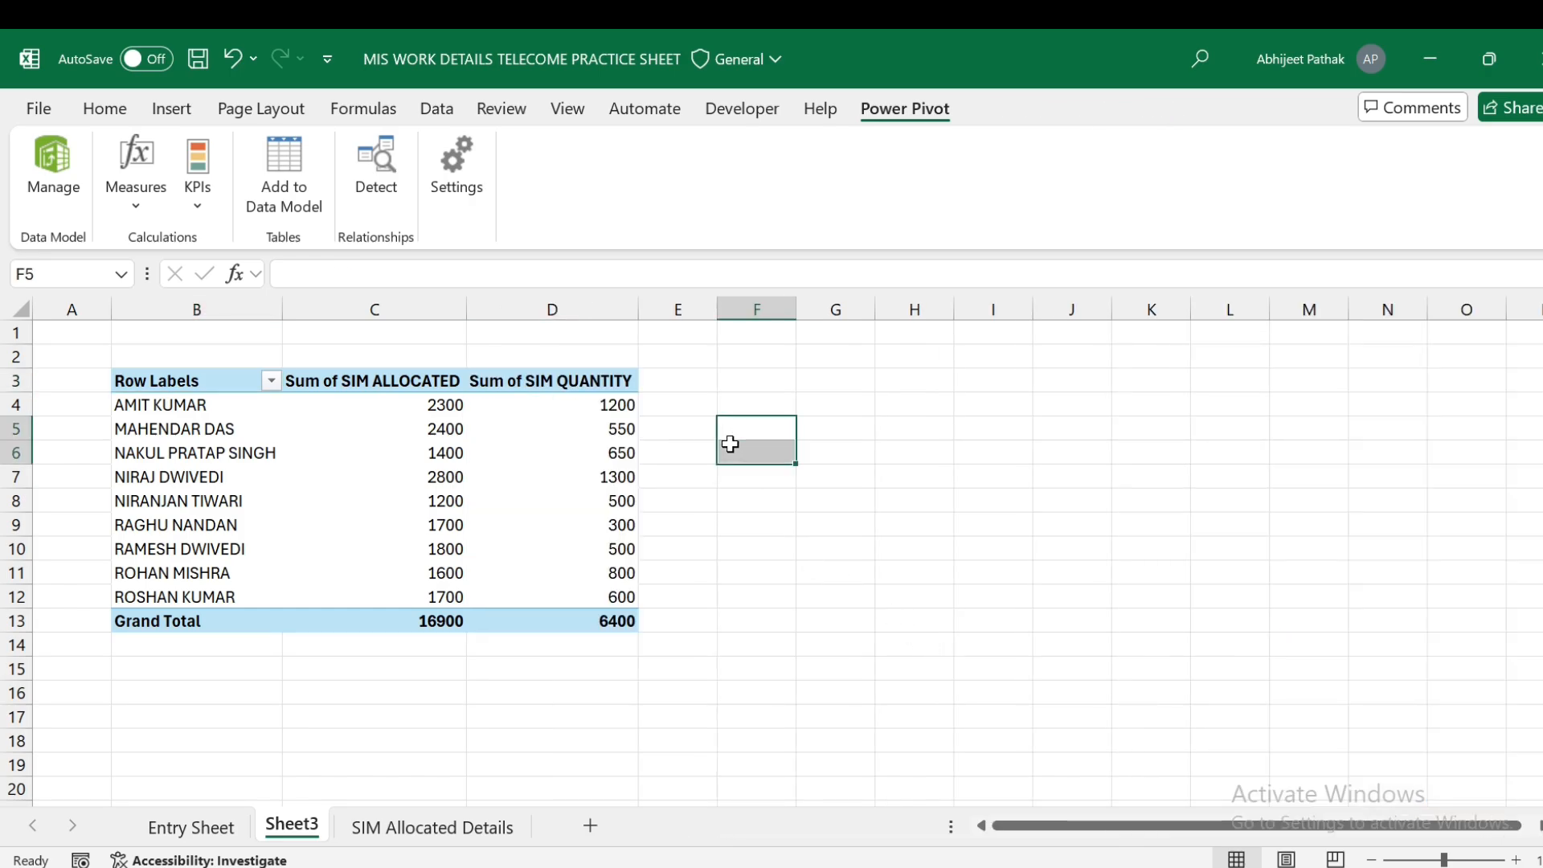
left_click_drag(360, 844, 299, 839)
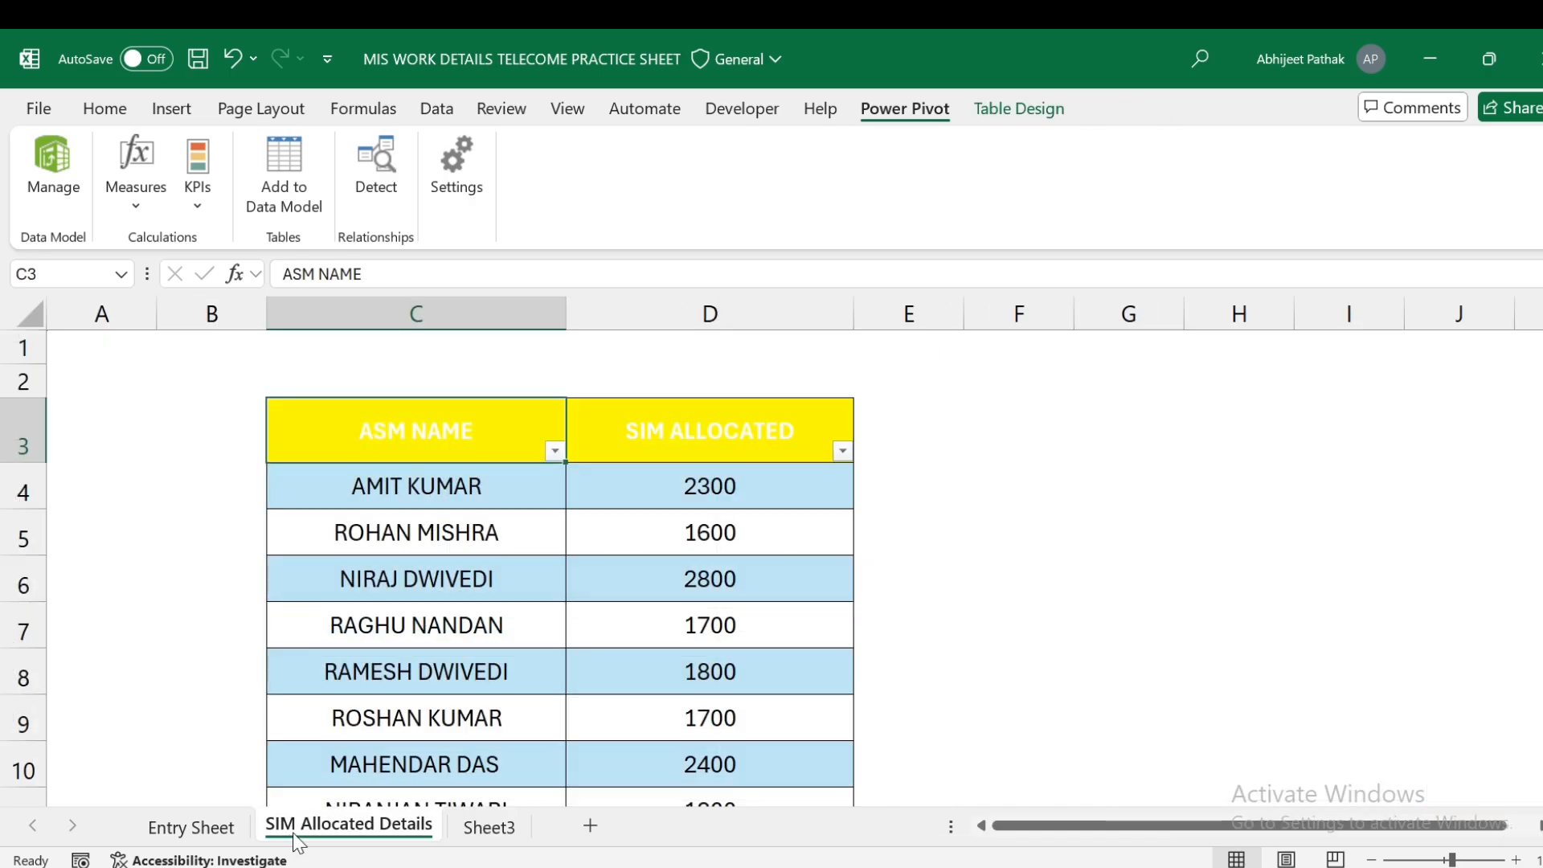
left_click(492, 836)
left_click(643, 670)
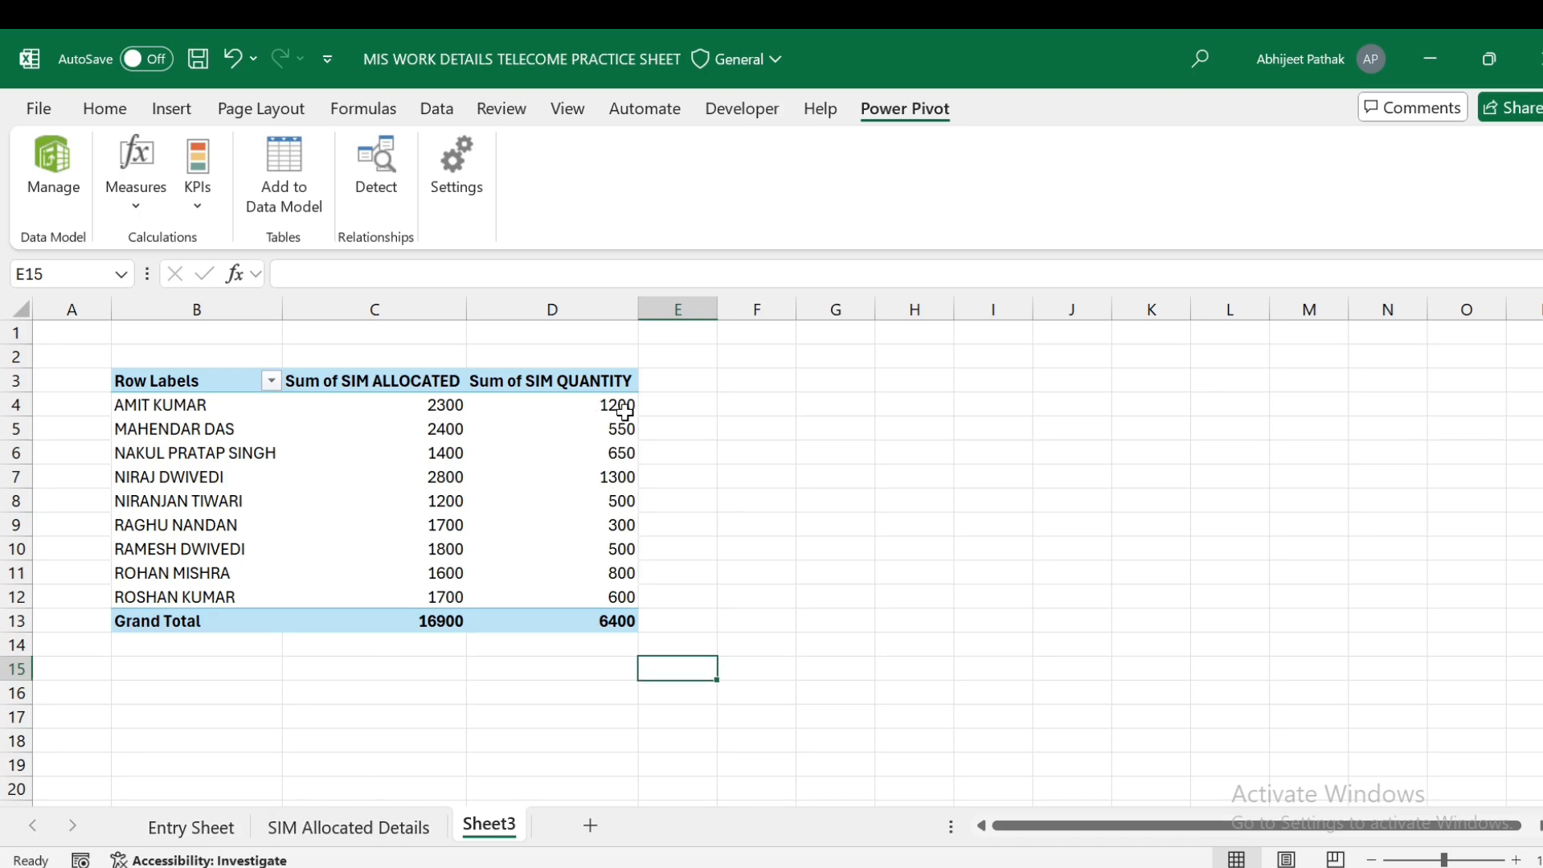
mouse_move(624, 412)
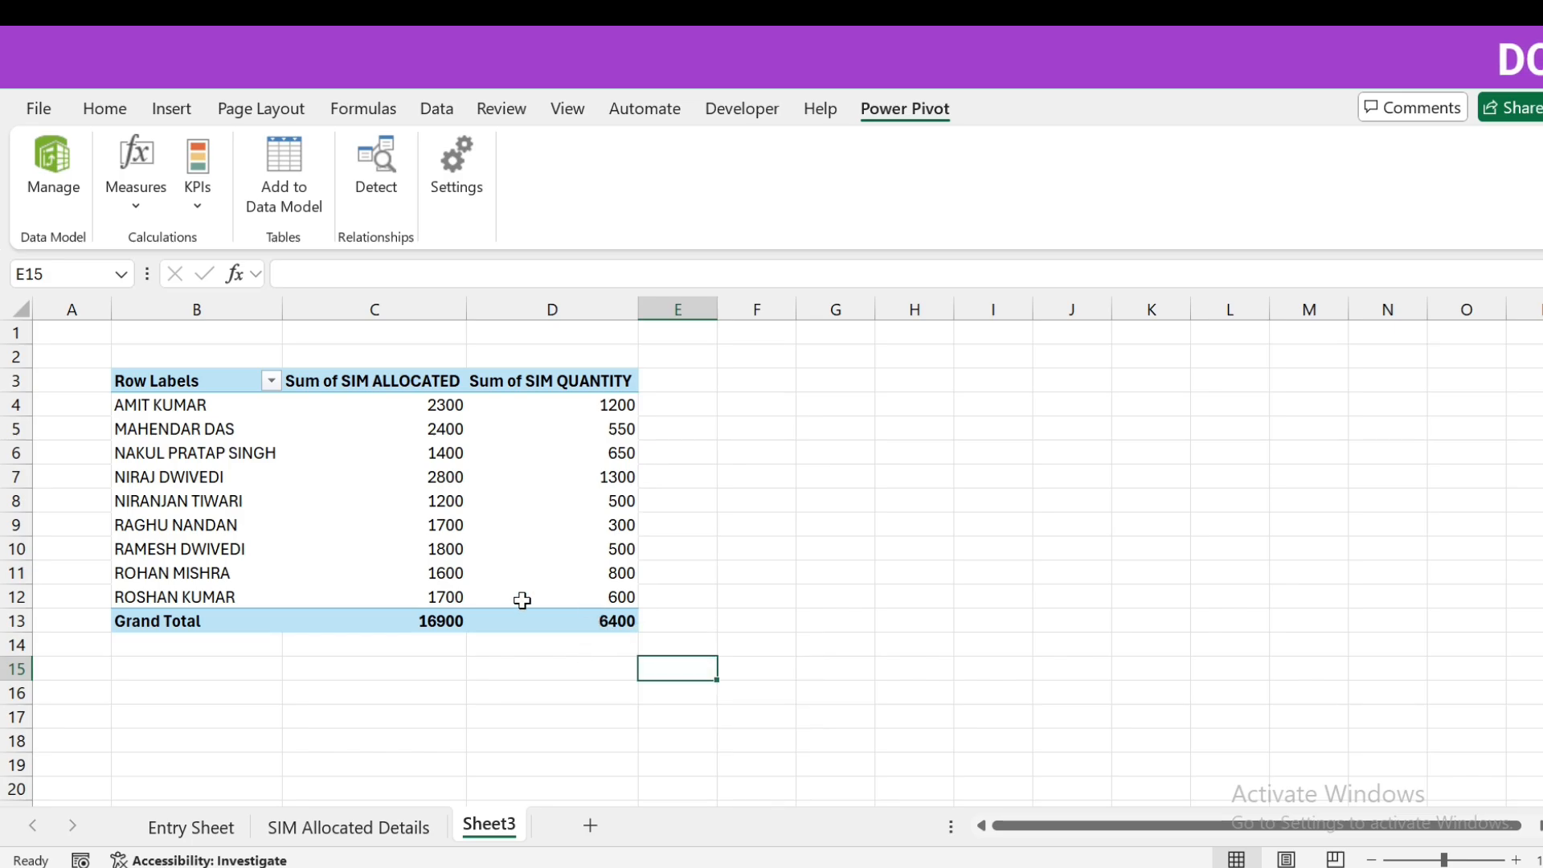
left_click(660, 407)
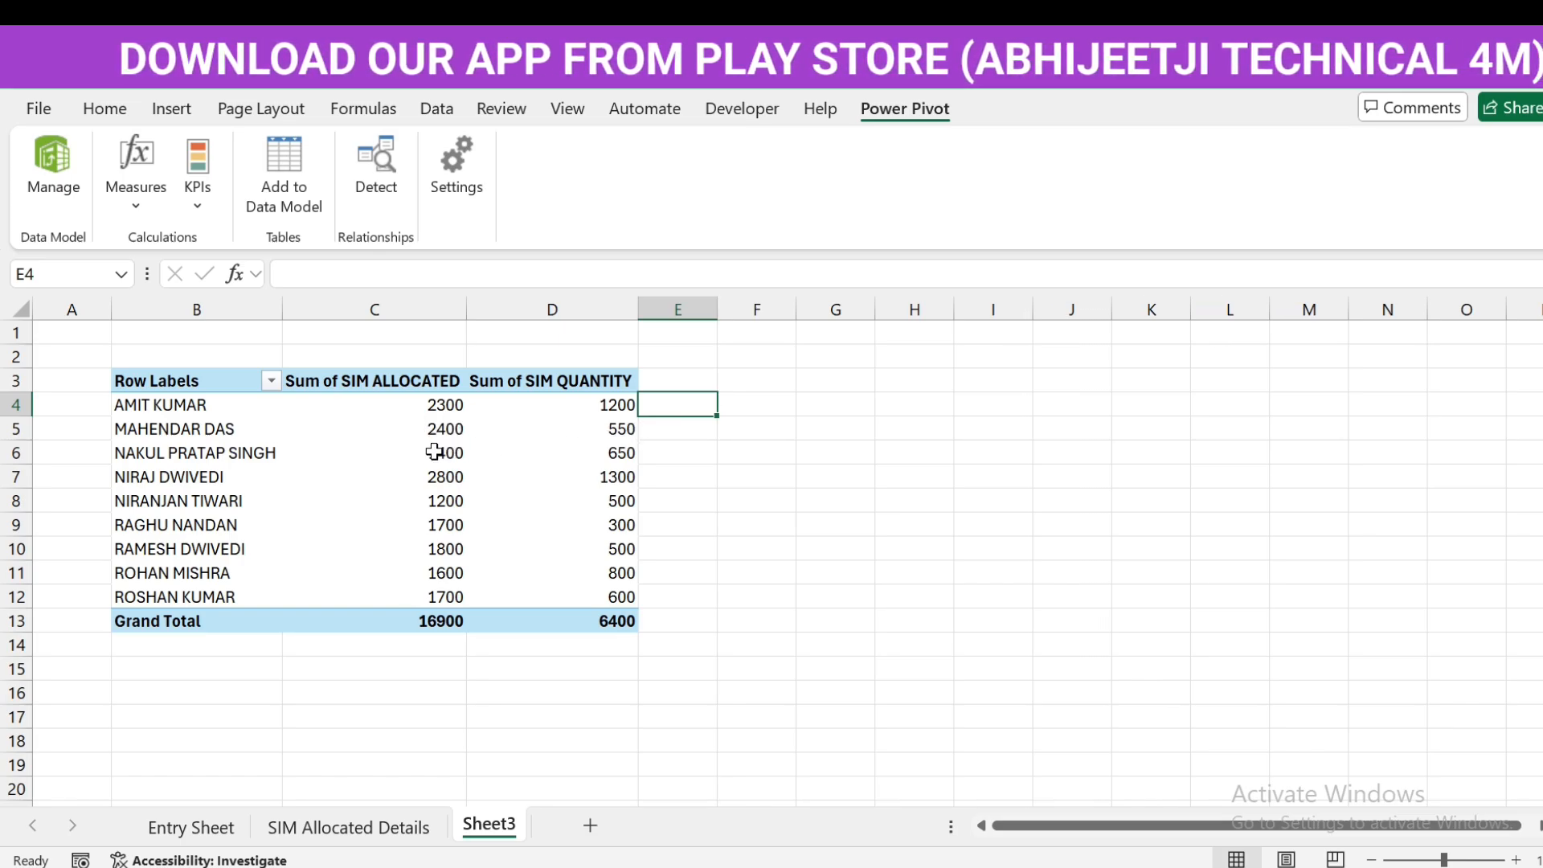
- Enter the remaining-SIMs formula =C4-D4 in E4
type("=")
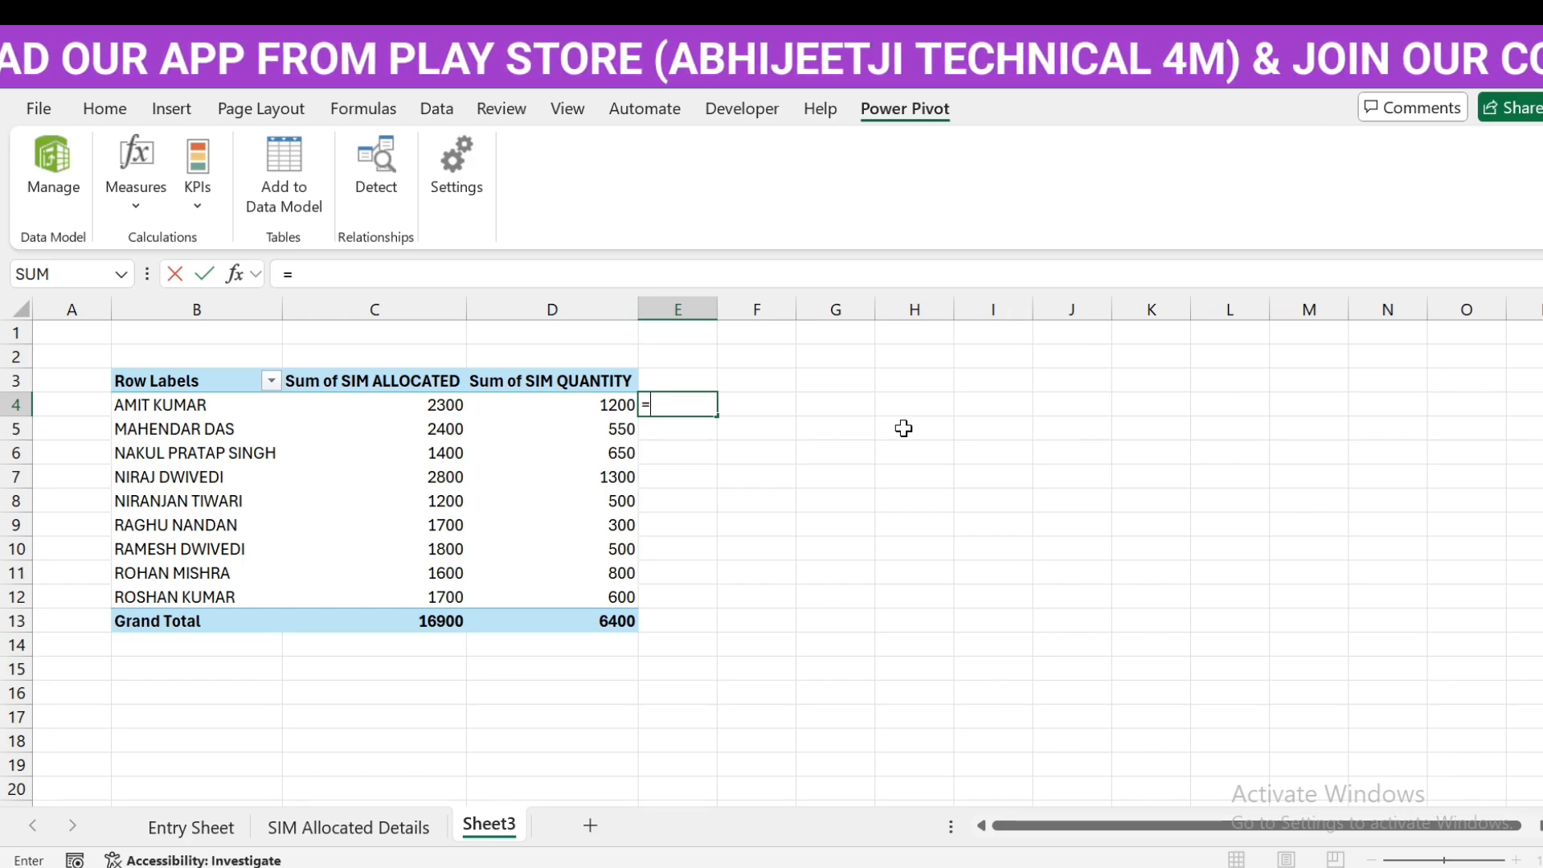
key("Left")
key("Left")
type("-")
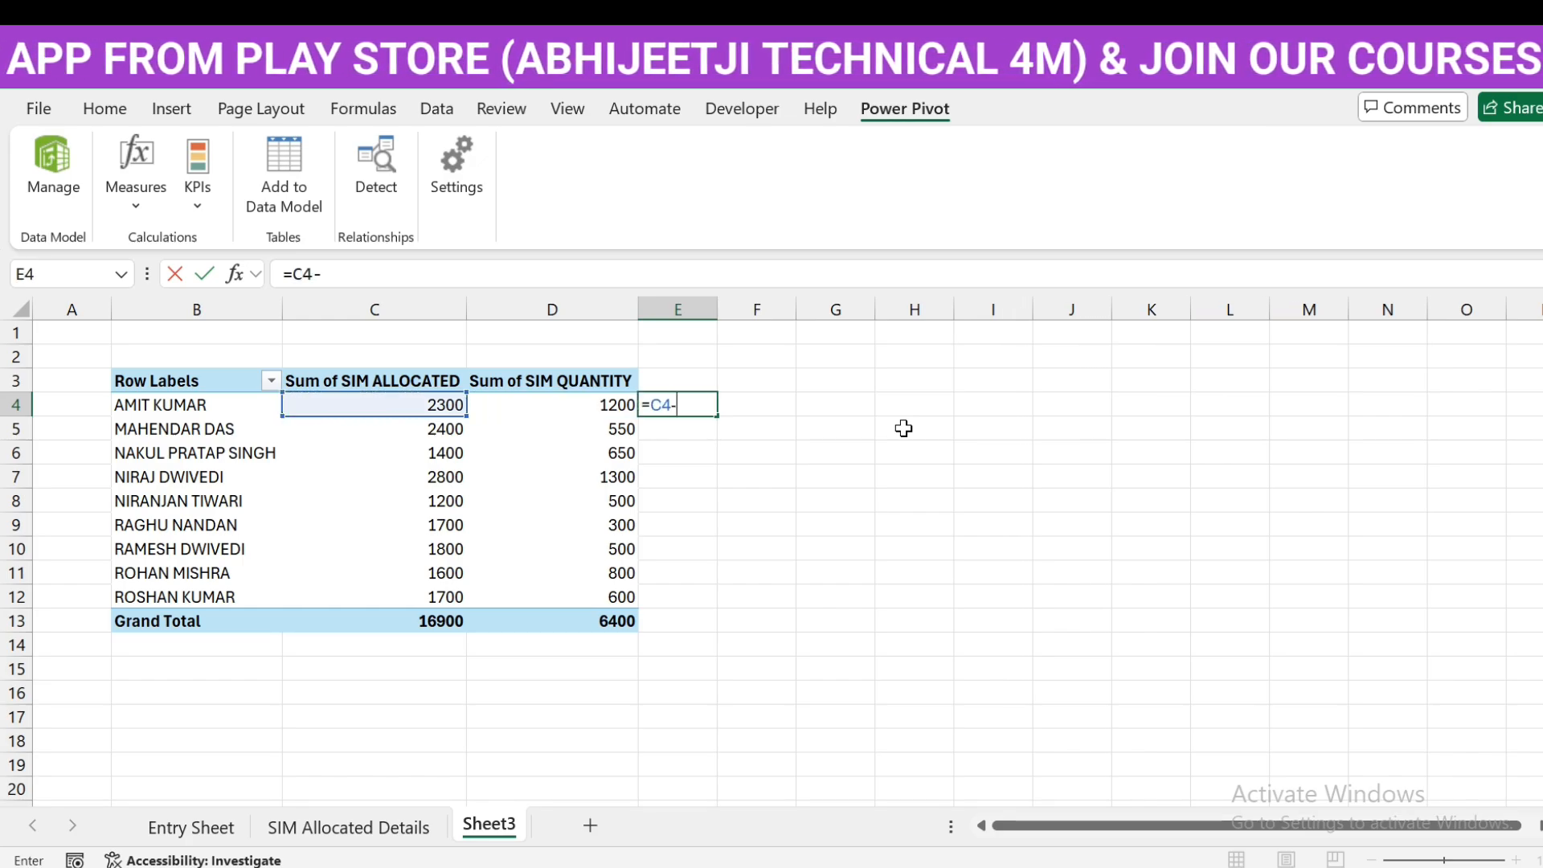
key("Left")
key("ctrl+Return")
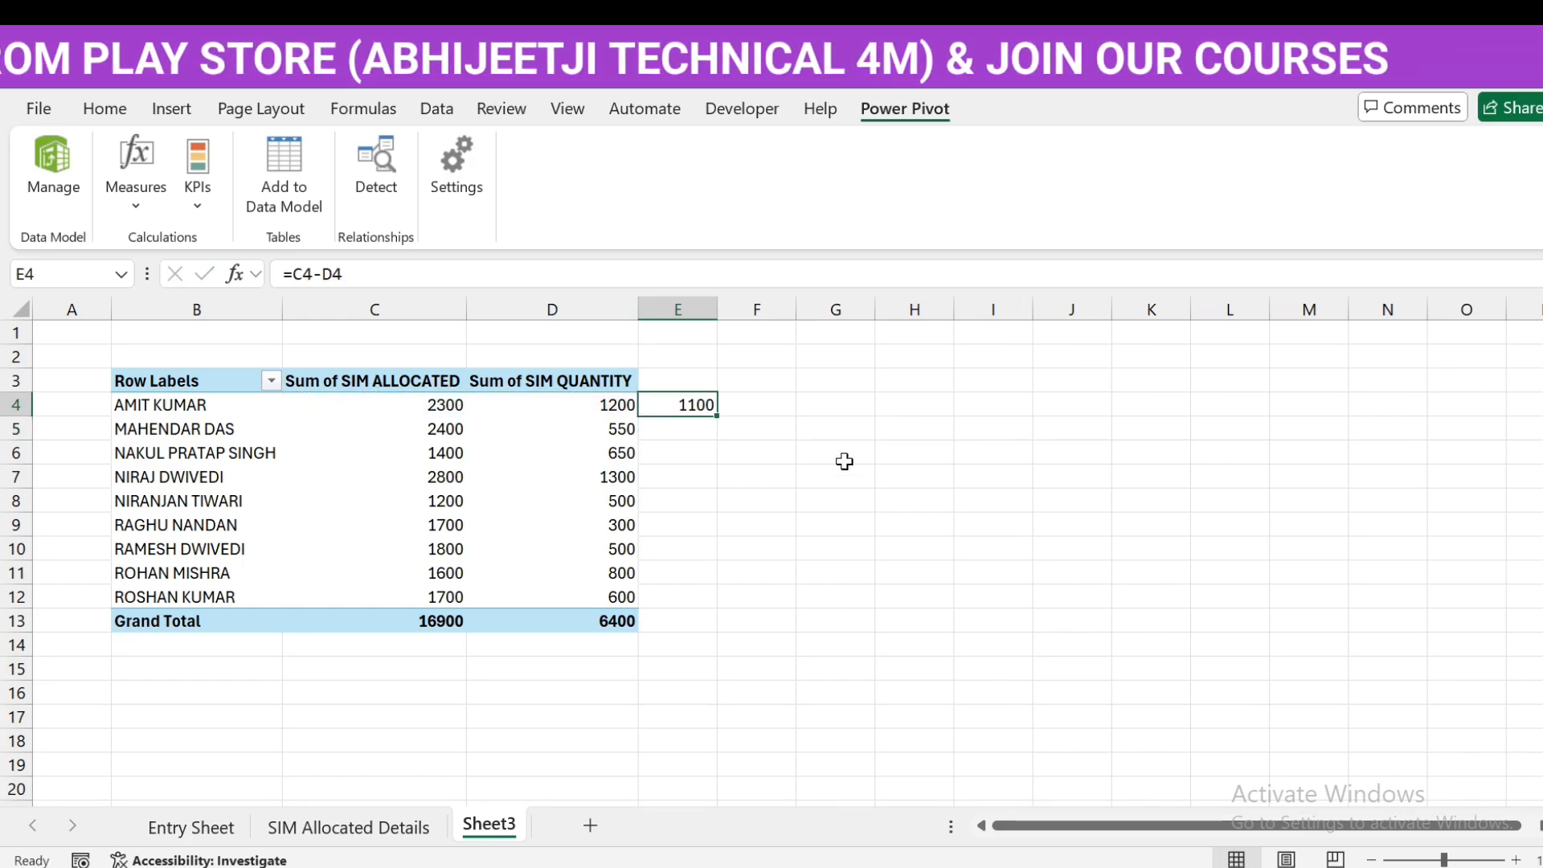
- Fill =C4-D4 down to E12, review the copied formulas, and go to the Entry Sheet
left_click_drag(723, 415, 696, 612)
left_click(765, 472)
left_click(696, 404)
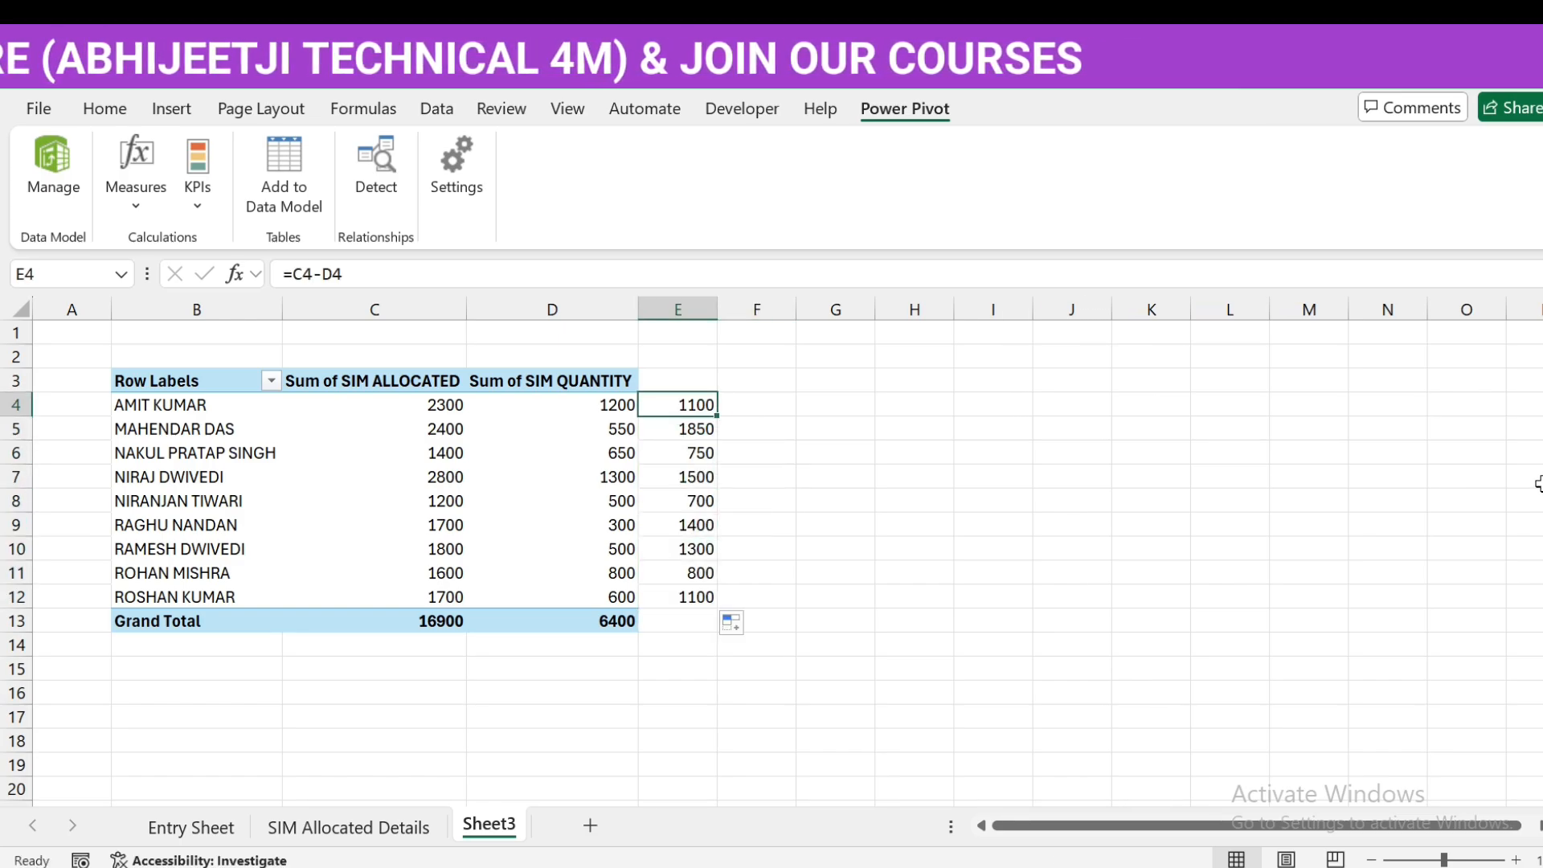
key("Down")
key("Down")
key("Down")
key("Down")
key("Down")
key("Down")
key("Down")
key("Up")
key("Up")
key("Up")
key("Up")
key("Up")
key("Up")
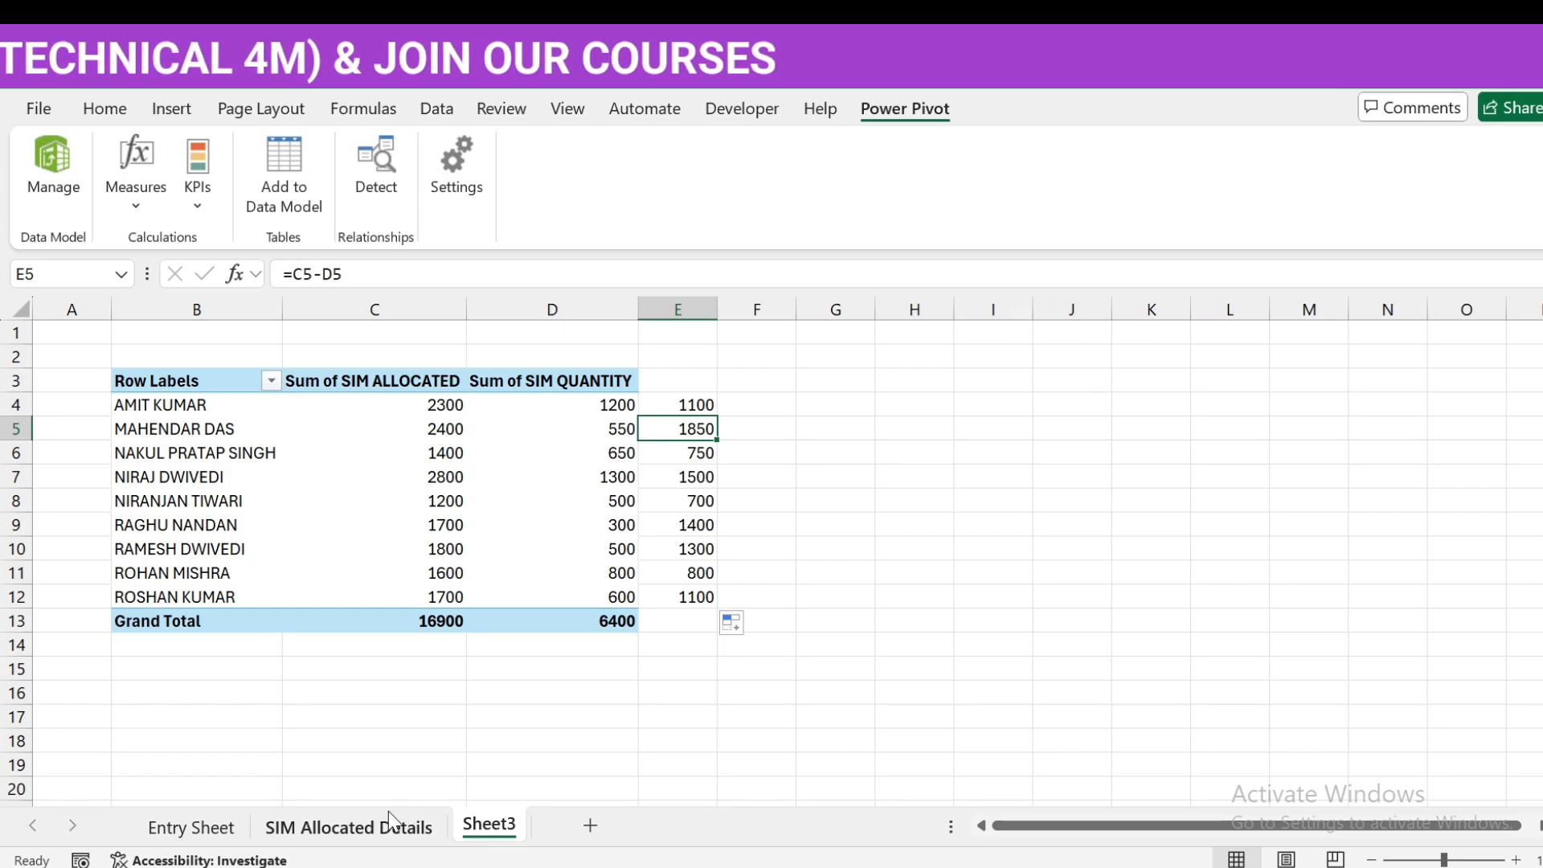
left_click(191, 828)
- Start the new Entry Sheet row 39 with serial number 7
scroll(338, 601, "down", 2)
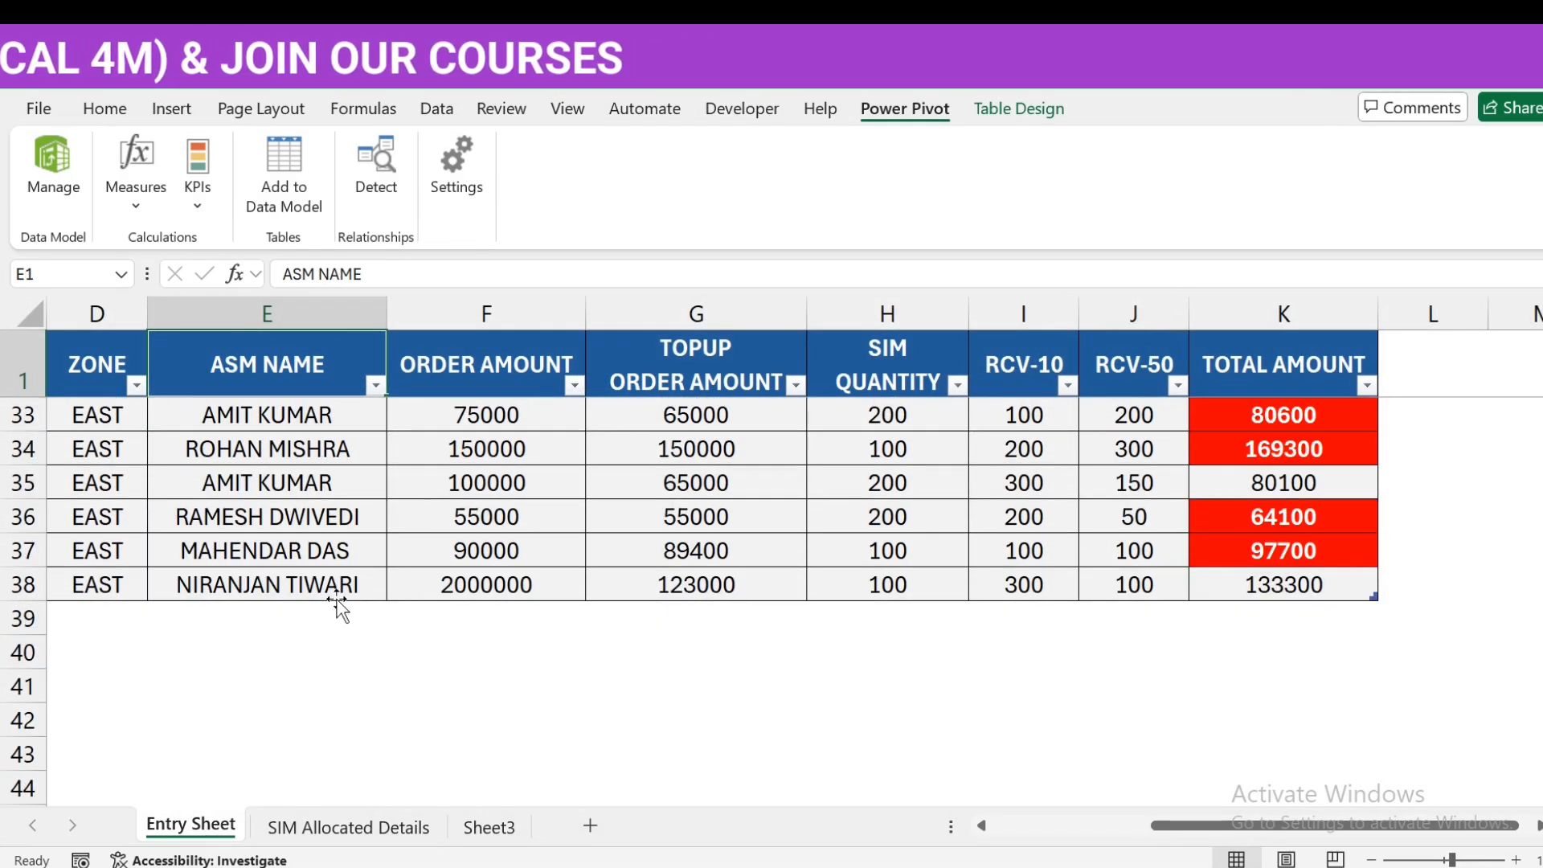
left_click(113, 619)
left_click(491, 827)
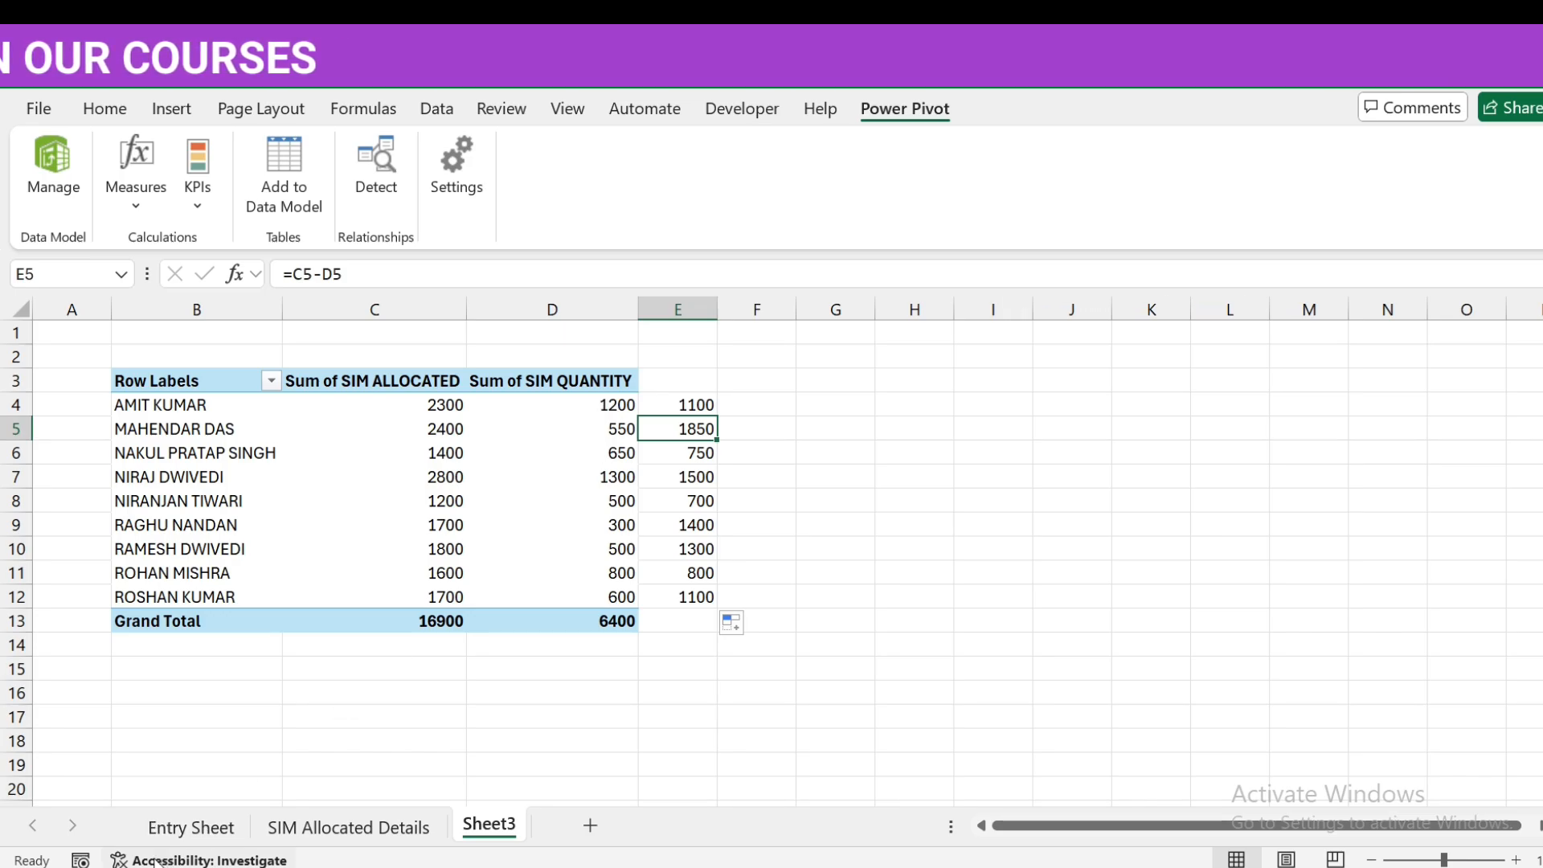
left_click(193, 829)
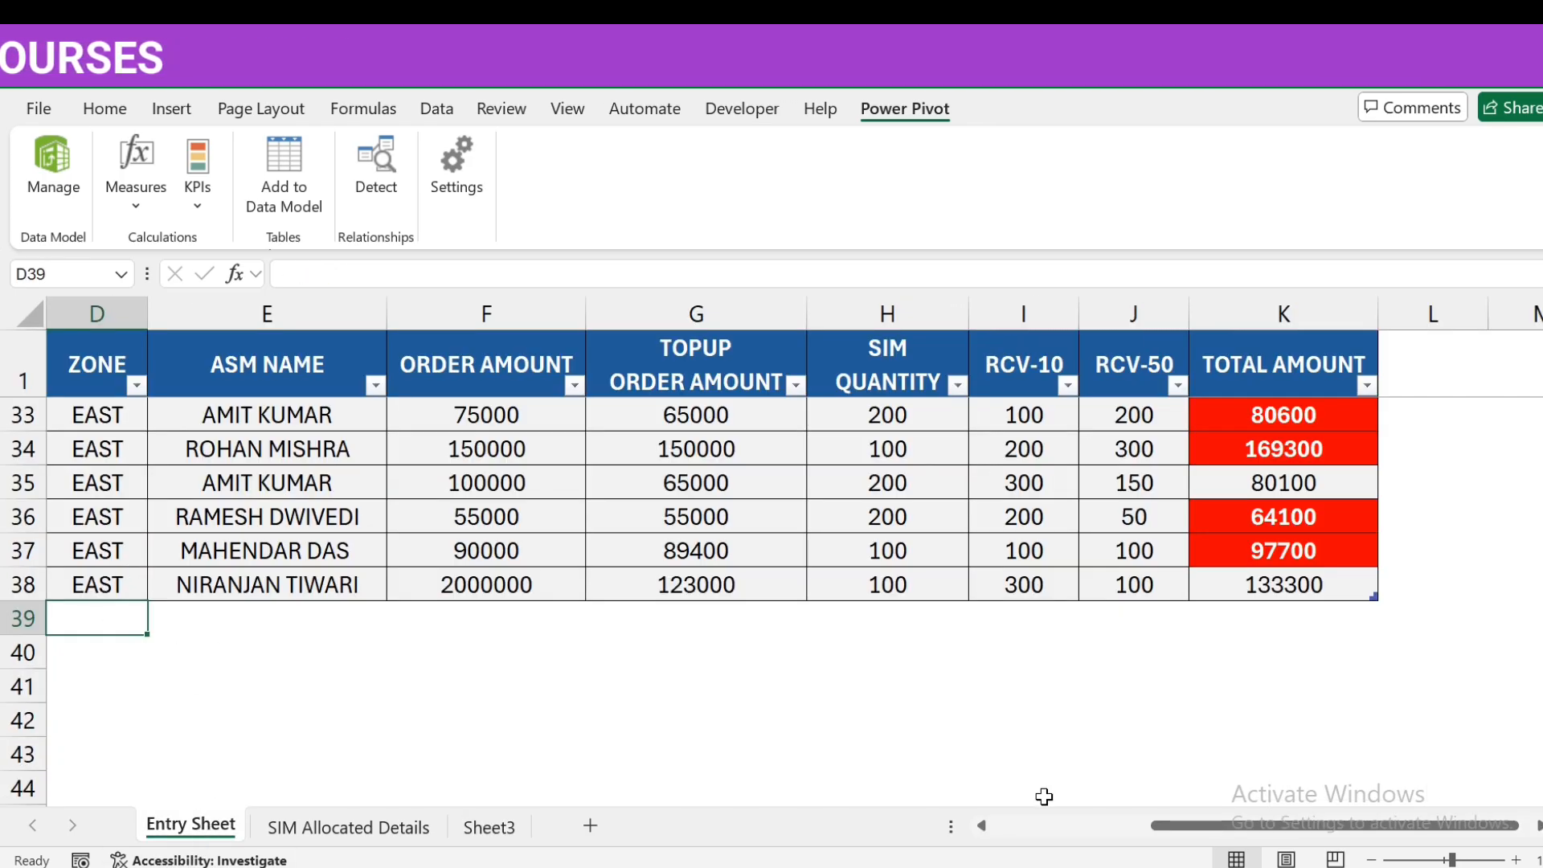
key("Home")
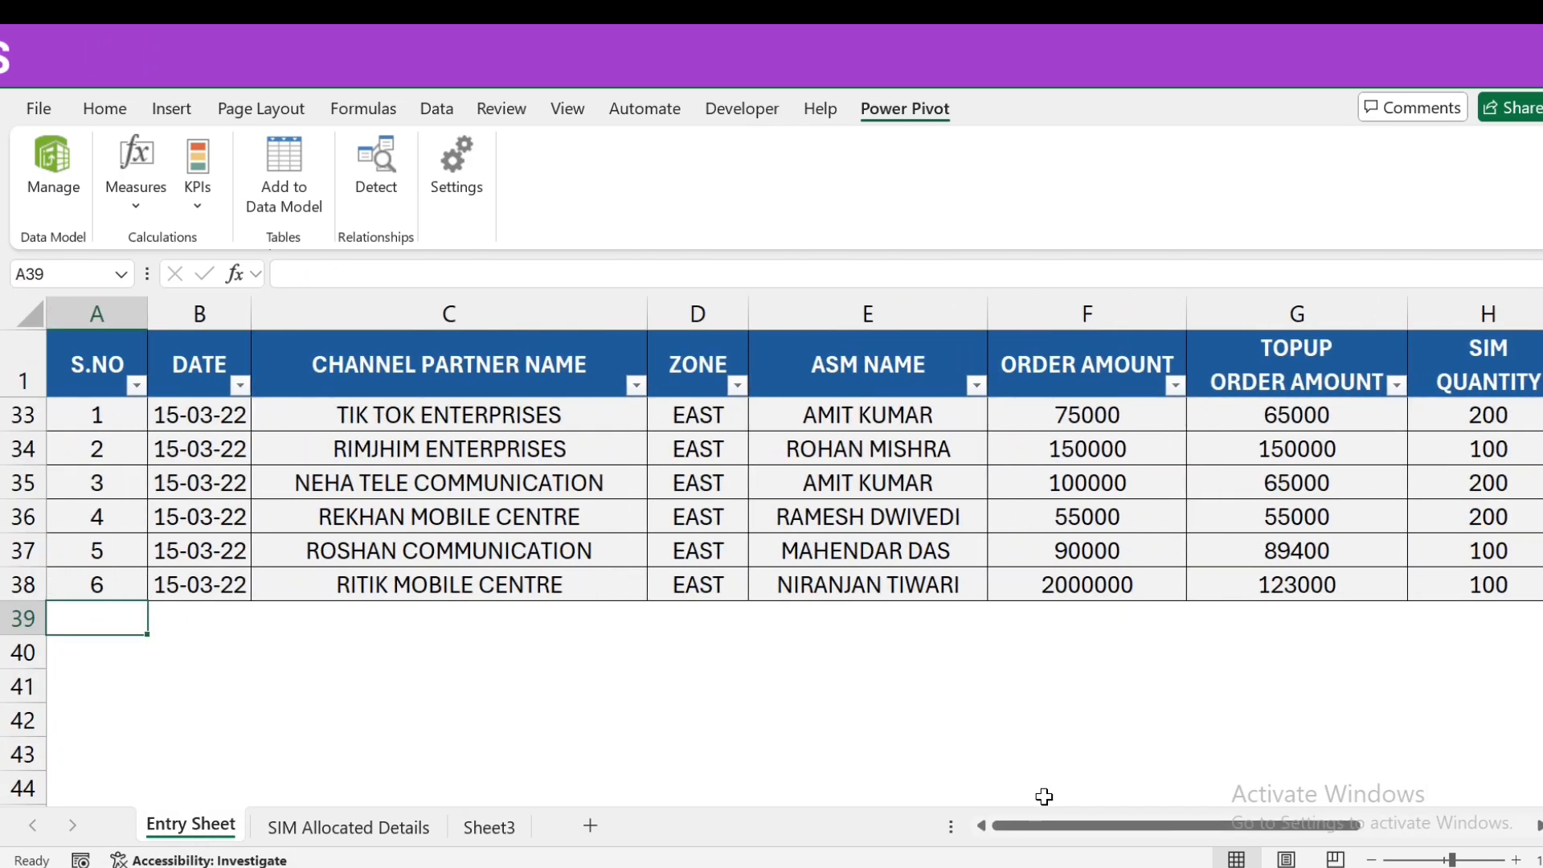
type("7")
key("Tab")
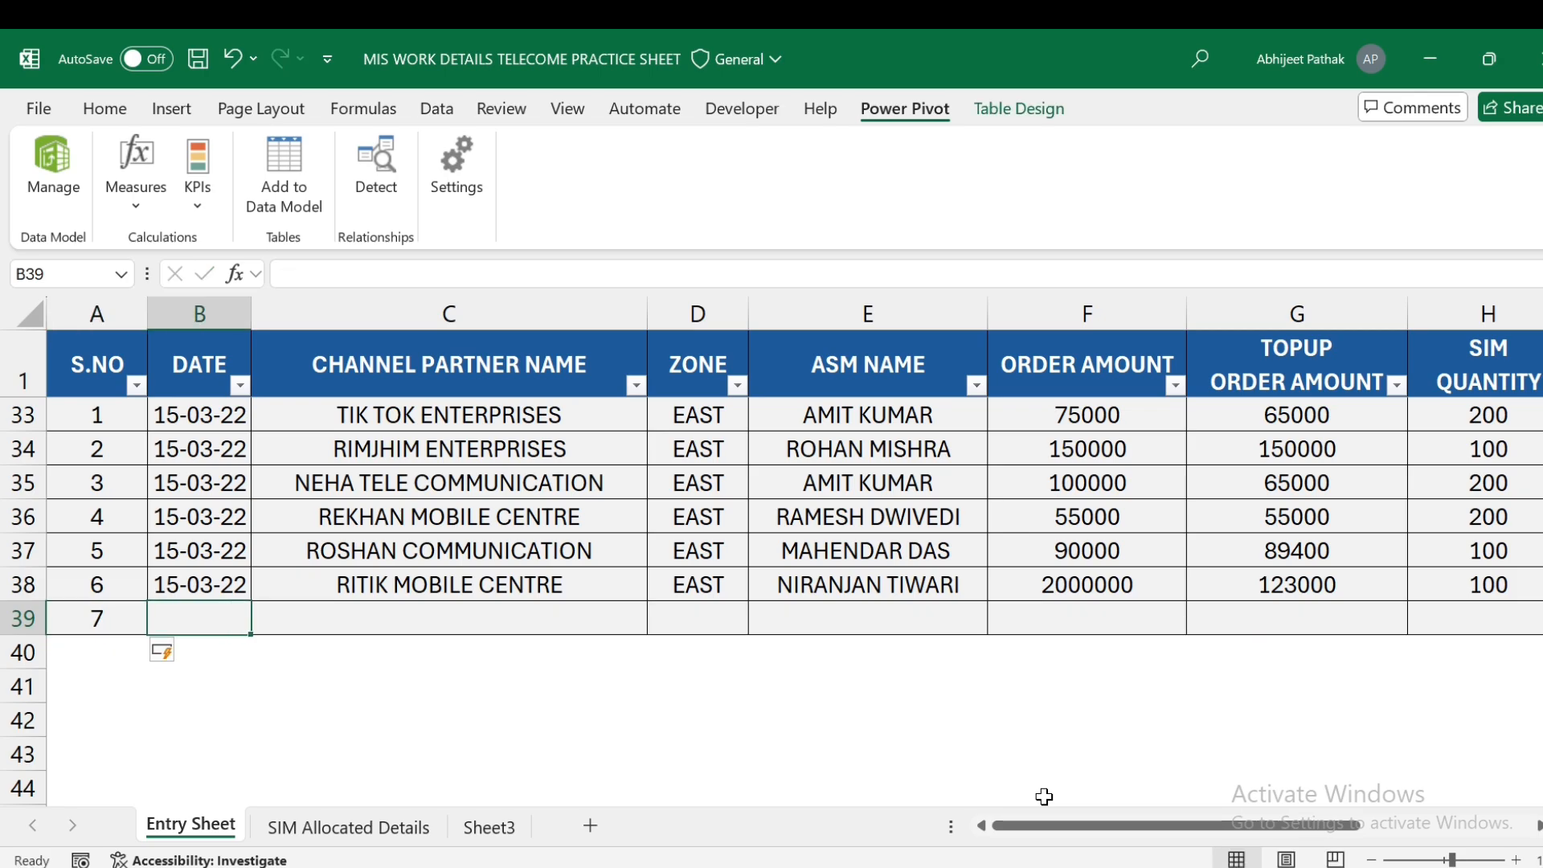
- Copy the date and ROSHAN COMMUNICATION partner name from the rows above into row 39
key("Up")
key("ctrl+c")
key("Down")
key("ctrl+v")
key("Tab")
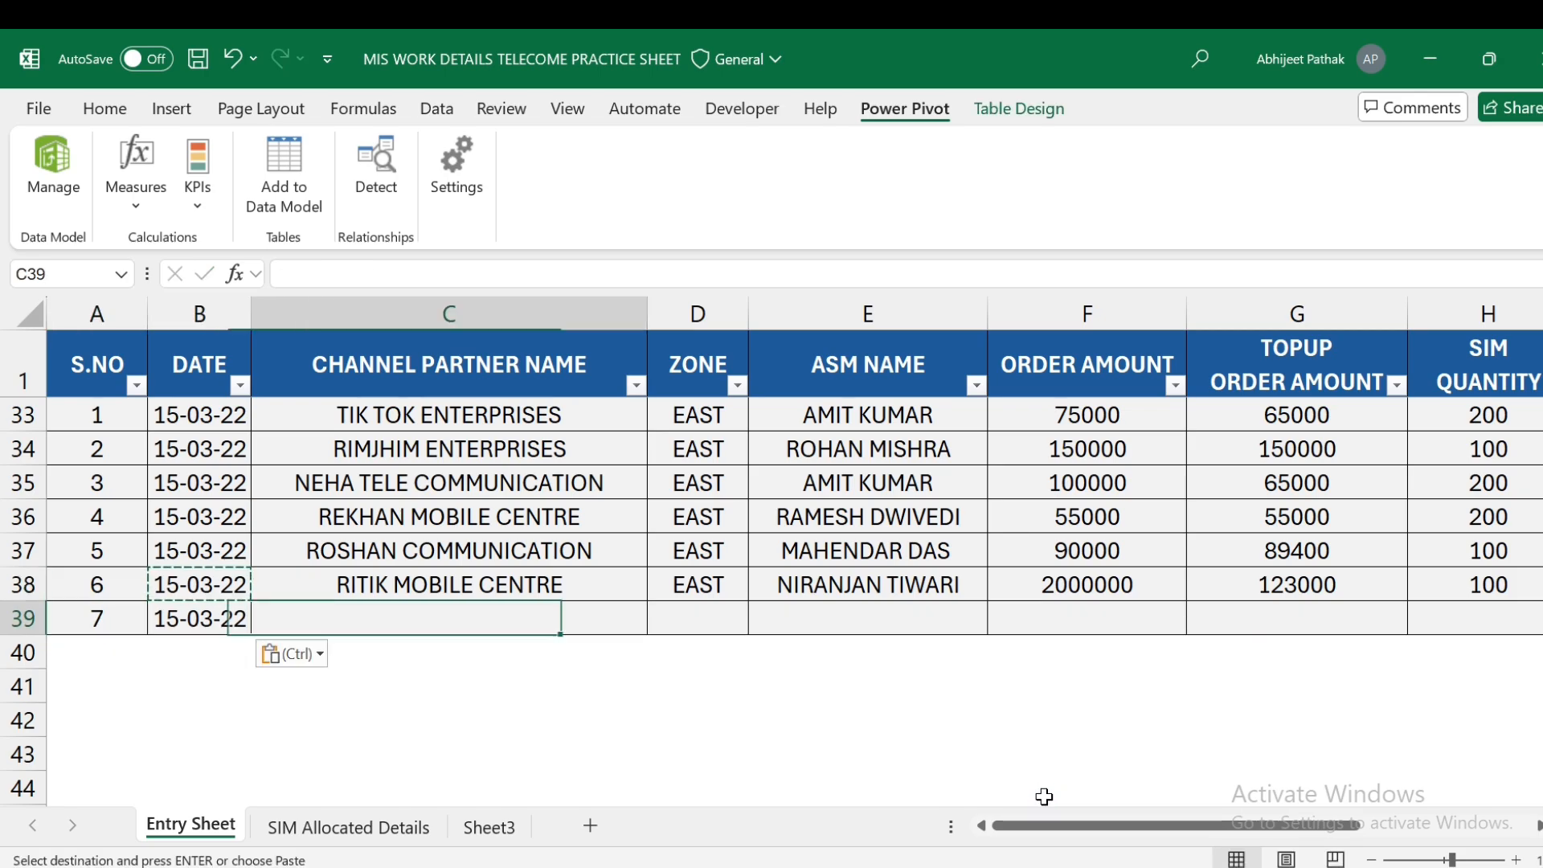
key("Up")
key("Down")
key("Up")
key("Up")
key("ctrl+c")
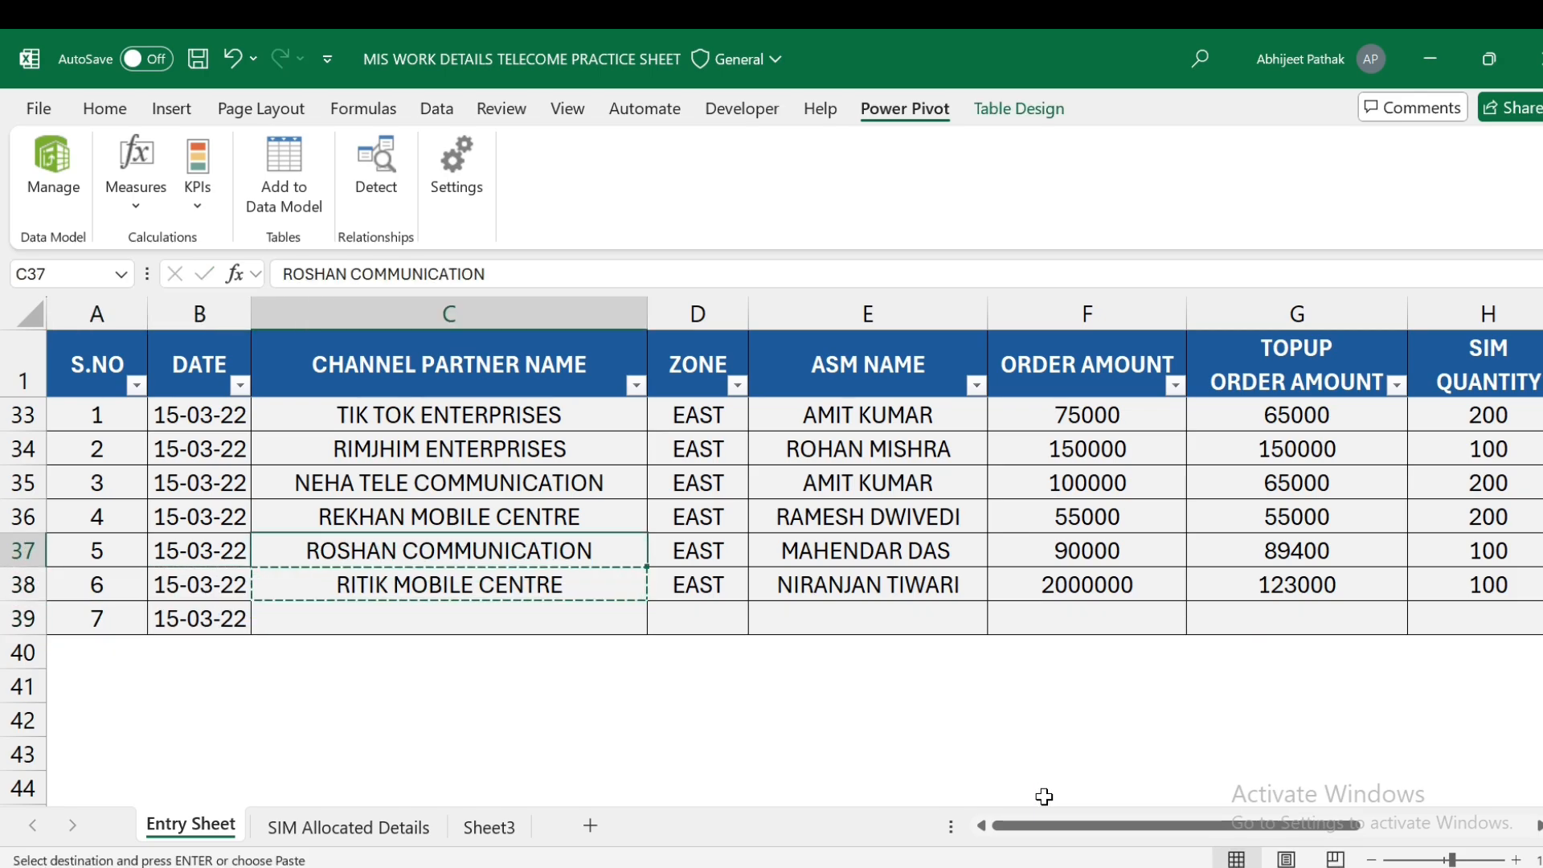
key("Down")
key("Down")
key("ctrl+v")
key("Tab")
- Enter zone EAST, the ASM name, and order amount 100000 in row 39
type("EAST")
key("Tab")
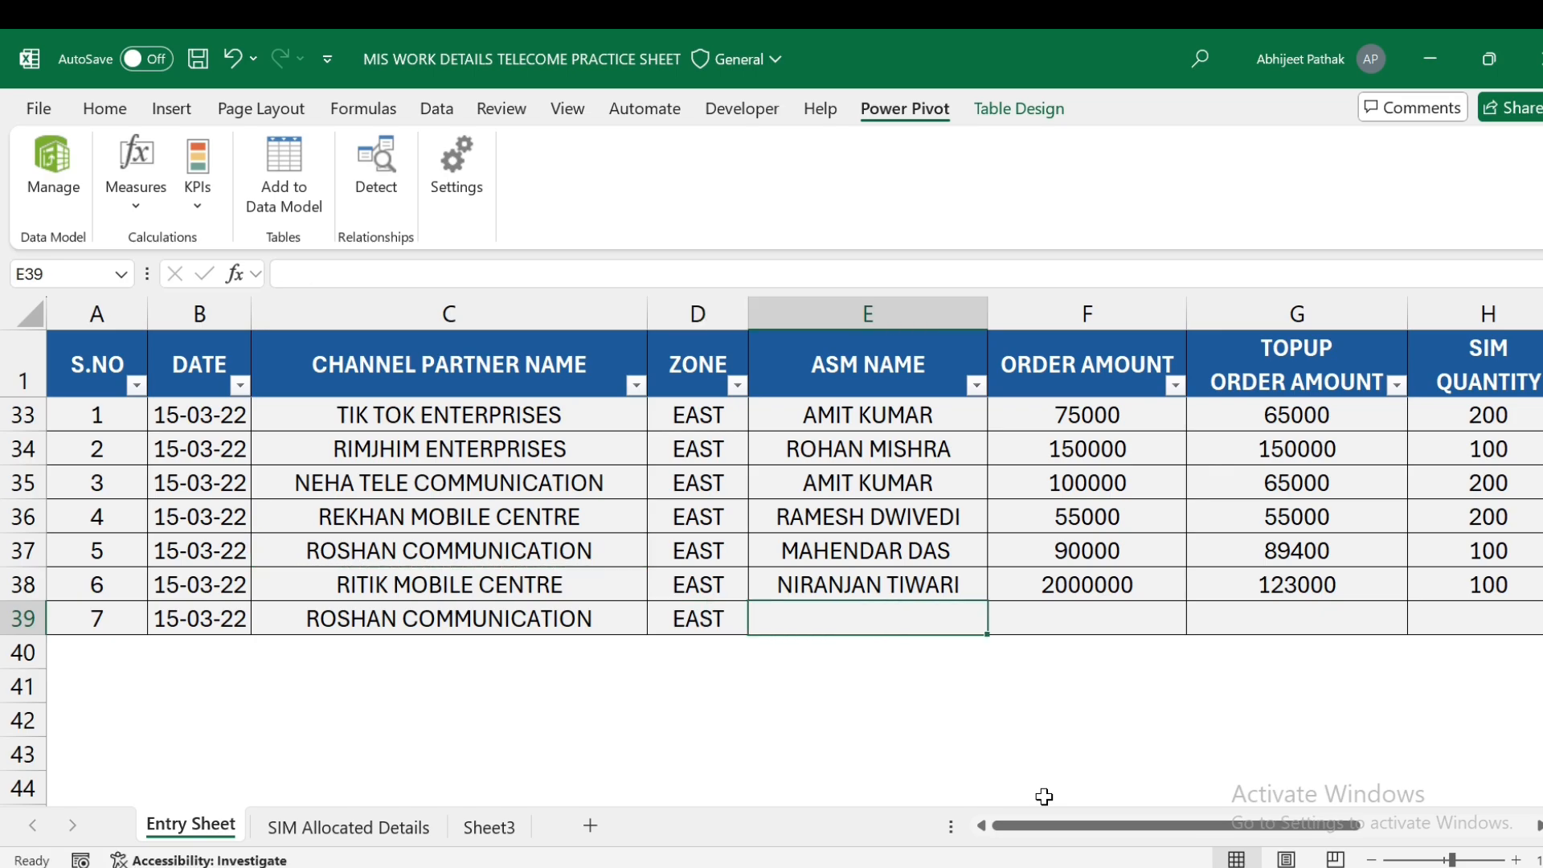
type("amit")
key("BackSpace")
key("BackSpace")
key("BackSpace")
key("BackSpace")
key("BackSpace")
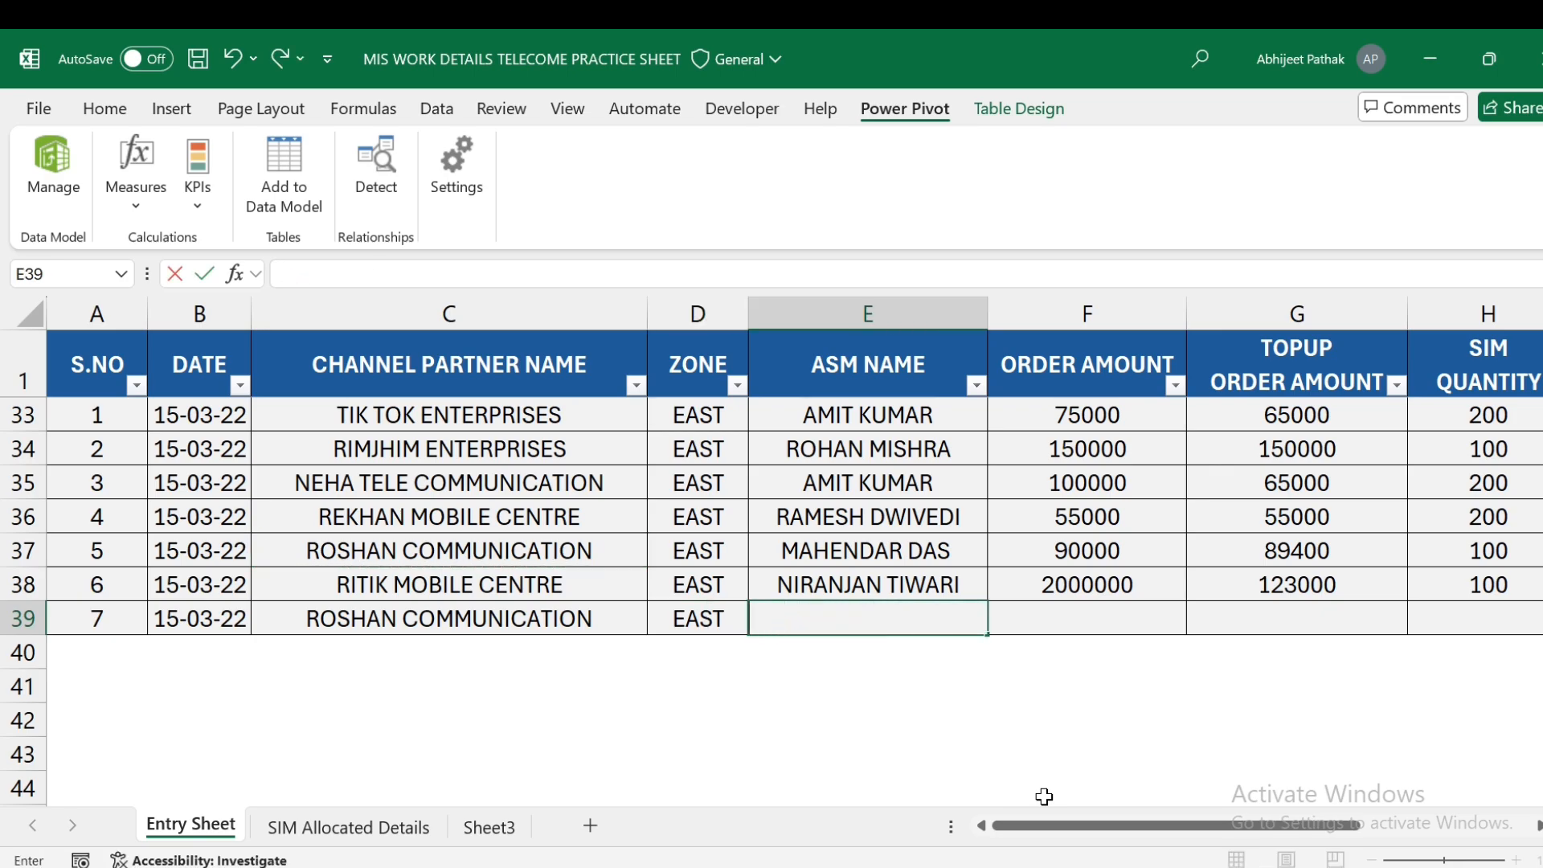
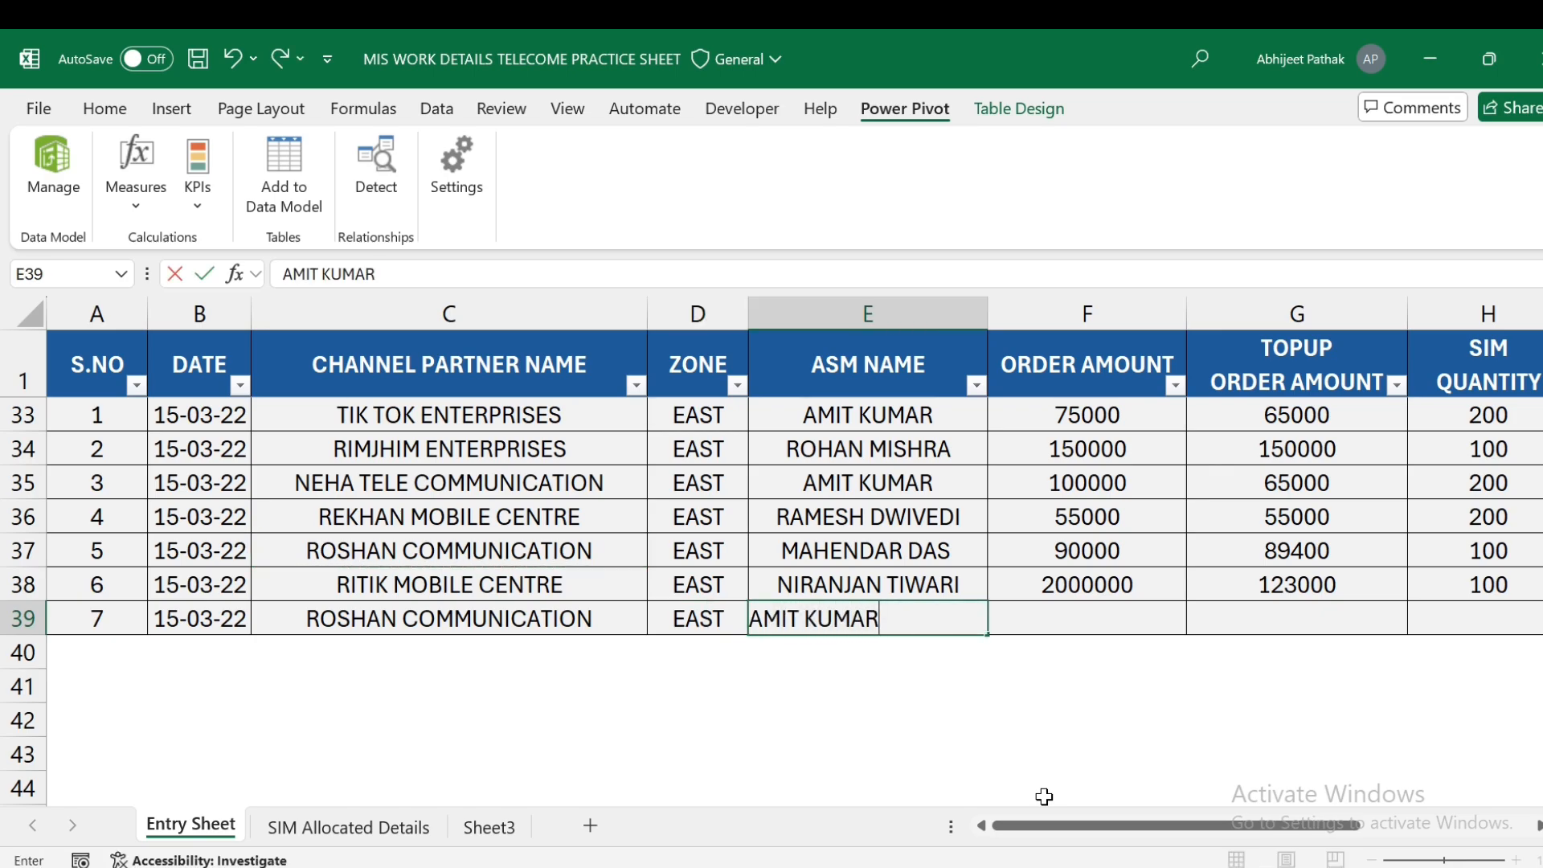
key("Tab")
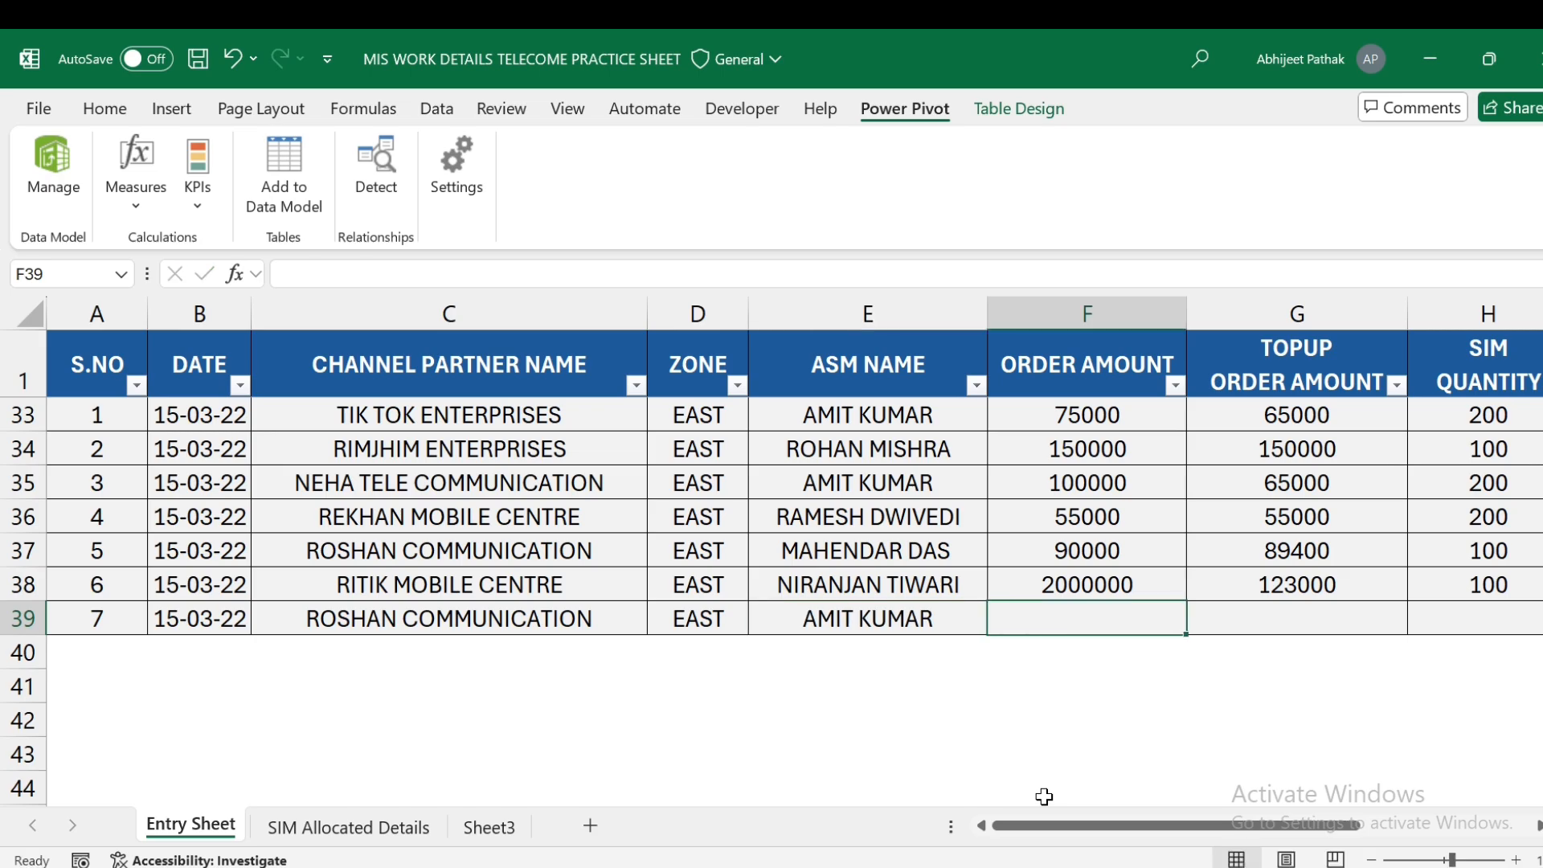
type("10000")
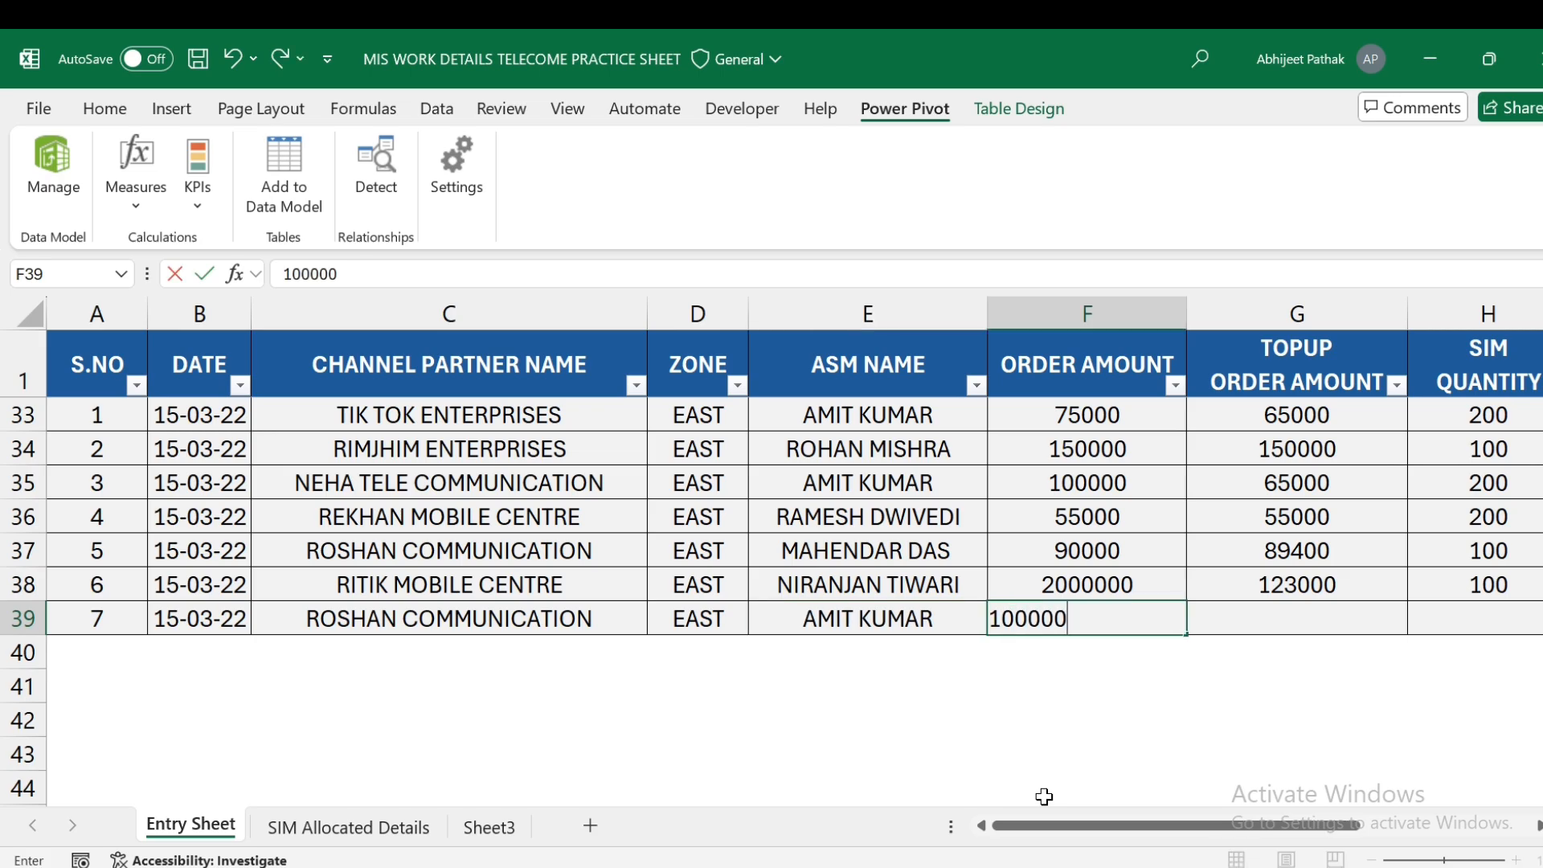
type("0")
key("Tab")
- Fill in top-up 85000, 200 SIMs, RCV-10 100 and RCV-50 500, fixing the typos
scroll(1044, 796, "right", 2)
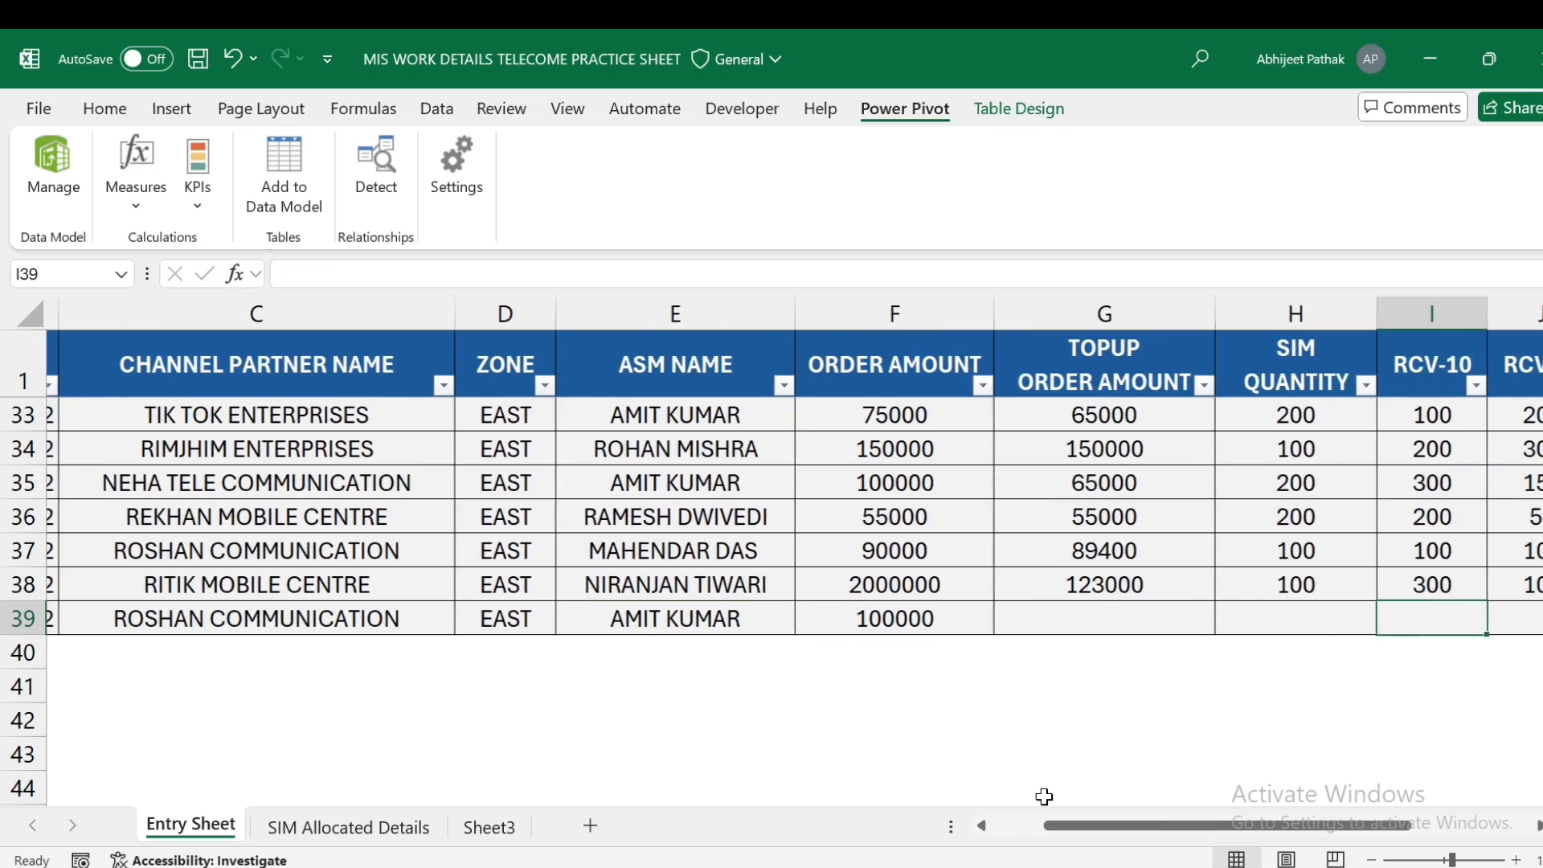
type("55000")
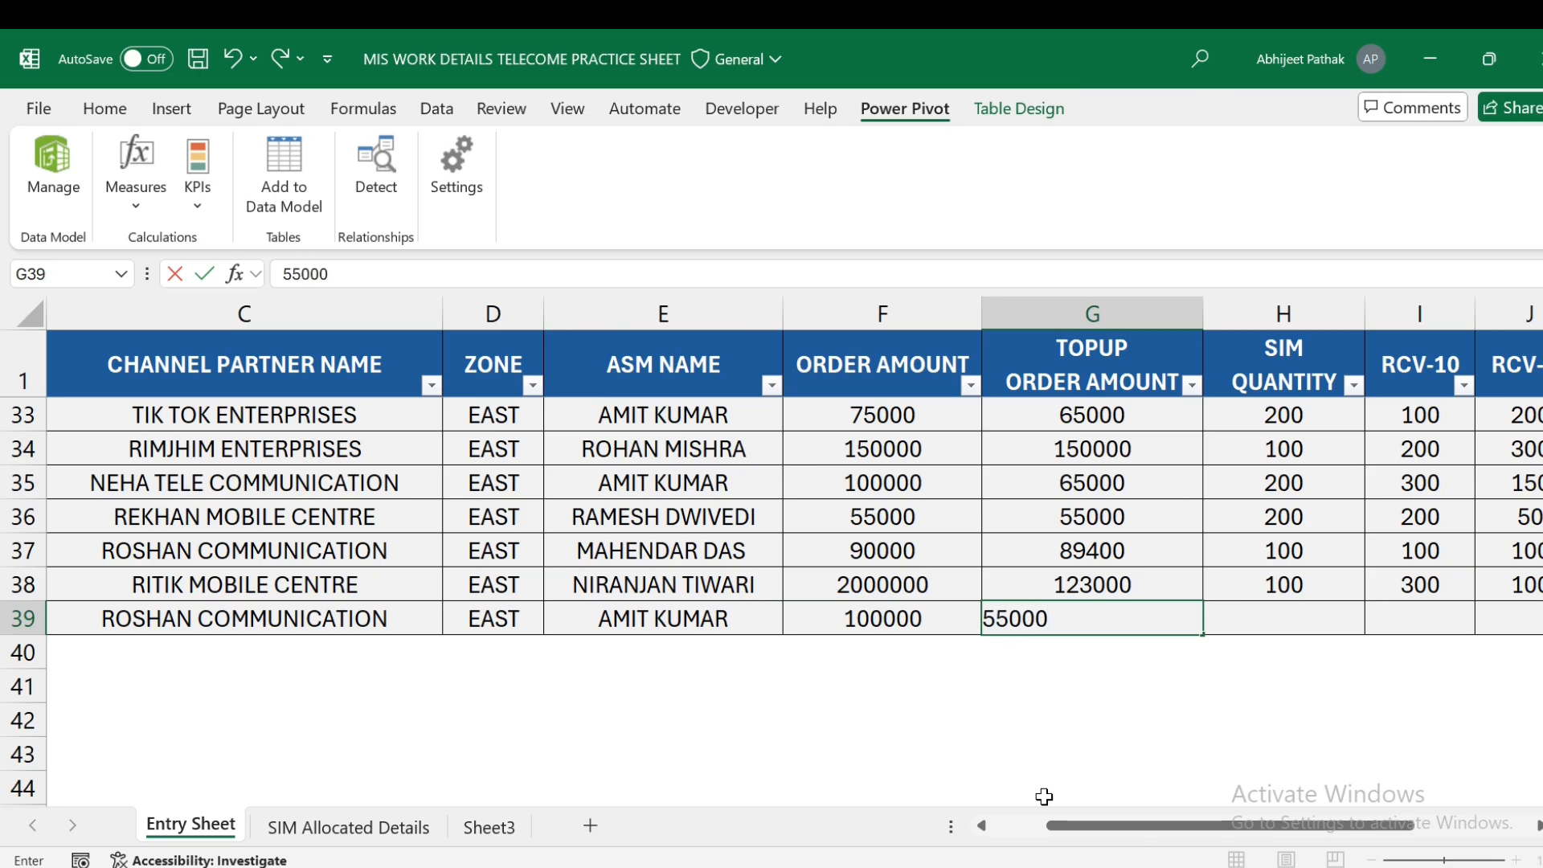
key("Tab")
key("Tab")
key("Tab")
key("Left")
key("Left")
key("Left")
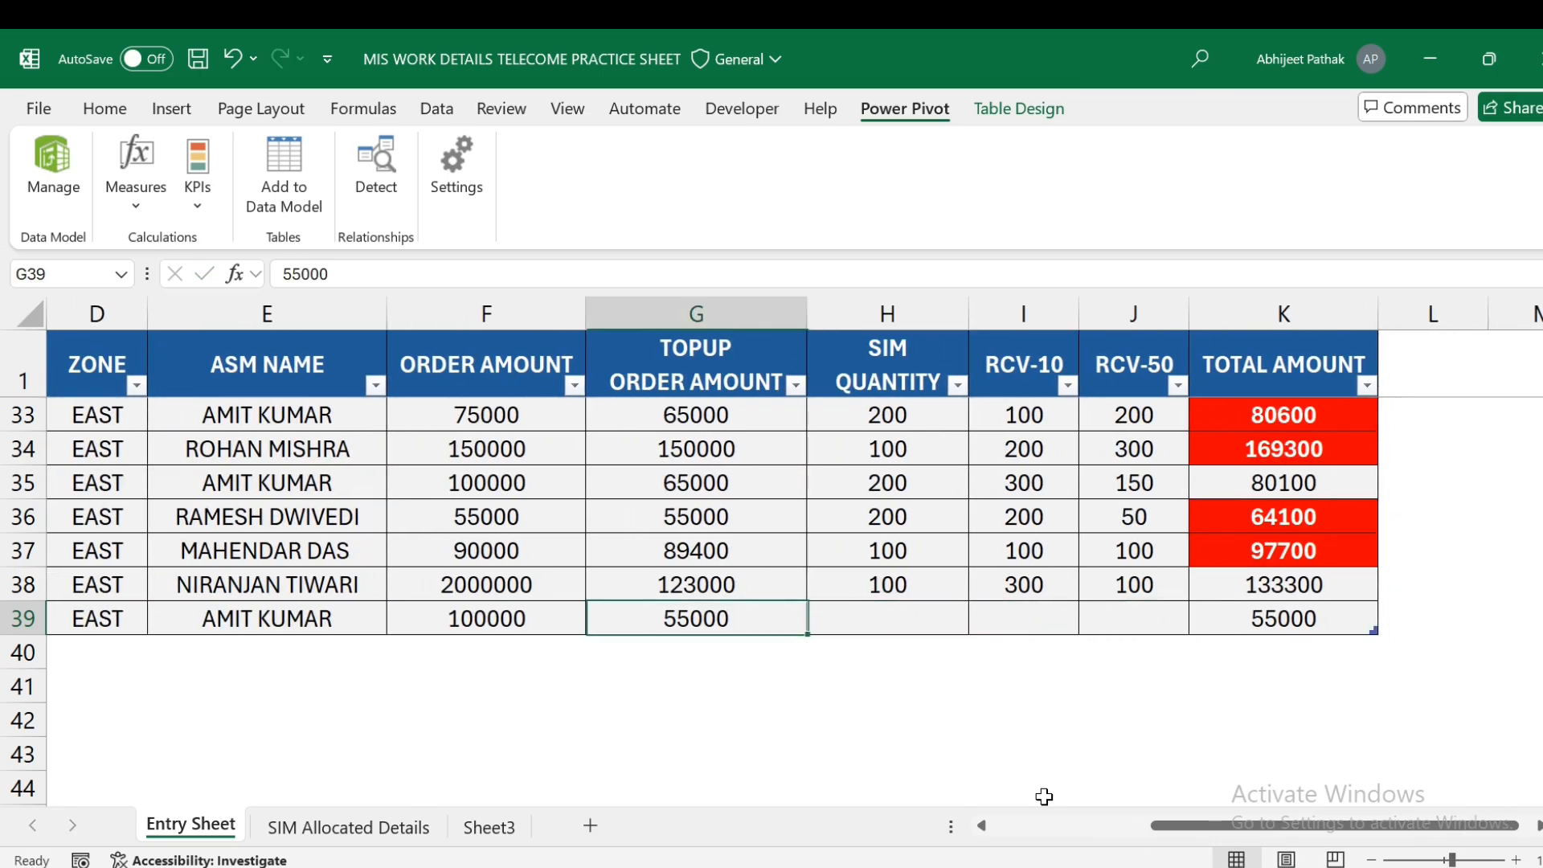
type("85000")
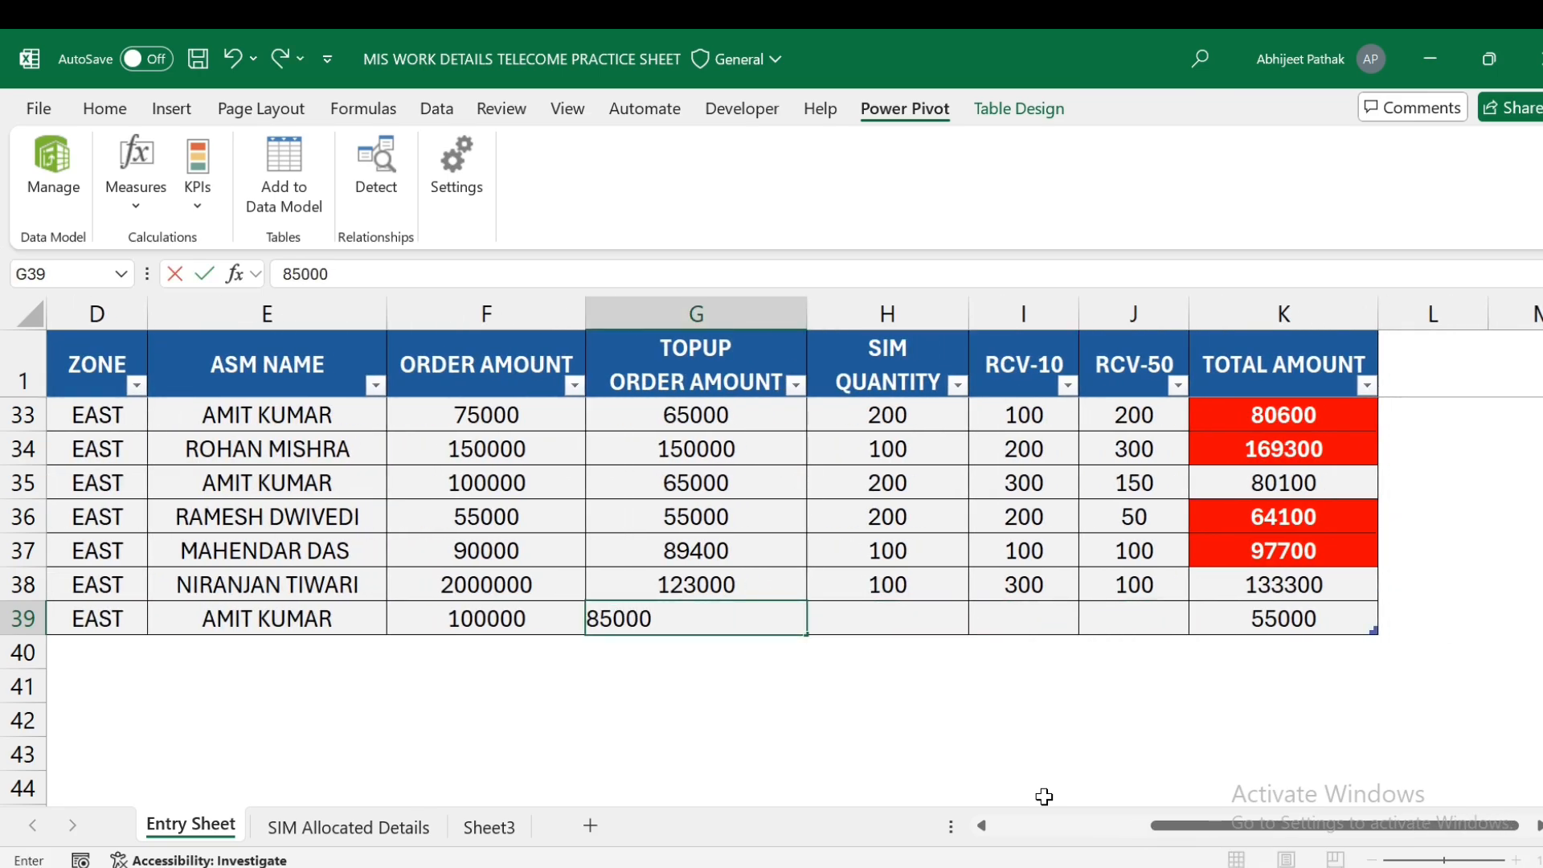
key("Tab")
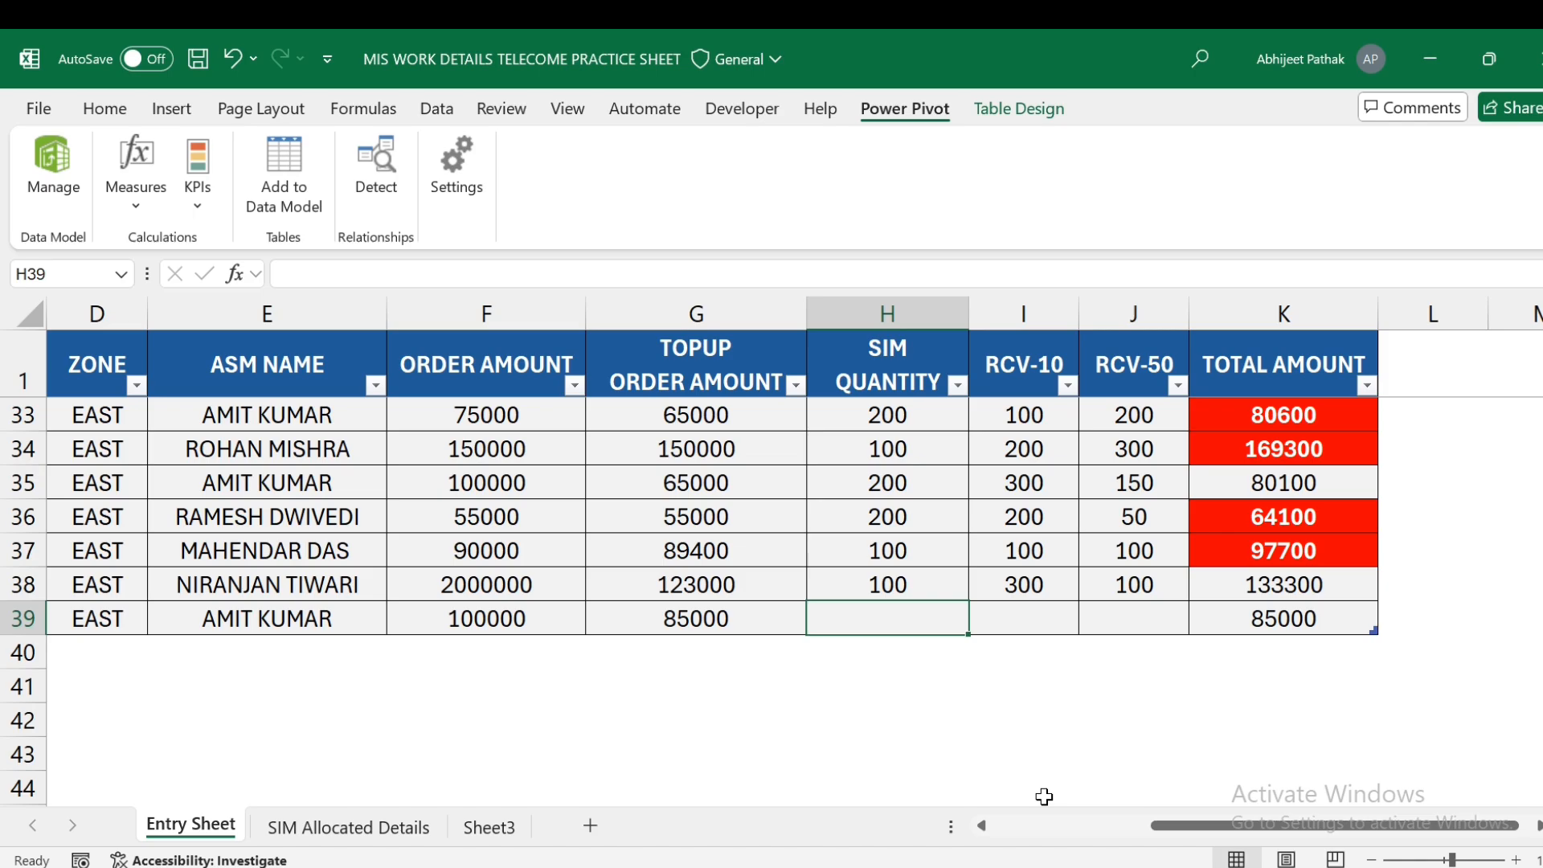
type("200")
key("Tab")
type("100")
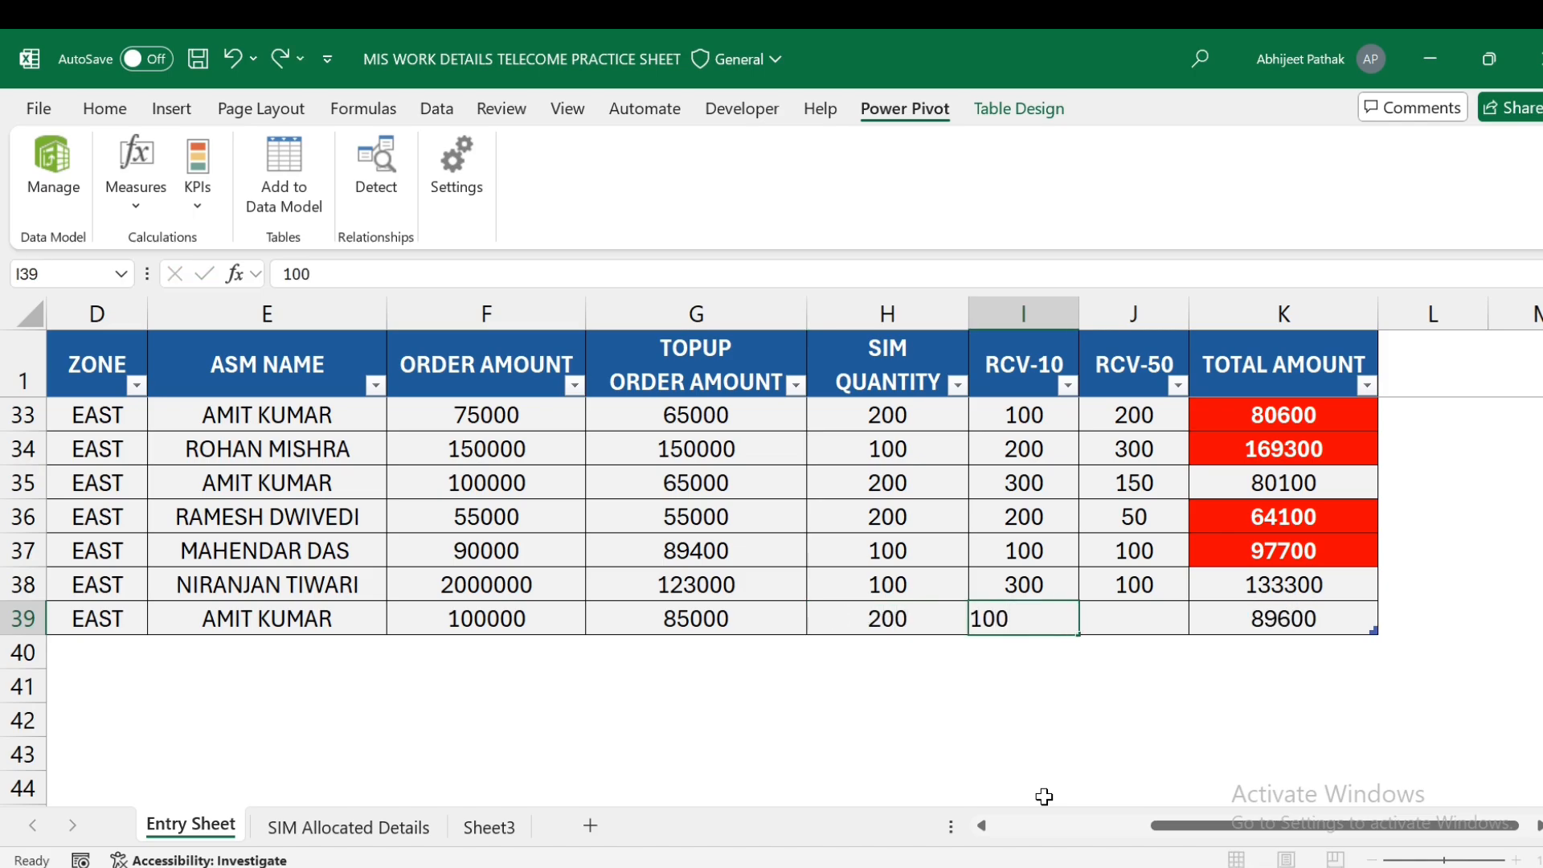
key("Tab")
type("2")
type("300")
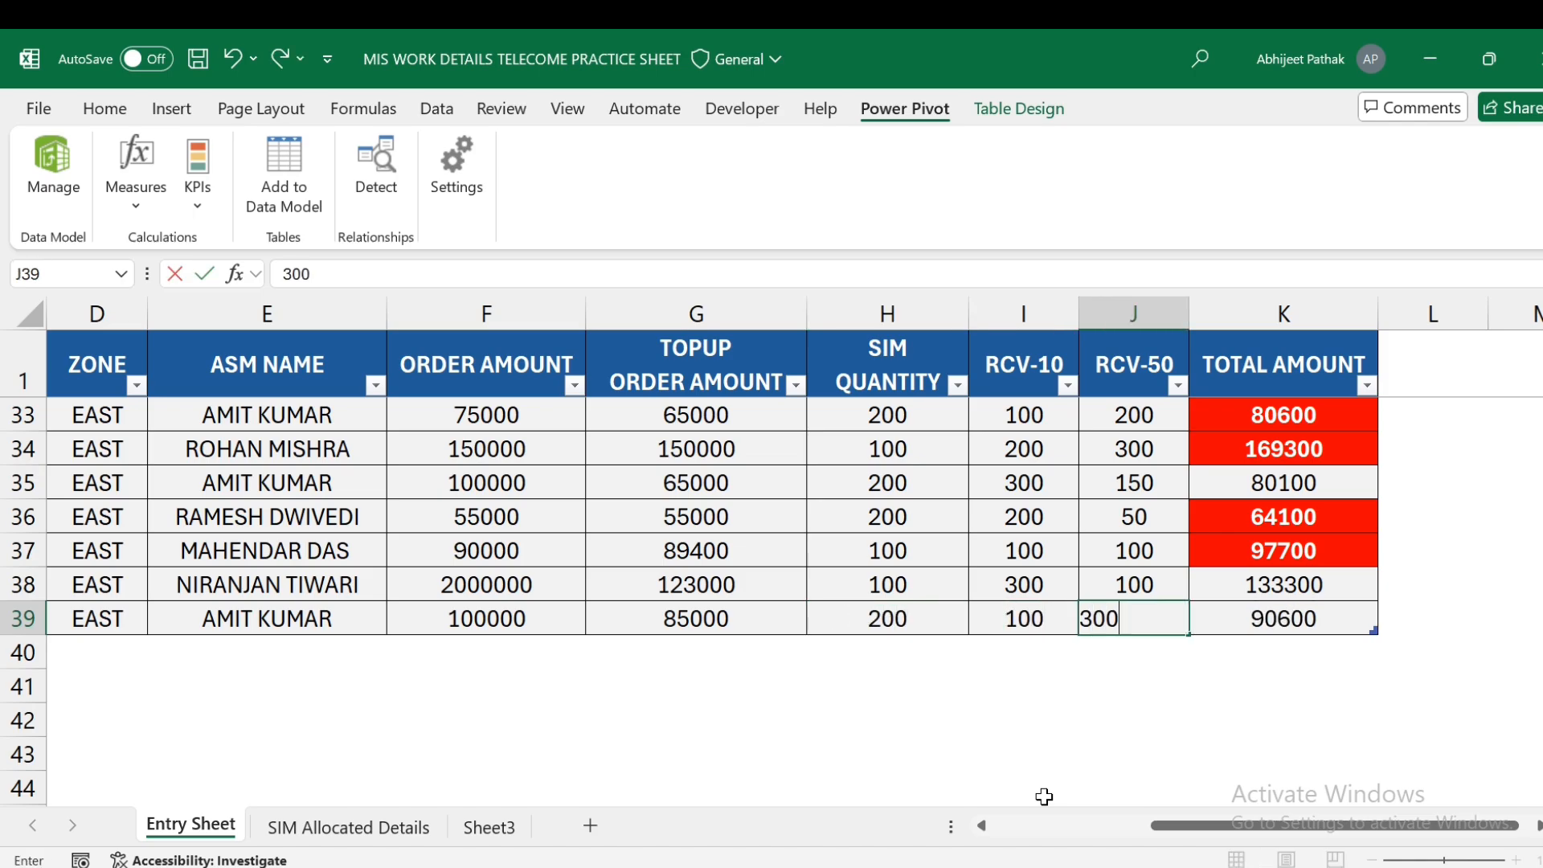
type("\\")
key("Return")
key("Up")
type("500")
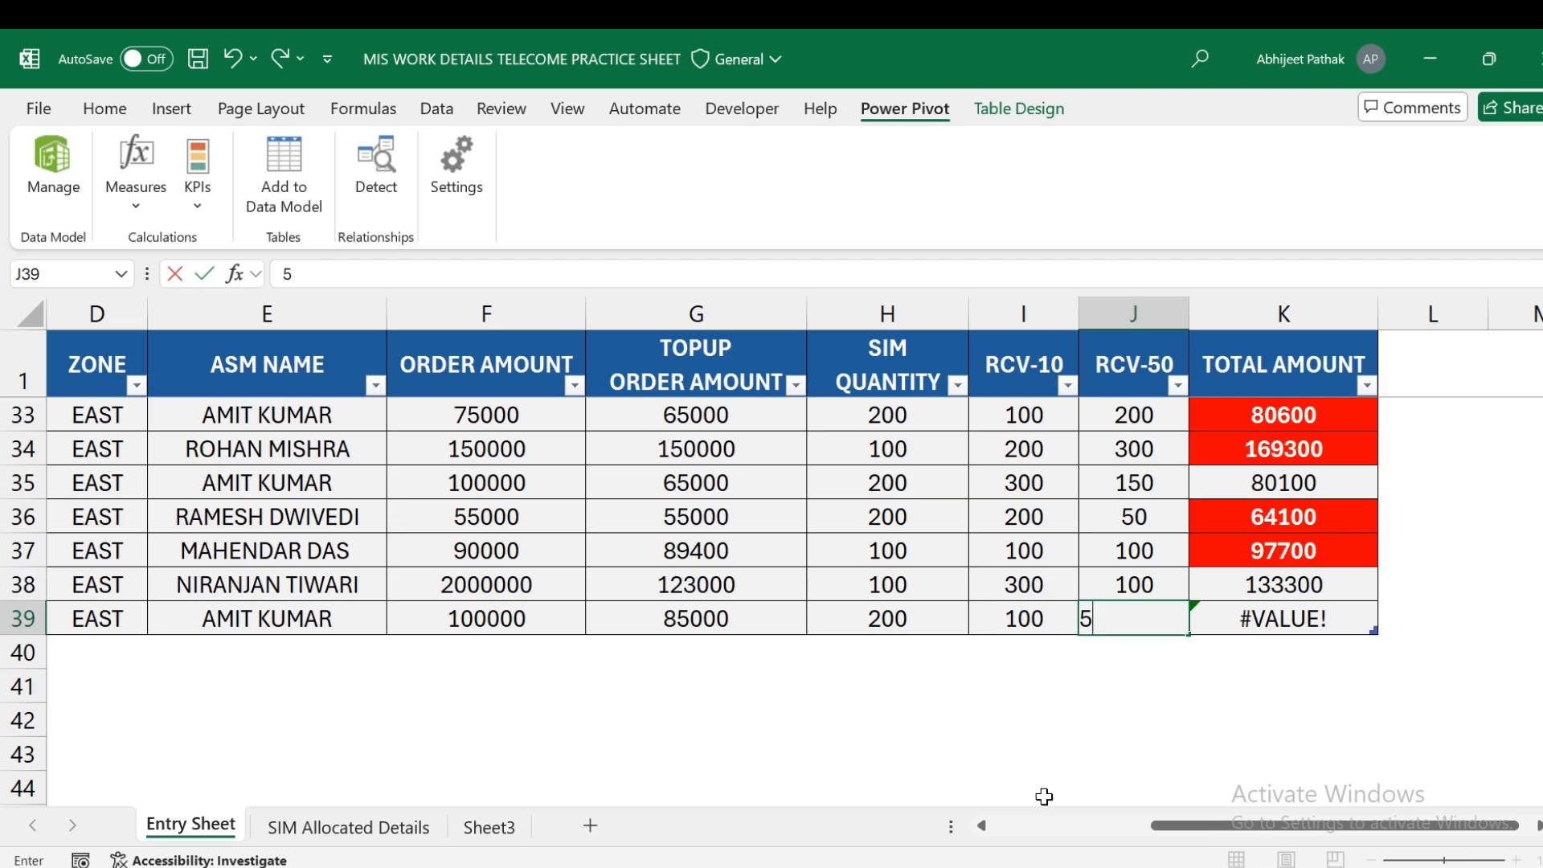
key("Return")
key("Up")
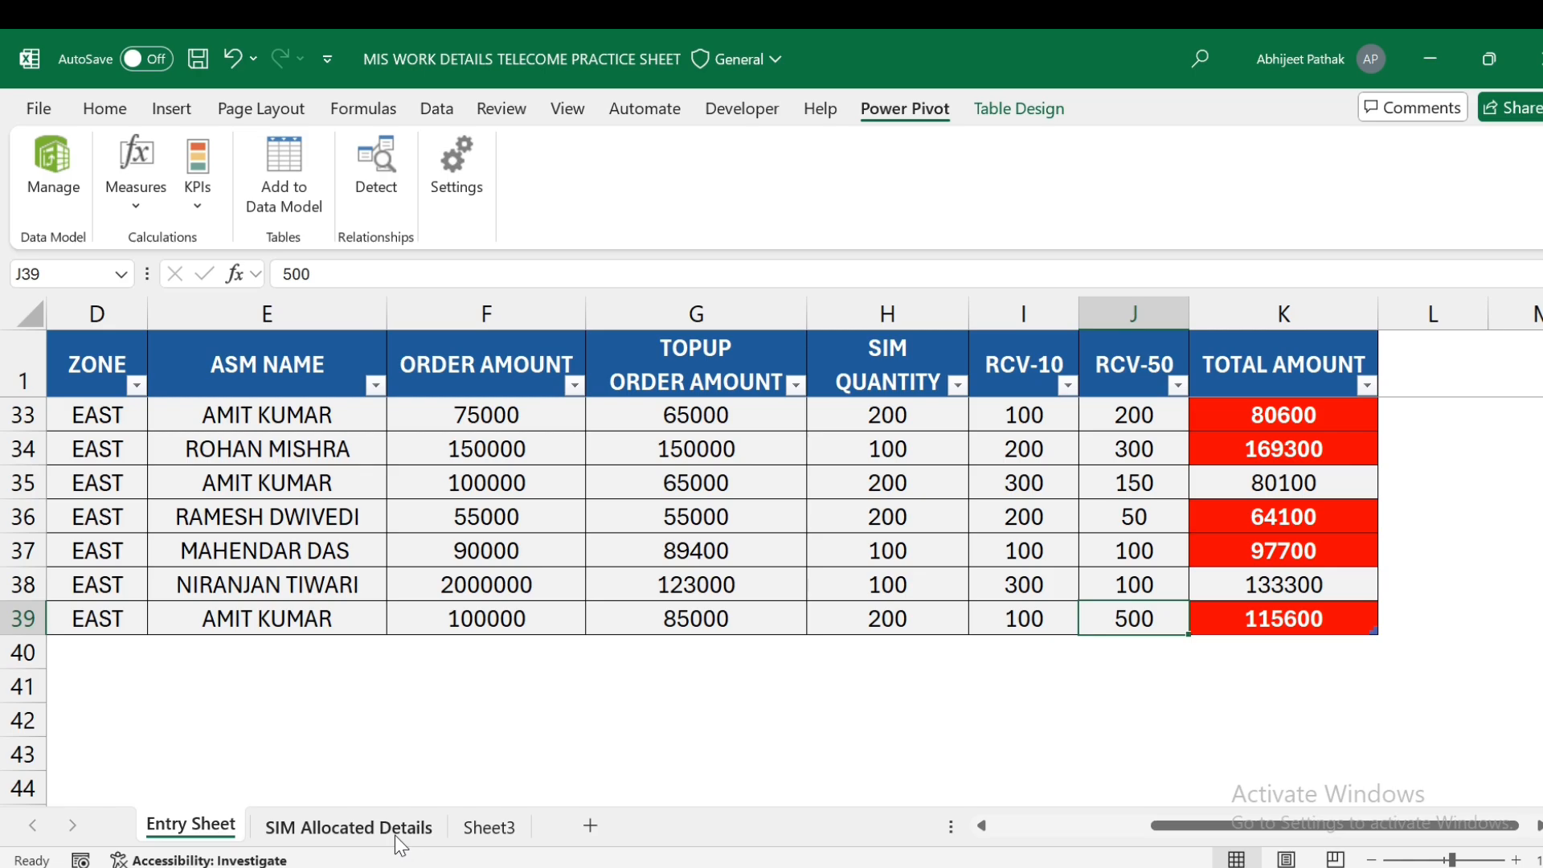
left_click(502, 828)
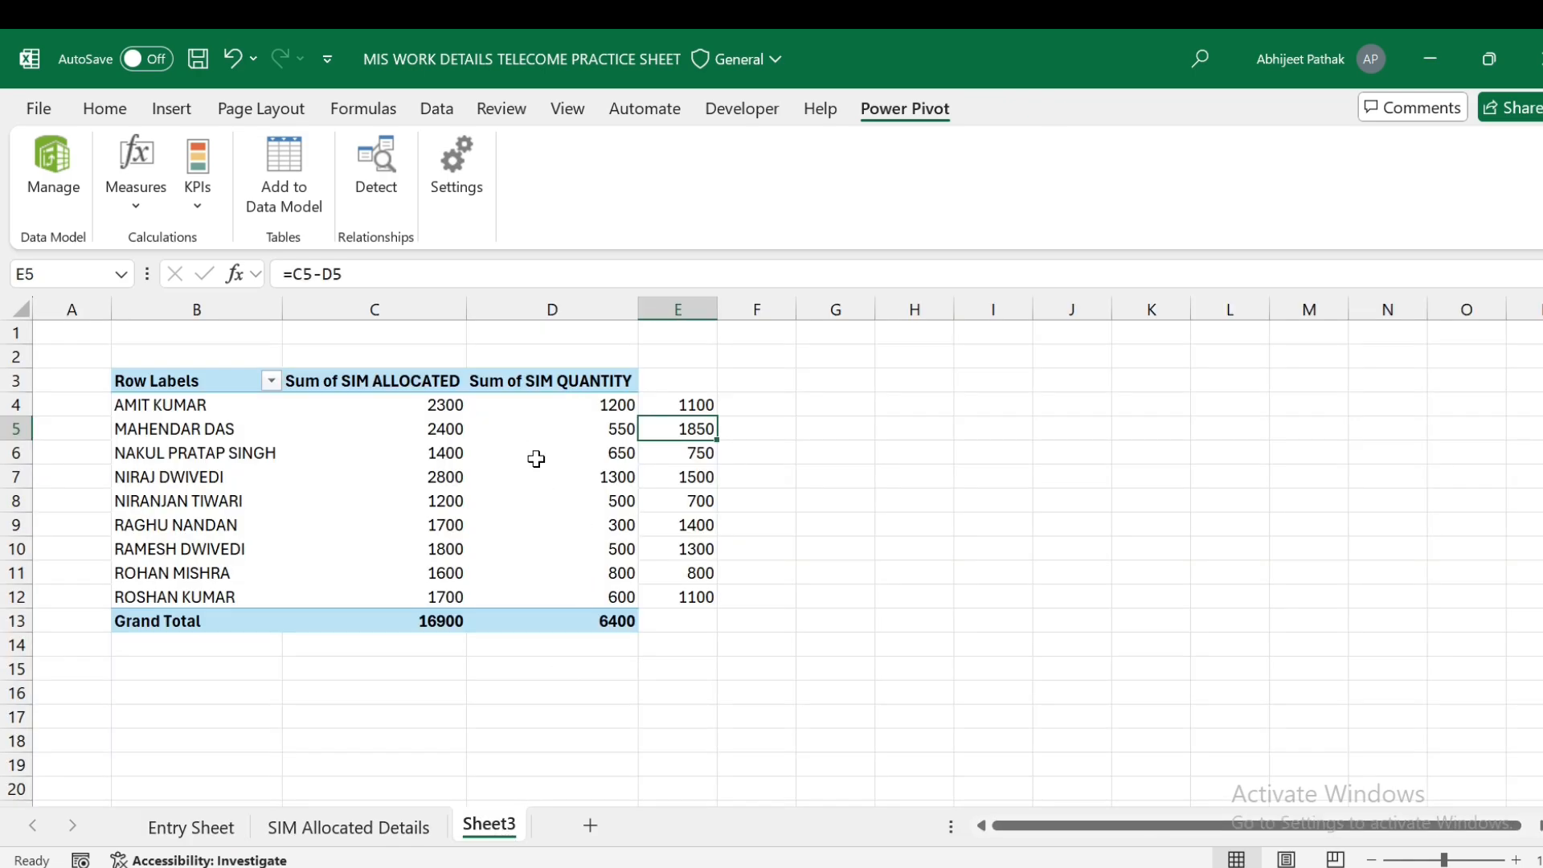
right_click(448, 428)
left_click(517, 430)
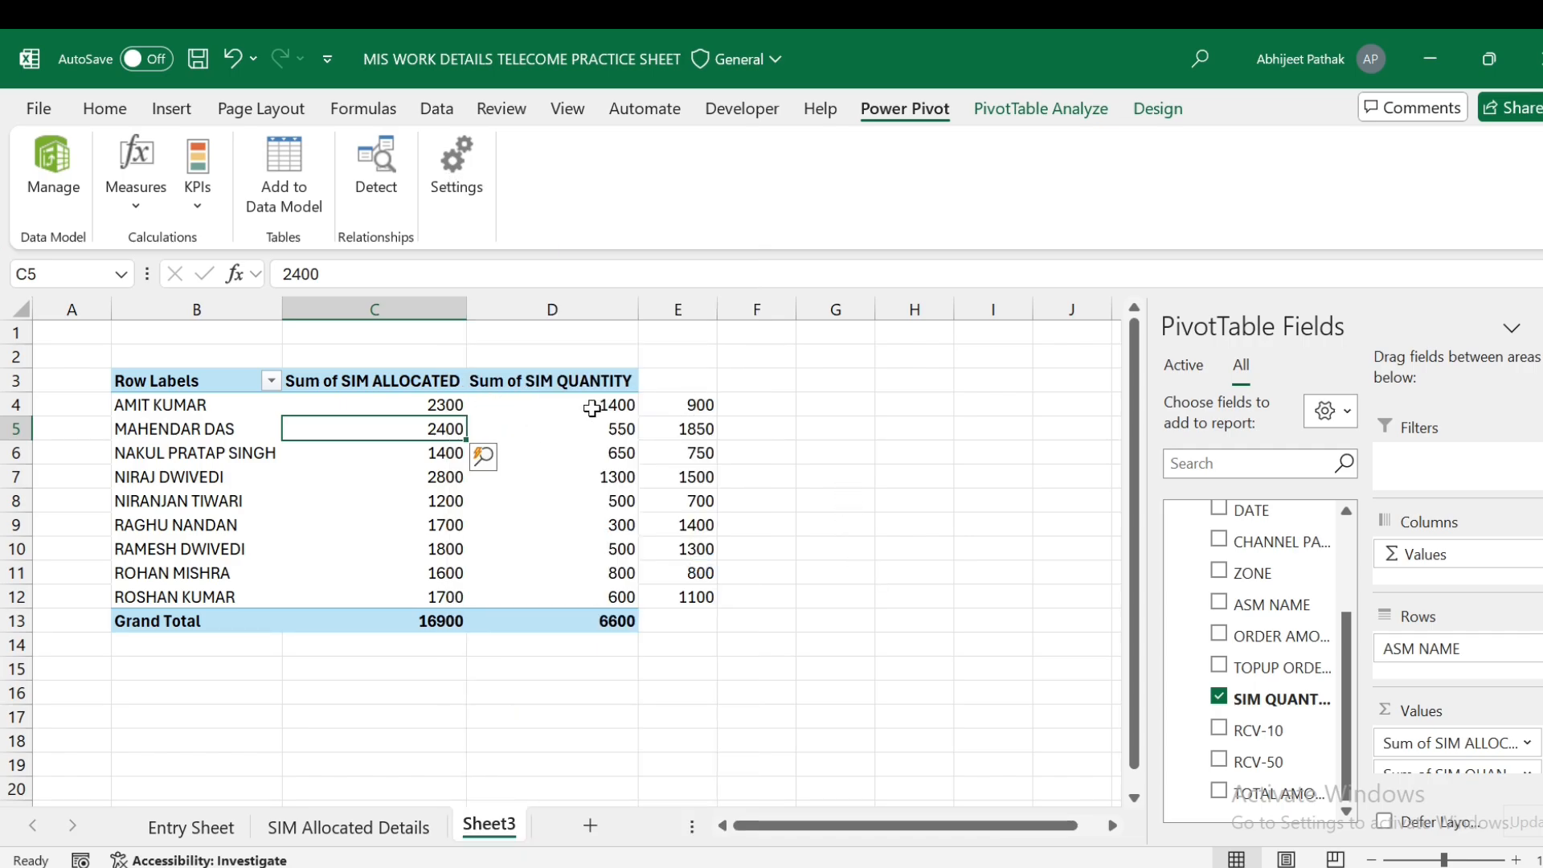
left_click(698, 404)
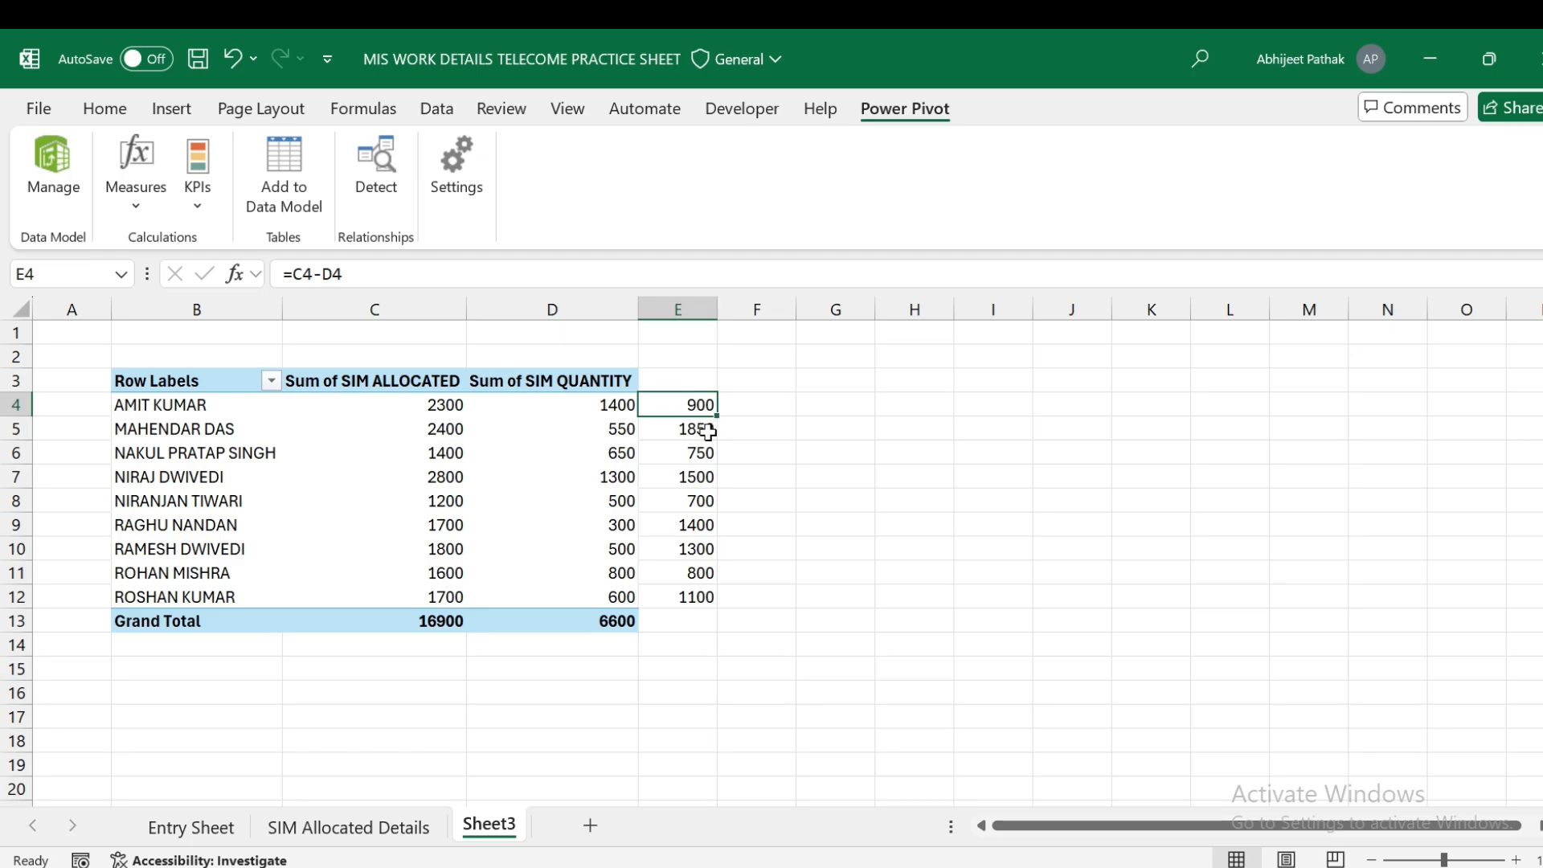
left_click(699, 457)
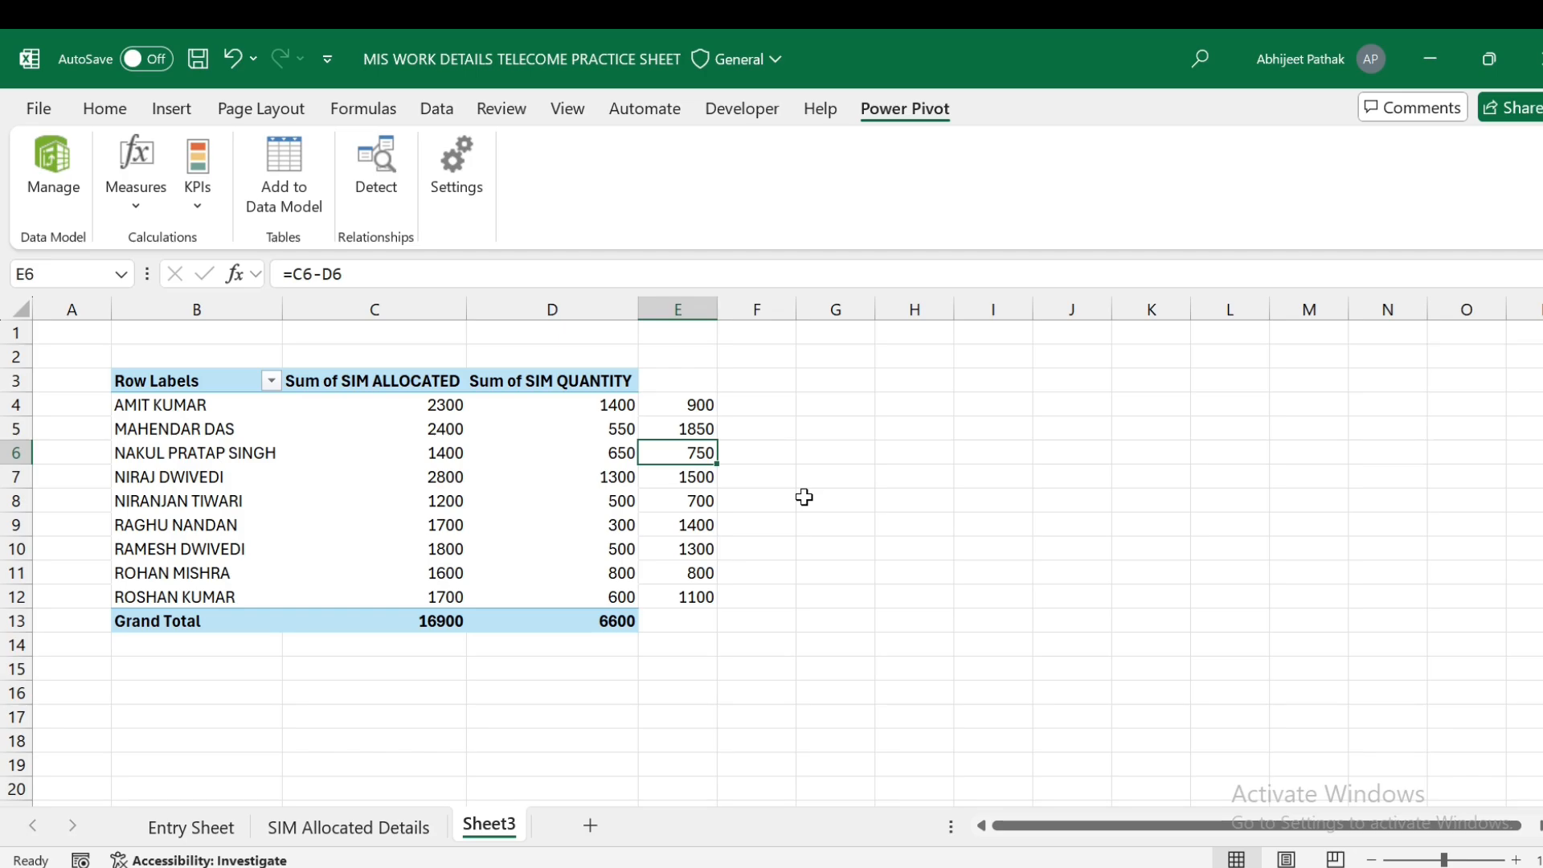
left_click(362, 830)
left_click(469, 832)
- Begin a SUMIFS formula in cell E4 of the SIM Allocated Details table
left_click(191, 827)
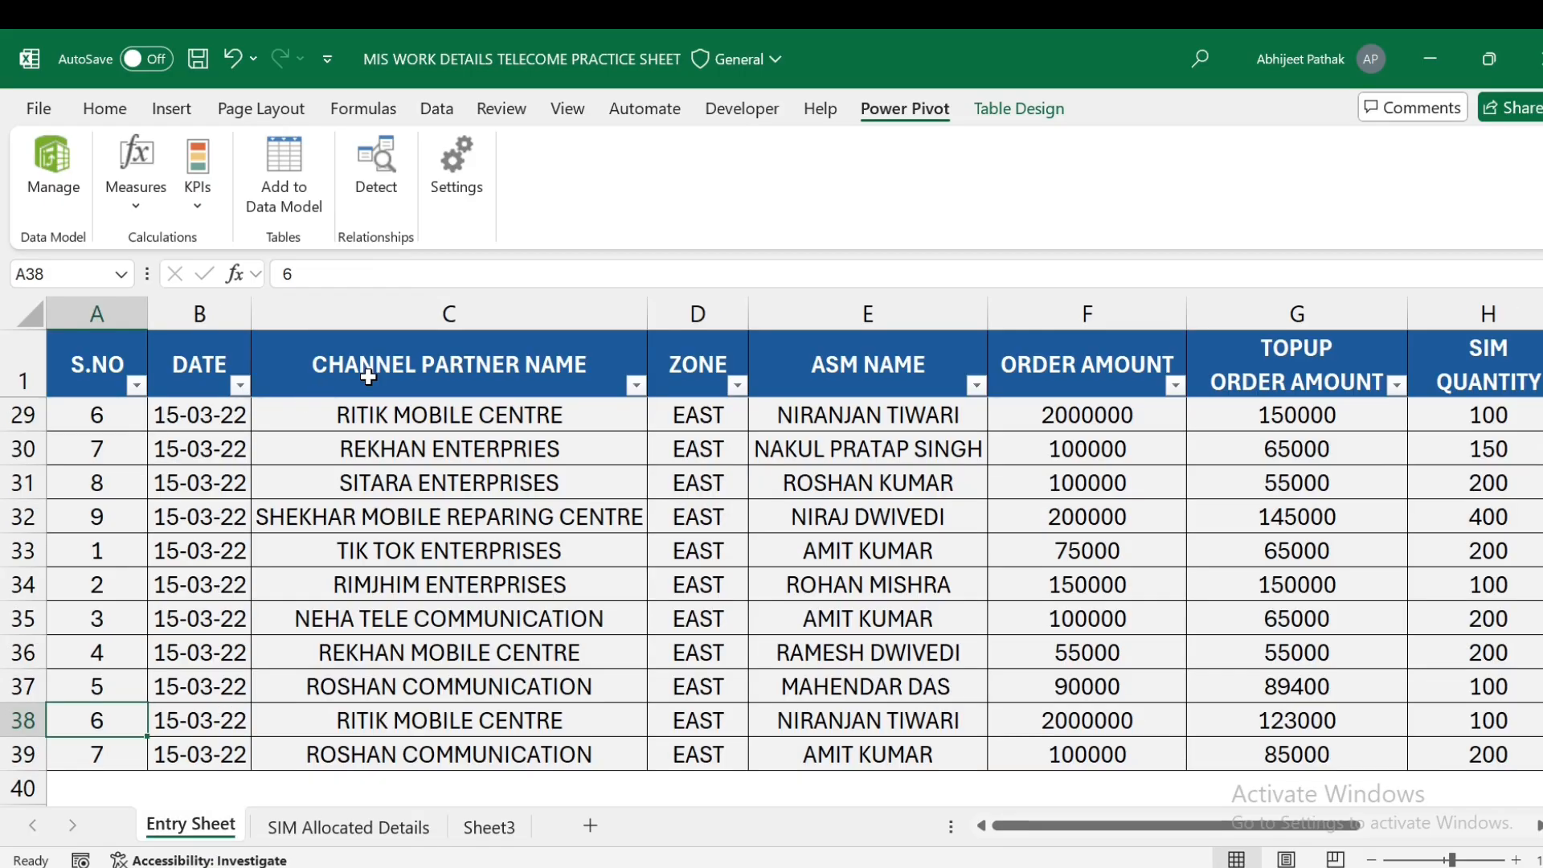
left_click(348, 825)
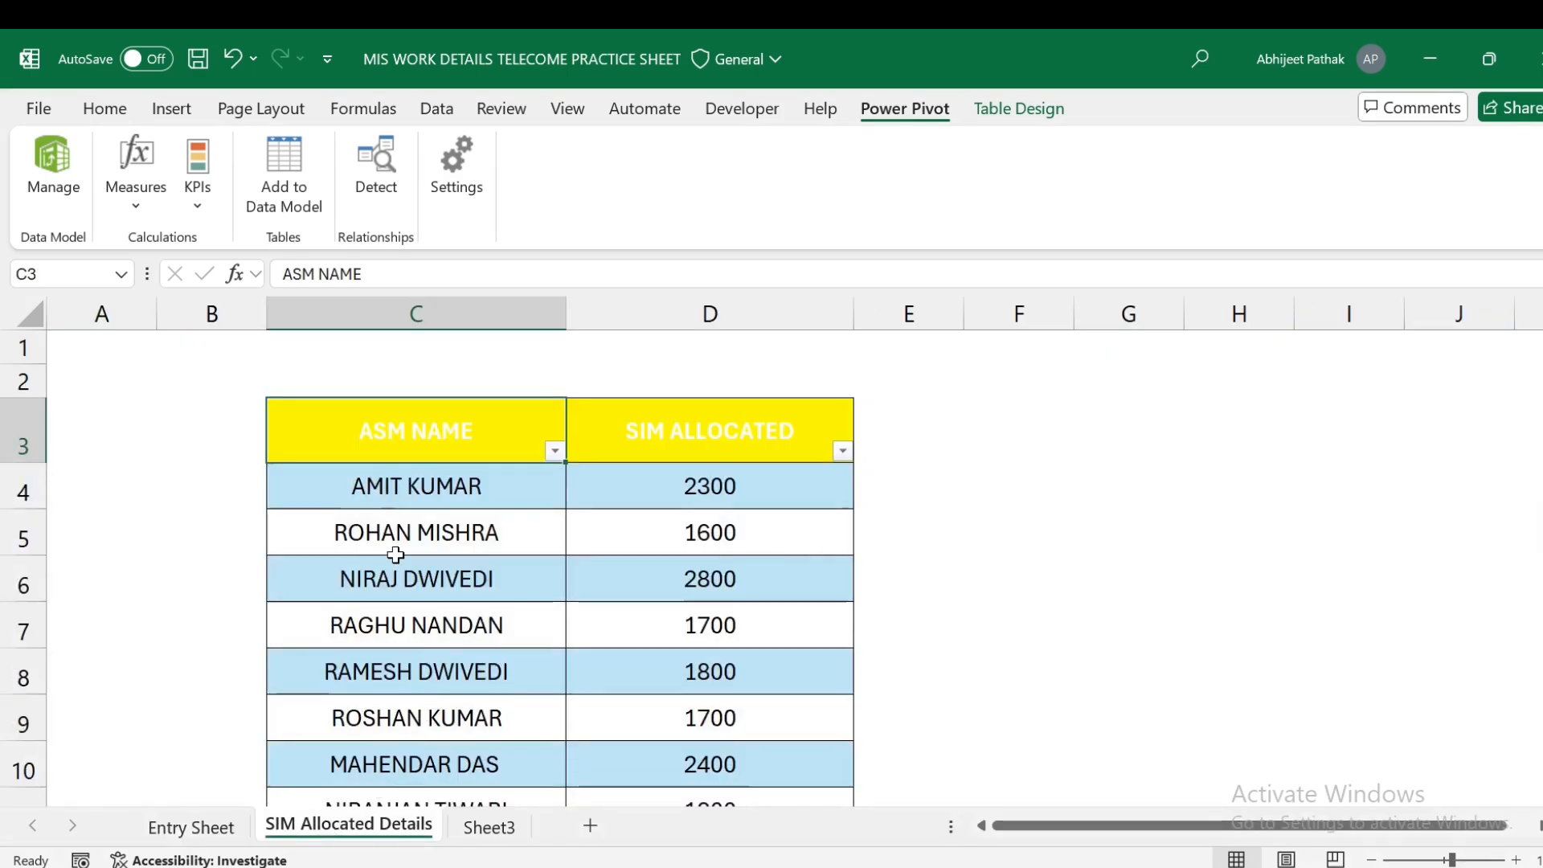
left_click(409, 484)
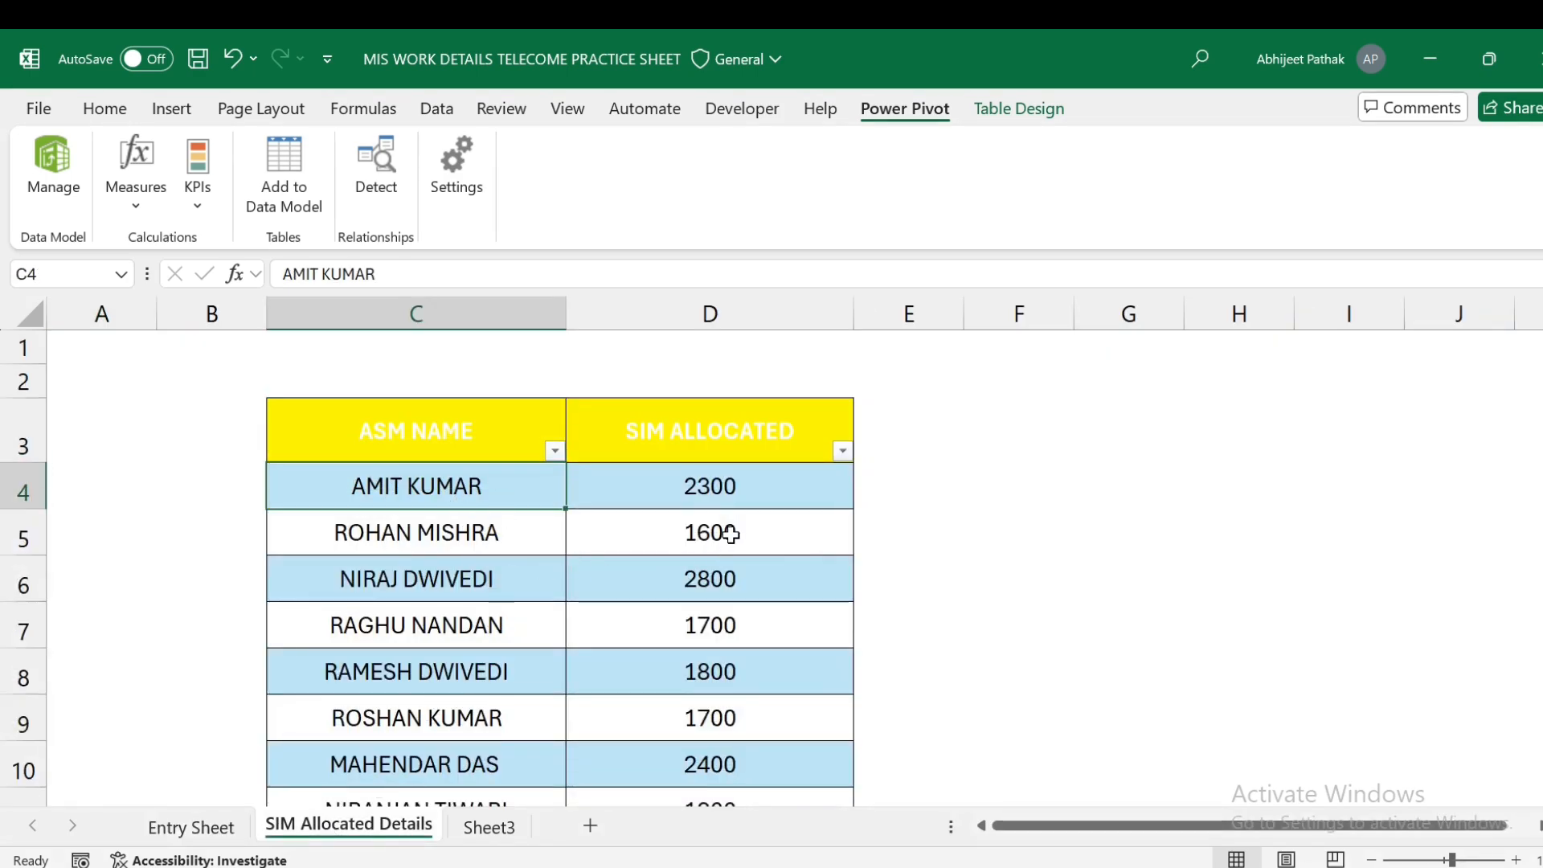
scroll(752, 507, "down", 1)
scroll(892, 475, "up", 1)
left_click(873, 482)
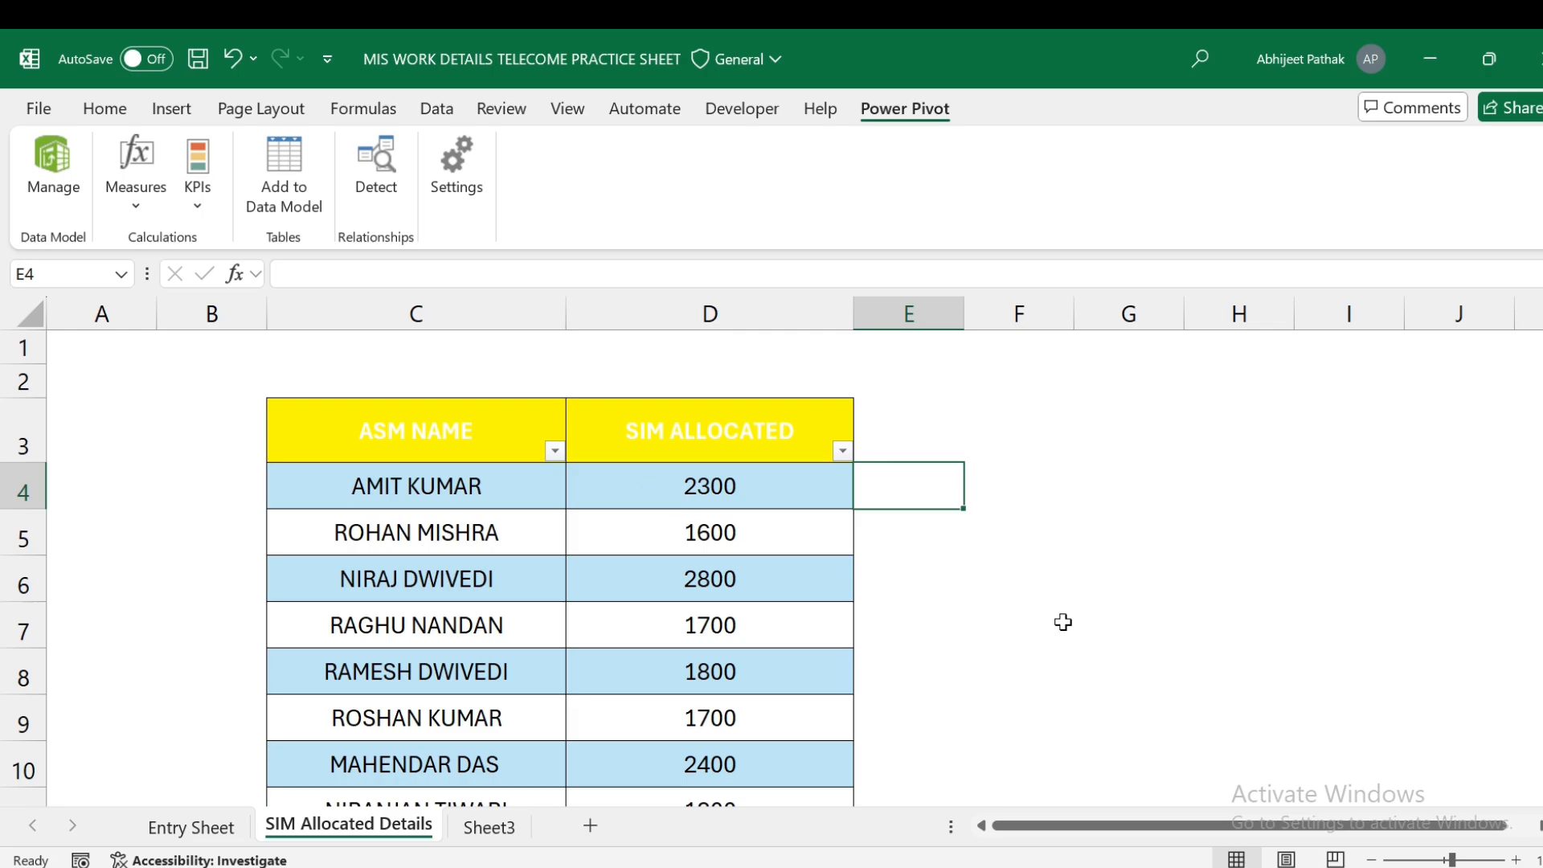
type("=")
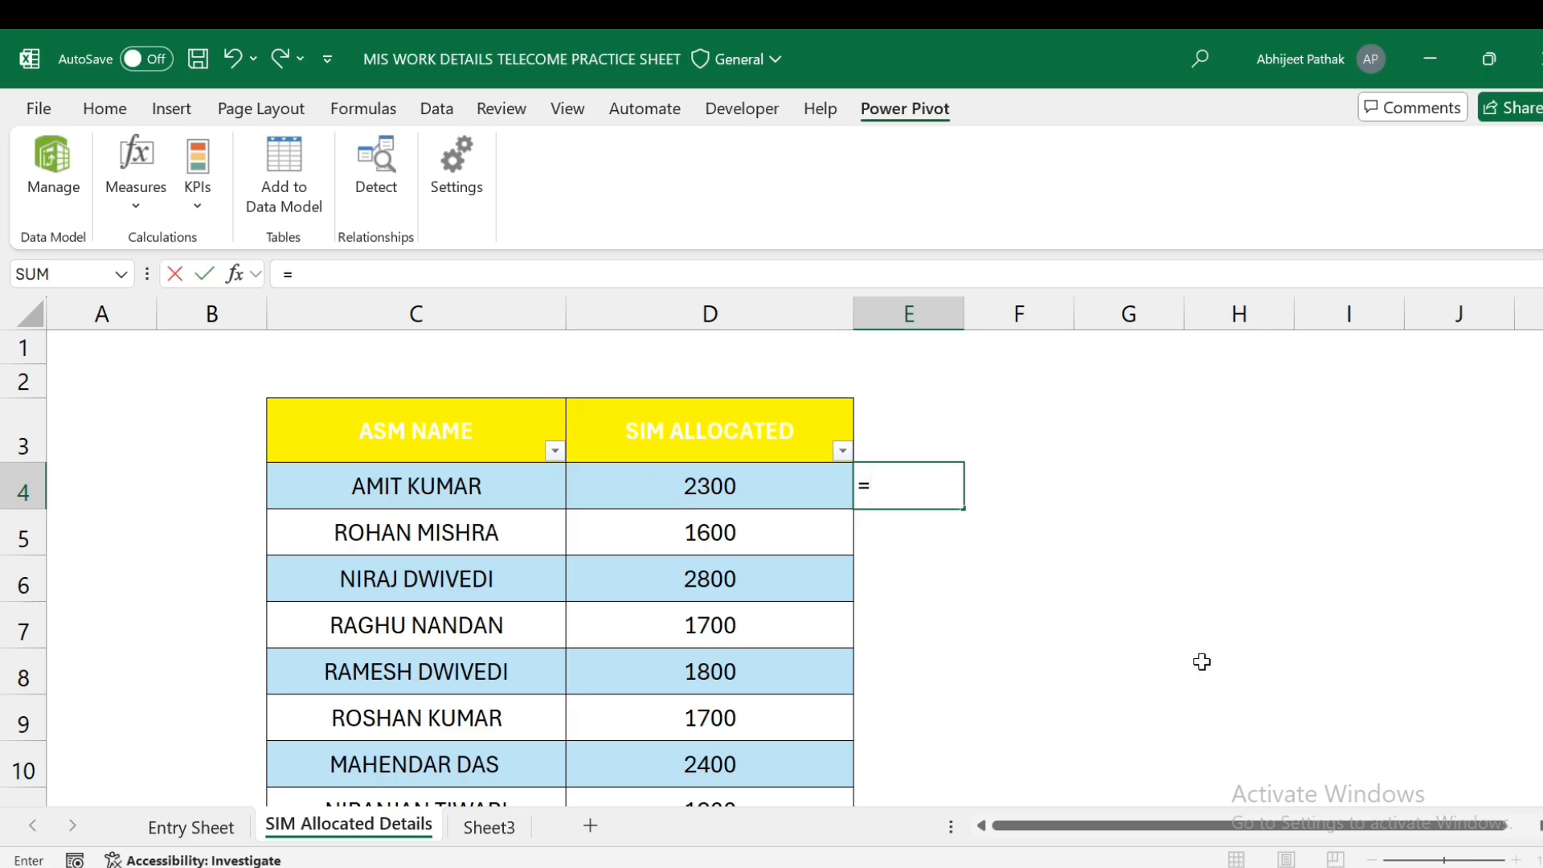
type("SUMIFS(")
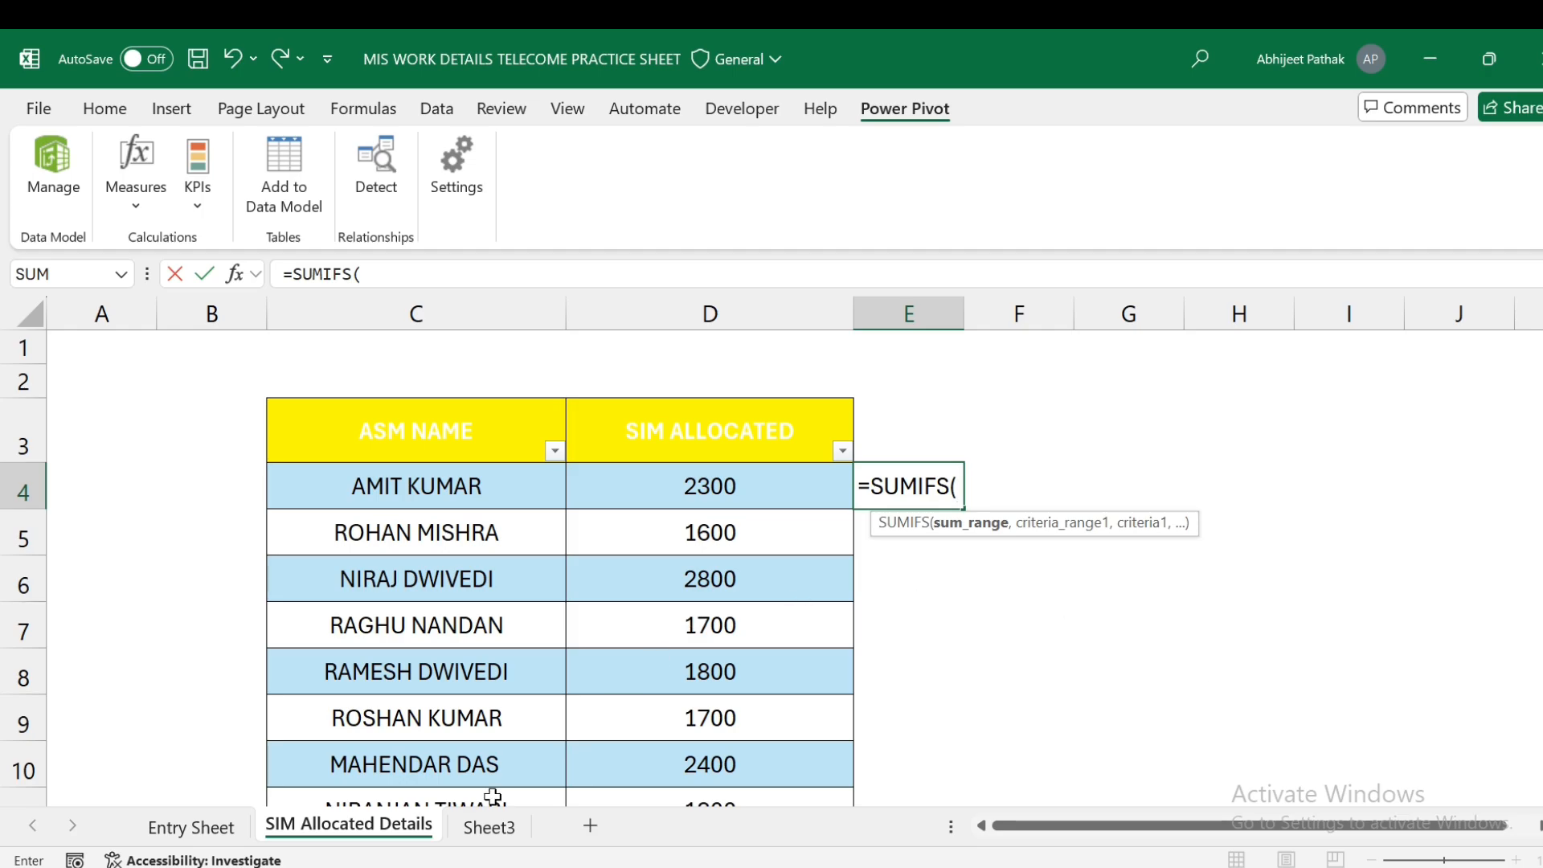
- Set the SUMIFS sum range to Table2[SIM QUANTITY]
left_click(207, 836)
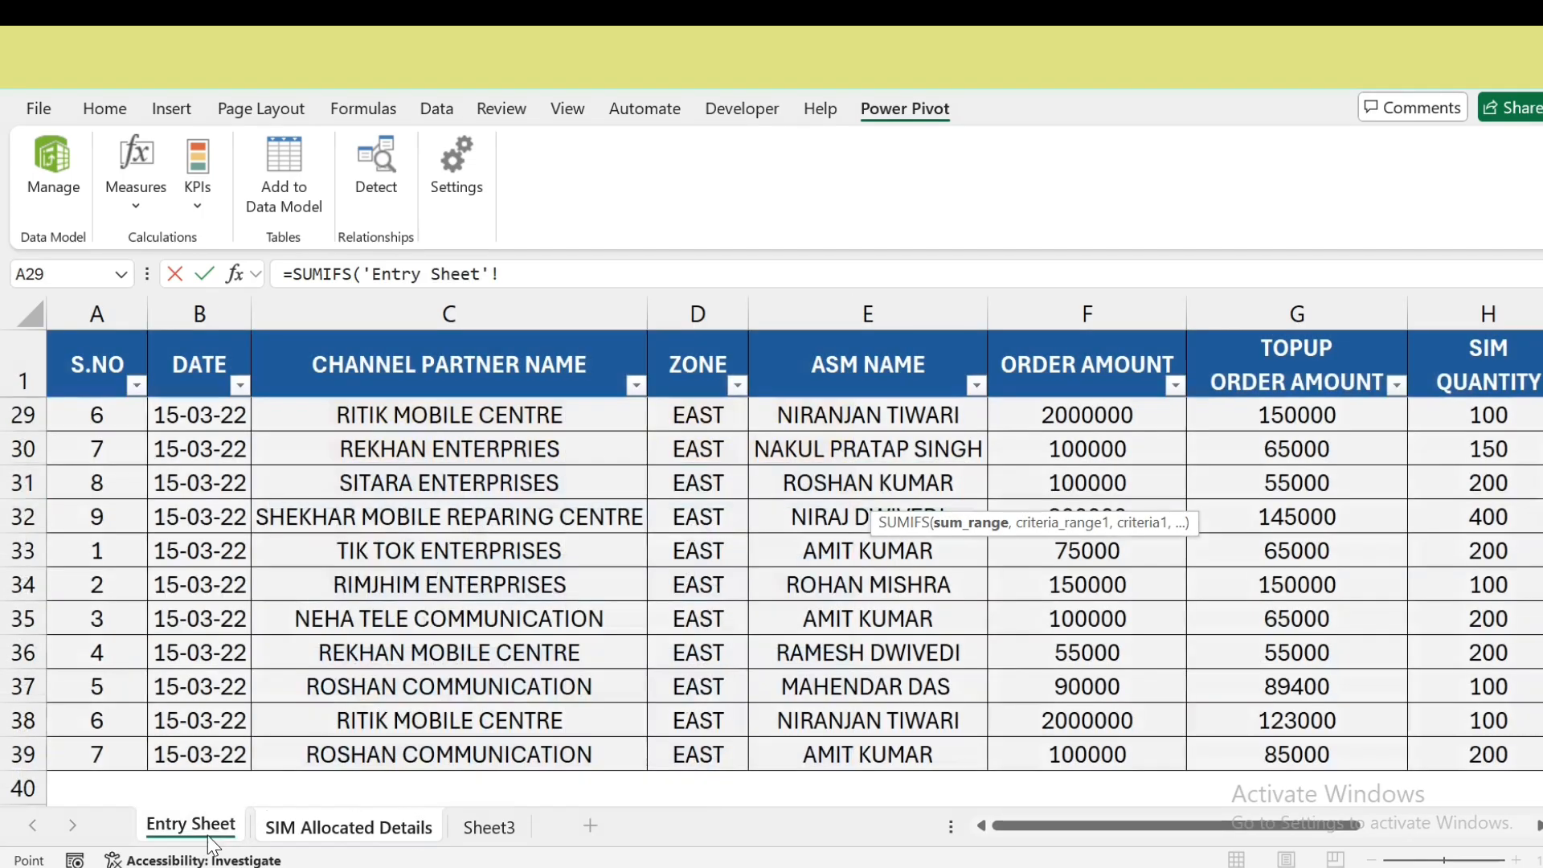
left_click(359, 832)
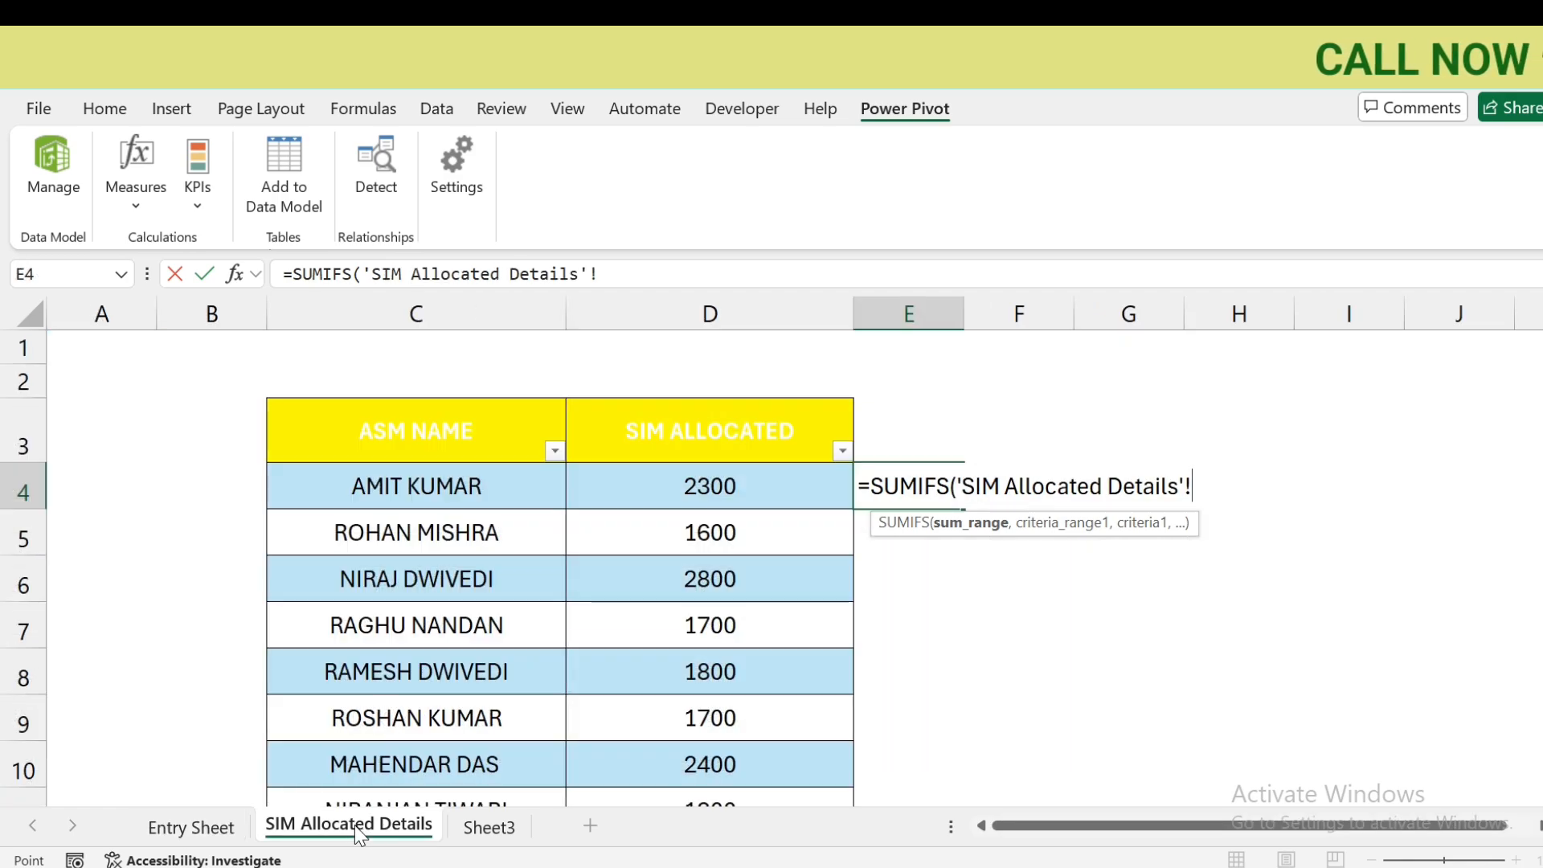
key("BackSpace")
key("BackSpace")
key("BackSpace")
key("BackSpace")
key("BackSpace")
key("BackSpace")
key("BackSpace")
key("BackSpace")
key("BackSpace")
key("BackSpace")
key("BackSpace")
key("BackSpace")
key("BackSpace")
key("BackSpace")
key("BackSpace")
key("BackSpace")
key("BackSpace")
key("BackSpace")
key("BackSpace")
key("BackSpace")
key("BackSpace")
key("BackSpace")
key("BackSpace")
key("BackSpace")
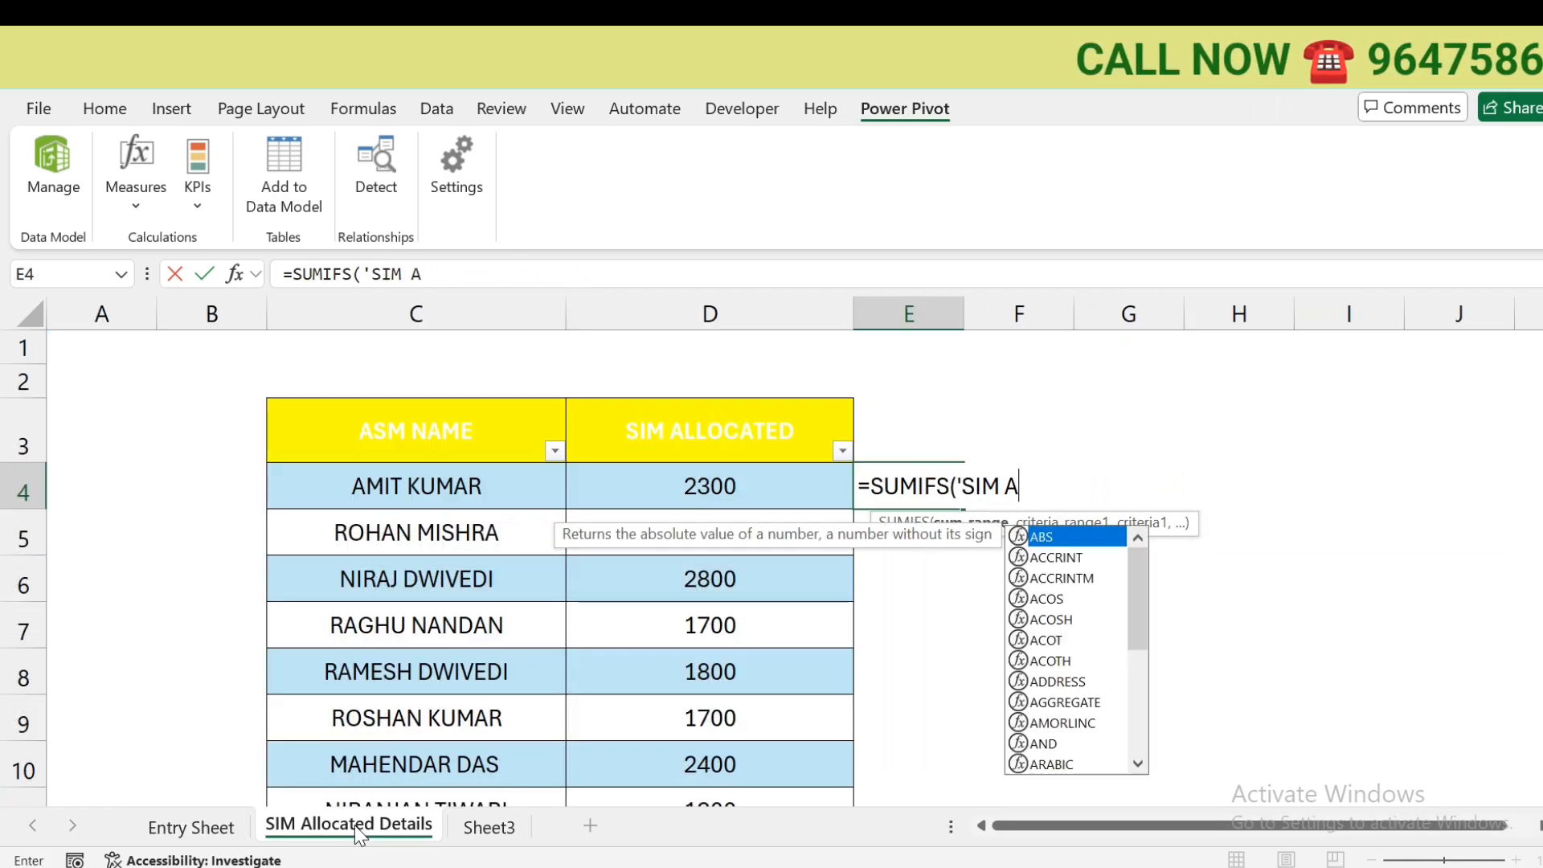
type("TABLE")
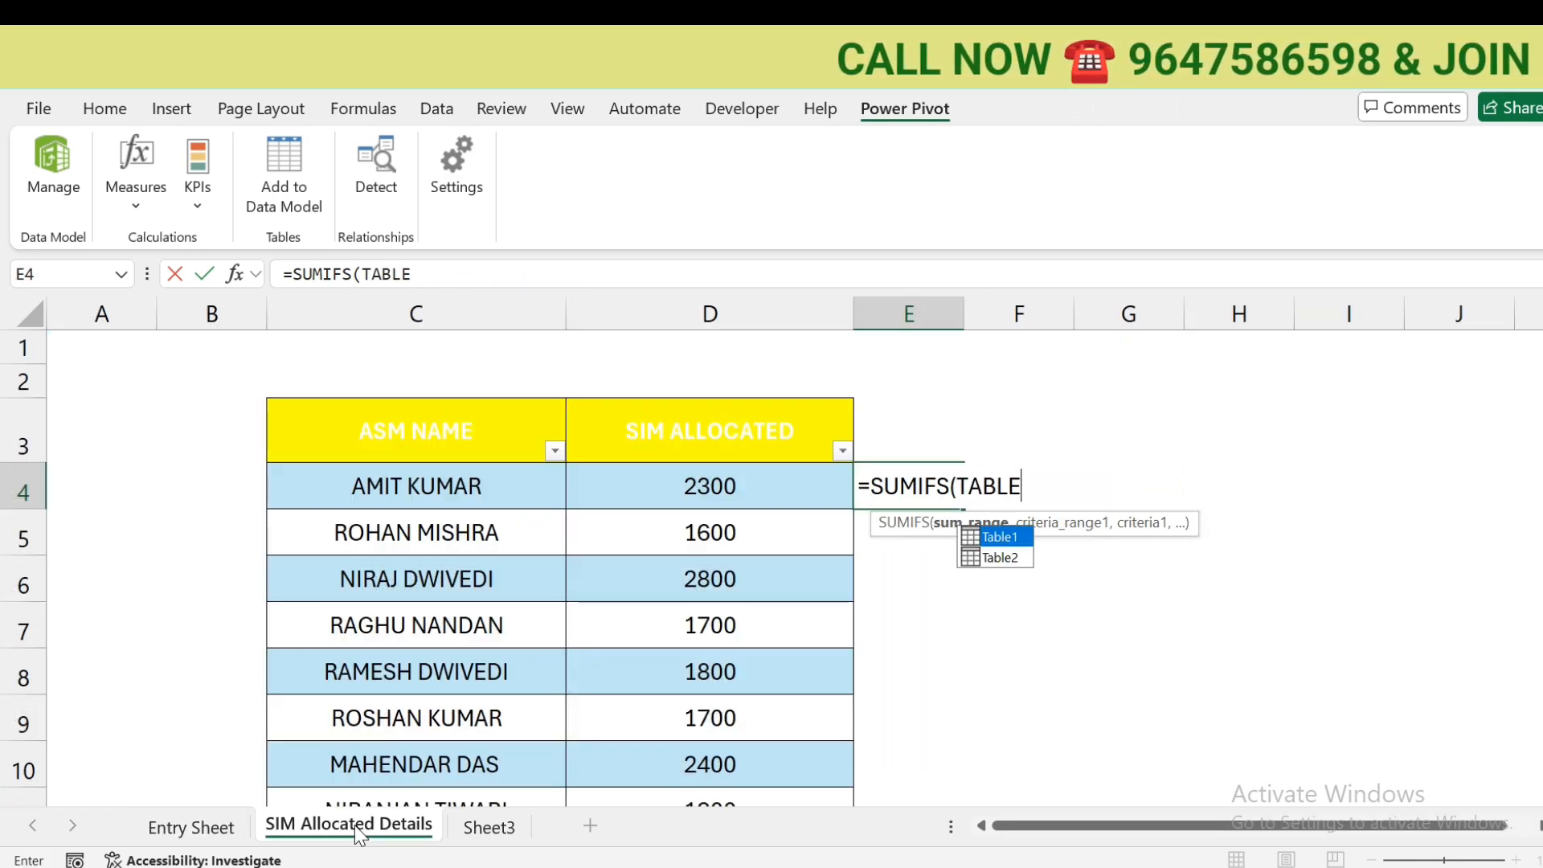
key("Down")
key("Tab")
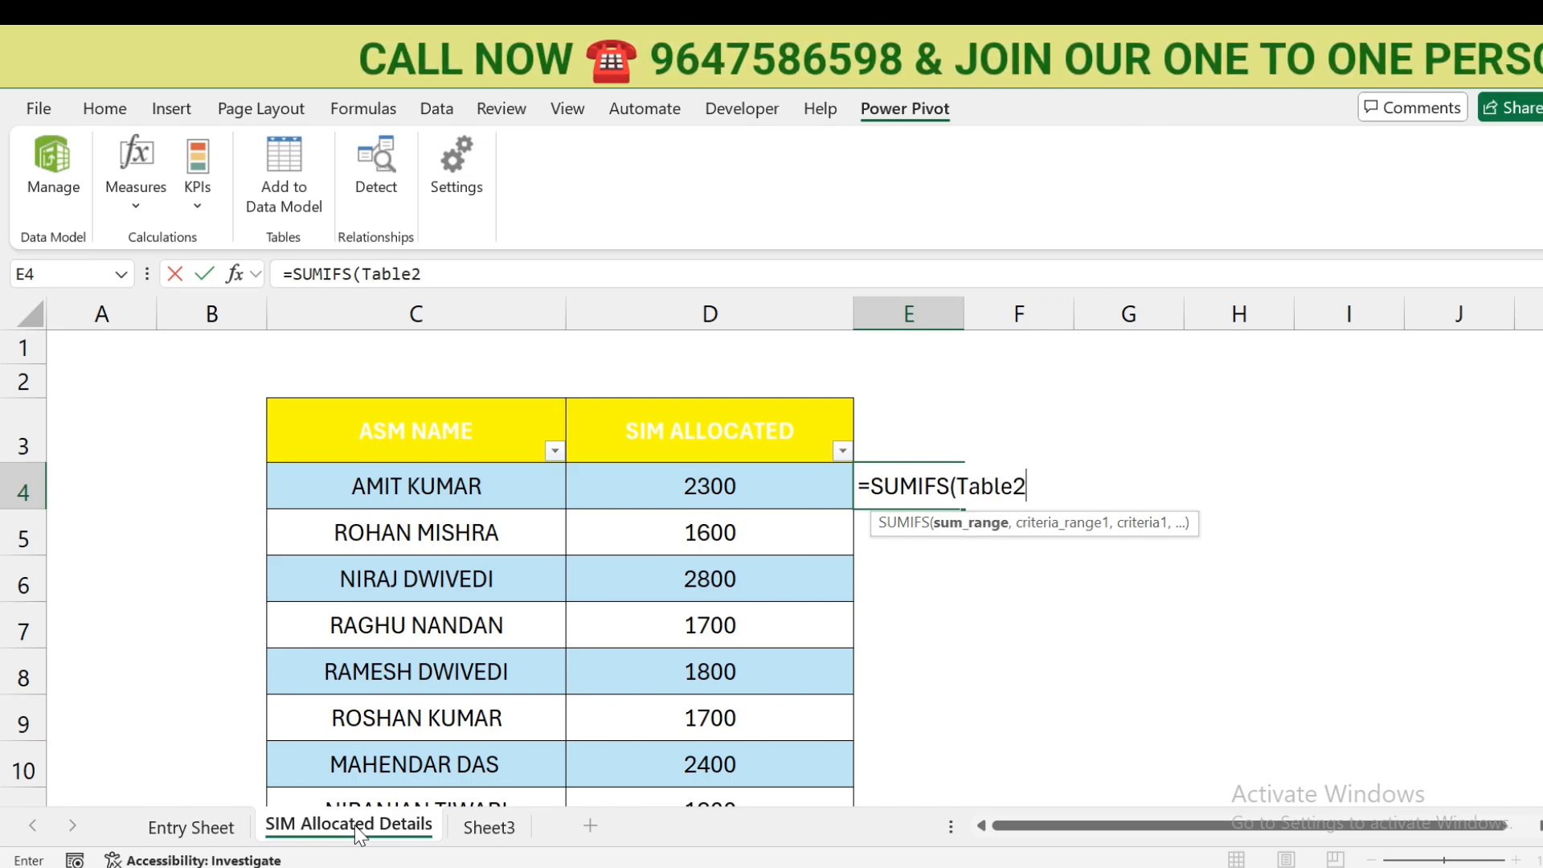
type("[")
key("Down")
key("Down")
key("Down")
key("Down")
key("Down")
key("Down")
key("Down")
key("Down")
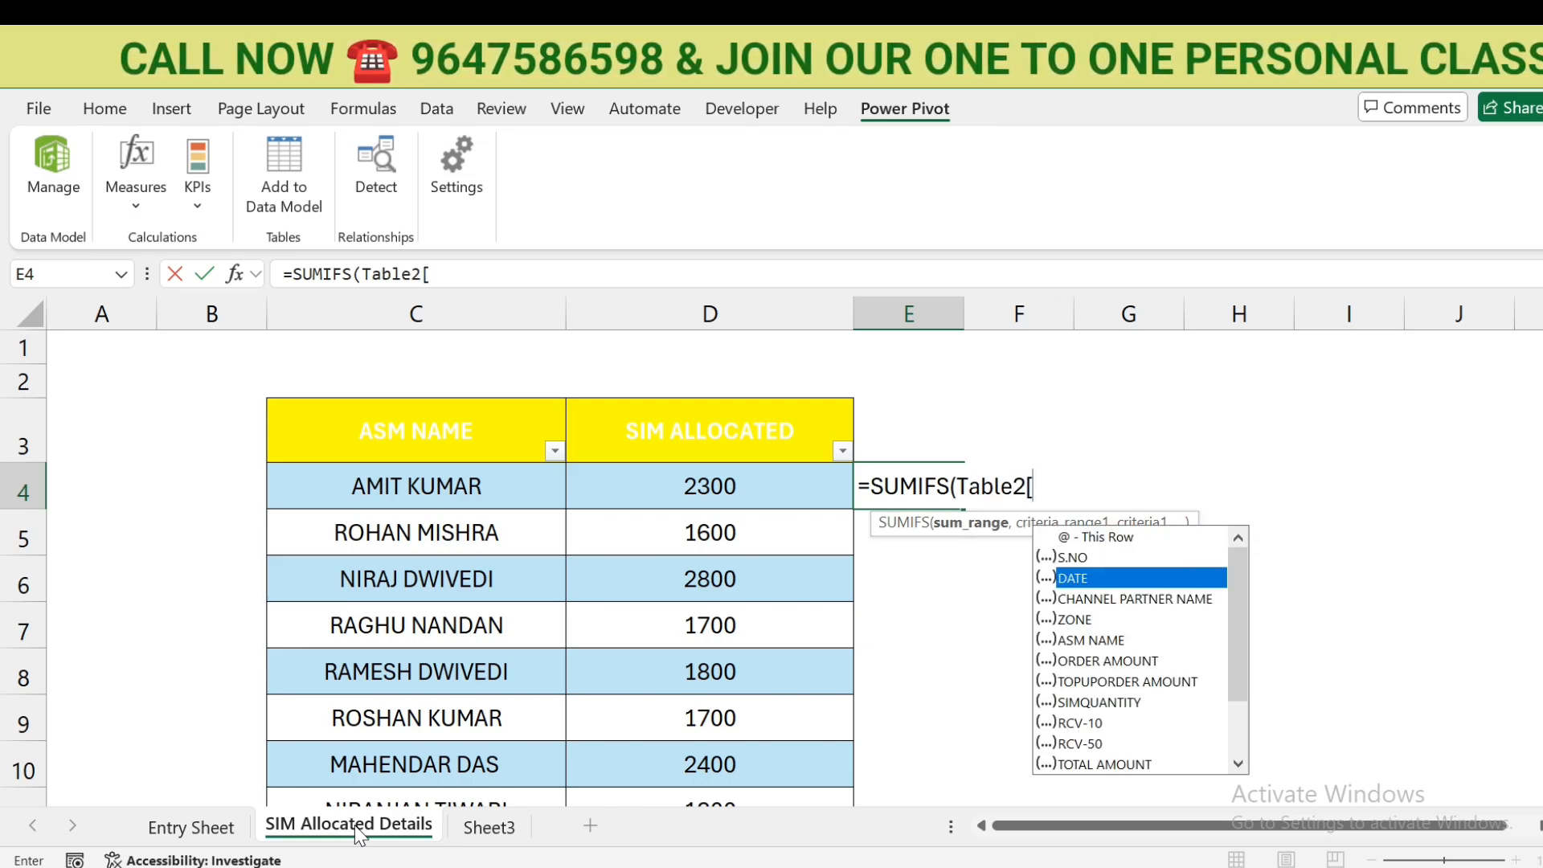
key("Tab")
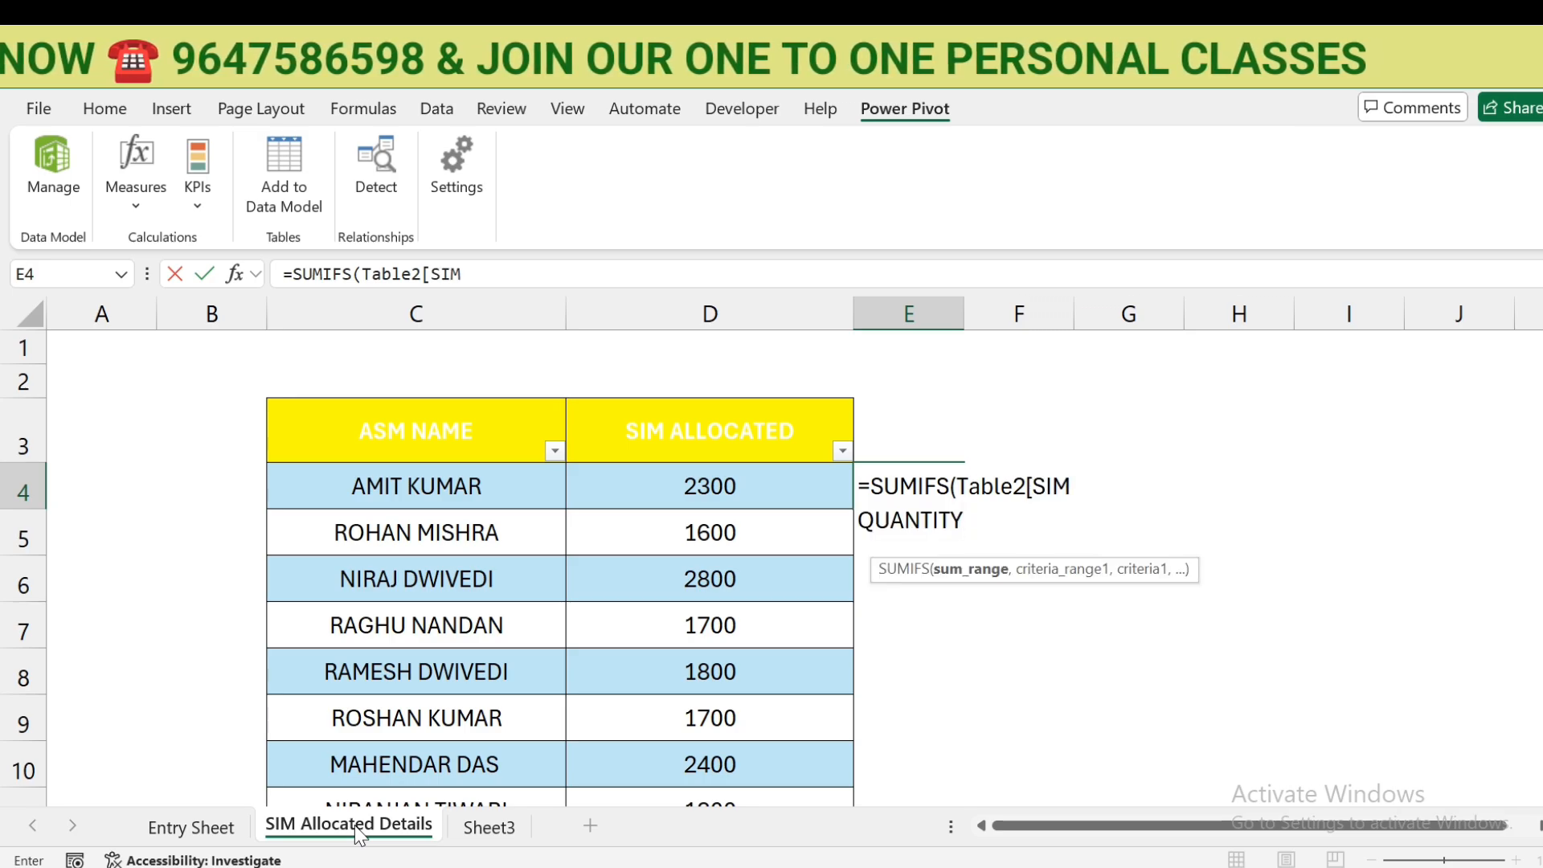
- Add Table2[ASM NAME] as the SUMIFS criteria range
type("]")
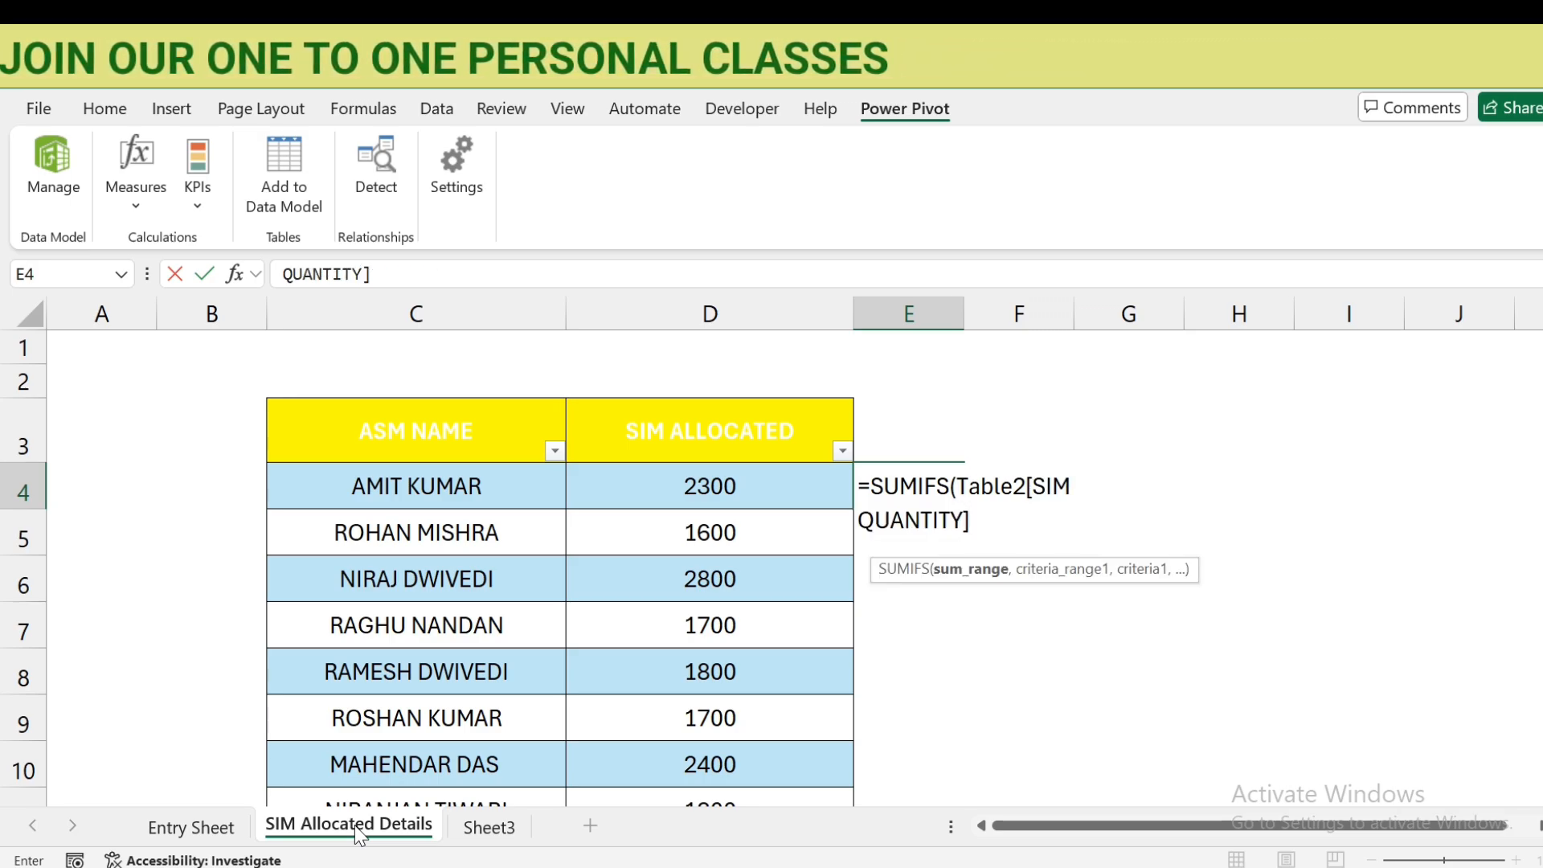
type(",")
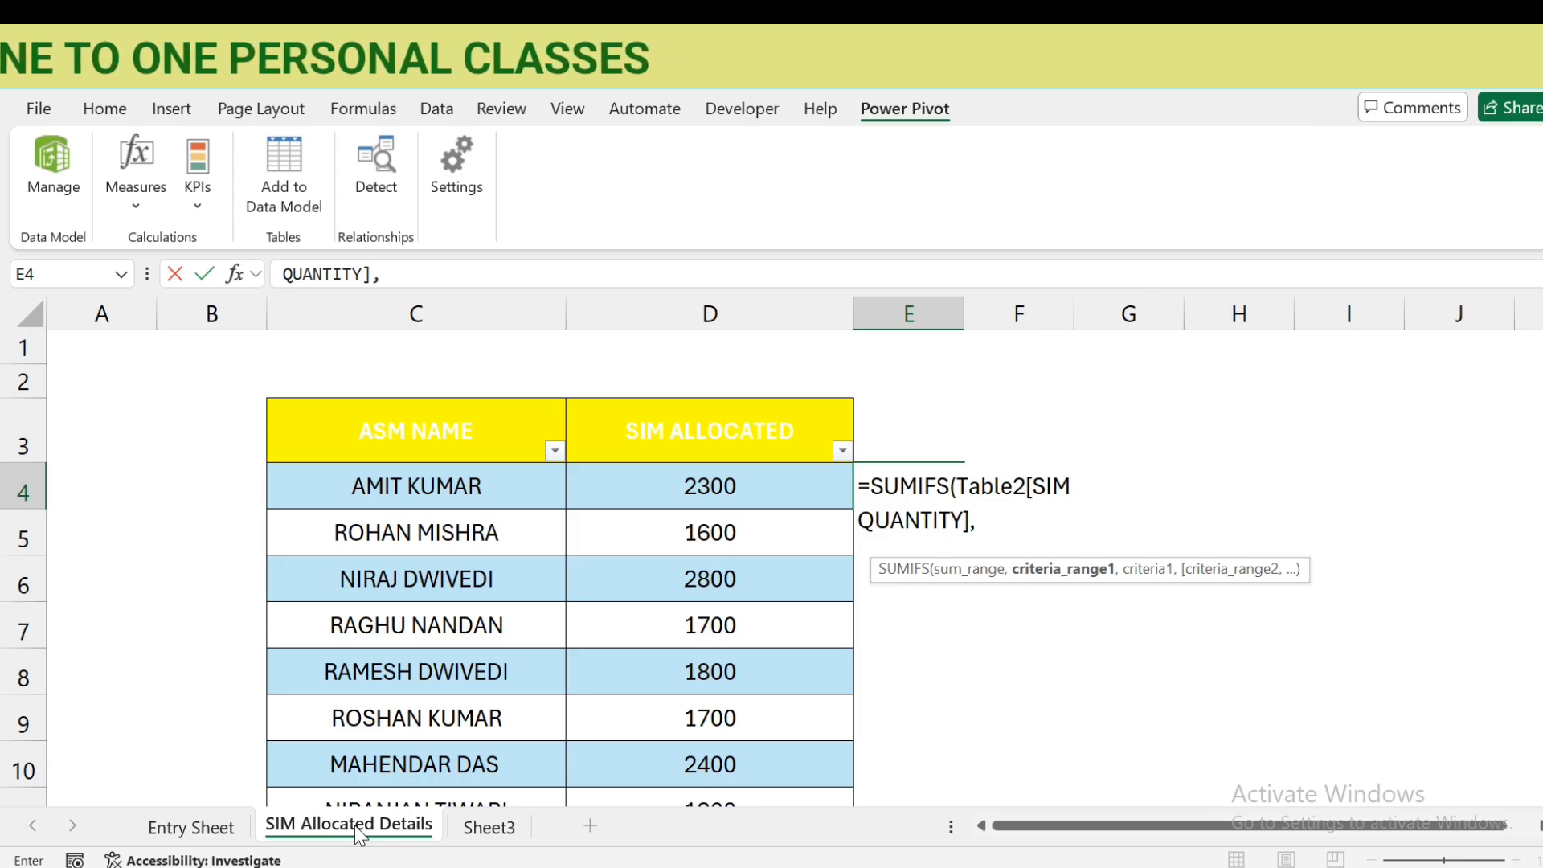
type("TBAL")
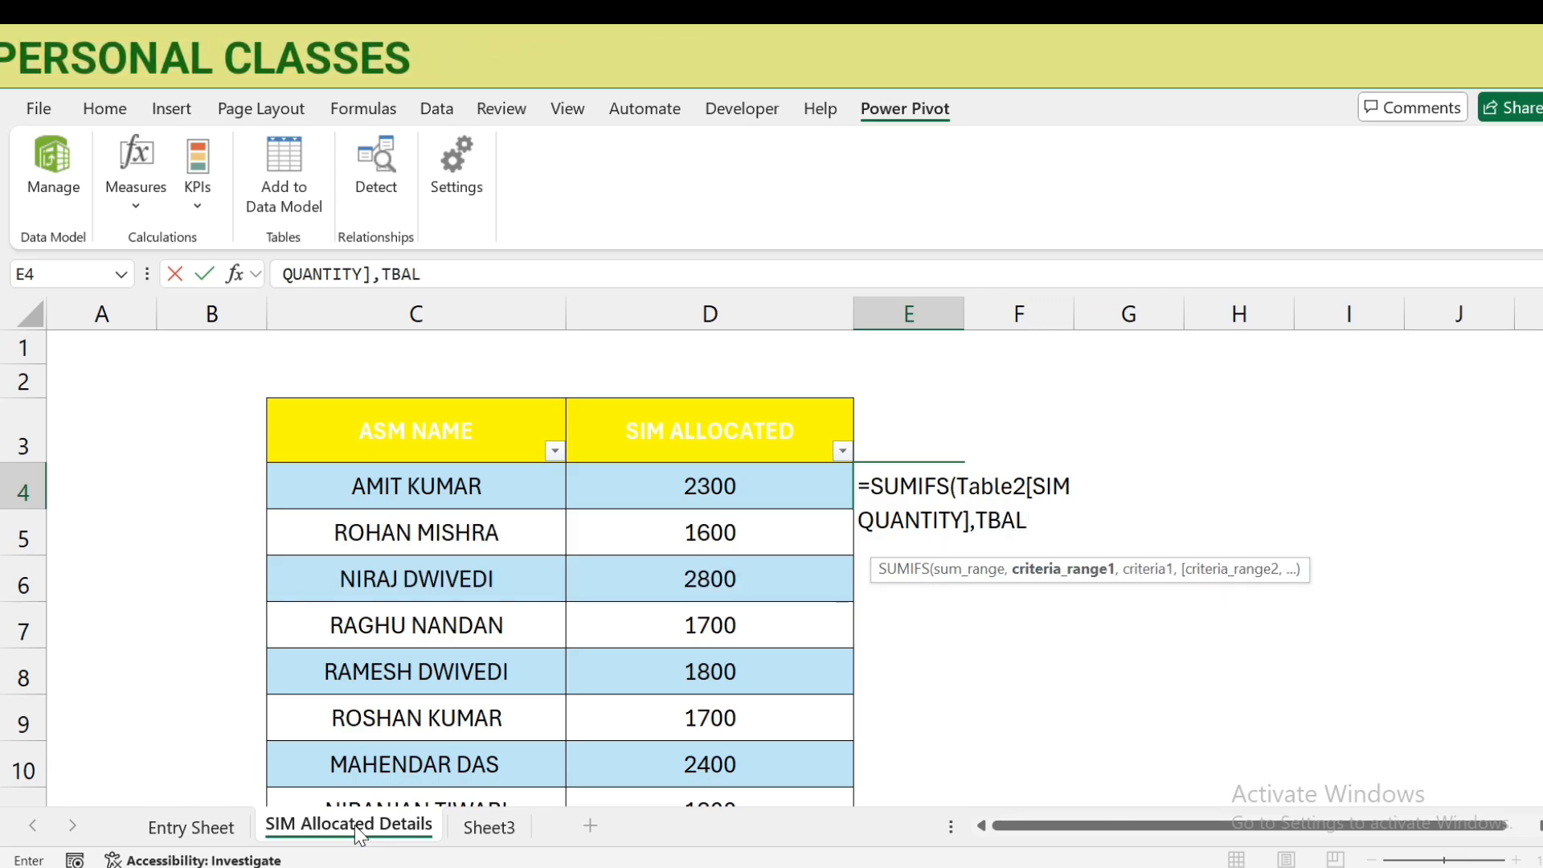
key("BackSpace")
key("BackSpace")
key("BackSpace")
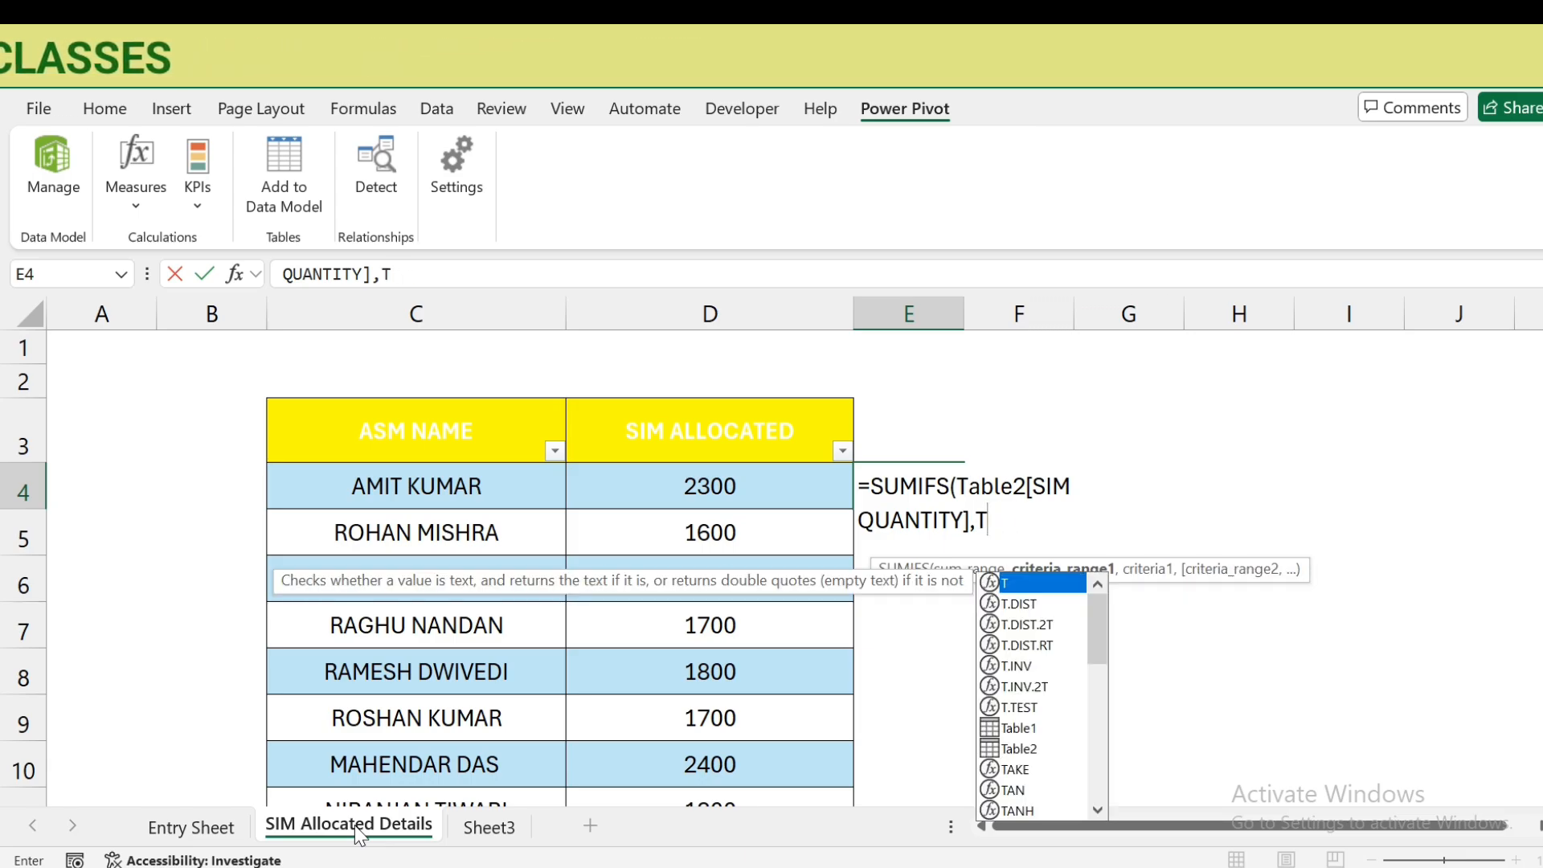
type("AB")
key("Down")
key("Tab")
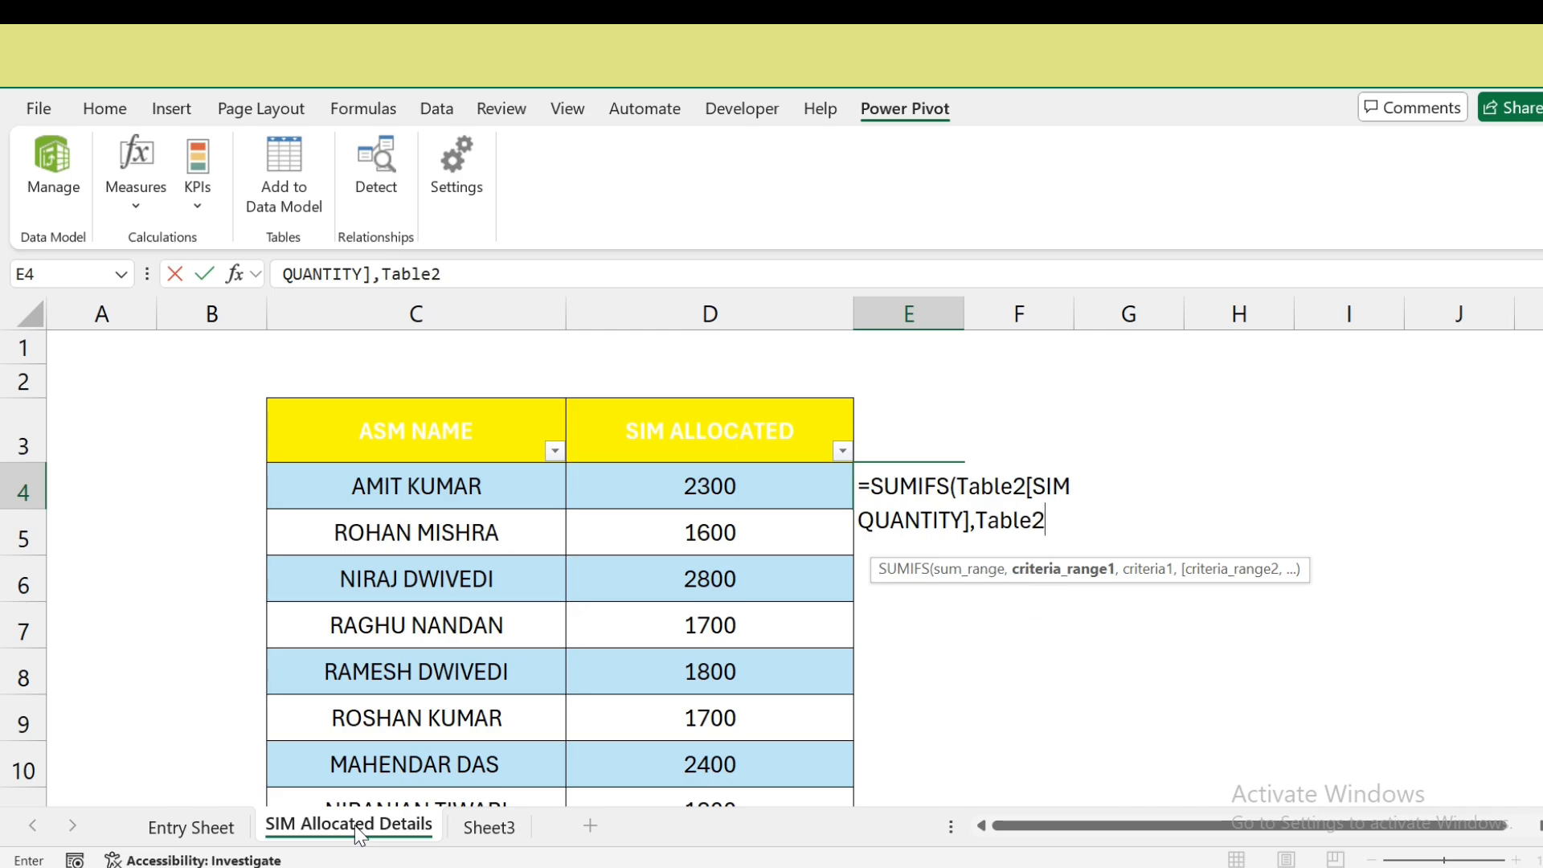
type("[")
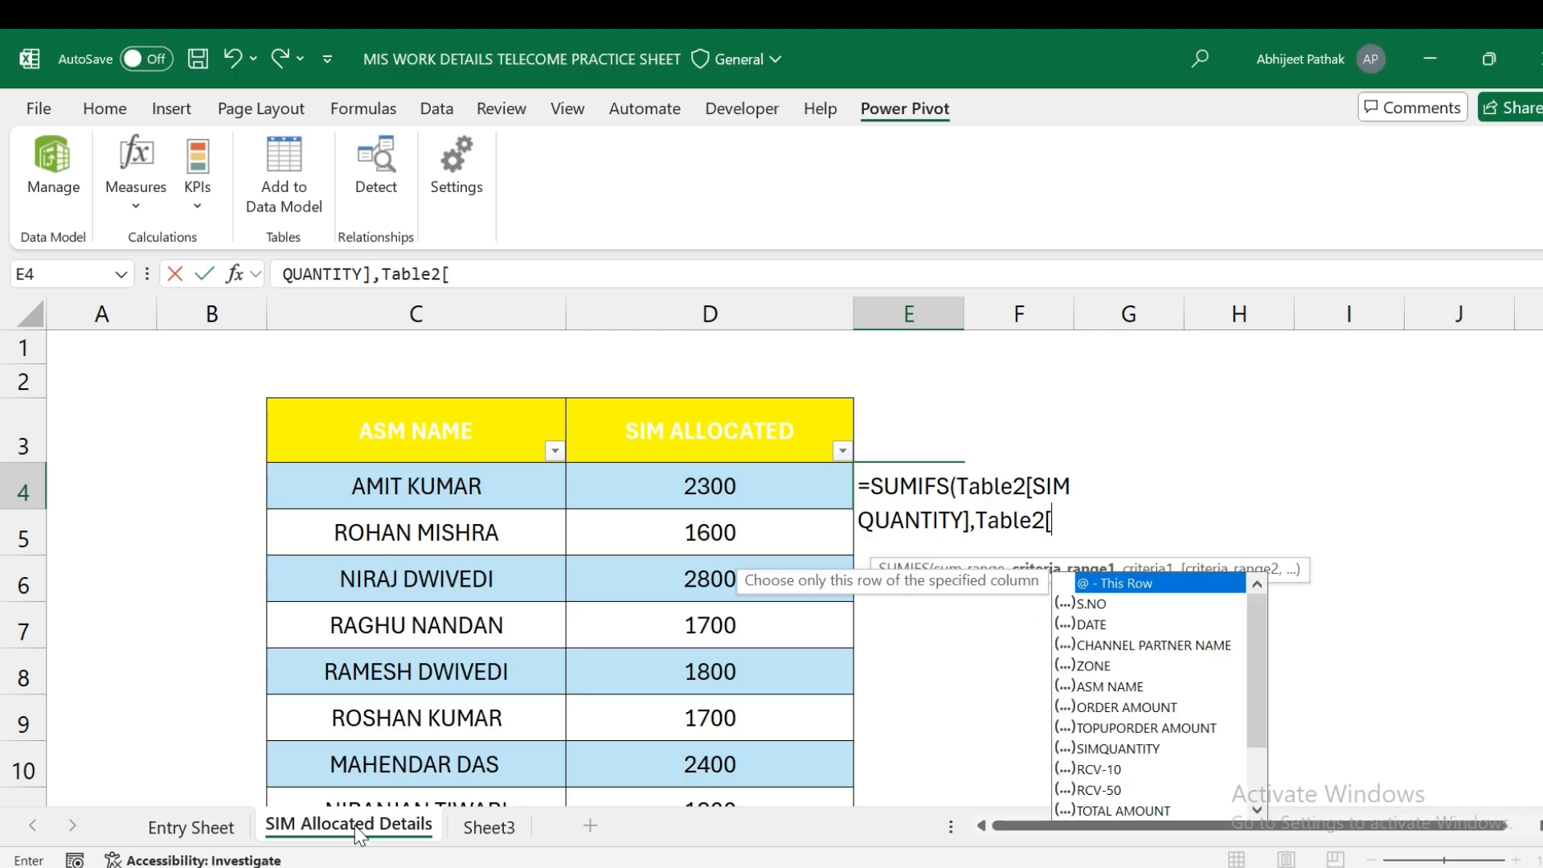
key("Down")
key("Down")
key("Down")
key("Down")
key("Down")
key("Down")
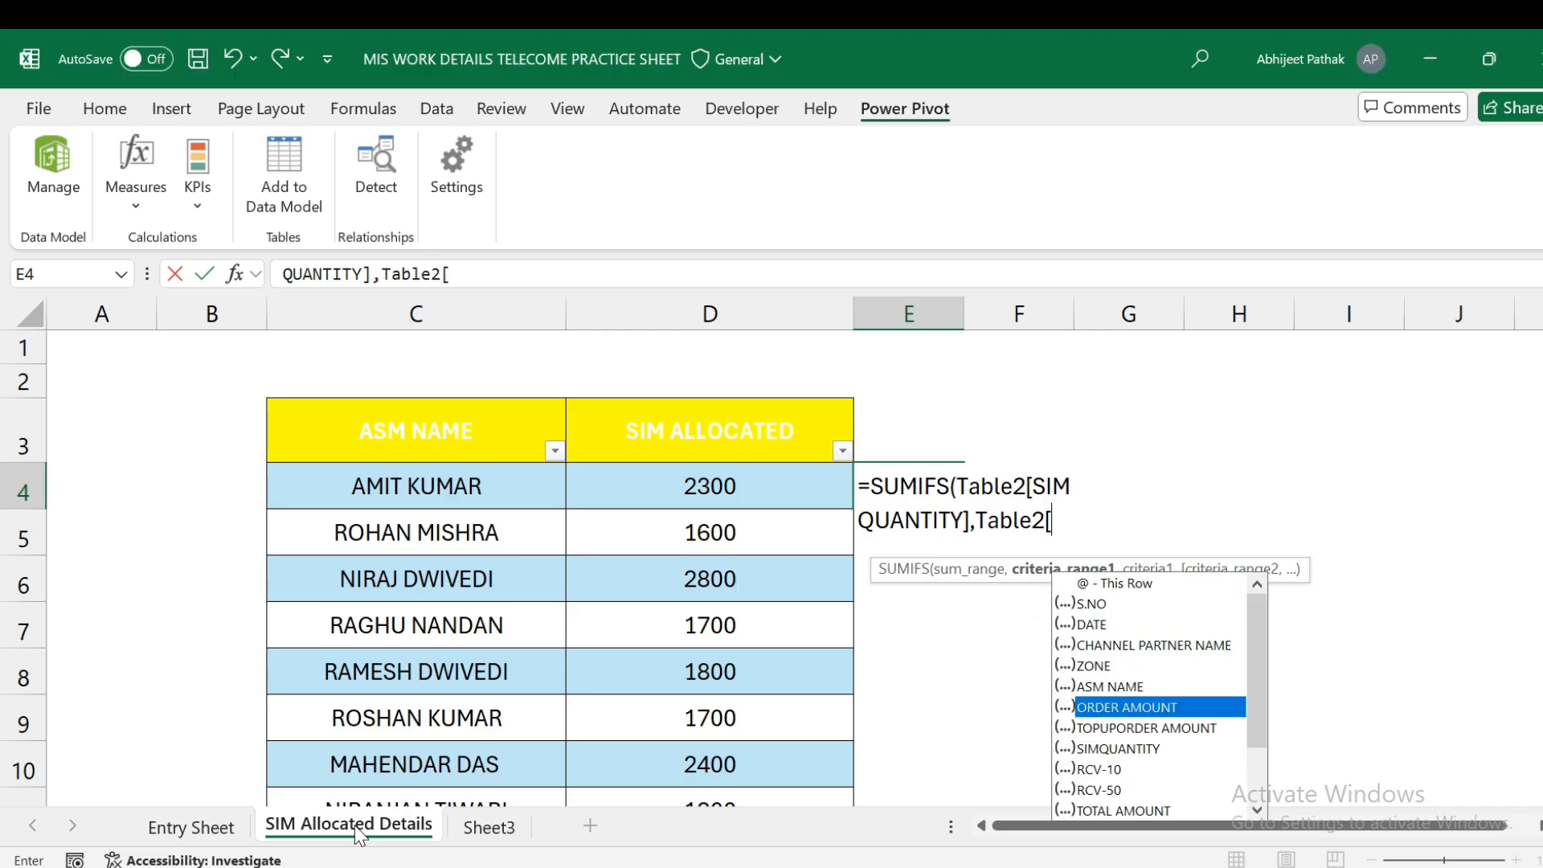
key("Up")
key("Up")
key("Down")
key("Down")
key("Down")
key("Down")
key("Up")
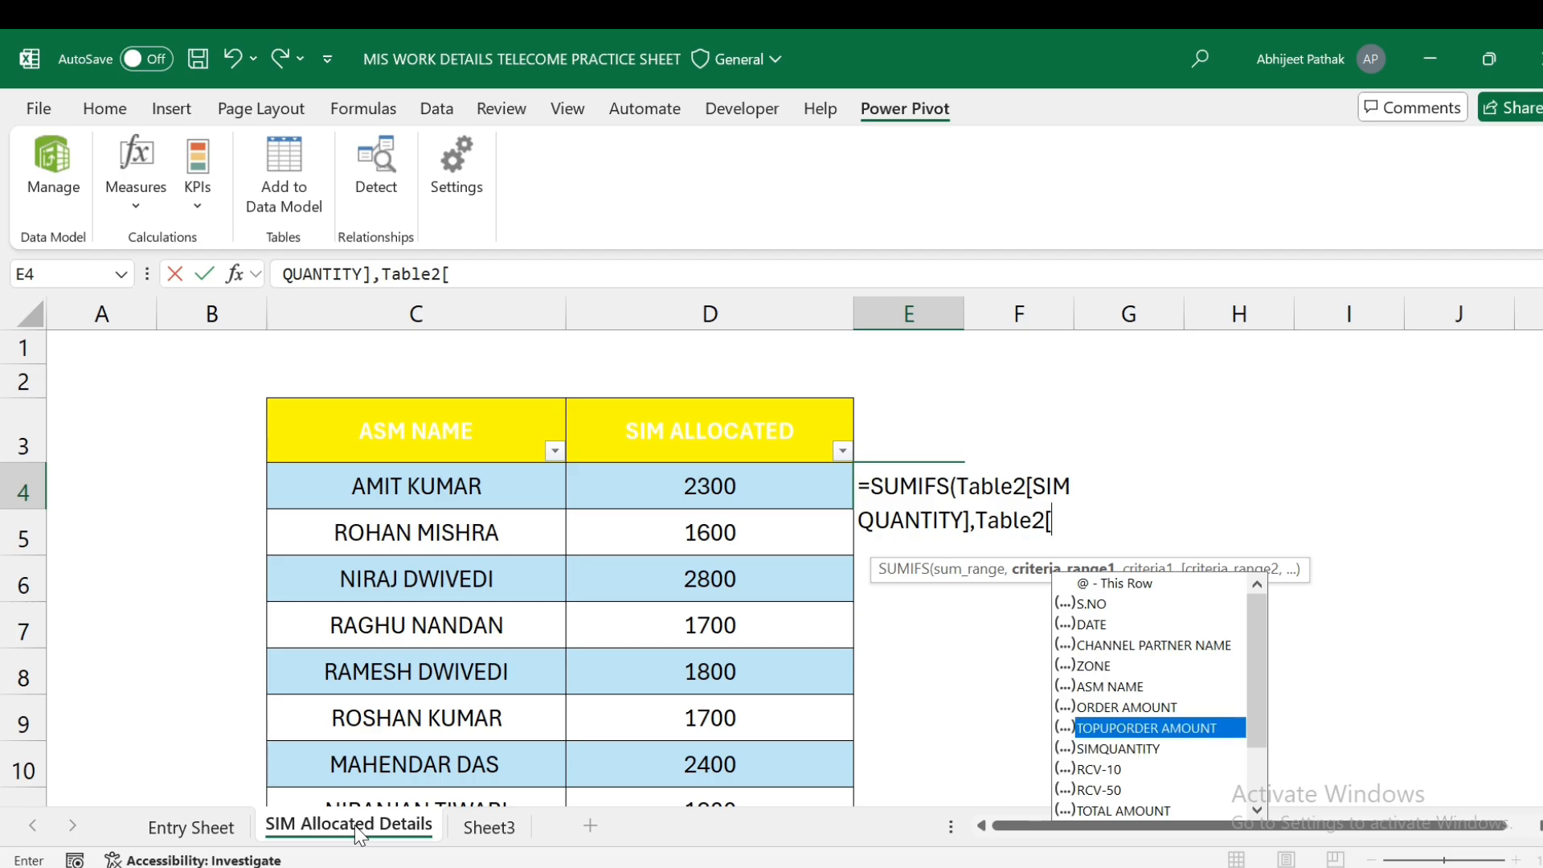
key("Up")
key("Up")
key("Tab")
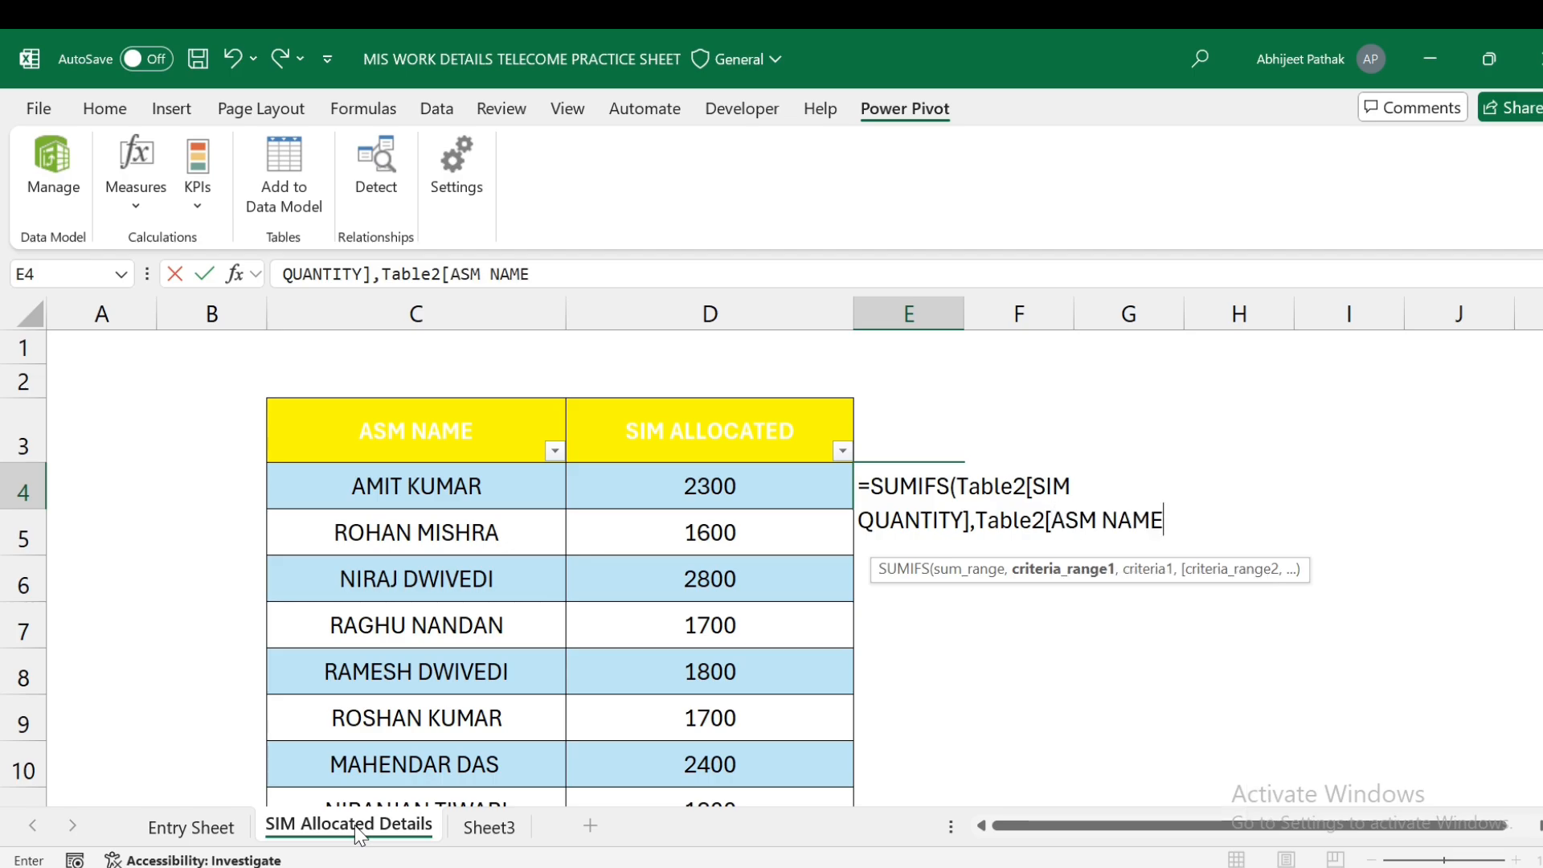
- Use the row's ASM NAME in C4 as the criterion and commit the formula
type("],")
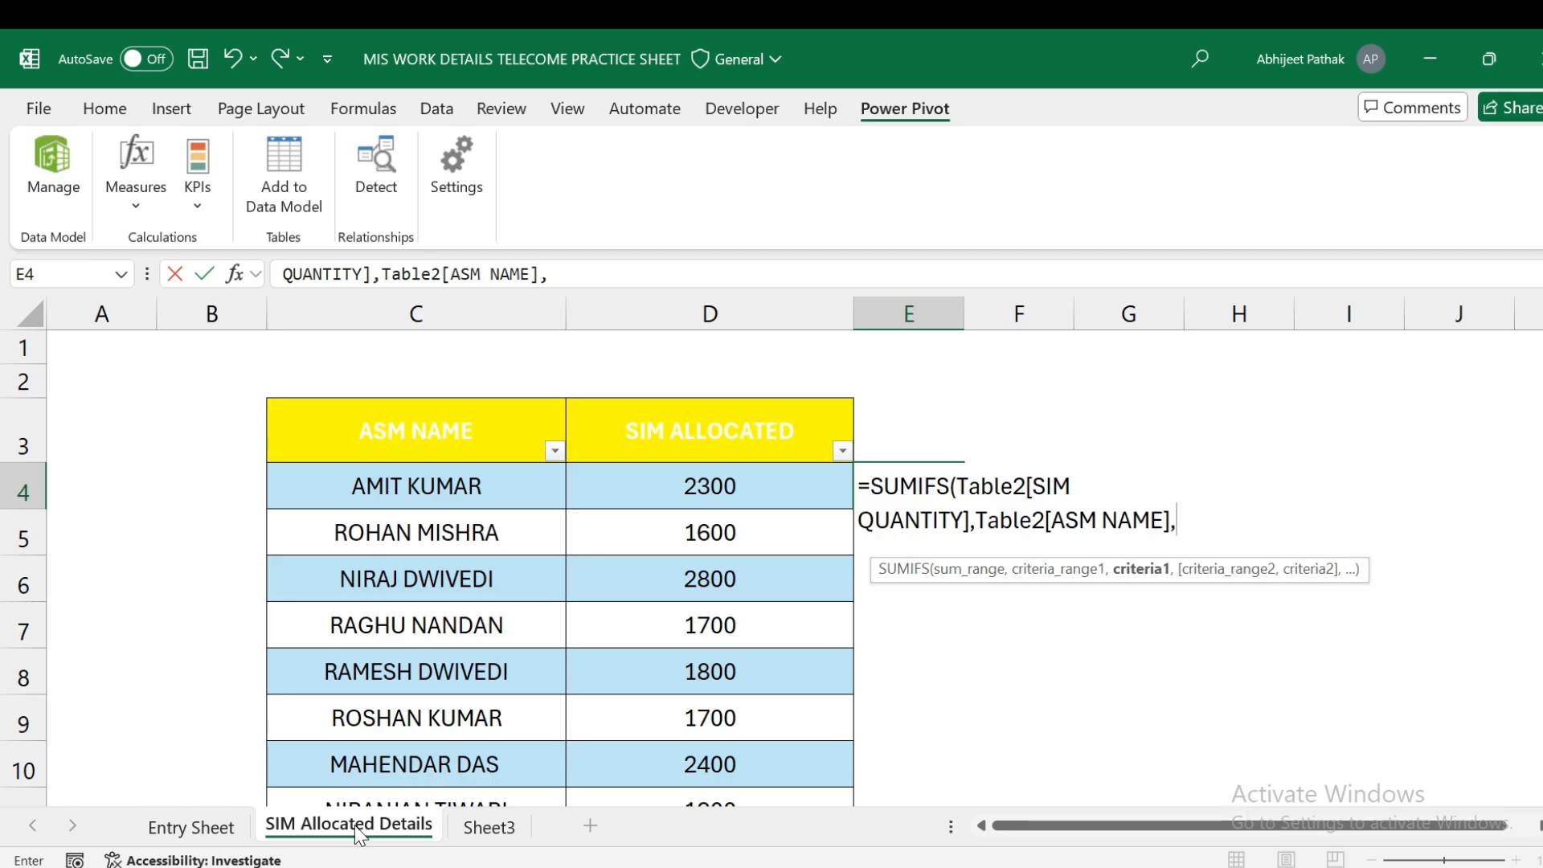
left_click(472, 487)
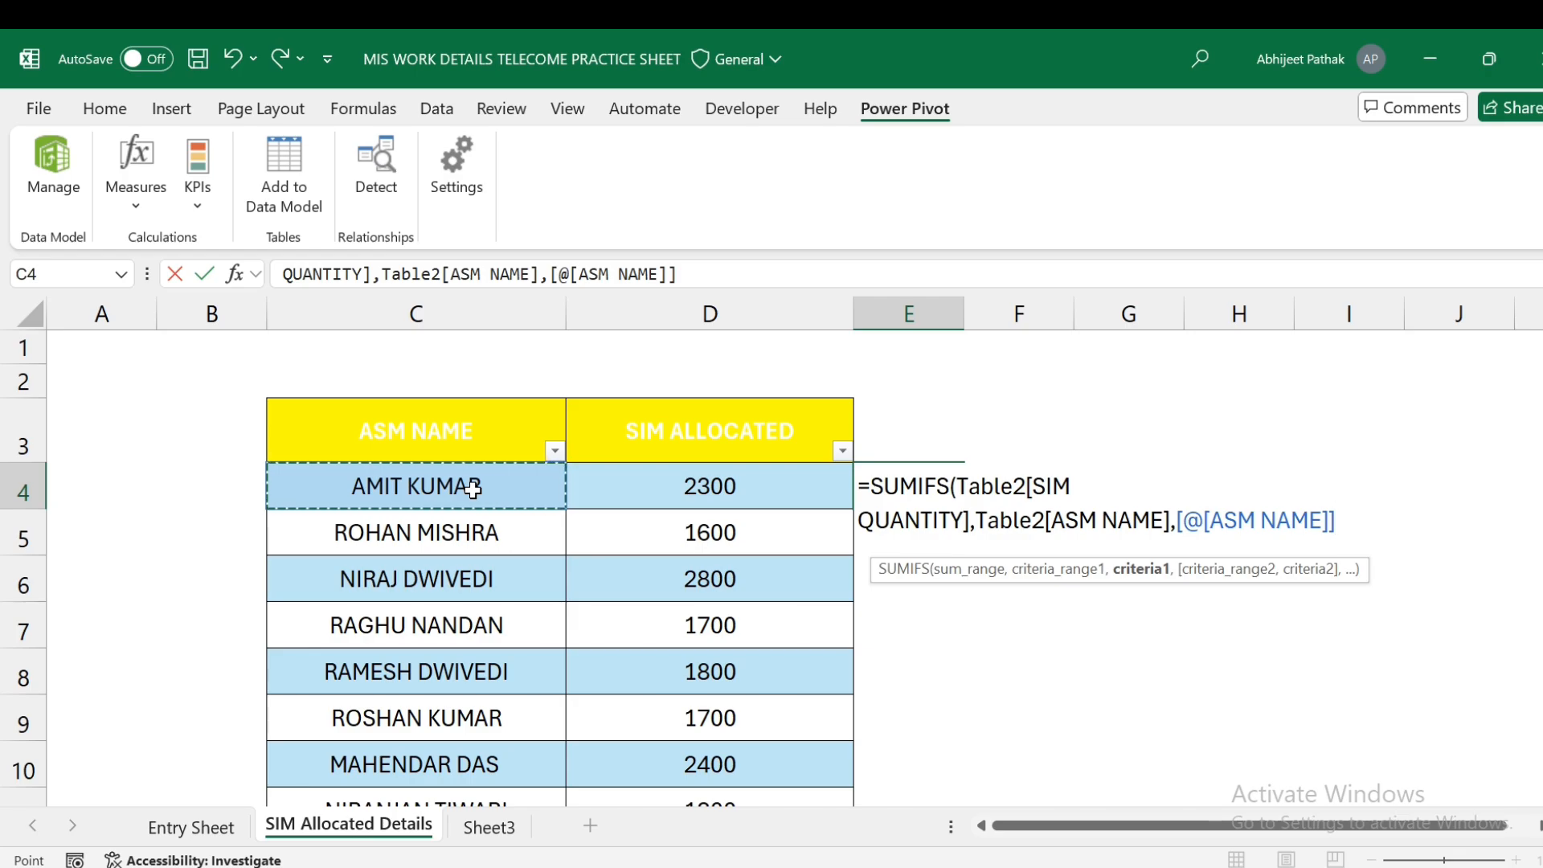
type(")")
key("Return")
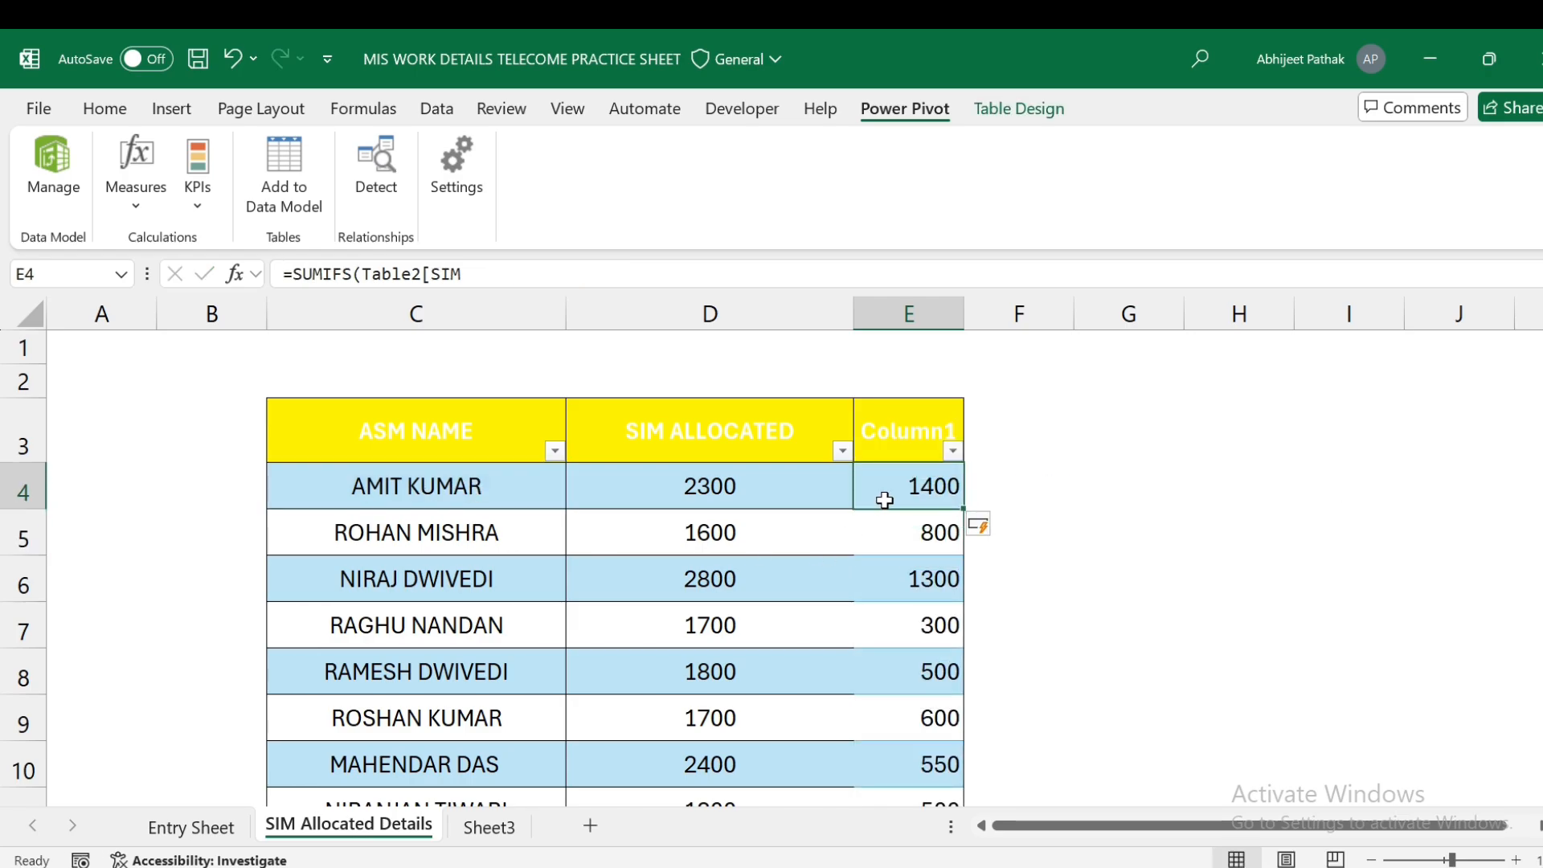
- Fill column F with SIM ALLOCATED minus Column1 to get remaining SIMs
scroll(899, 563, "down", 2)
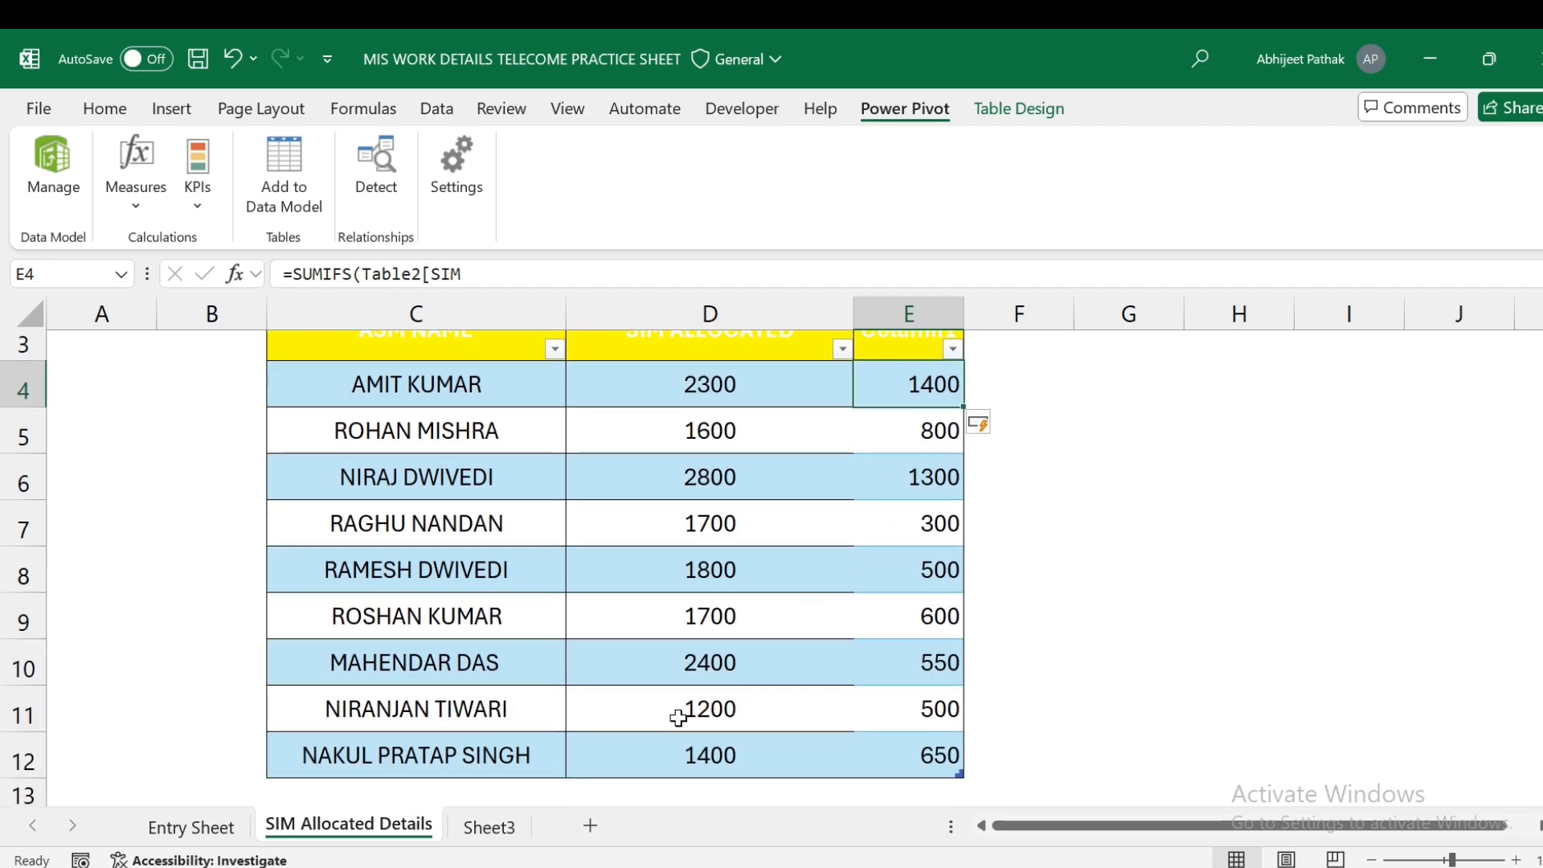
left_click(1054, 386)
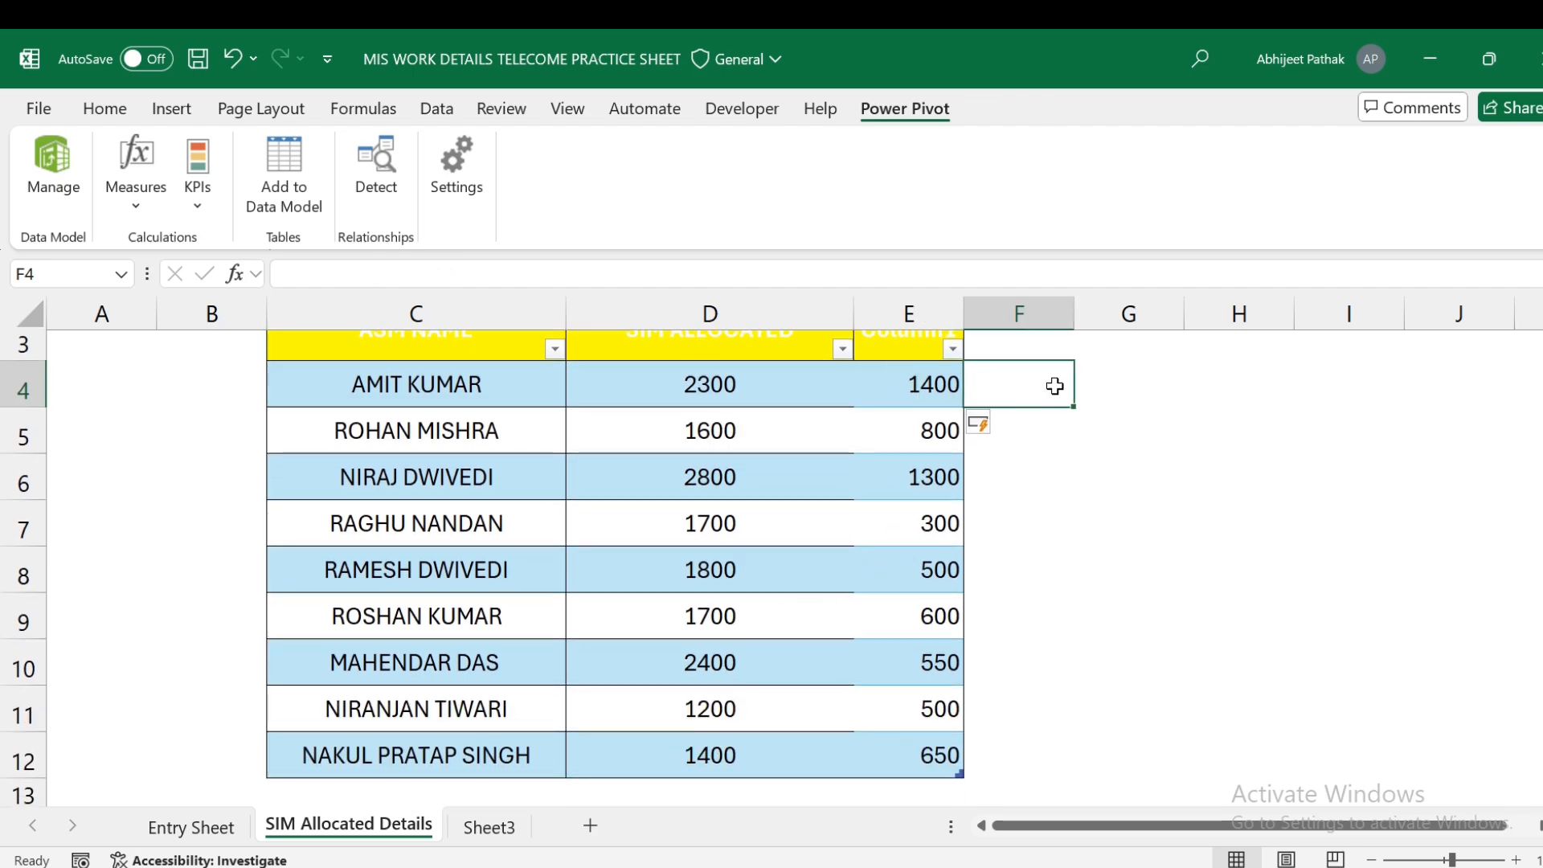
type("=")
key("Left")
key("Left")
type("-")
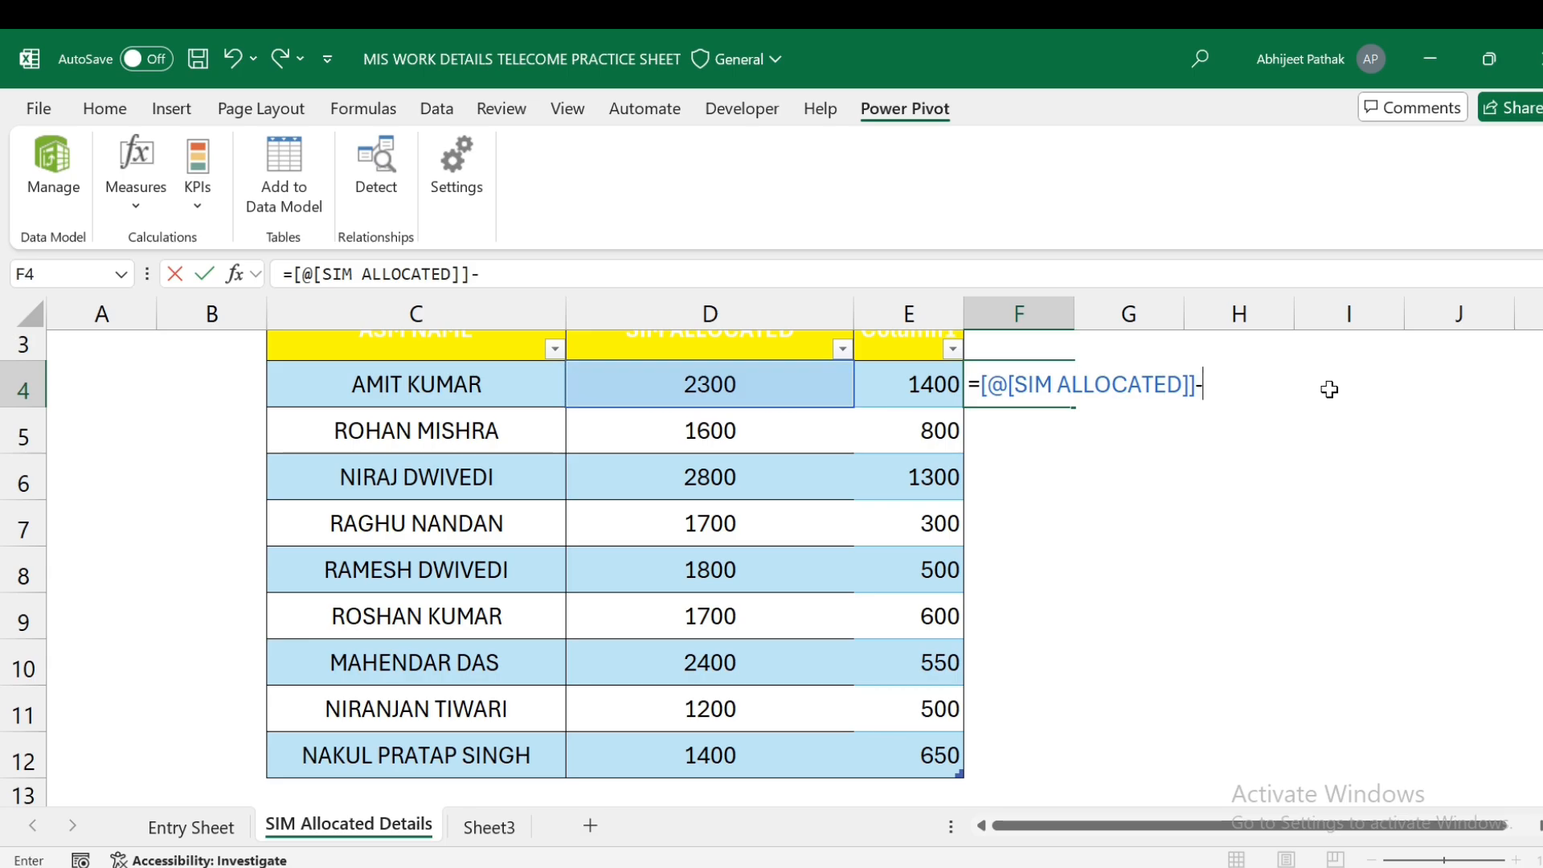
key("Left")
key("Return")
key("Up")
- Switch to Sheet3 to compare the results with the PivotTable
scroll(1251, 455, "up", 1)
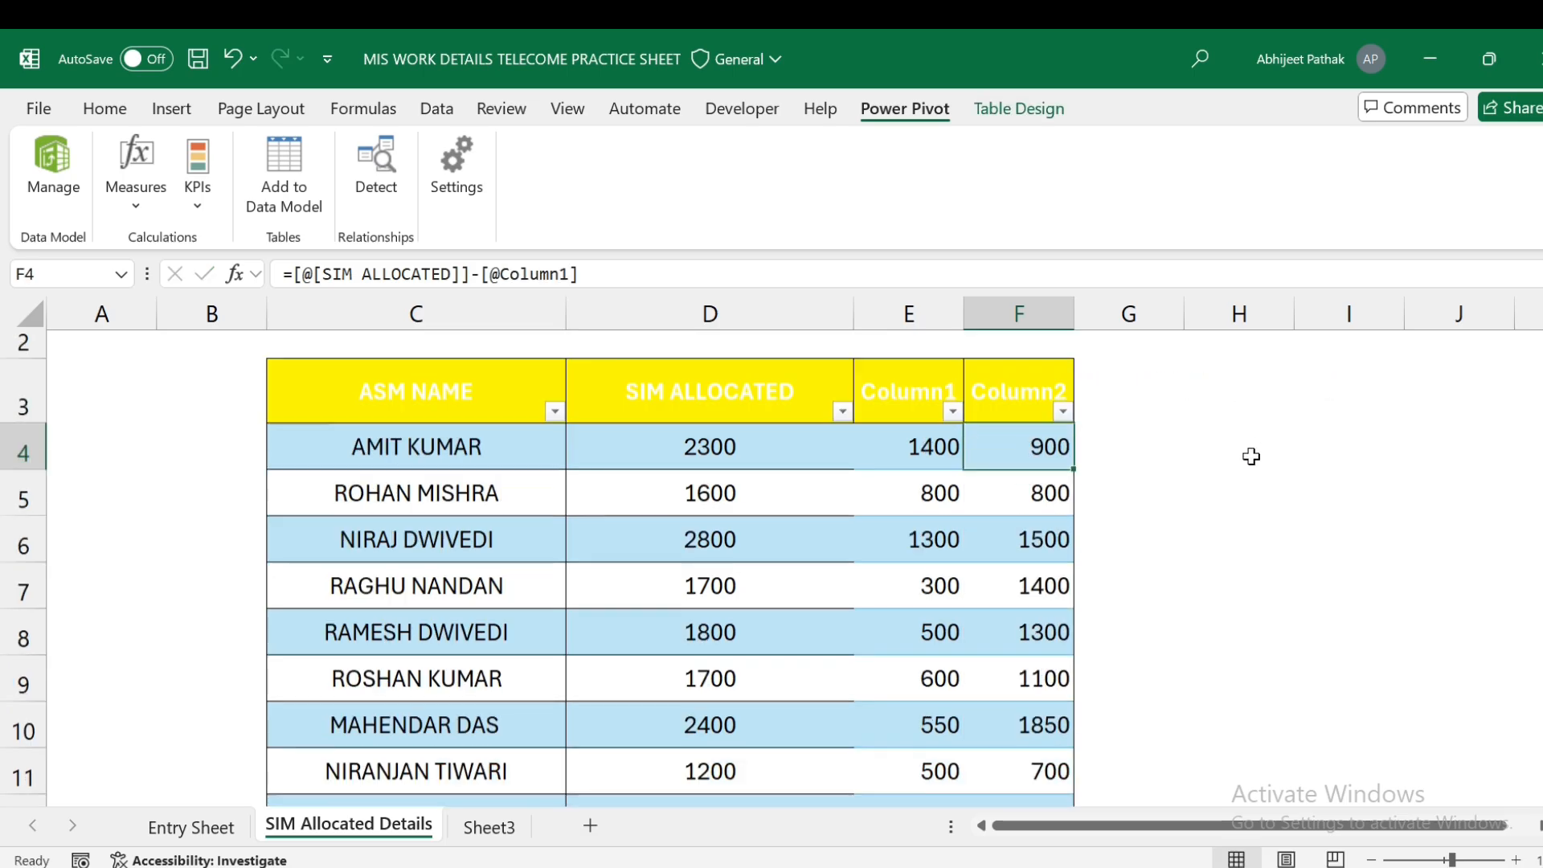
scroll(1043, 476, "down", 1)
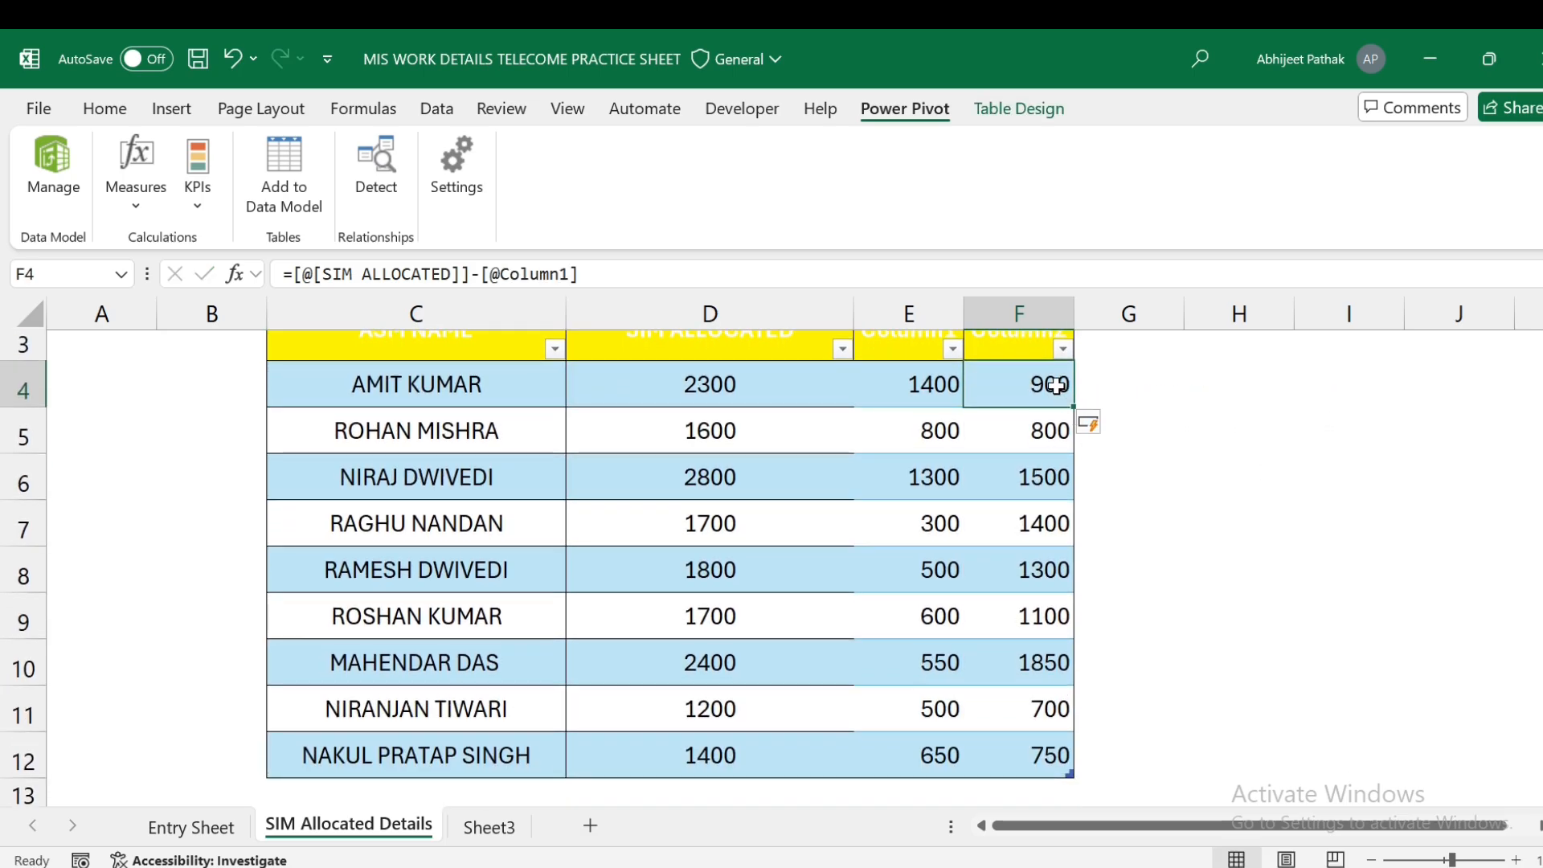
left_click(1102, 383)
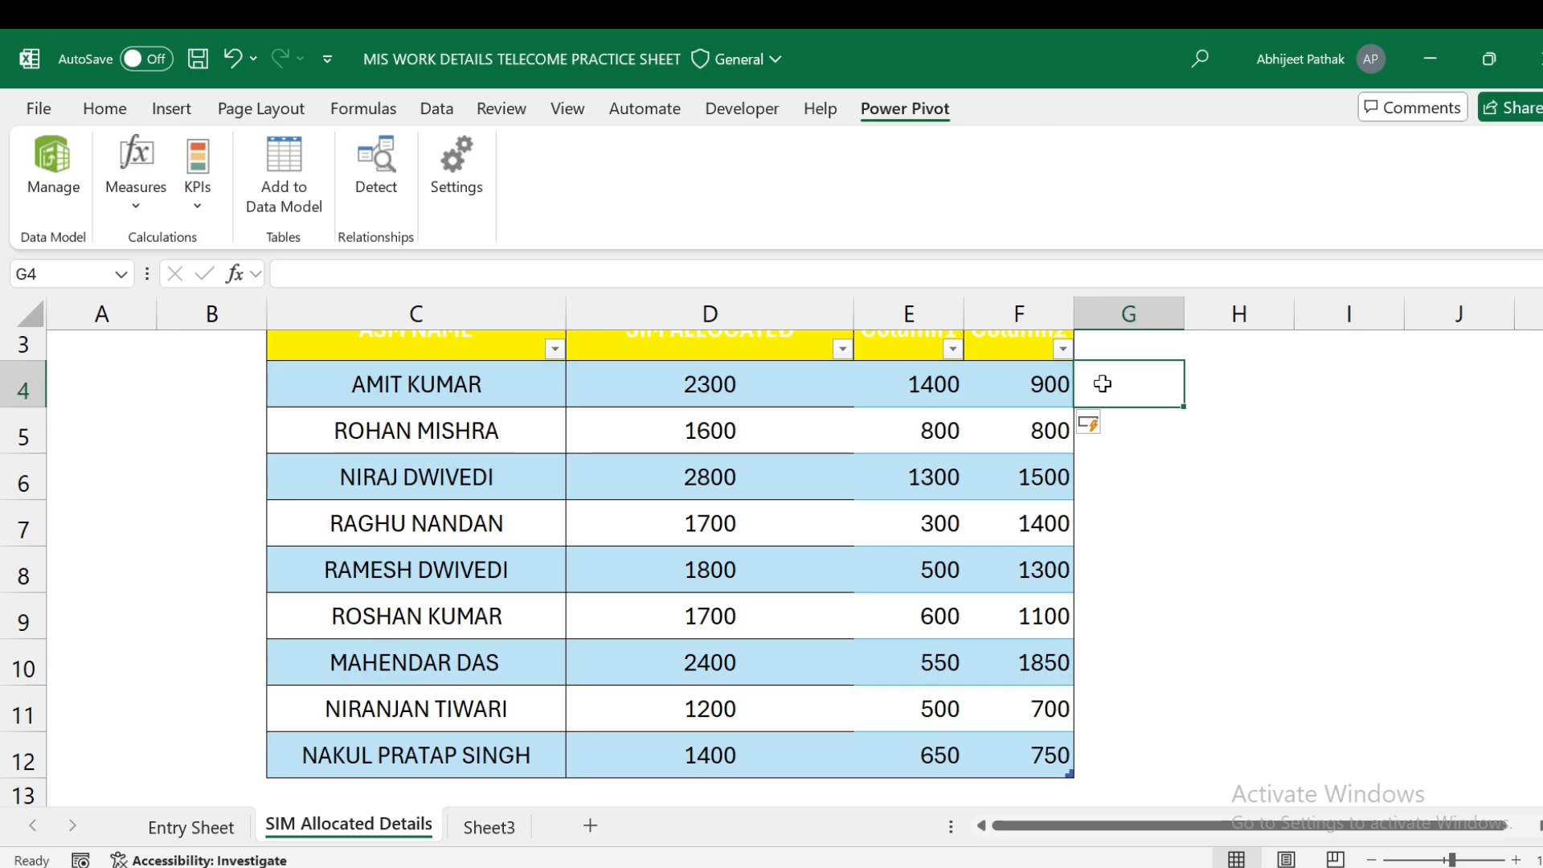
left_click(492, 827)
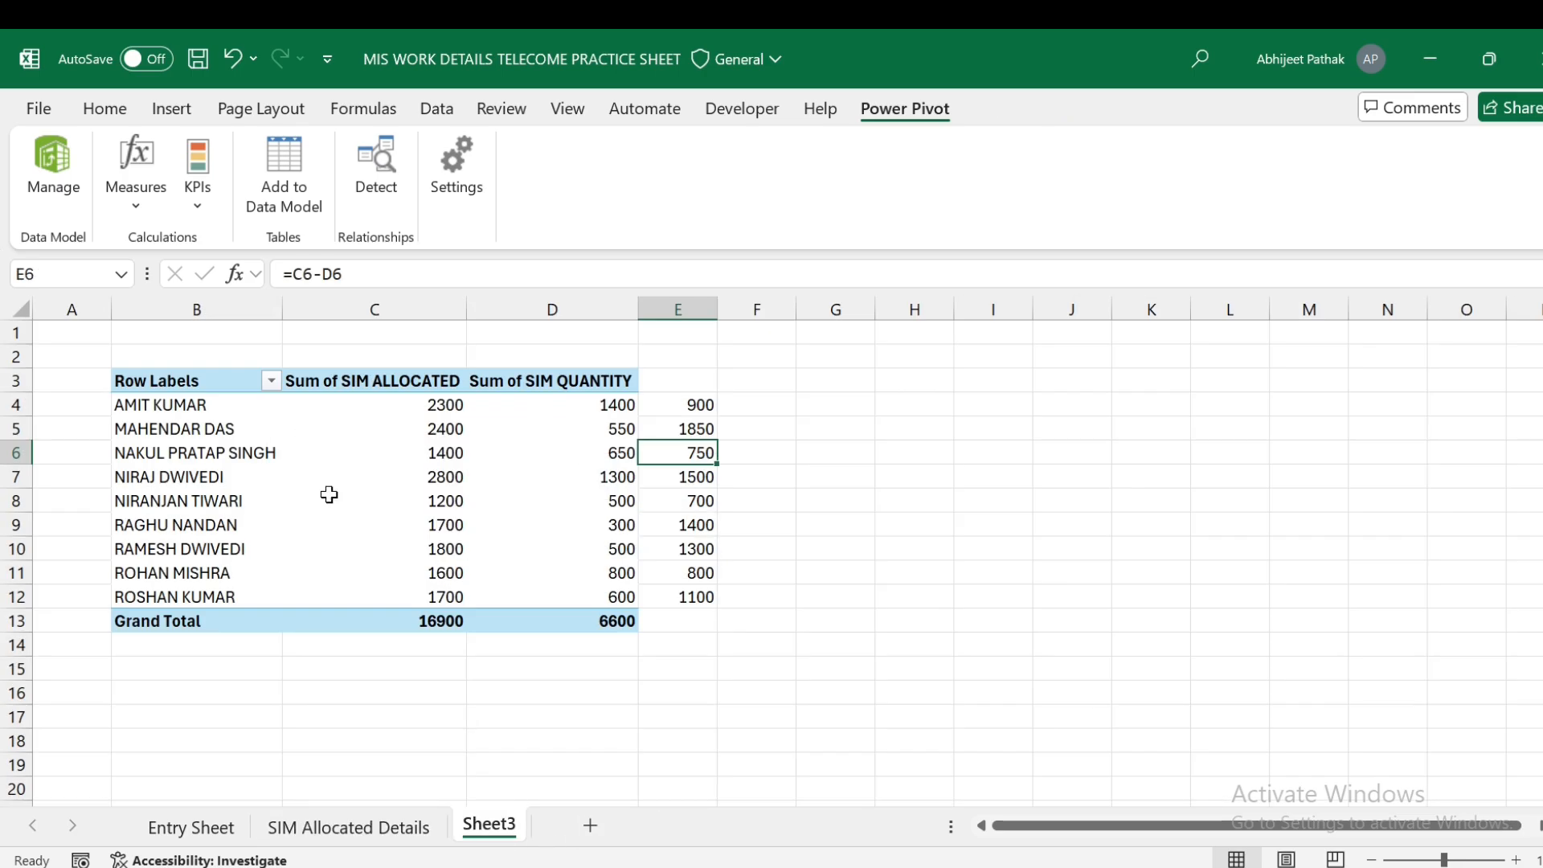
- Review the Entry Sheet's first data row, return to the Sheet3 pivot, then bring Chrome forward
left_click(191, 828)
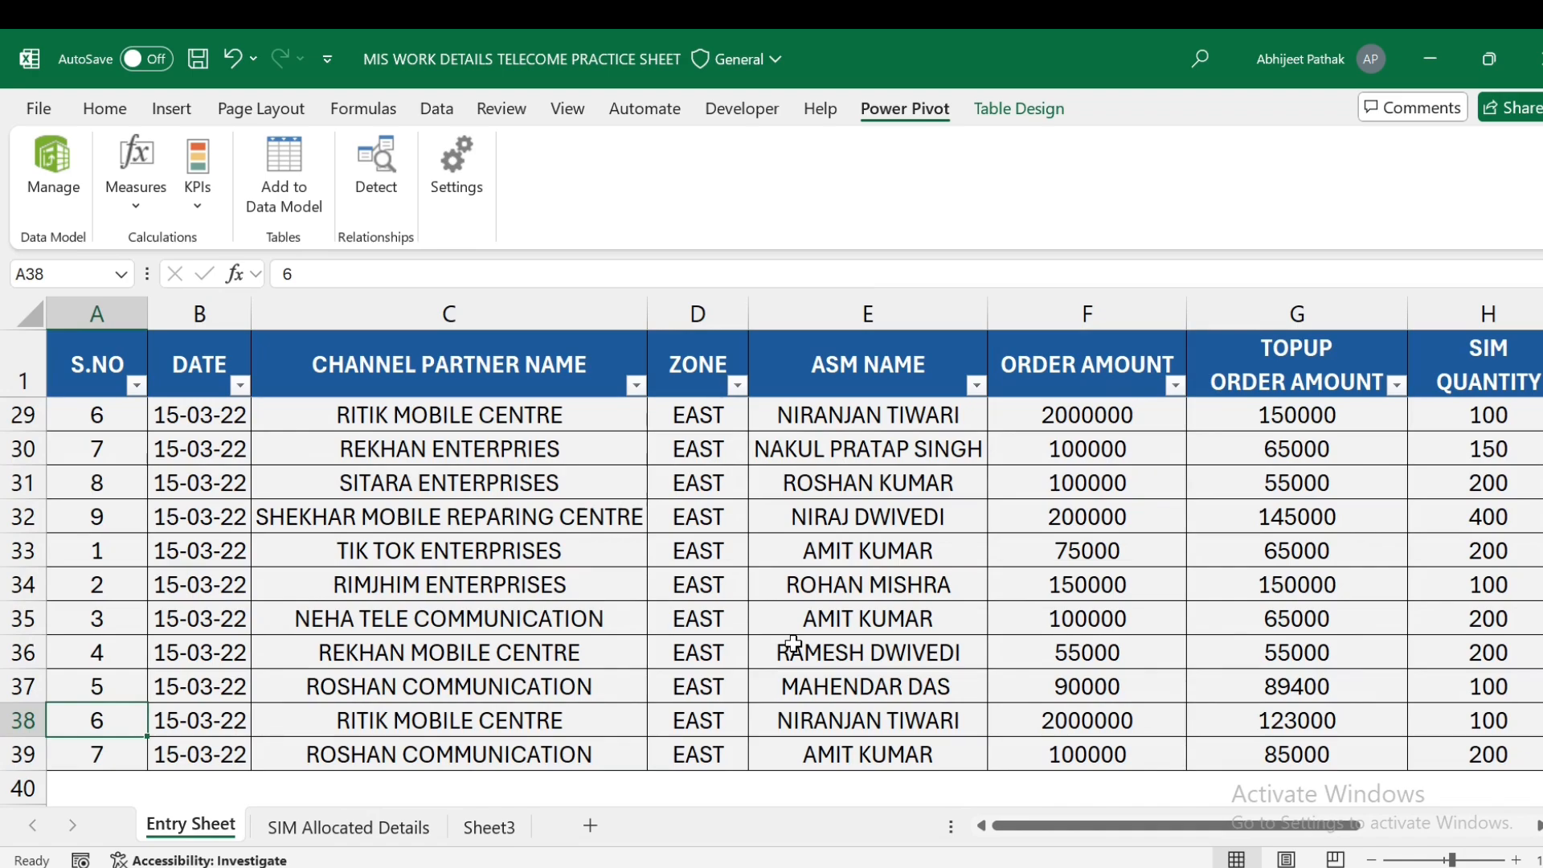
key("Up")
key("Up")
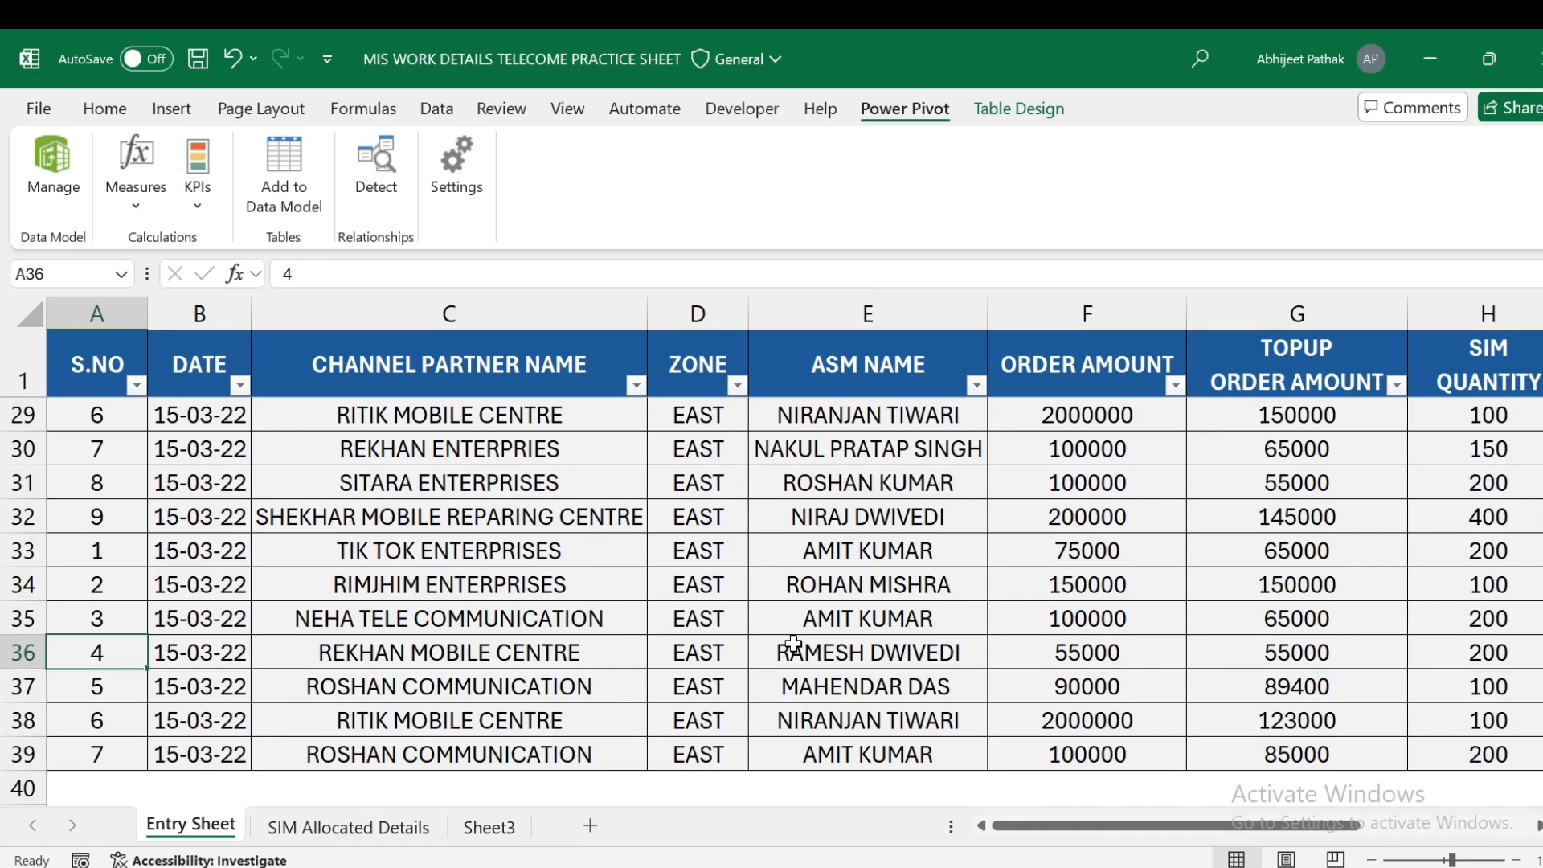
key("ctrl+Up")
key("Down")
key("Down")
key("Right")
key("Right")
key("Right")
key("Right")
key("Right")
key("Right")
key("Right")
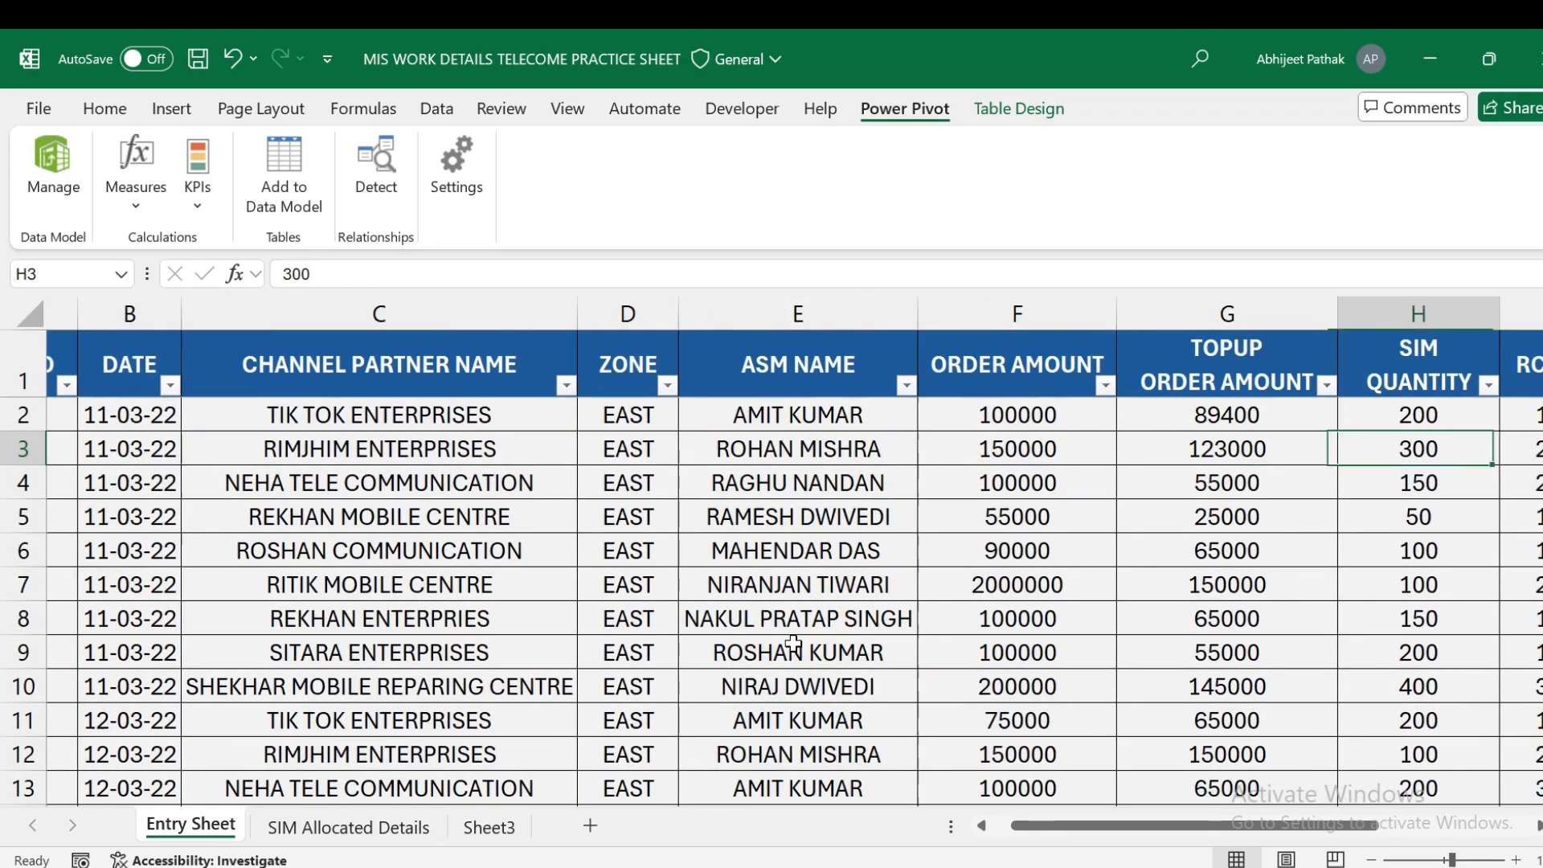
key("Right")
key("Right")
key("Right")
key("Right")
key("Left")
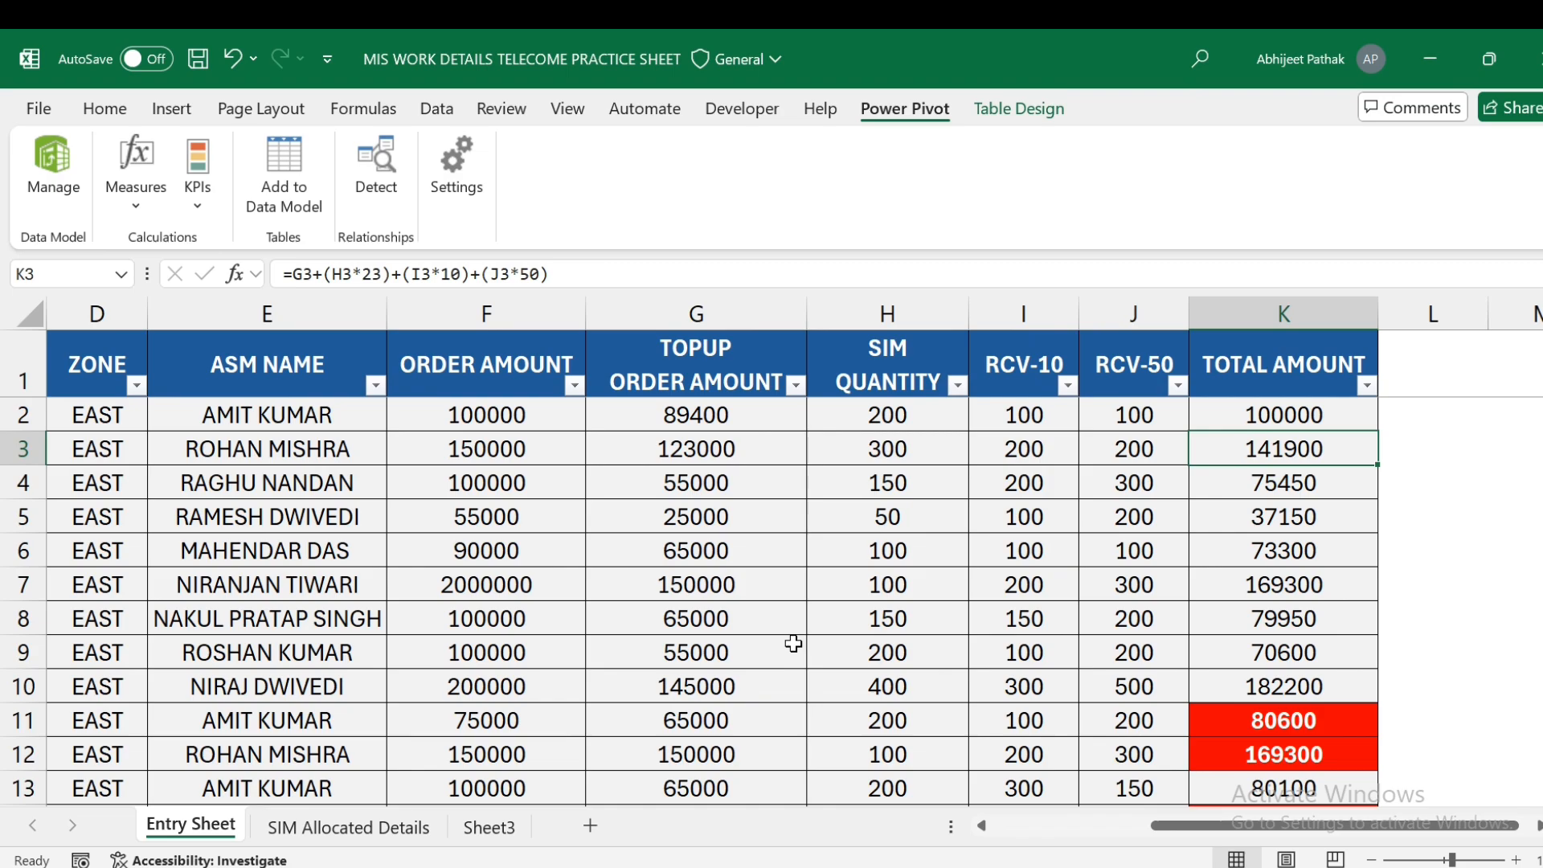
key("Left")
key("Left")
key("Left")
key("Left")
key("Left")
key("ctrl+Left")
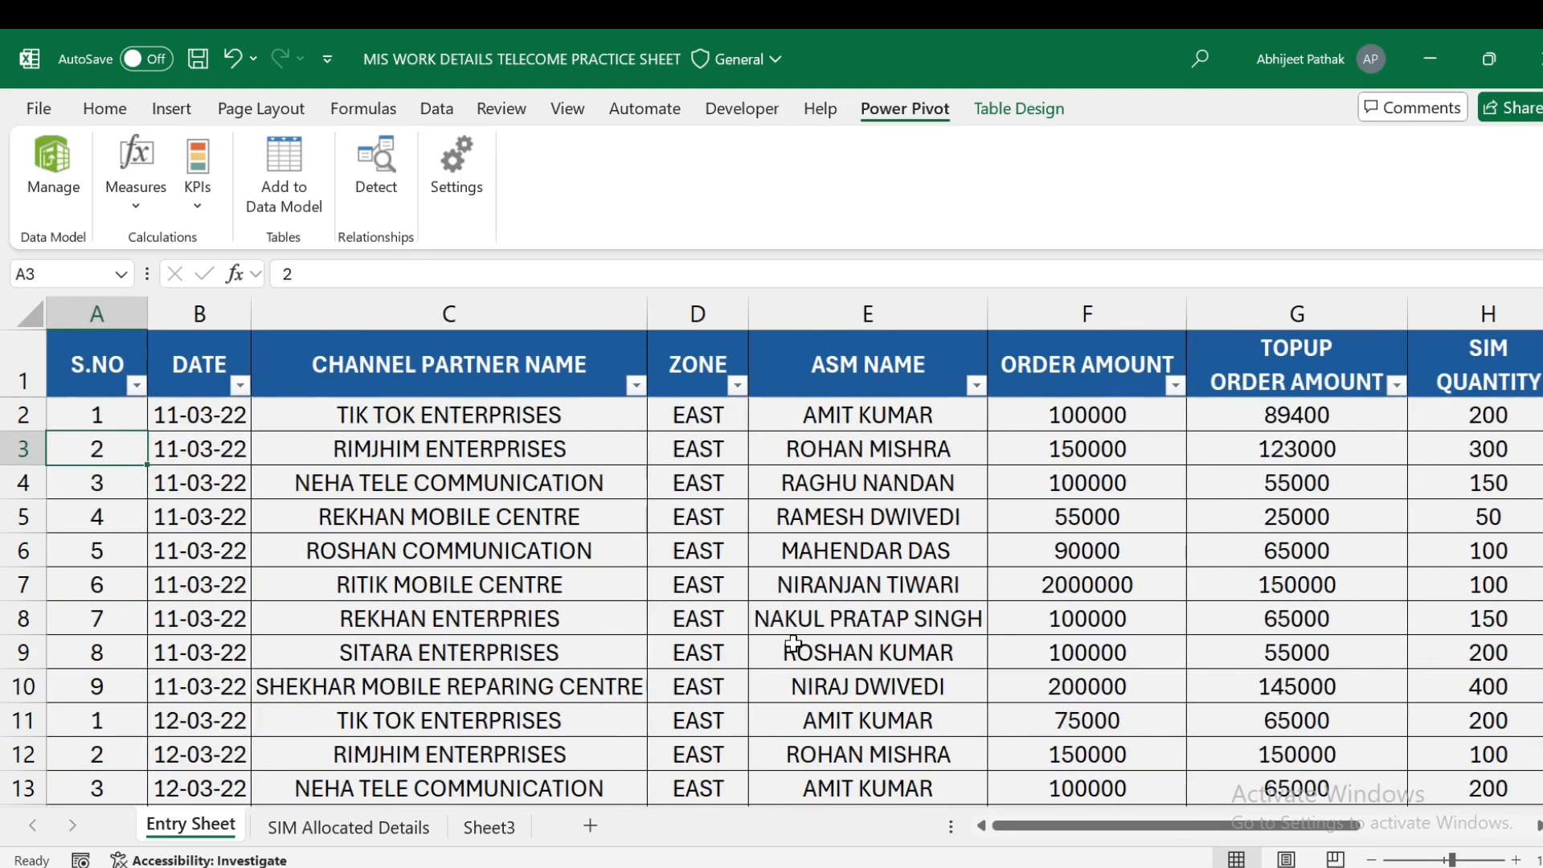
left_click(490, 828)
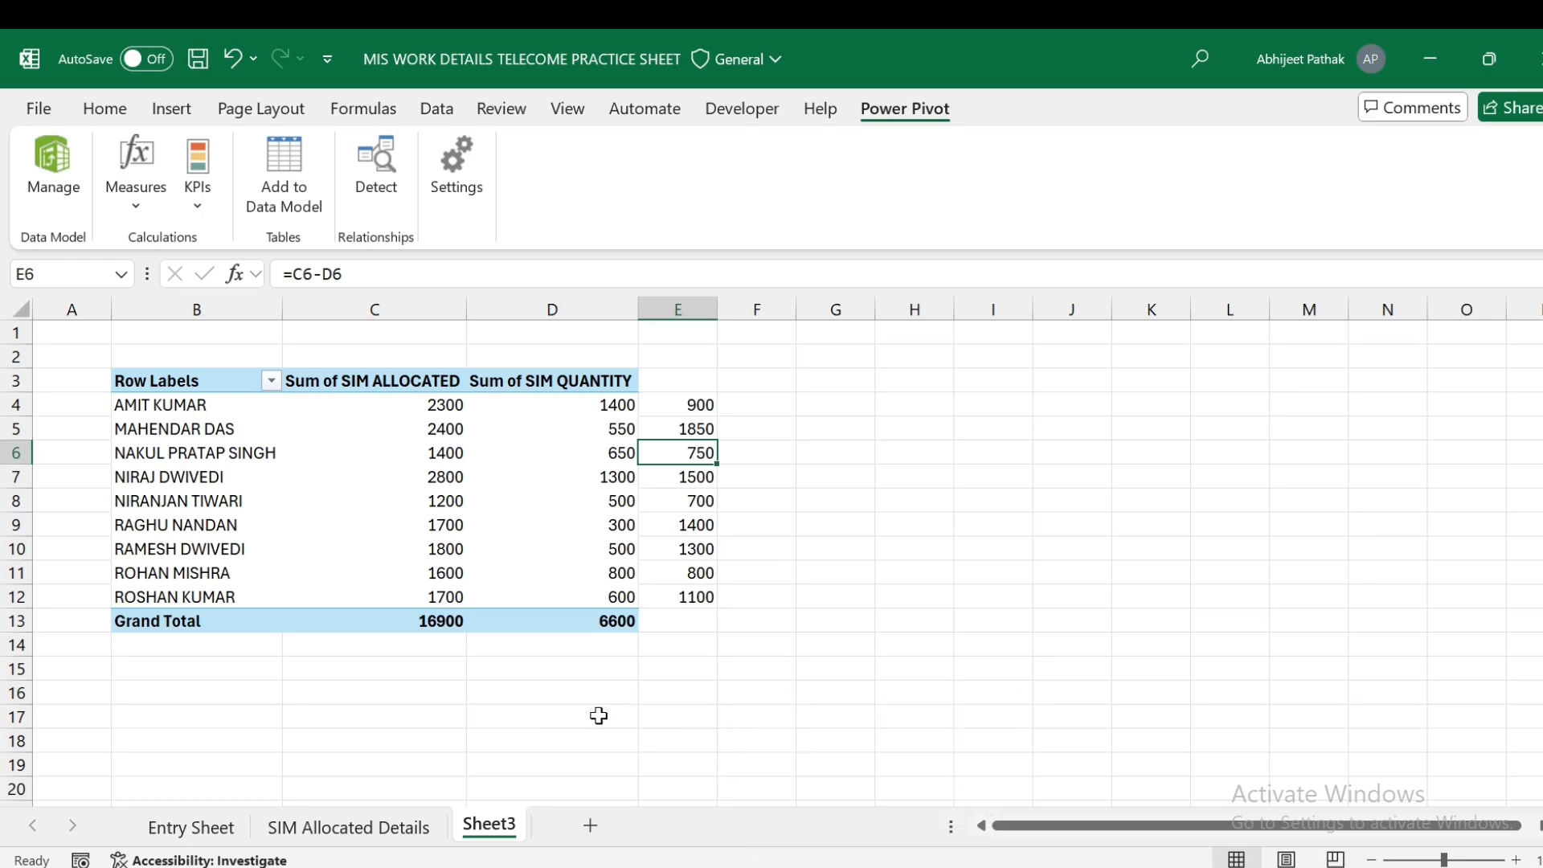
left_click(877, 867)
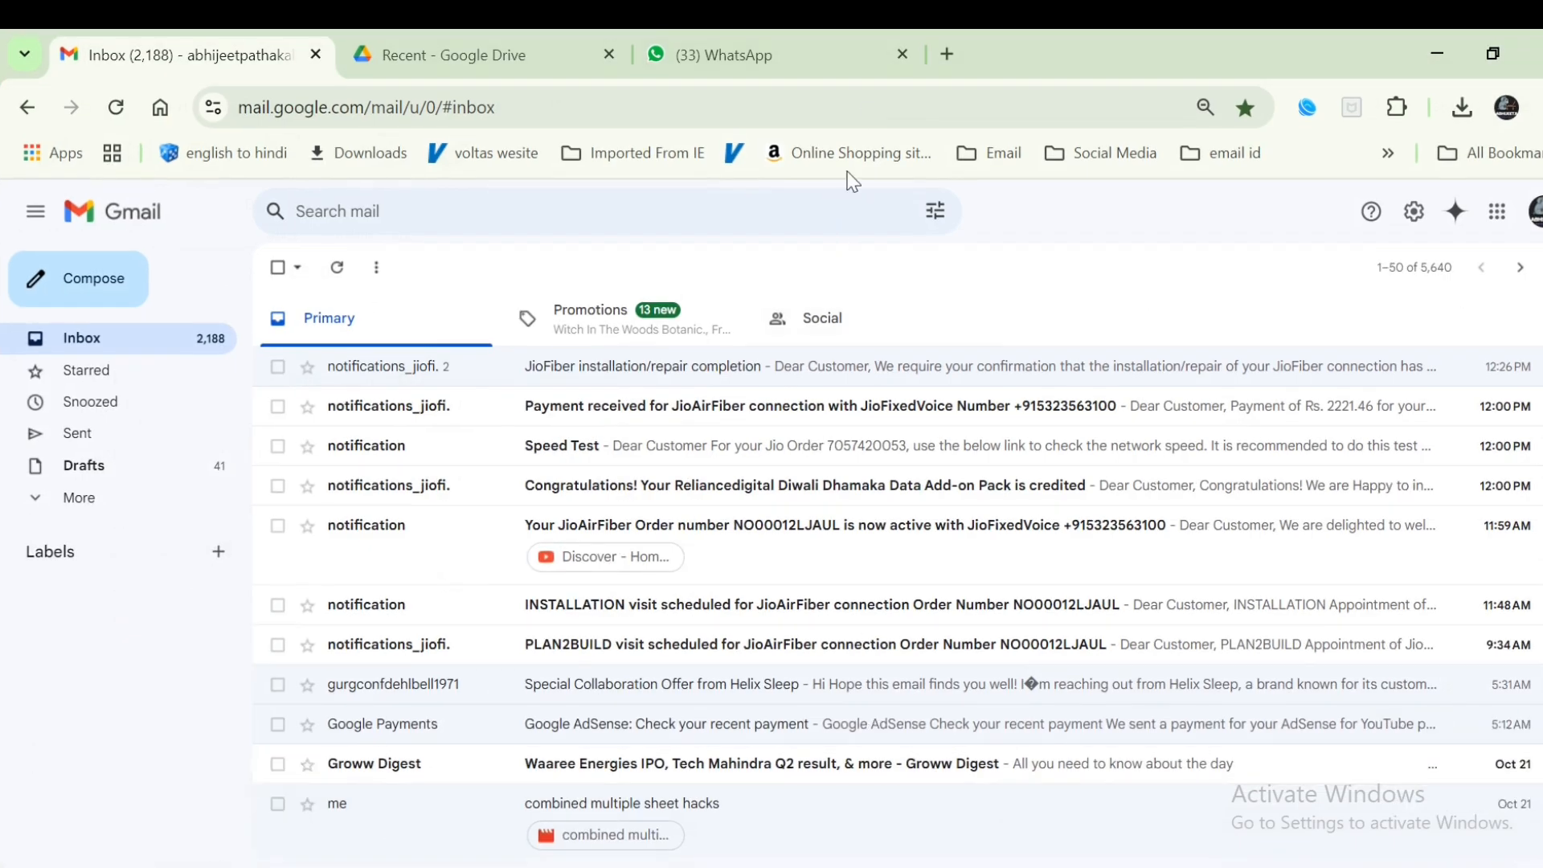
- Open a new Chrome tab and load lmech.courses.store from the address-bar suggestion
left_click(840, 42)
left_click(947, 53)
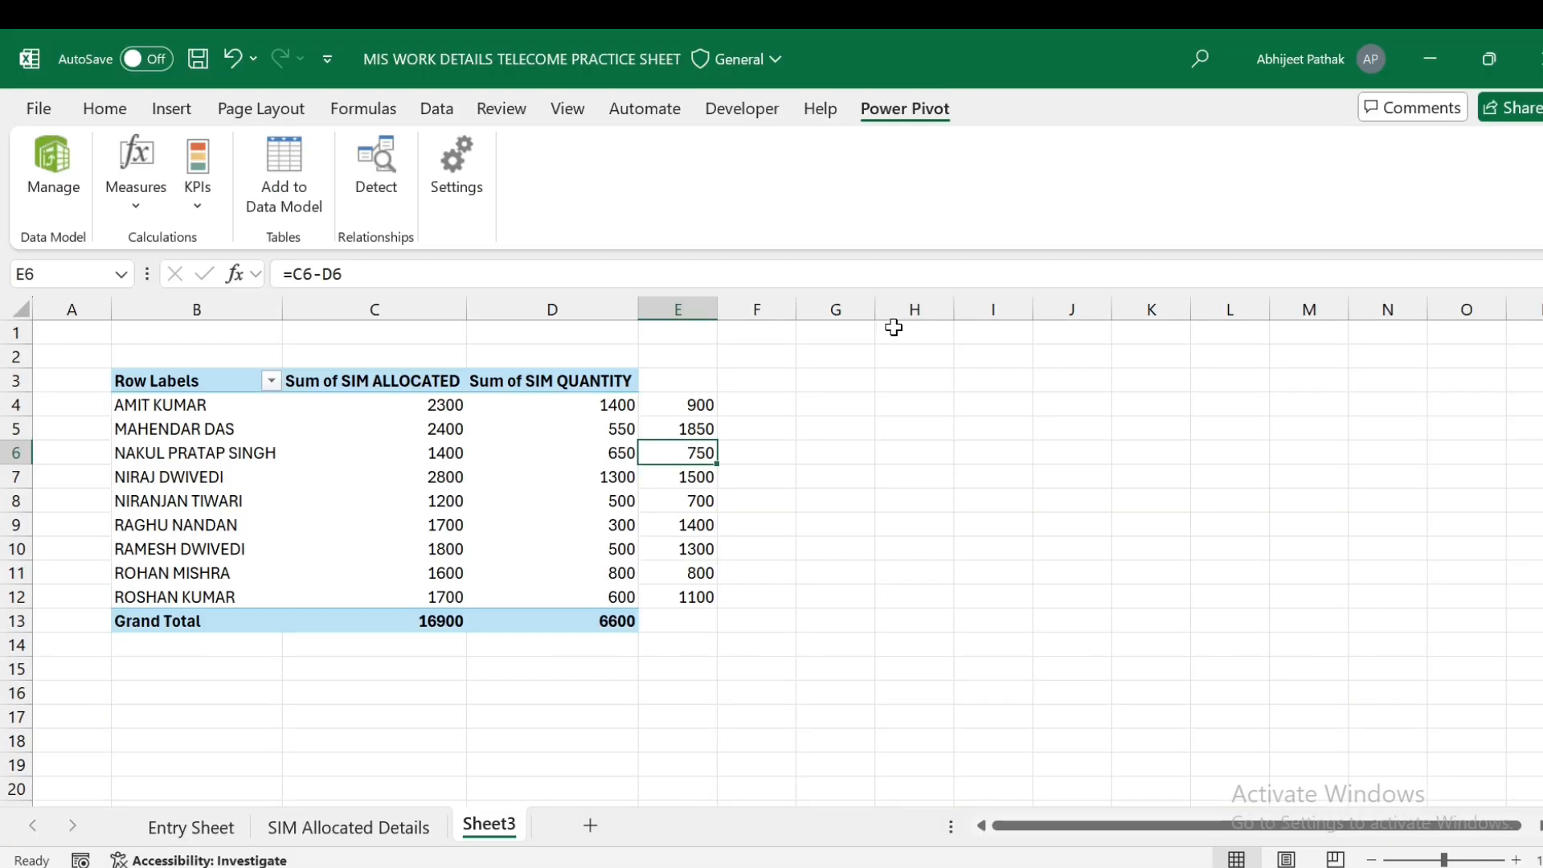
type("L")
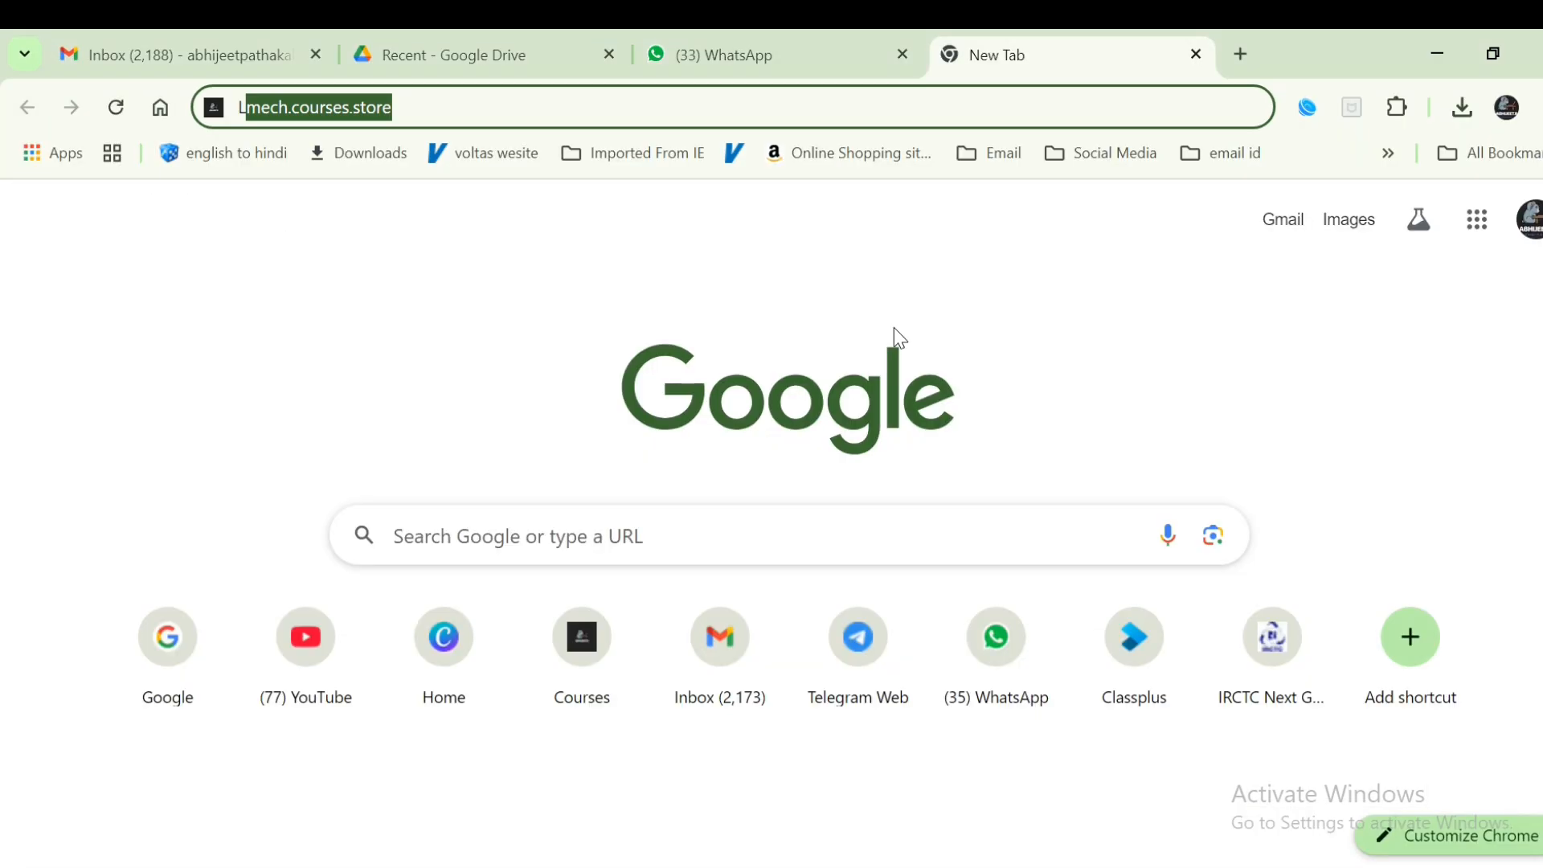
key("BackSpace")
key("BackSpace")
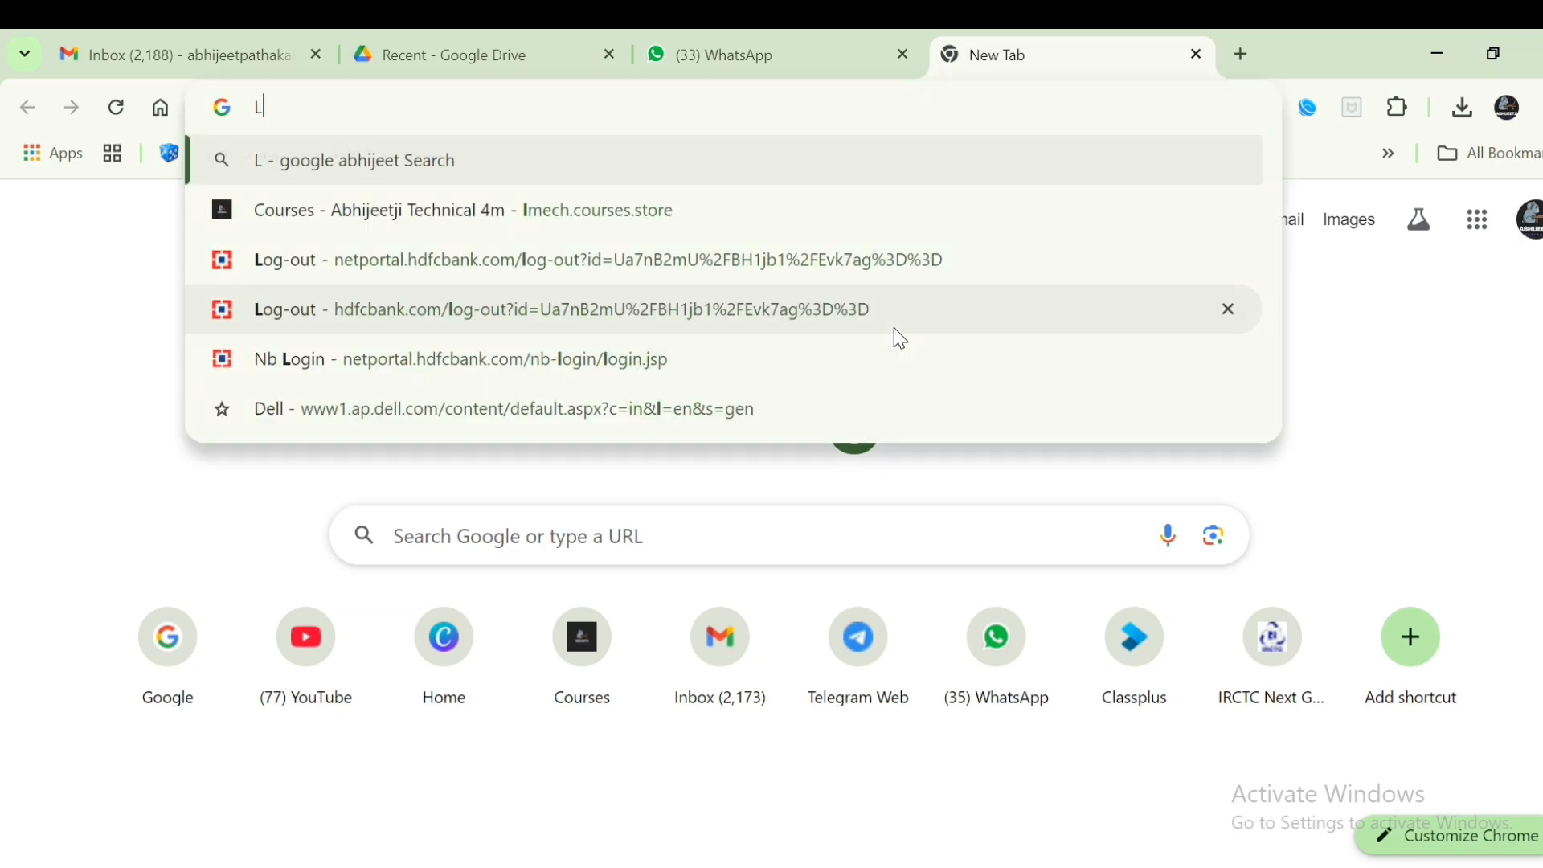
type("L")
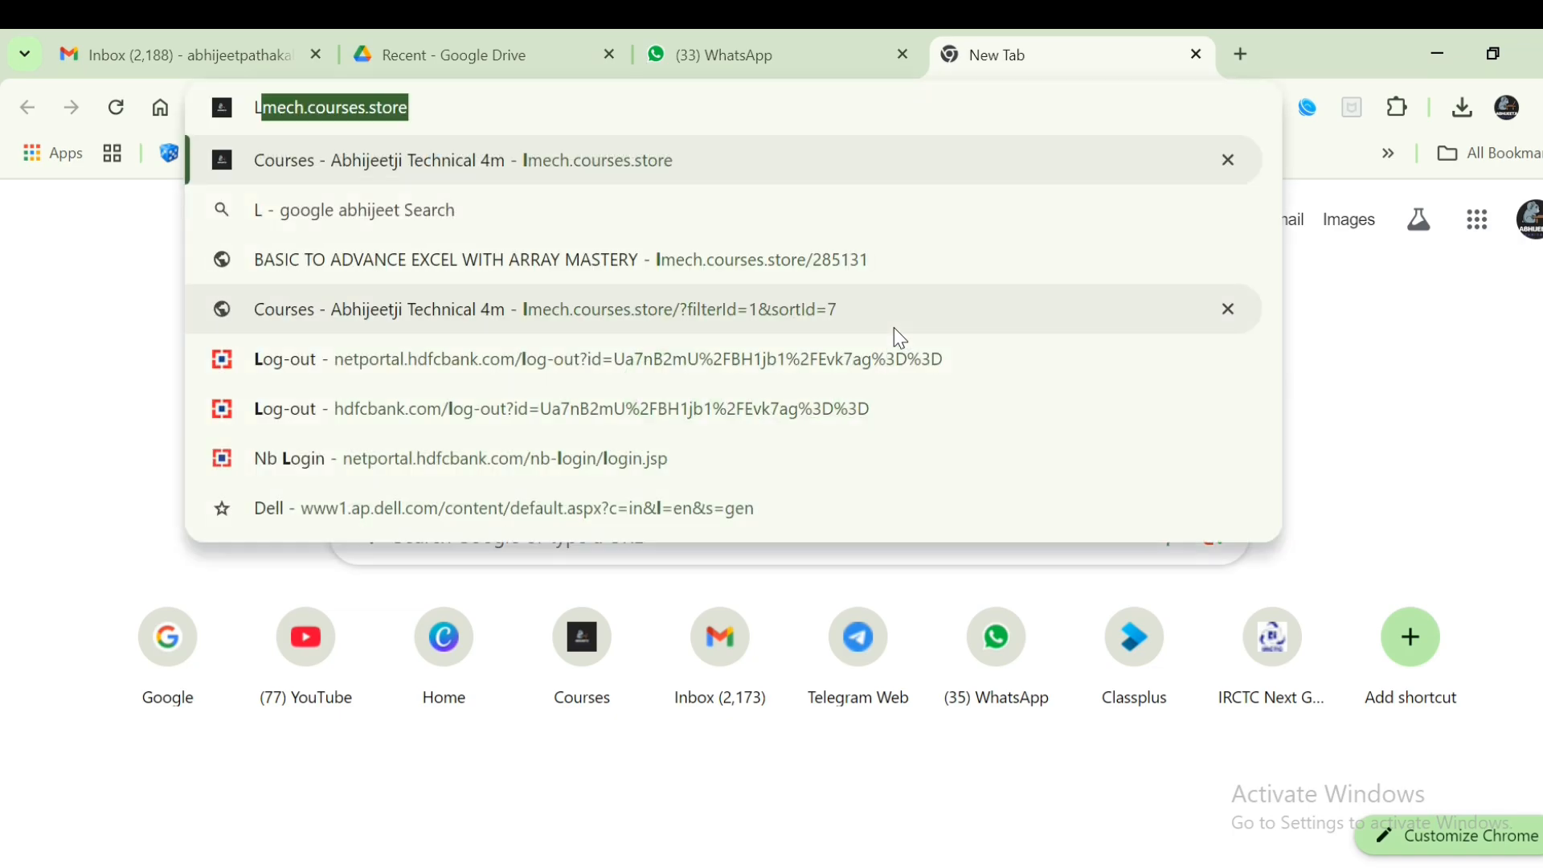
key("Return")
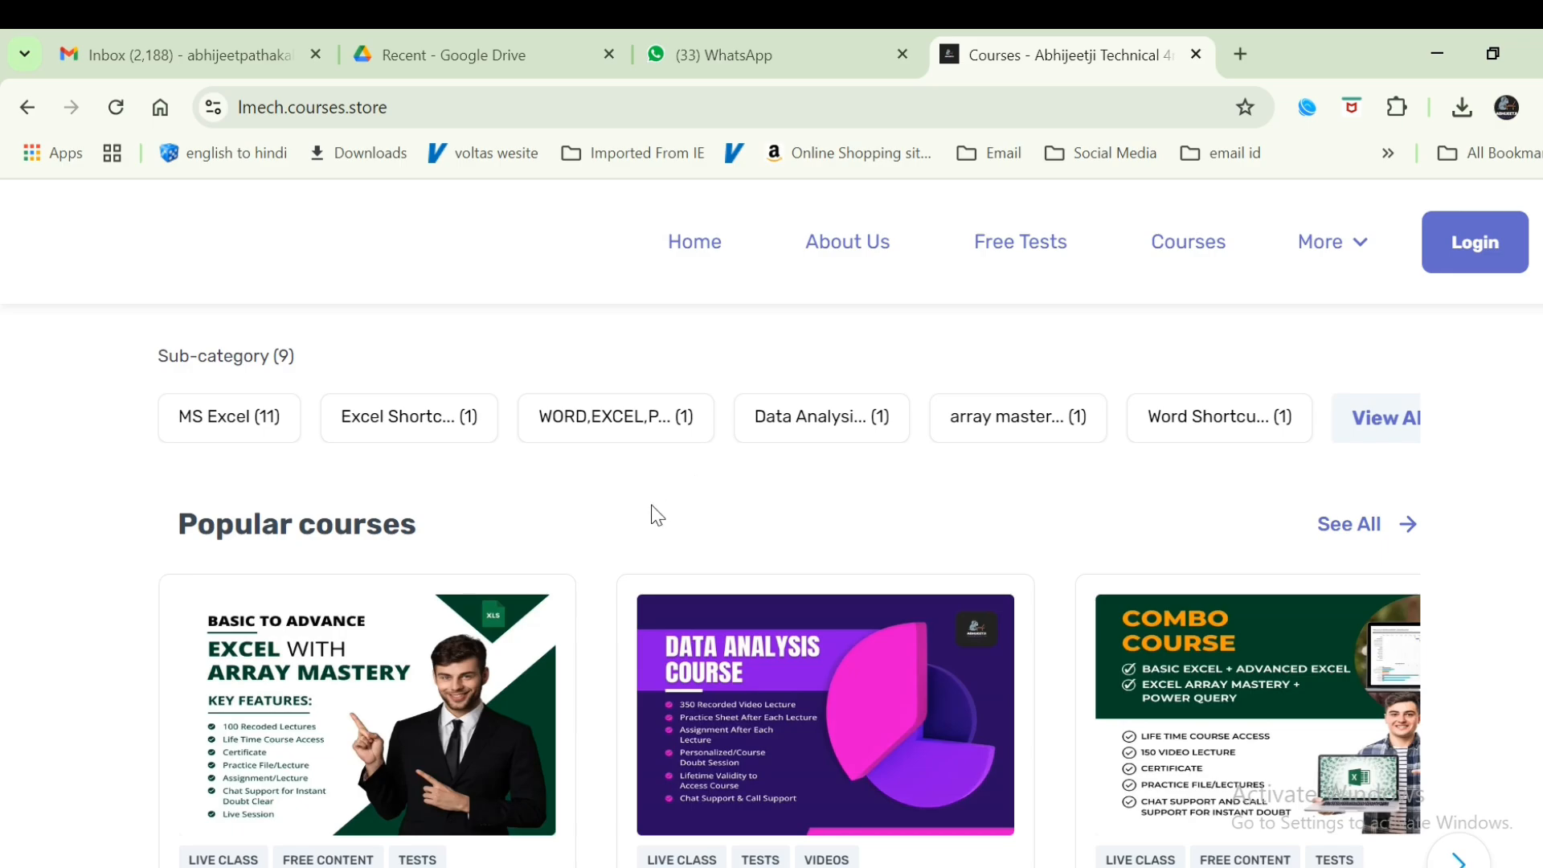
- Advance the Popular courses carousel three times to reveal POWER BI MASTERY COURSE
scroll(654, 517, "down", 2)
scroll(640, 531, "up", 2)
scroll(320, 749, "up", 2)
scroll(323, 749, "down", 3)
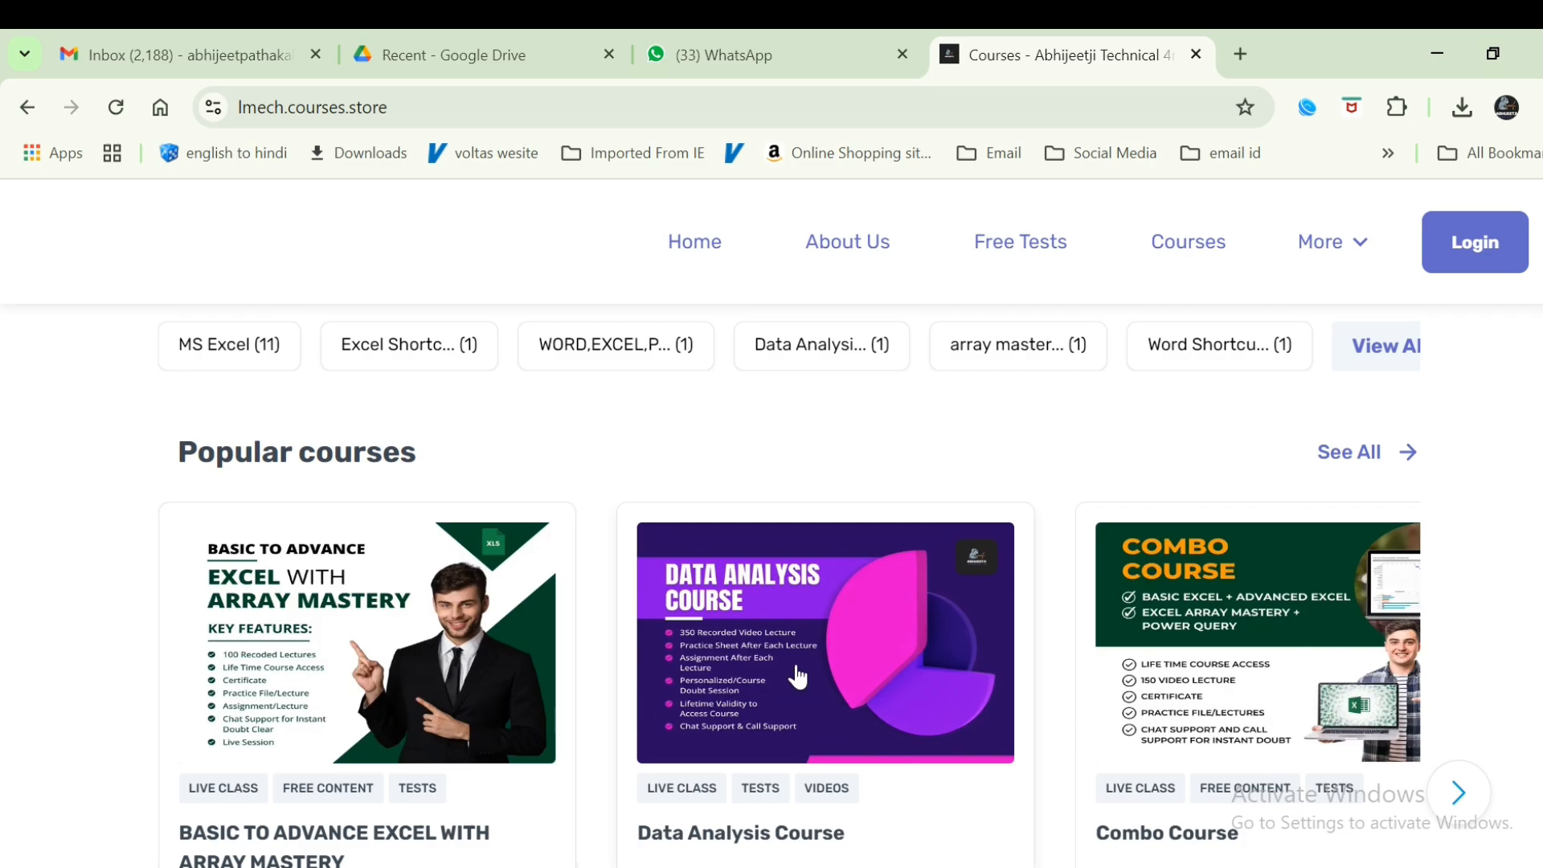
left_click(1459, 795)
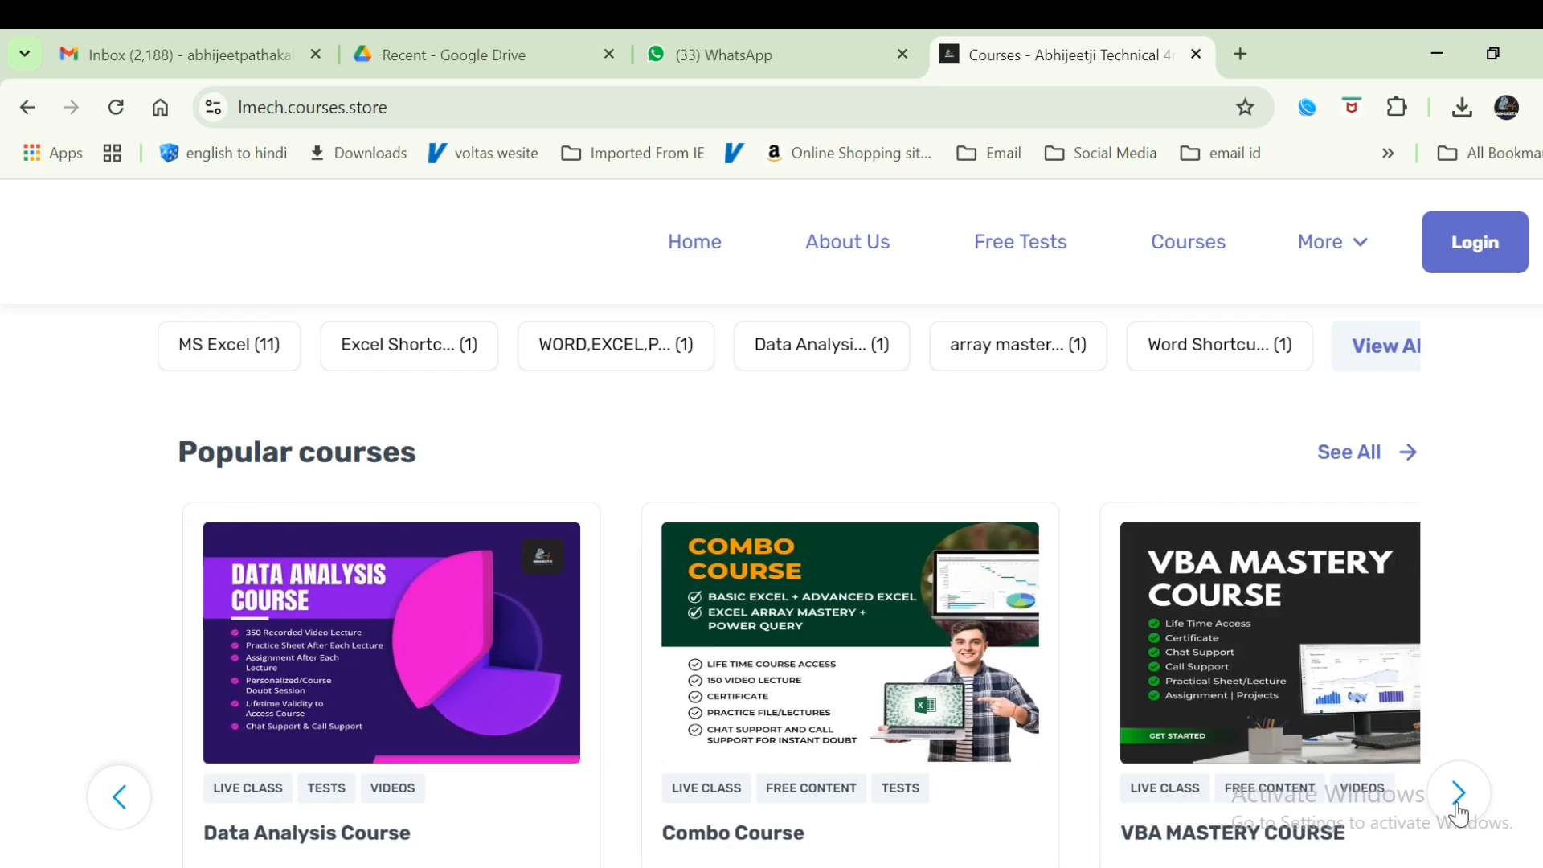
left_click(1459, 795)
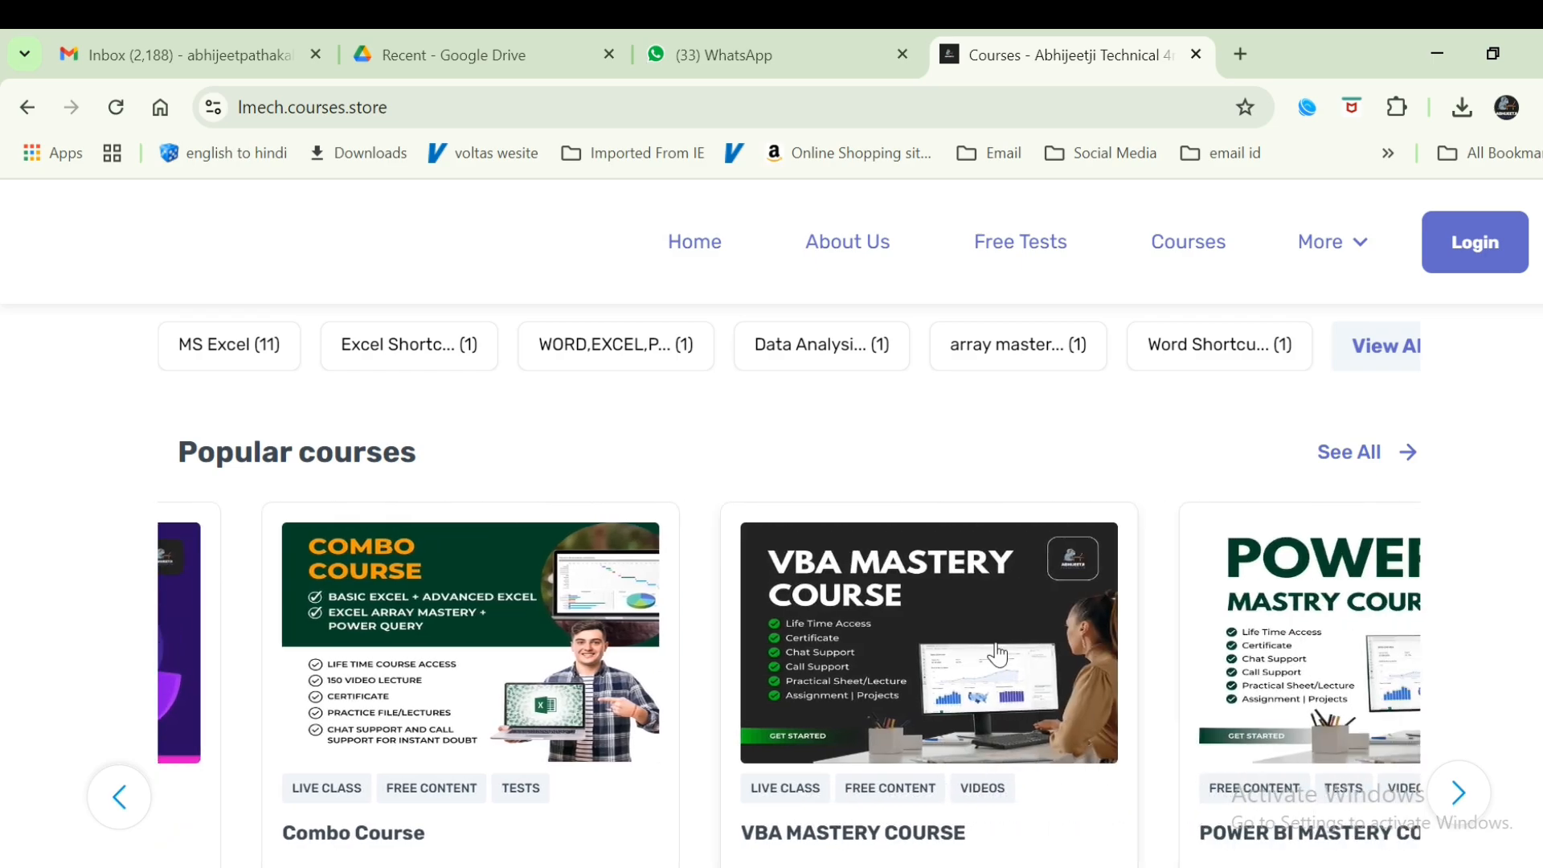
left_click(1458, 796)
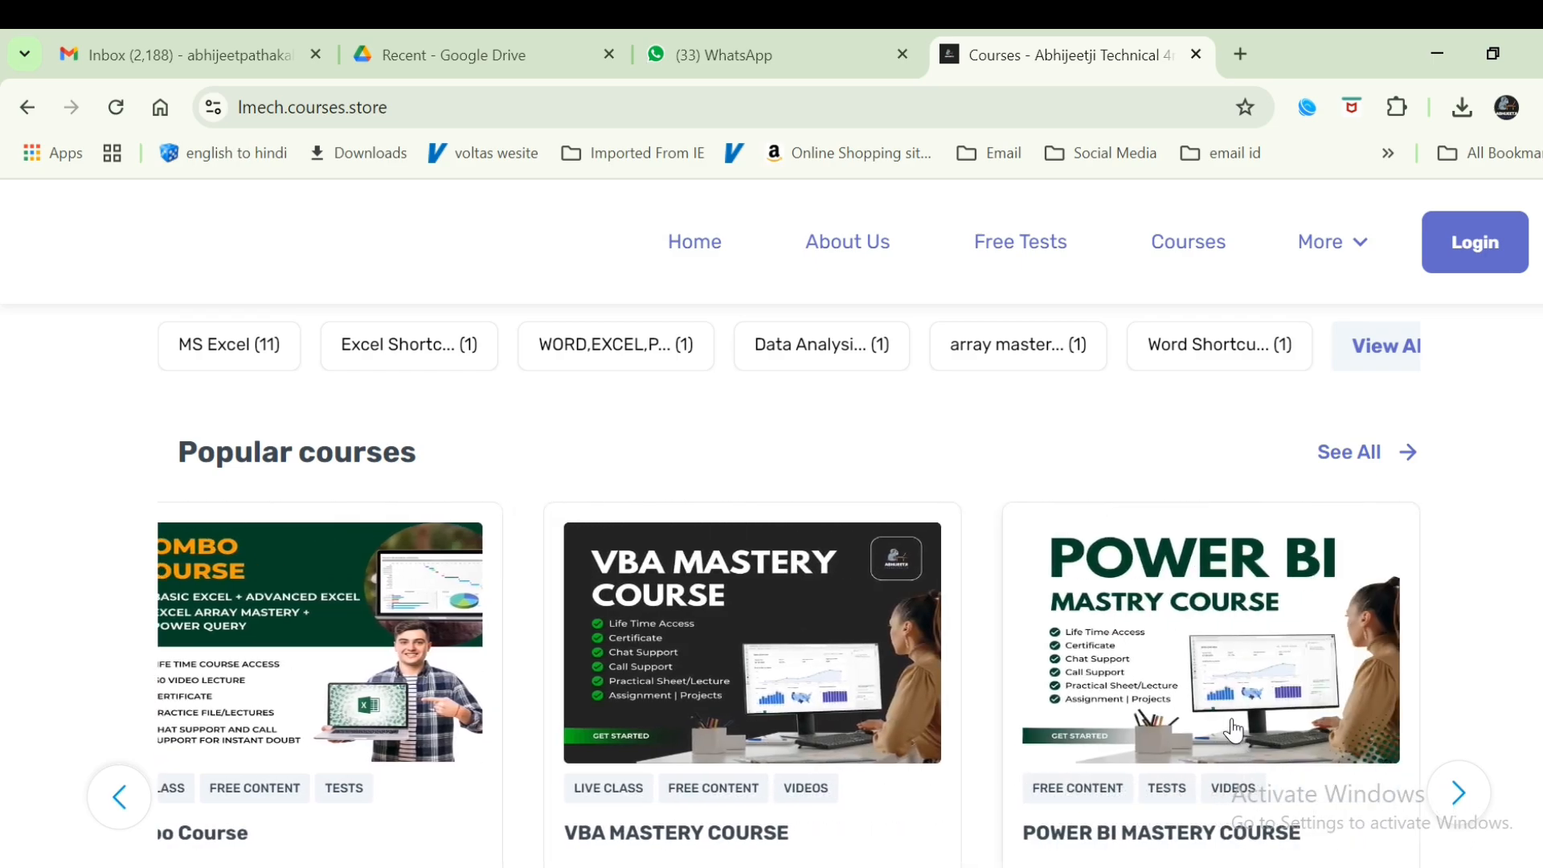